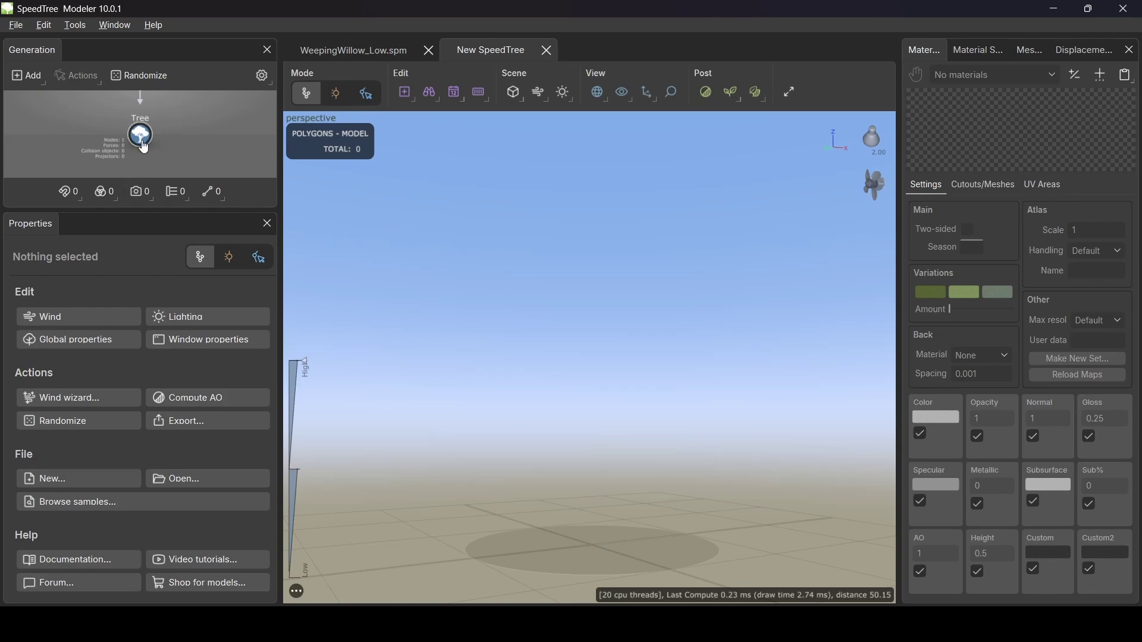
pyautogui.scroll(3, 143, 147)
pyautogui.scroll(-4, 144, 147)
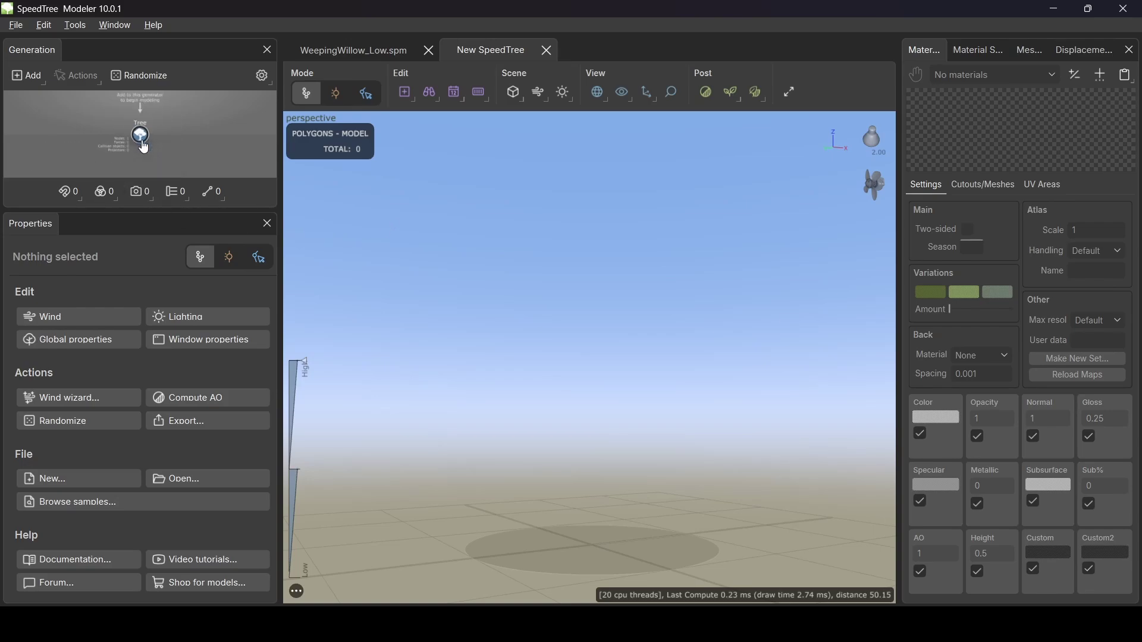
pyautogui.scroll(3, 143, 147)
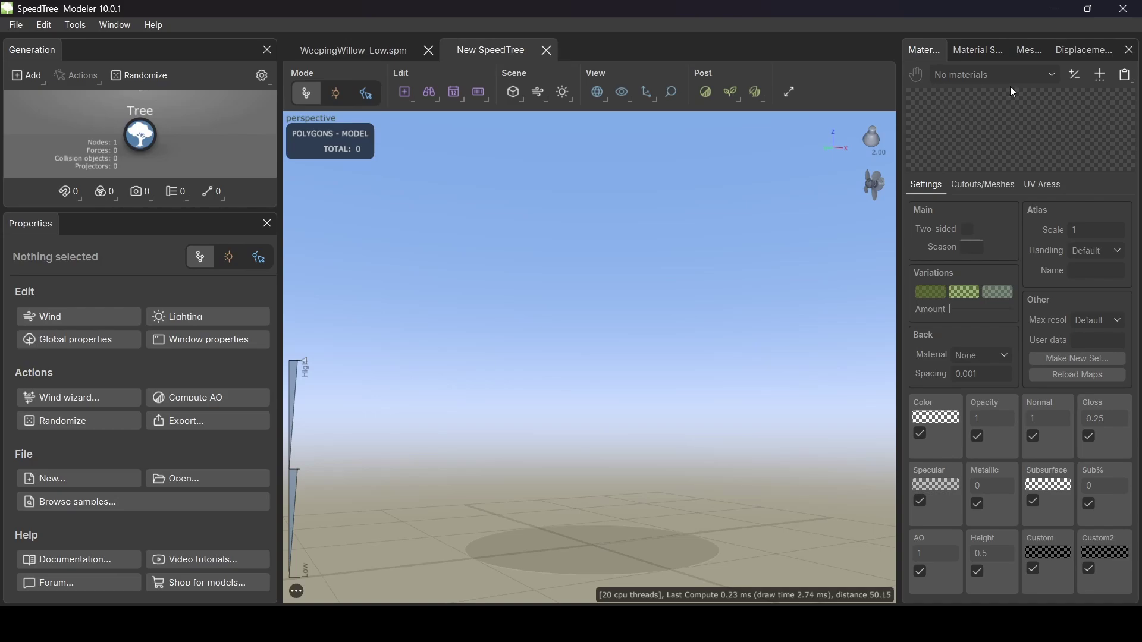
pyautogui.click(1026, 52)
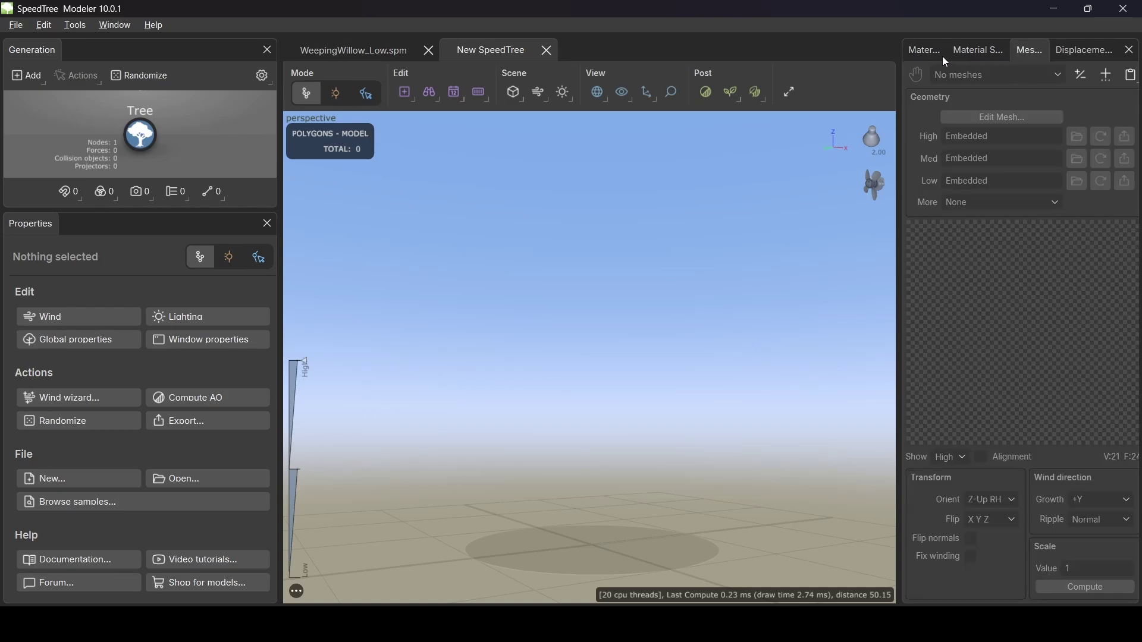
pyautogui.click(922, 53)
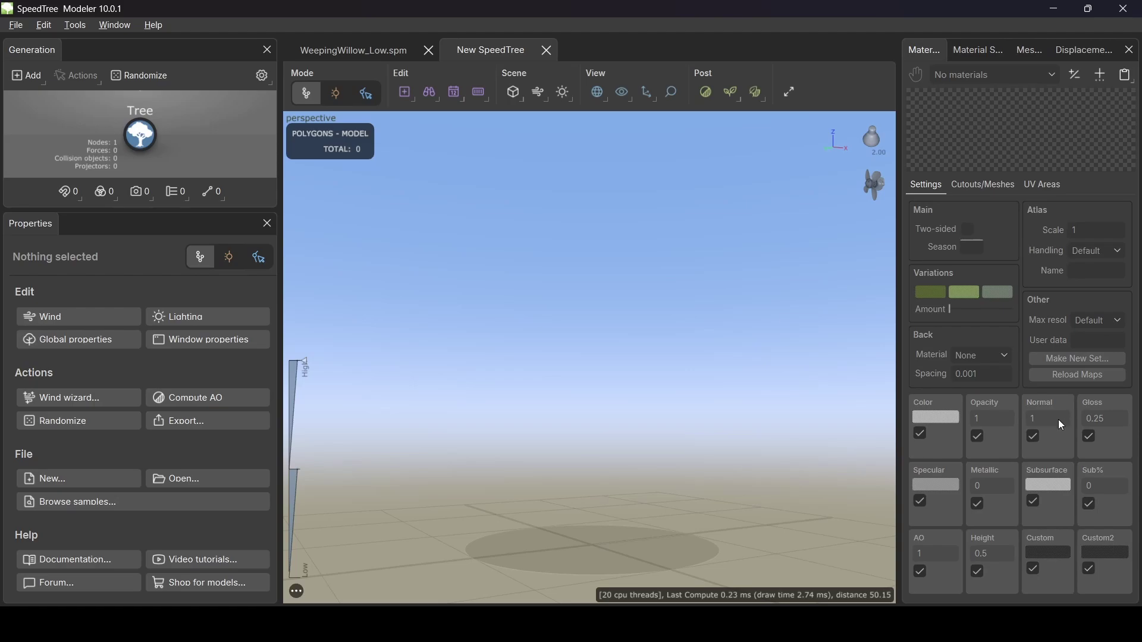
# Step: Add a Tube trunk generator to the Tree node
pyautogui.rightClick(143, 144)
pyautogui.moveTo(280, 14)
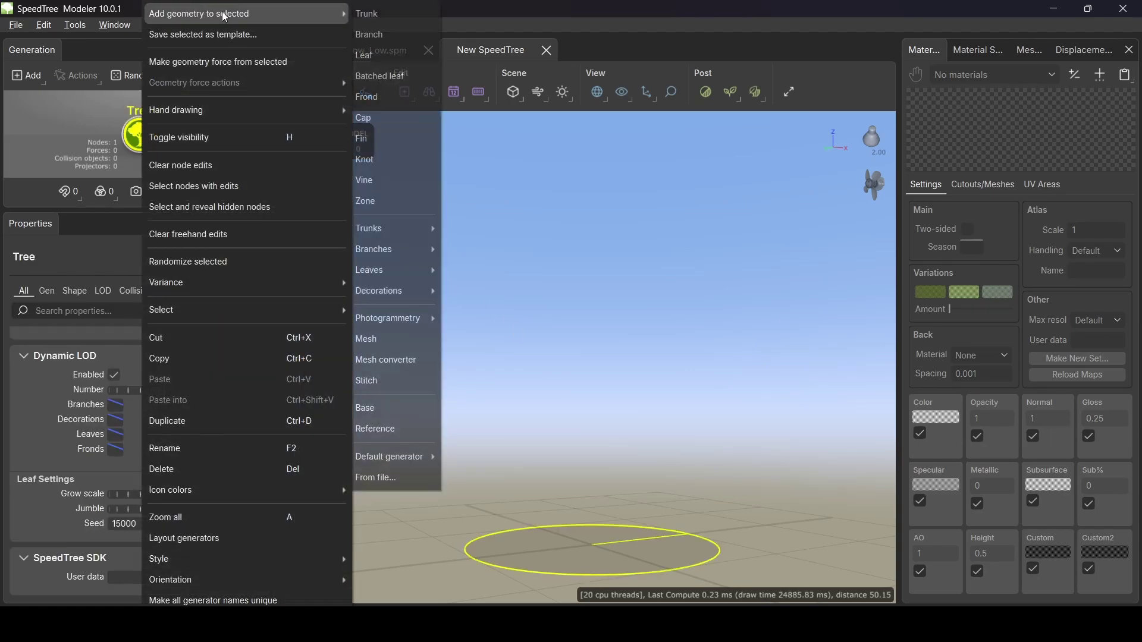
pyautogui.moveTo(419, 238)
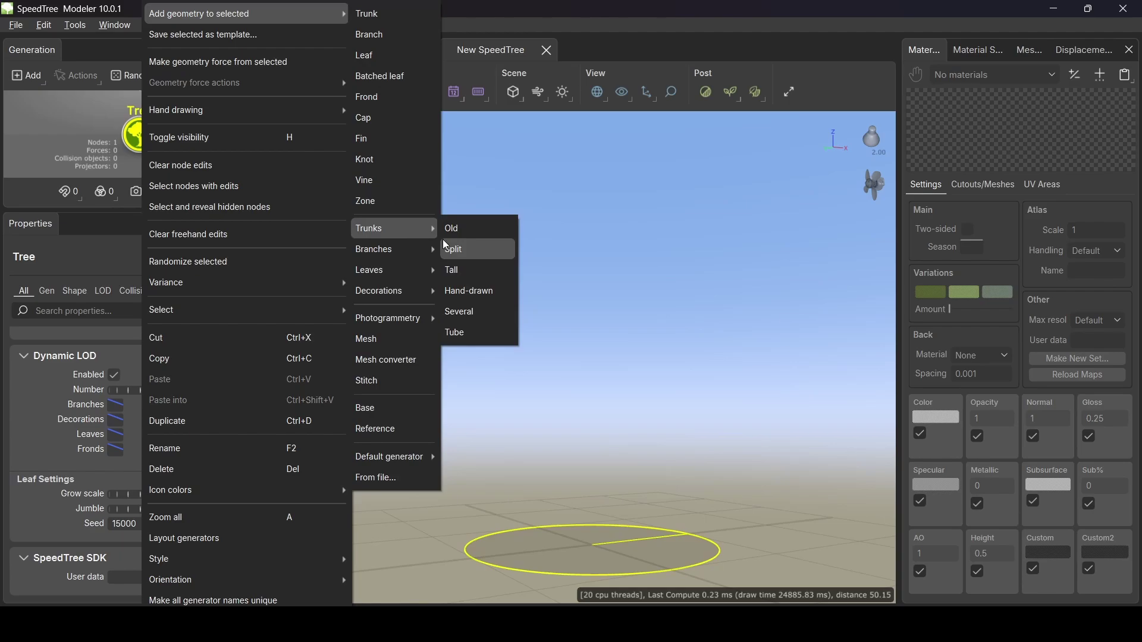
pyautogui.click(497, 339)
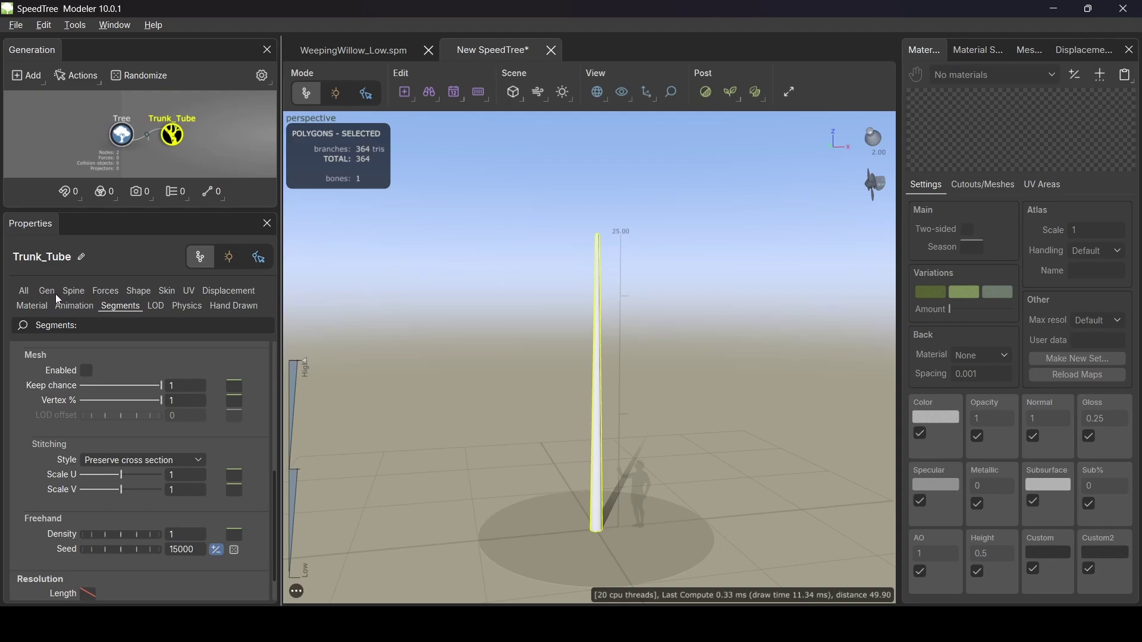
# Step: Set the tube trunk's absolute spine length to 30
pyautogui.click(76, 290)
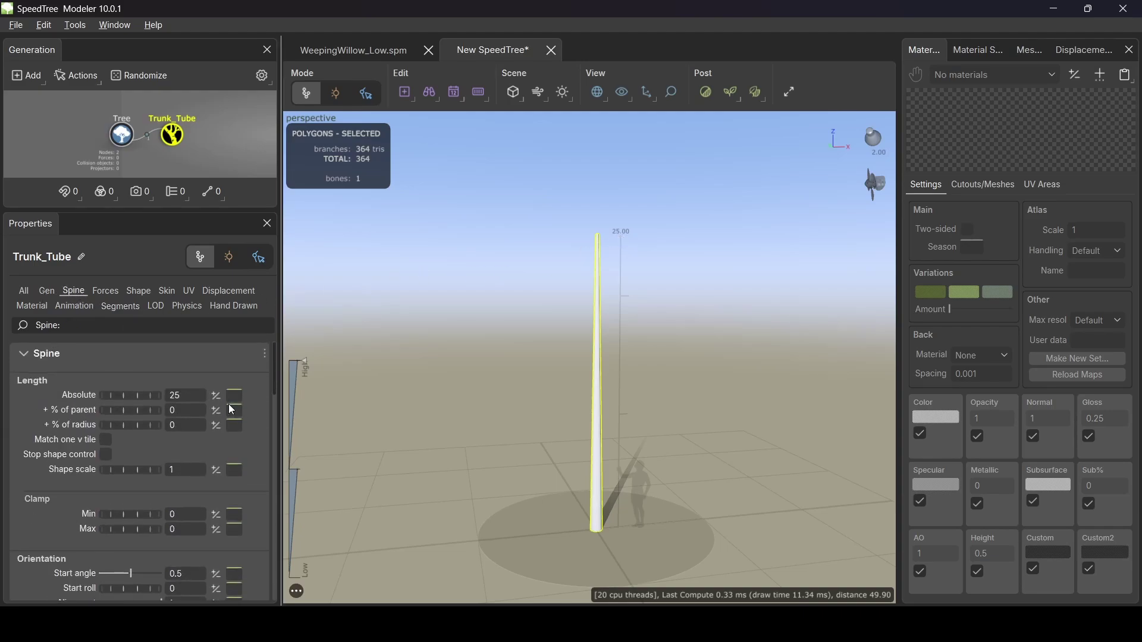
pyautogui.click(178, 395)
pyautogui.write('30')
pyautogui.press('Return')
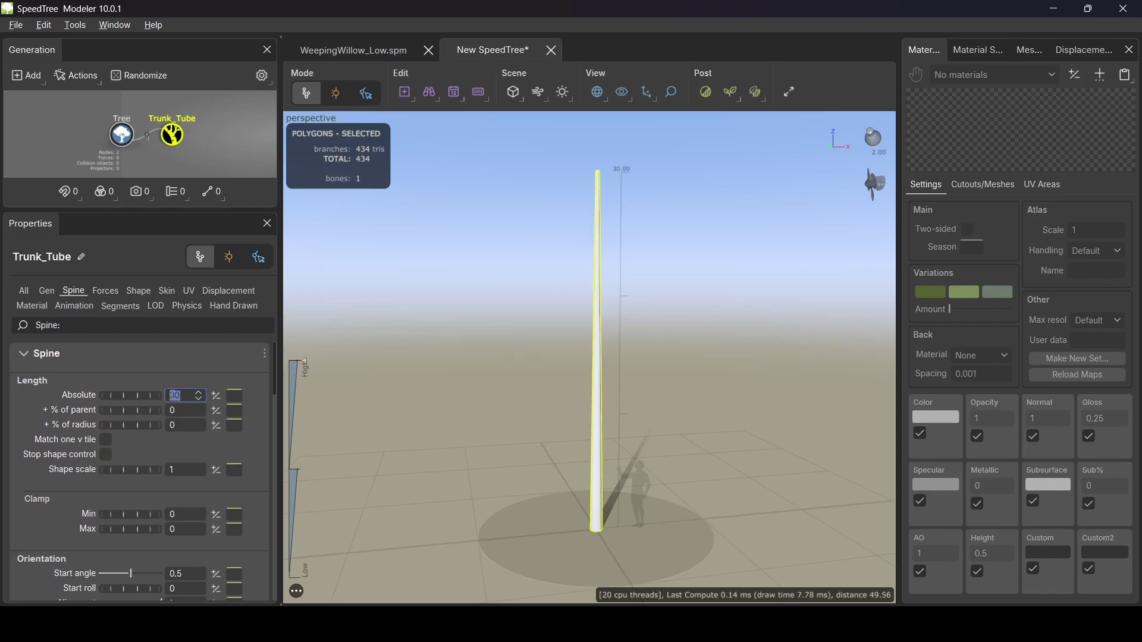
pyautogui.moveTo(634, 416); pyautogui.dragTo(538, 444)
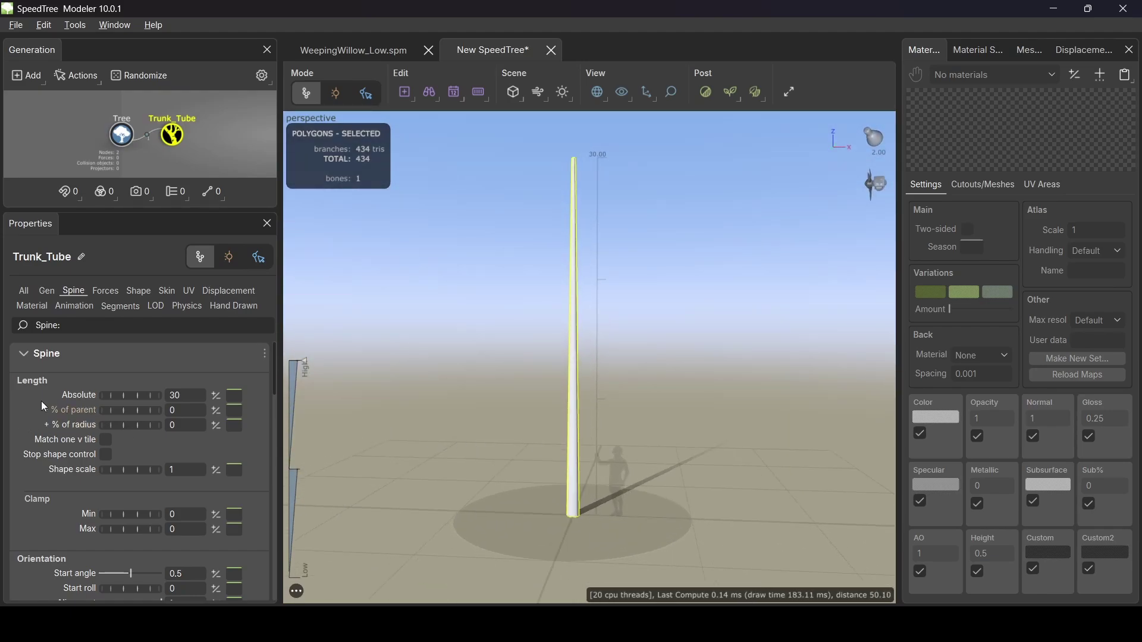
# Step: Set the late noise amount of the trunk's spine to 0.75 for a wavy stem
pyautogui.scroll(-10, 137, 449)
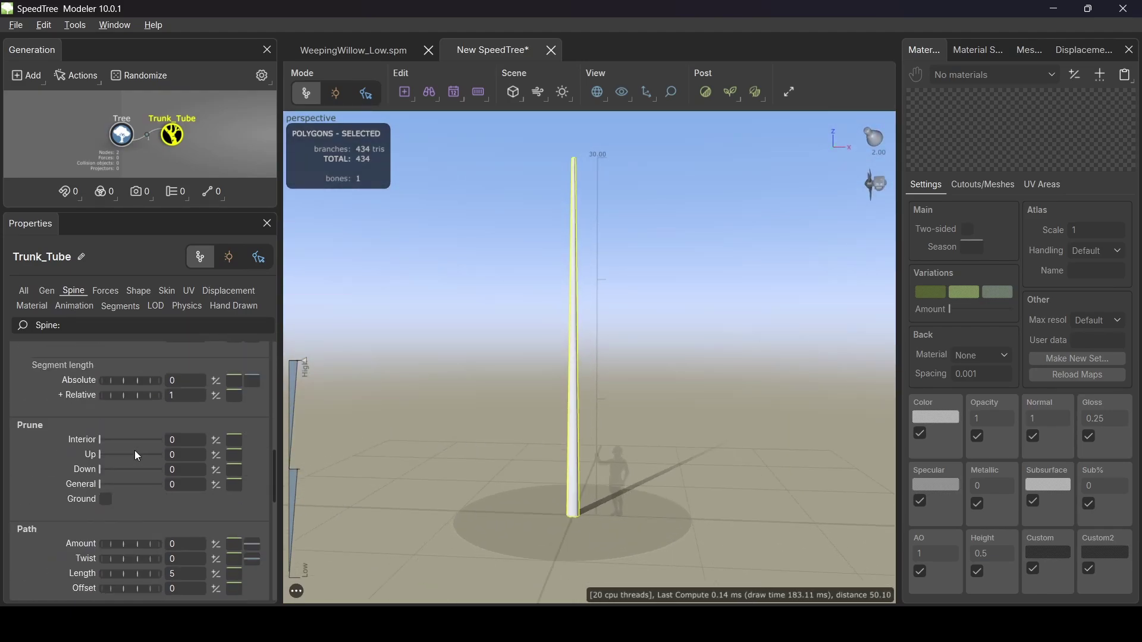
pyautogui.scroll(-5, 113, 416)
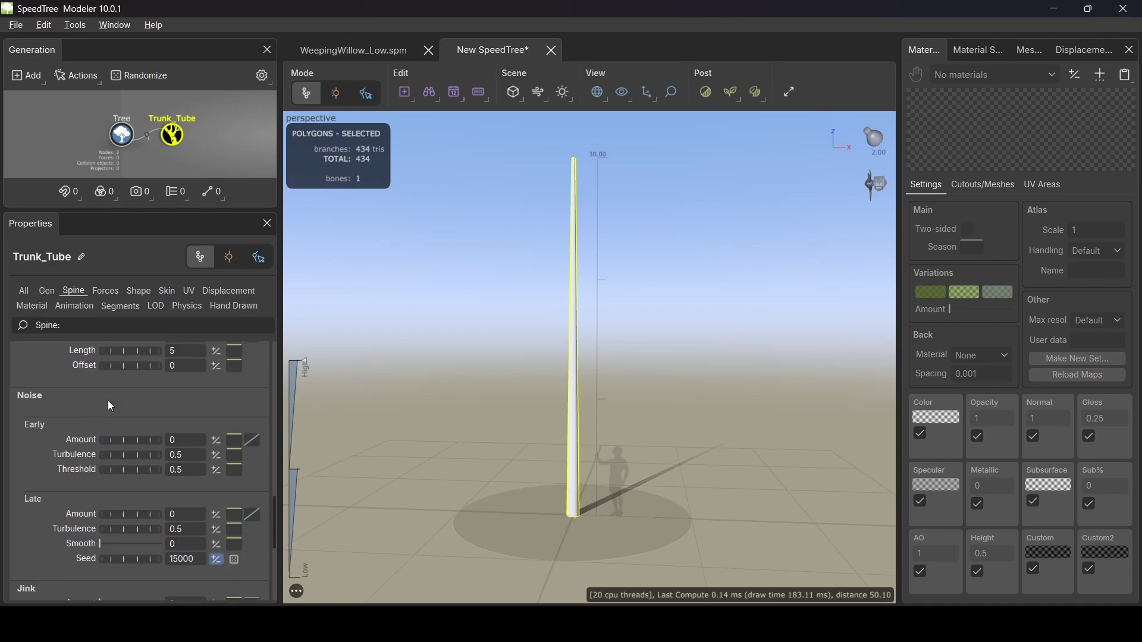
pyautogui.moveTo(131, 513)
pyautogui.mouseDown()
pyautogui.moveTo(207, 511)
pyautogui.moveTo(196, 509)
pyautogui.mouseUp()
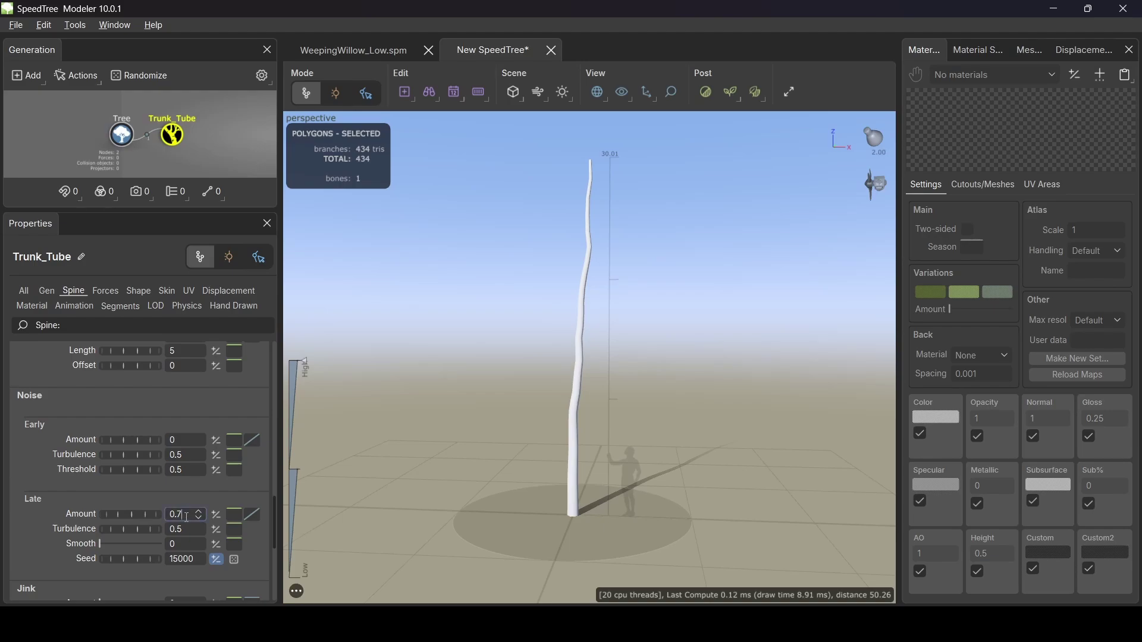
pyautogui.doubleClick(185, 516)
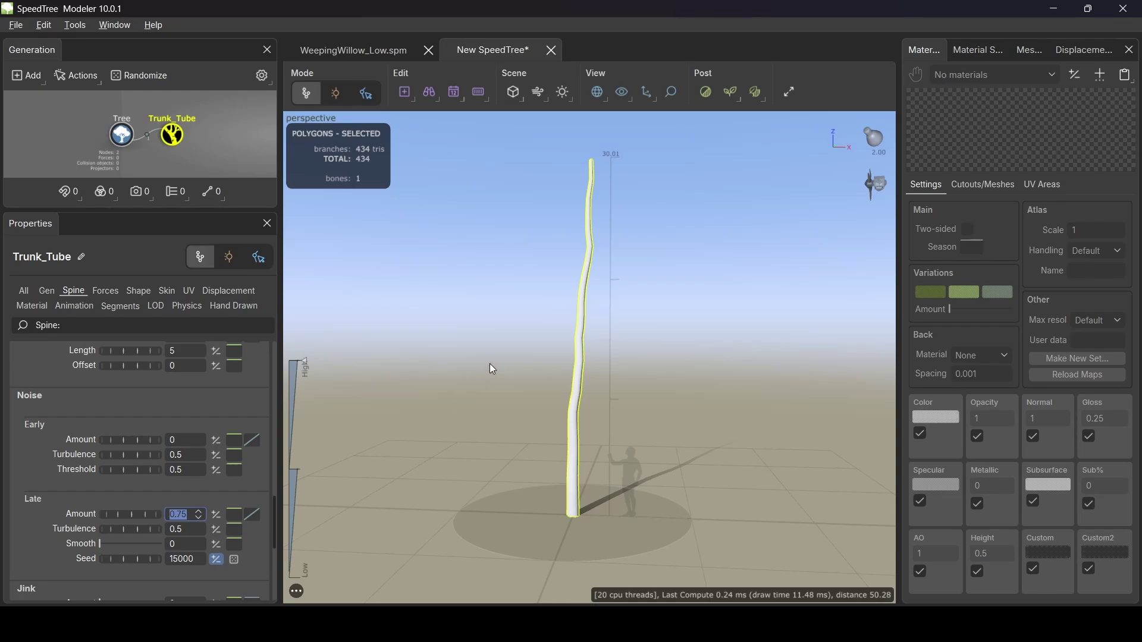
pyautogui.scroll(10, 165, 453)
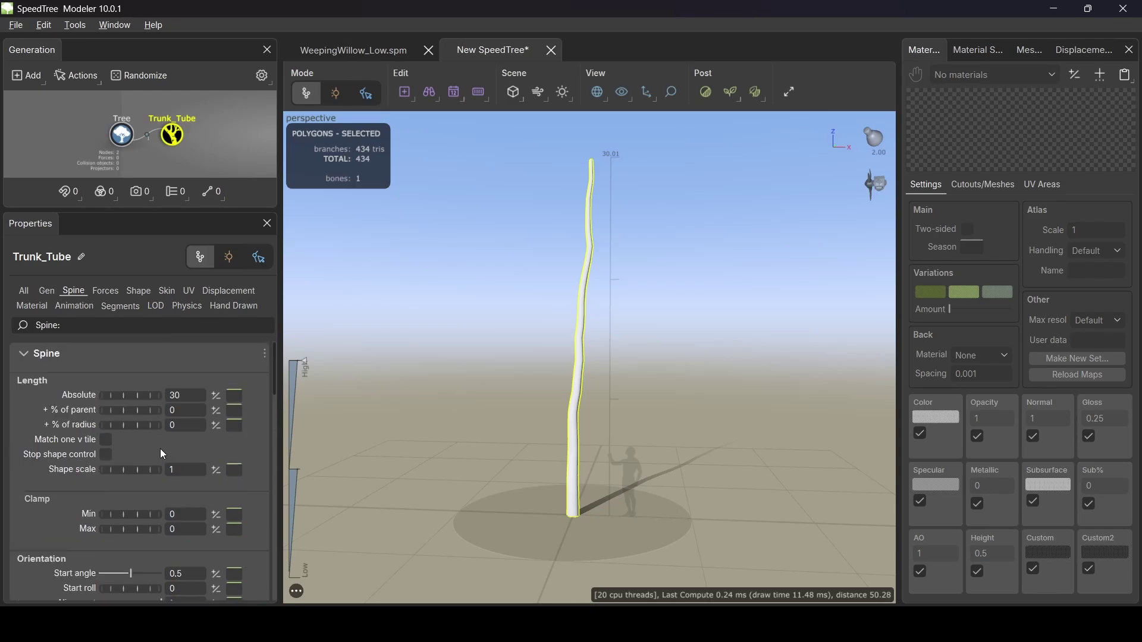
pyautogui.moveTo(551, 384); pyautogui.dragTo(572, 395)
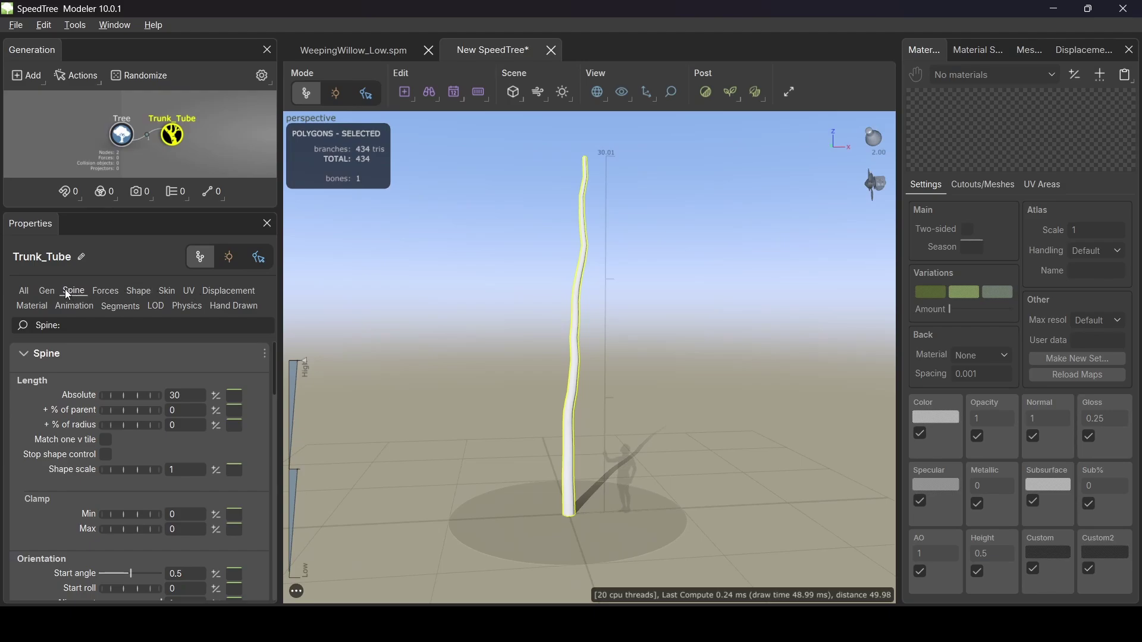
# Step: Set the trunk generator's absolute number of stems to 4
pyautogui.click(47, 291)
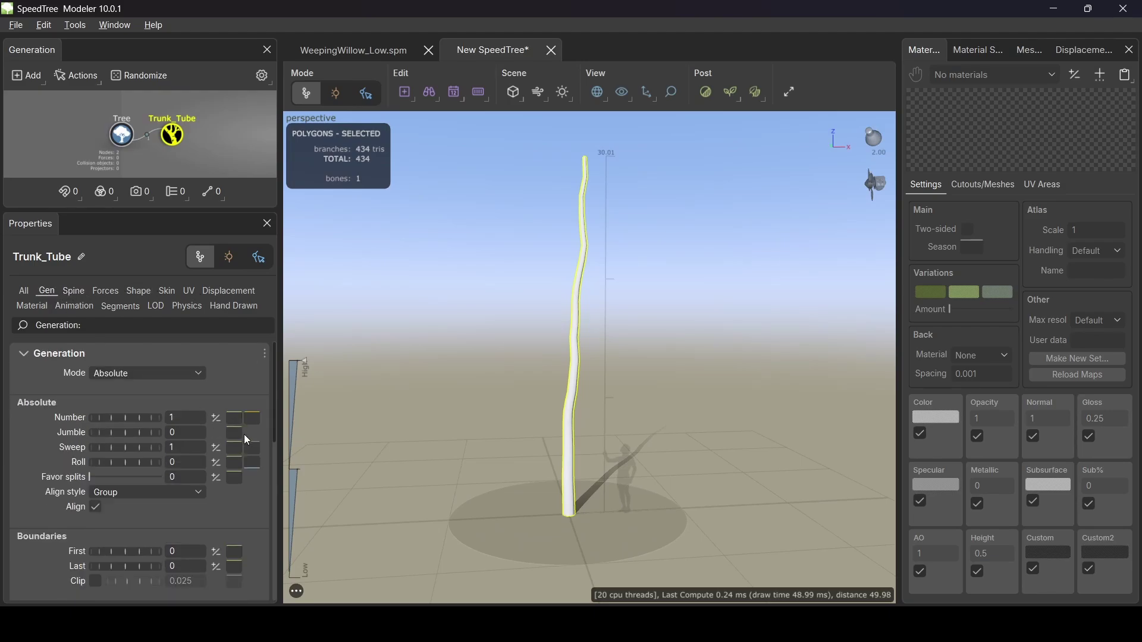
pyautogui.click(199, 414)
pyautogui.click(200, 414)
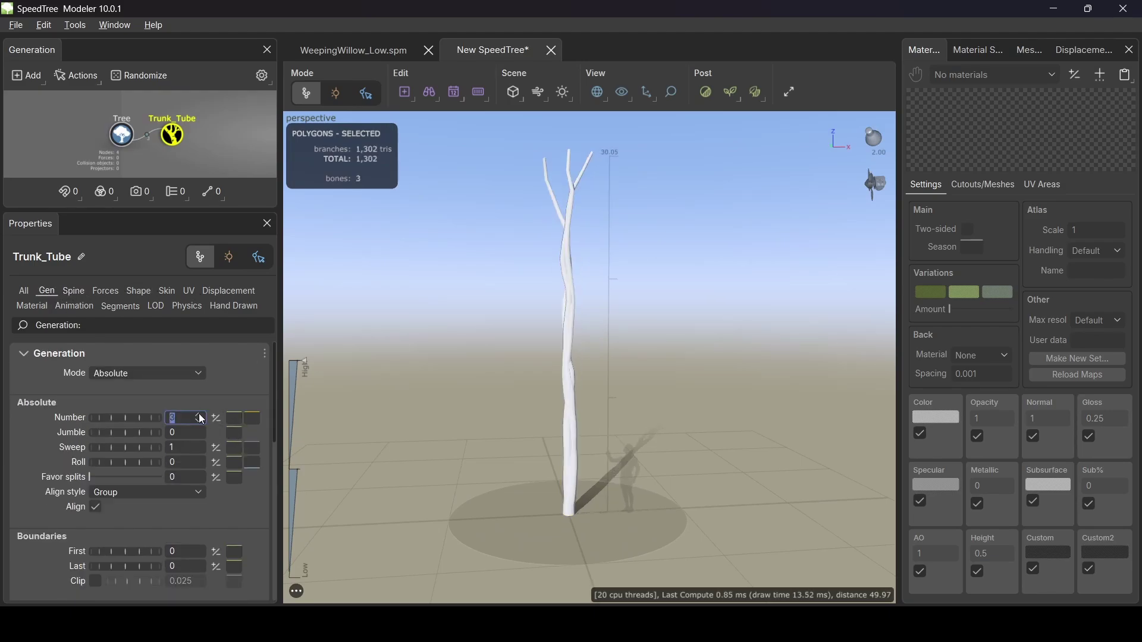
pyautogui.click(201, 420)
pyautogui.moveTo(319, 418); pyautogui.dragTo(629, 492)
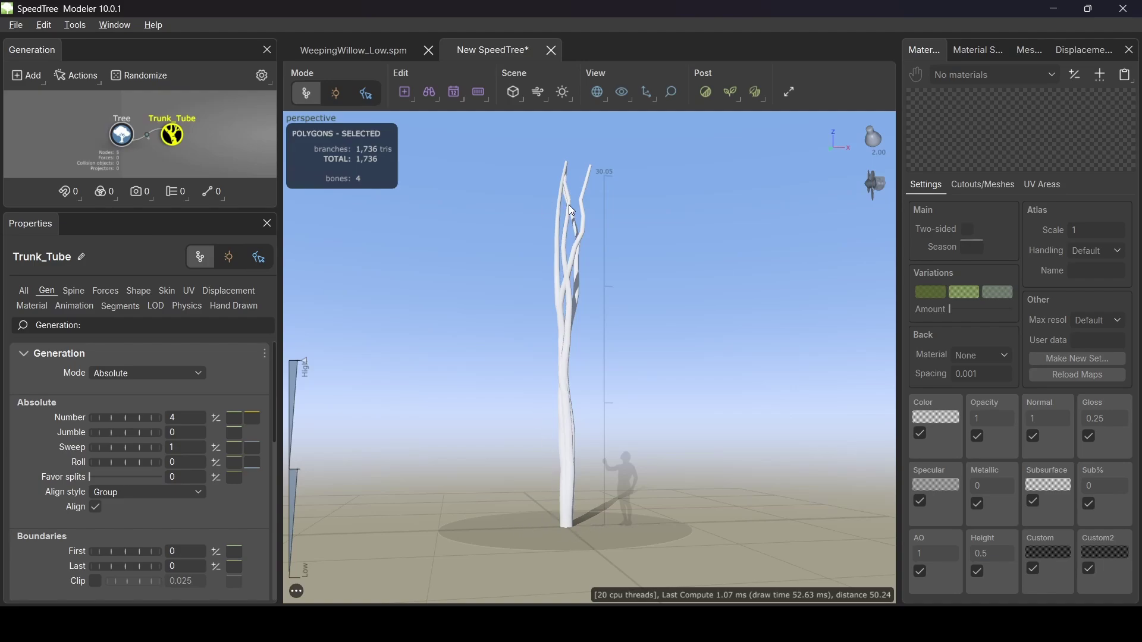
pyautogui.moveTo(569, 210); pyautogui.dragTo(553, 227)
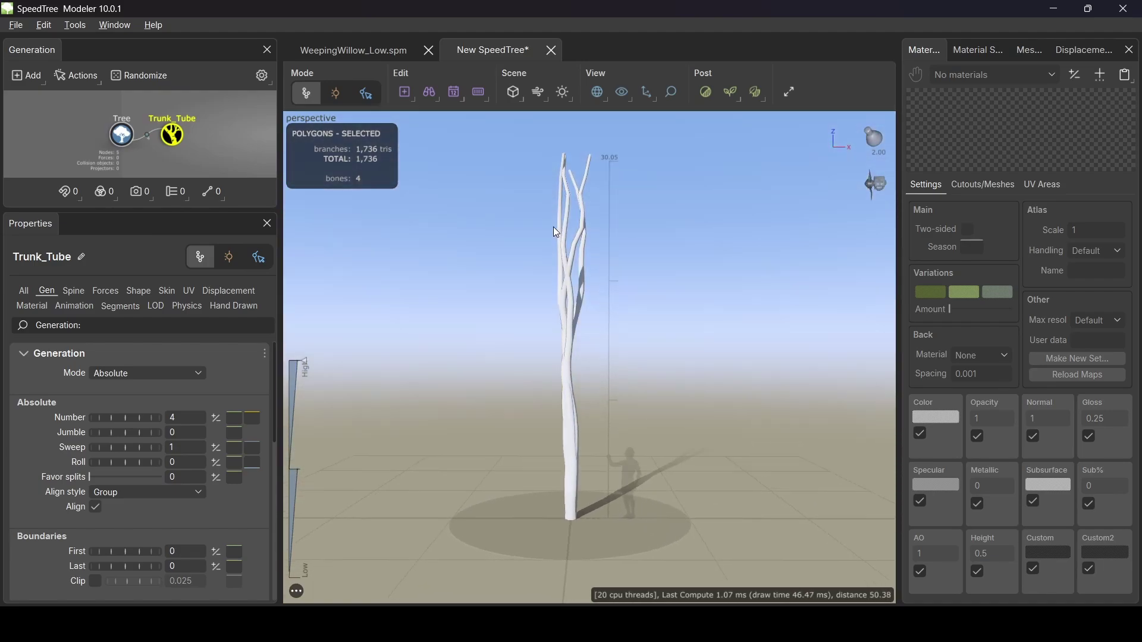
# Step: Set the trunk skin's absolute radius to 1.25
pyautogui.click(168, 292)
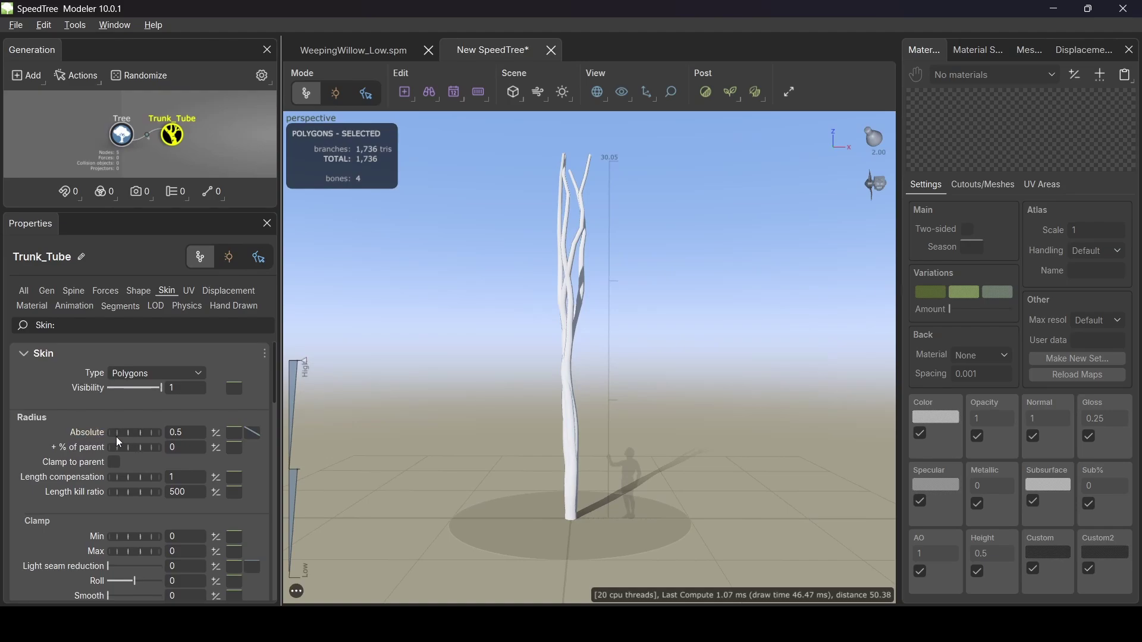
pyautogui.click(185, 432)
pyautogui.write('1.25')
pyautogui.press('Return')
pyautogui.moveTo(463, 400); pyautogui.dragTo(486, 395)
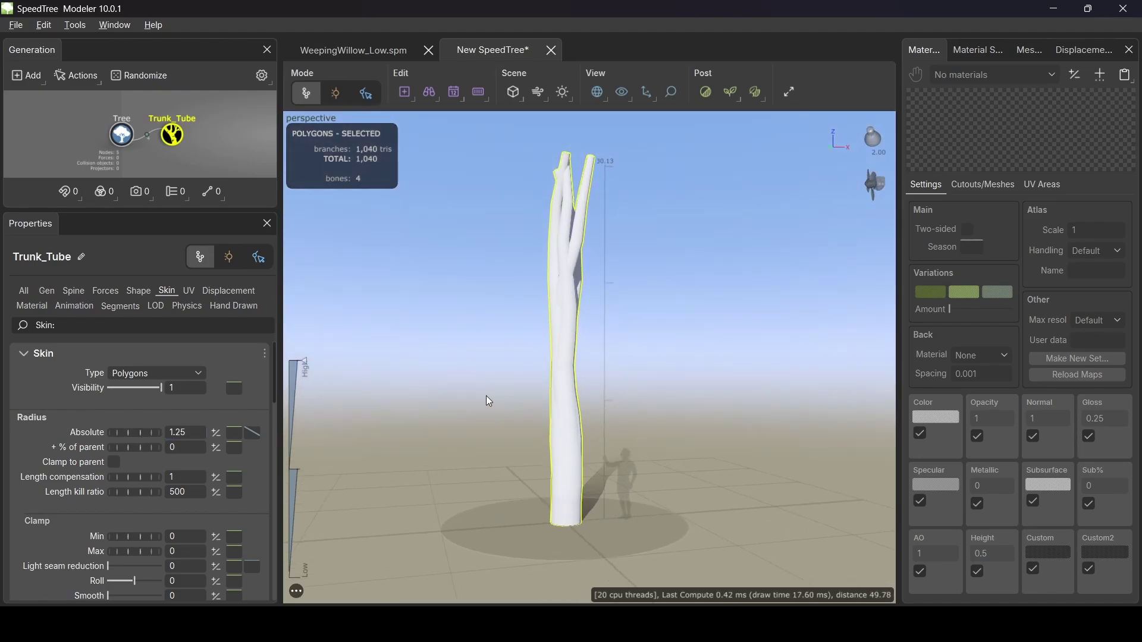
# Step: Add a control point to the trunk radius profile curve and raise its starting point to about 1.75 to flare the base
pyautogui.click(254, 432)
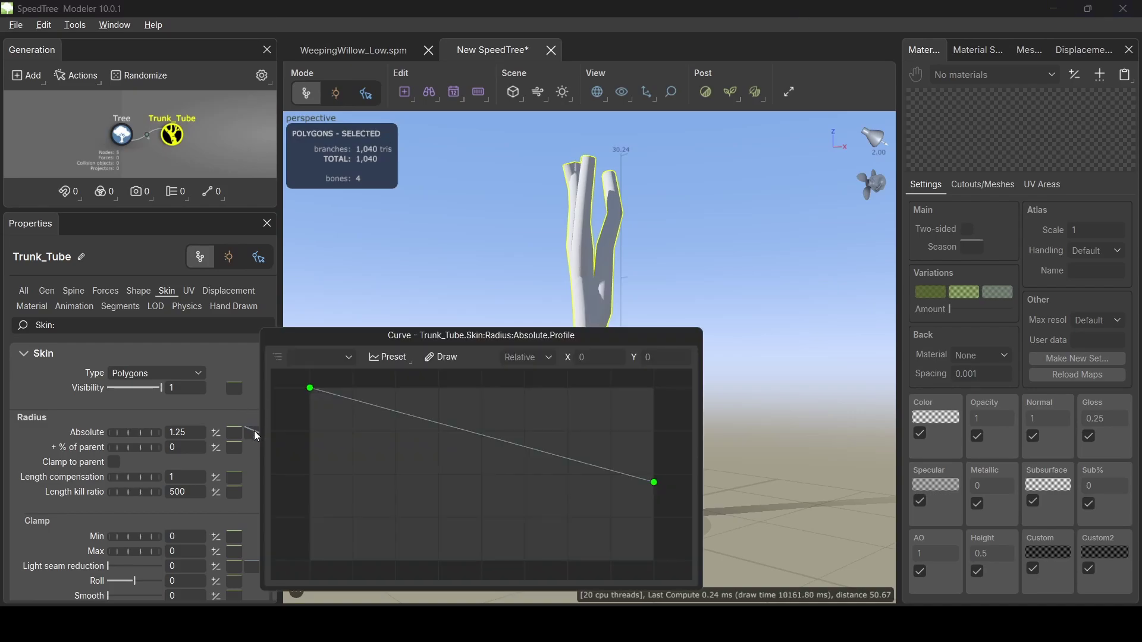
pyautogui.moveTo(555, 342); pyautogui.dragTo(997, 270)
pyautogui.click(756, 317)
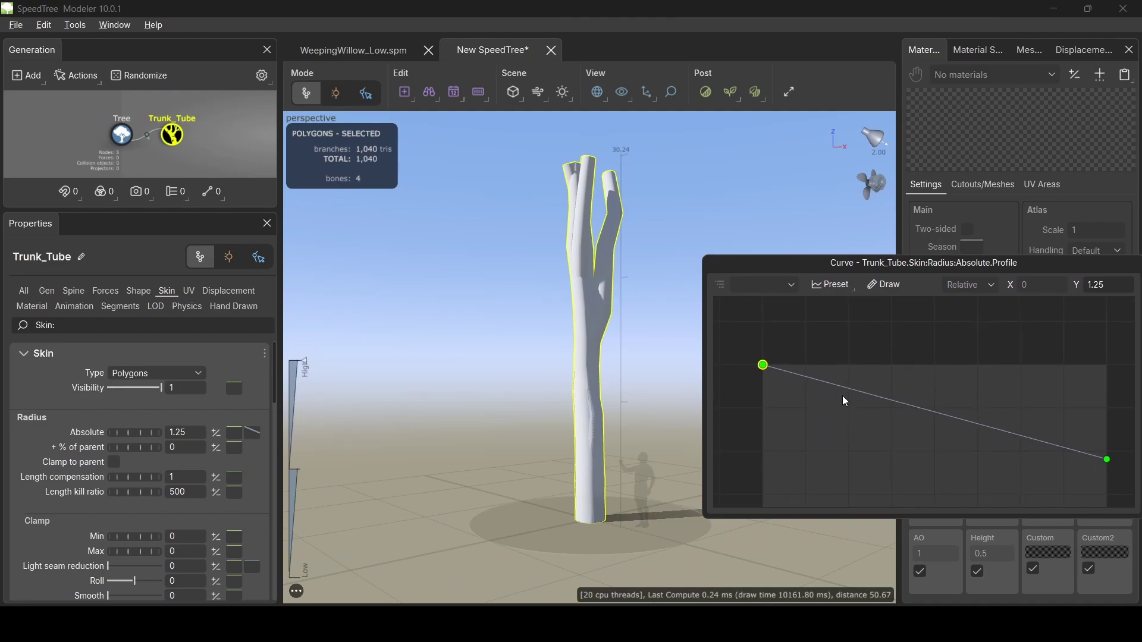
pyautogui.click(861, 393)
pyautogui.moveTo(764, 365); pyautogui.dragTo(759, 298)
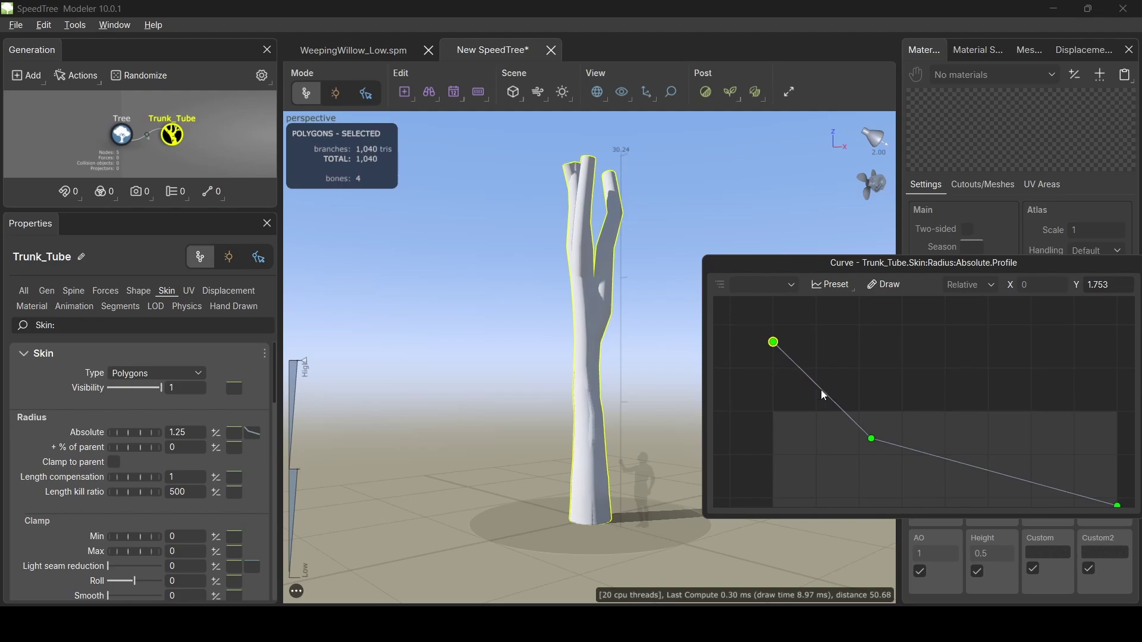
# Step: Add a second radius profile point near the base, raise the start to about 2.12, and smooth the taper with both inner points
pyautogui.click(821, 391)
pyautogui.moveTo(776, 353); pyautogui.dragTo(774, 289)
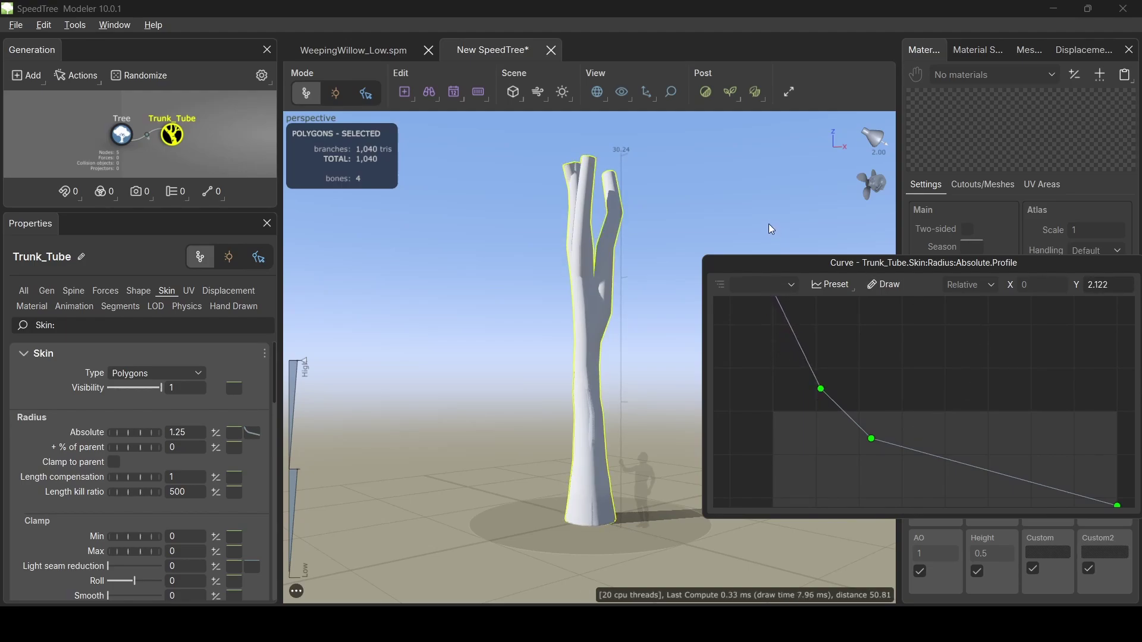
pyautogui.moveTo(873, 439); pyautogui.dragTo(930, 428)
pyautogui.moveTo(821, 390); pyautogui.dragTo(829, 354)
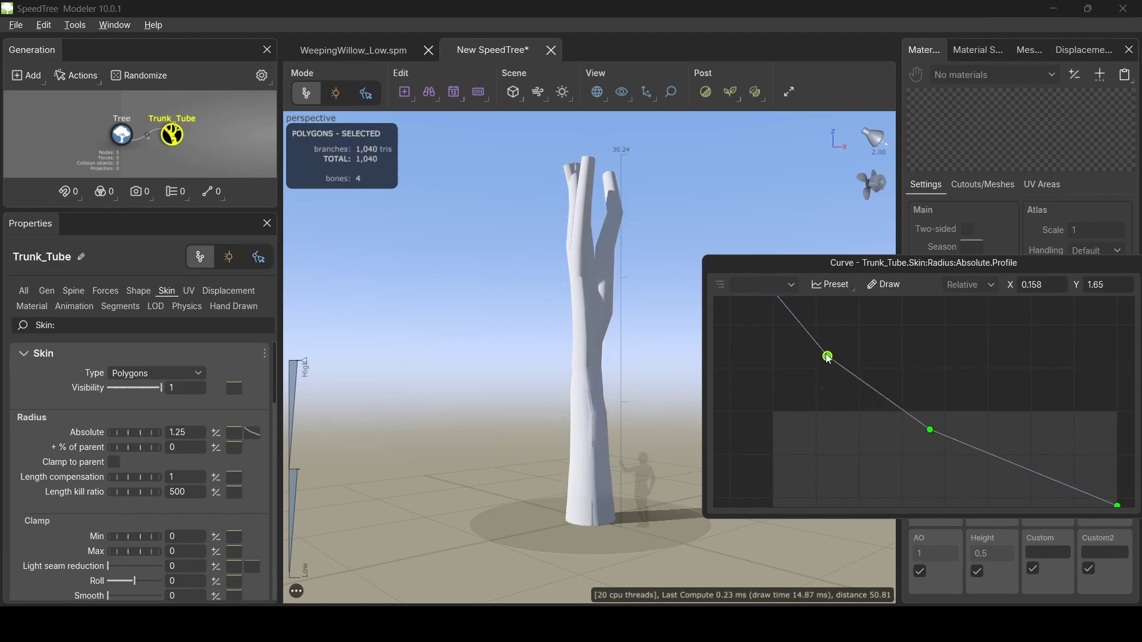
pyautogui.click(776, 201)
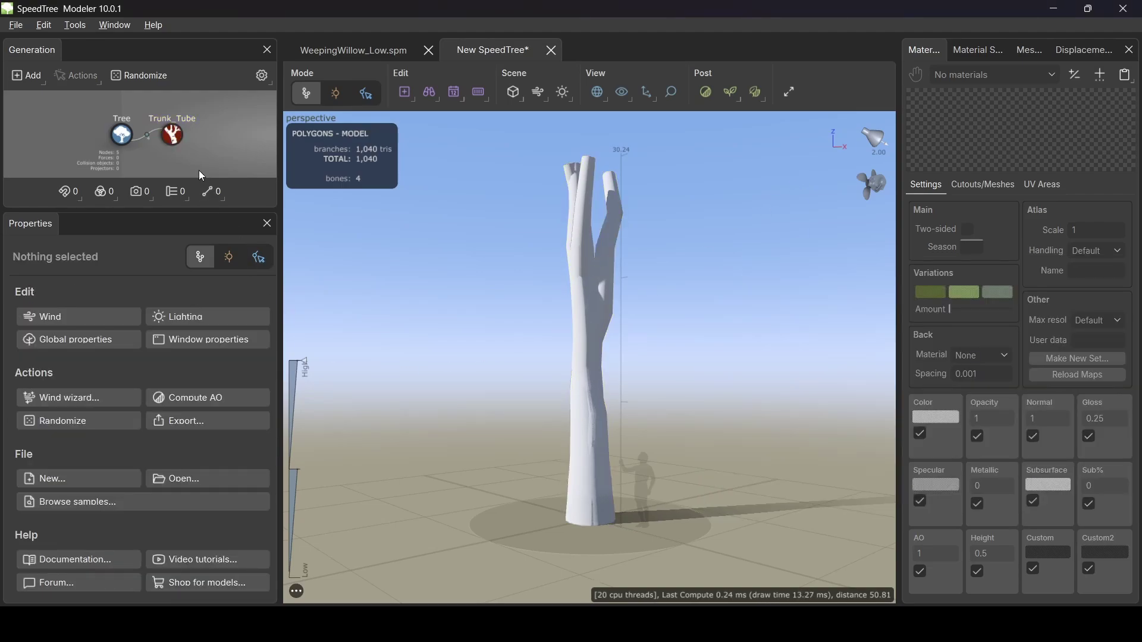
# Step: Bend one of the four trunk stems outward in freehand mode, then curve its upper part back upward
pyautogui.click(173, 133)
pyautogui.moveTo(496, 326); pyautogui.dragTo(677, 446)
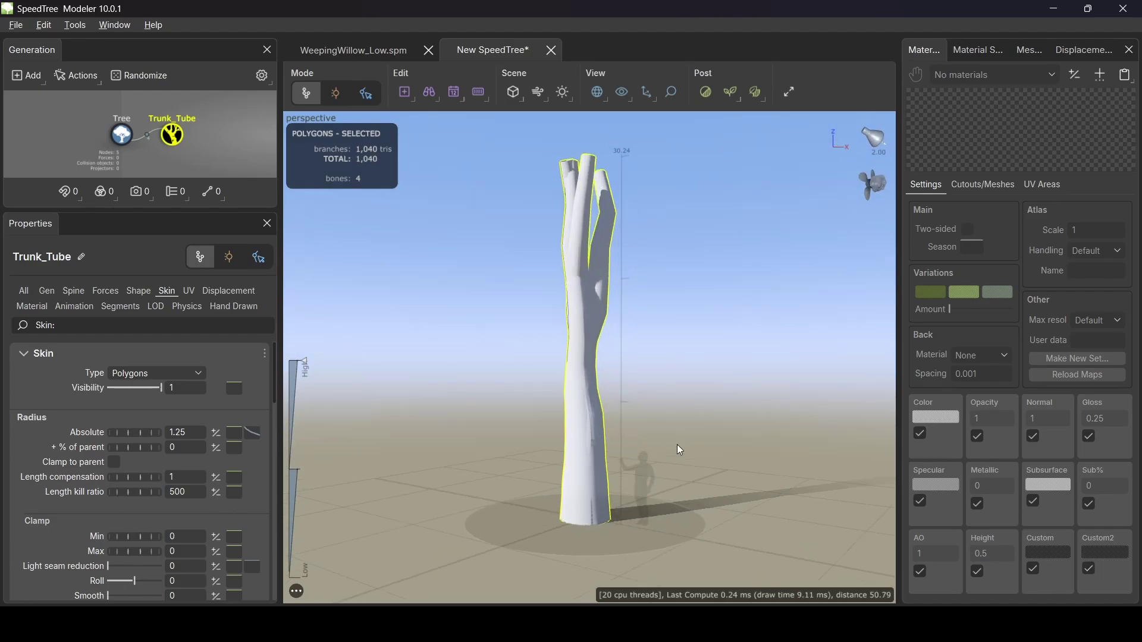
pyautogui.moveTo(601, 238)
pyautogui.mouseDown()
pyautogui.moveTo(598, 357)
pyautogui.moveTo(601, 254)
pyautogui.mouseUp()
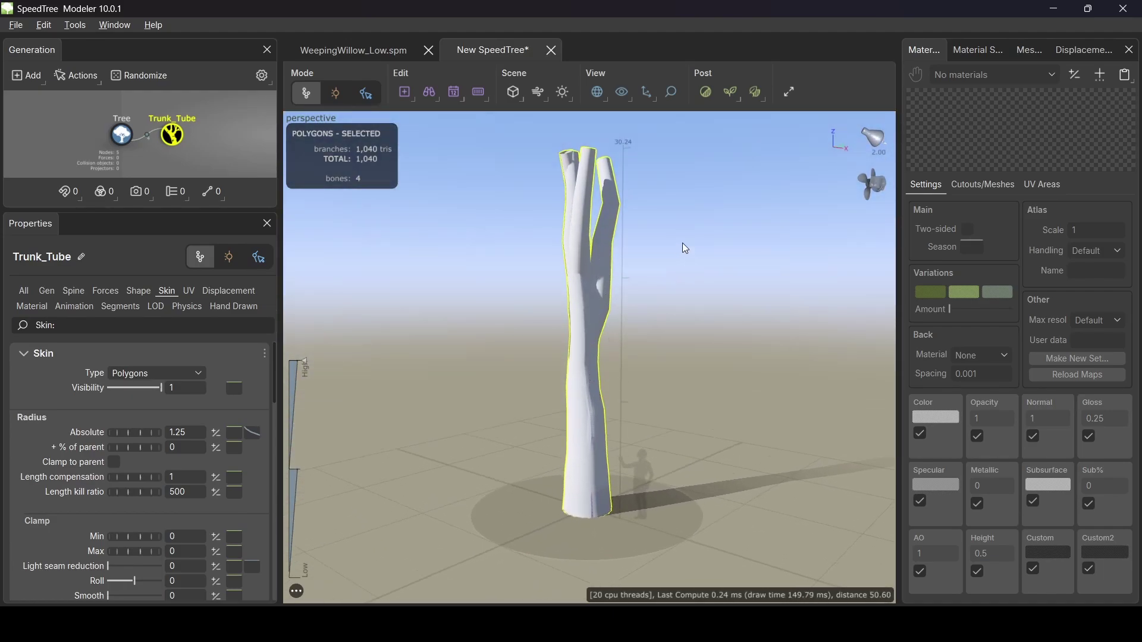
pyautogui.click(260, 259)
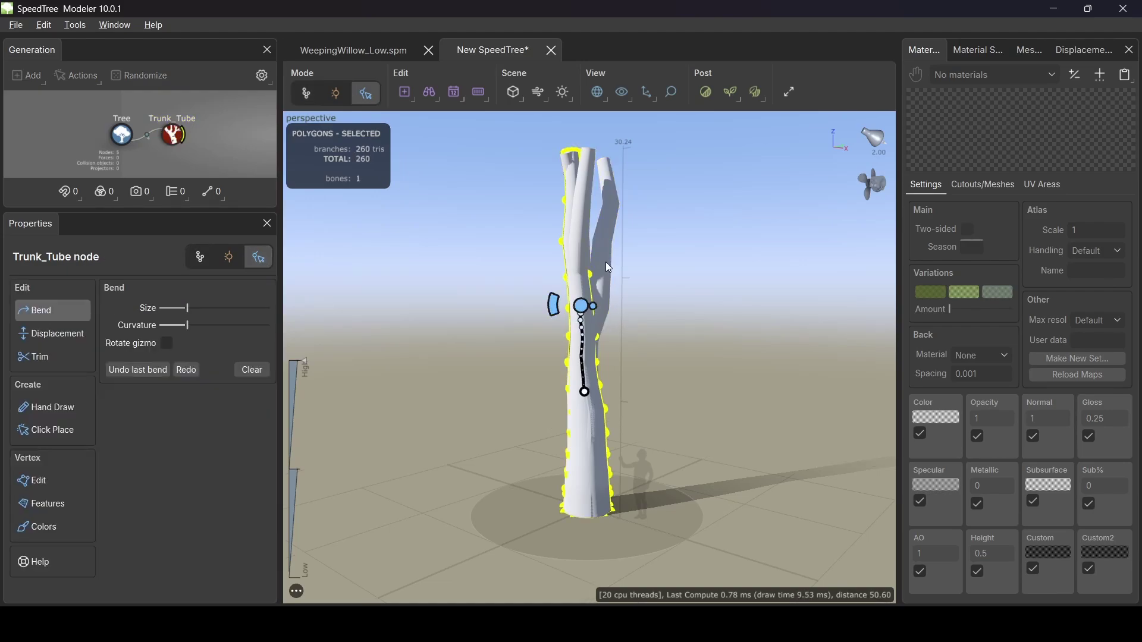
pyautogui.moveTo(603, 258); pyautogui.dragTo(641, 338)
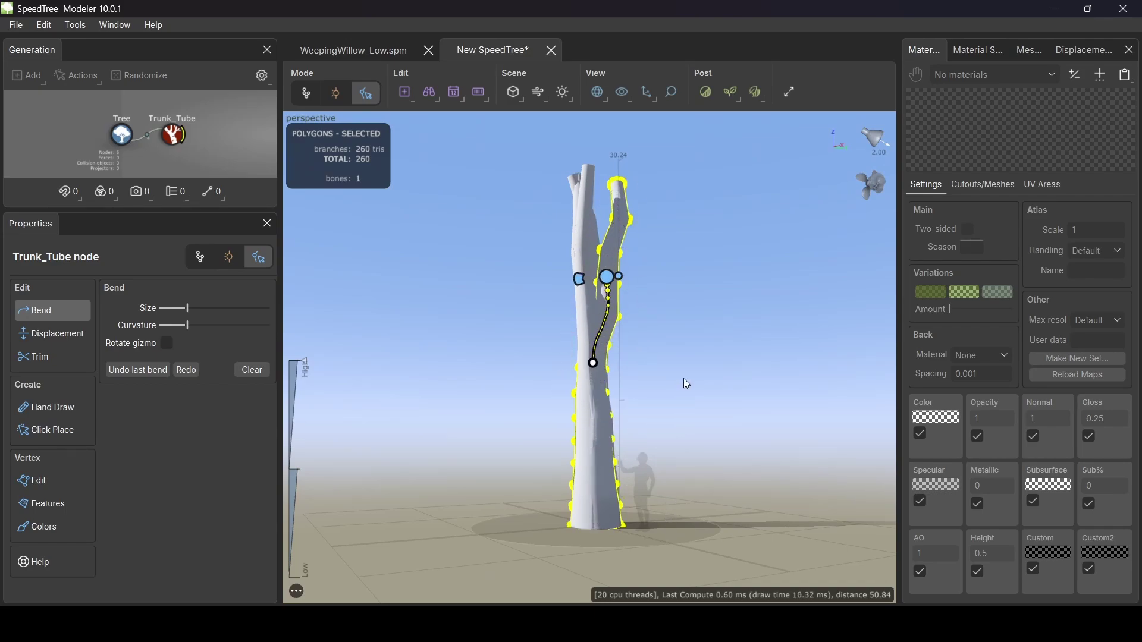
pyautogui.moveTo(688, 416); pyautogui.dragTo(680, 448)
pyautogui.moveTo(606, 329); pyautogui.dragTo(614, 295)
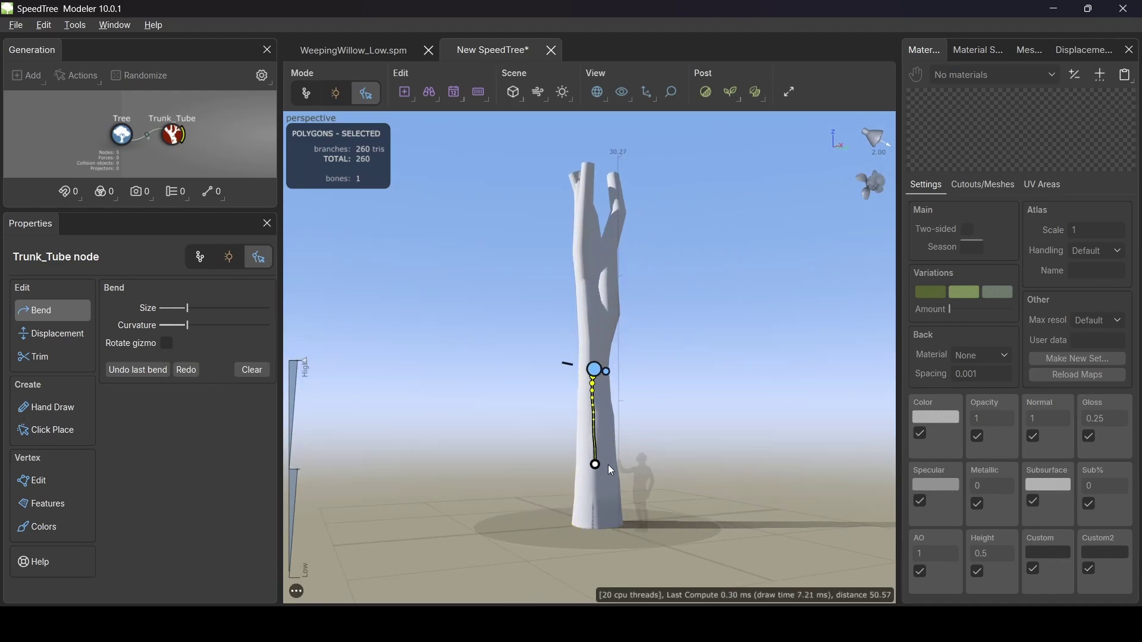
pyautogui.moveTo(599, 386); pyautogui.dragTo(624, 391)
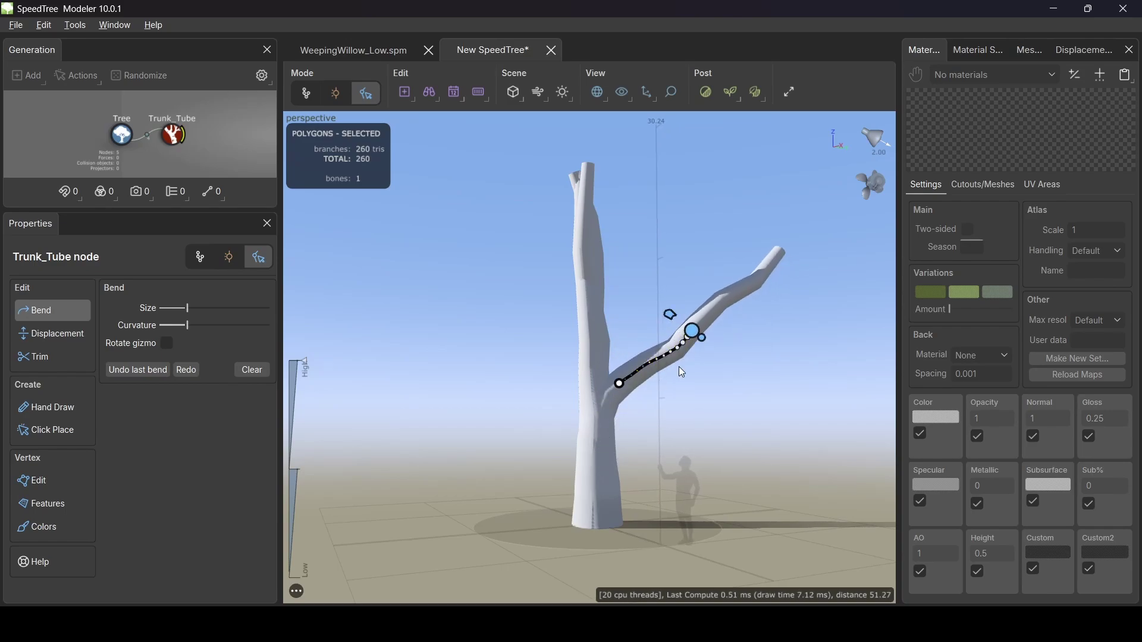
pyautogui.moveTo(690, 331); pyautogui.dragTo(690, 323)
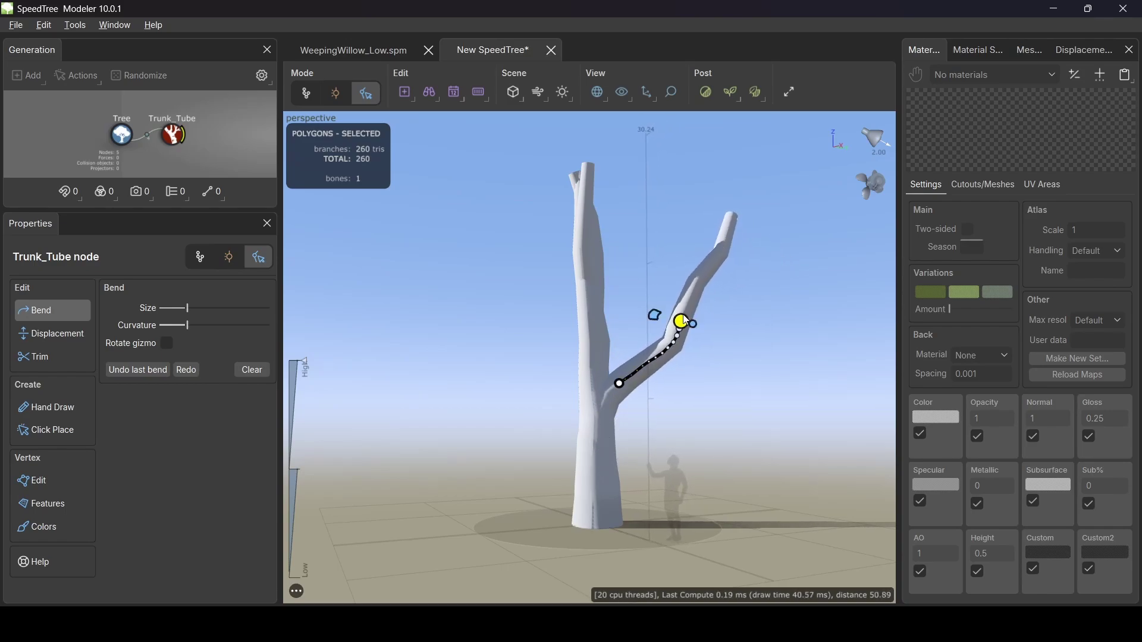
# Step: Reshape the outward-bent stem from several viewing angles, shifting its upper part sideways and slightly increasing the bend size
pyautogui.moveTo(703, 319); pyautogui.dragTo(609, 343)
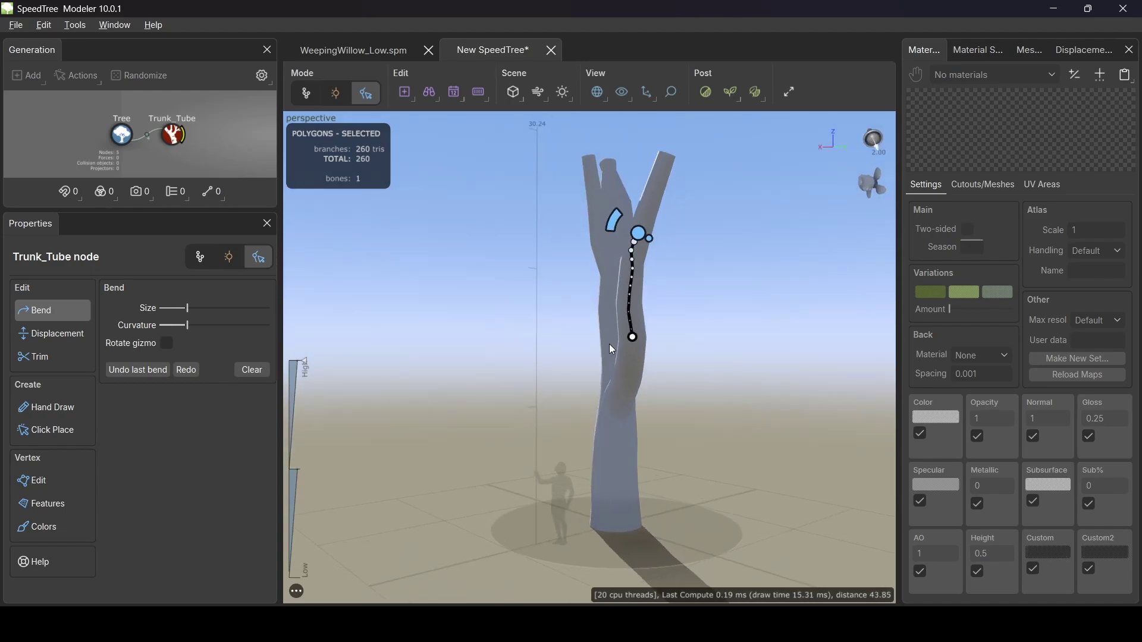
pyautogui.moveTo(645, 241); pyautogui.dragTo(605, 244)
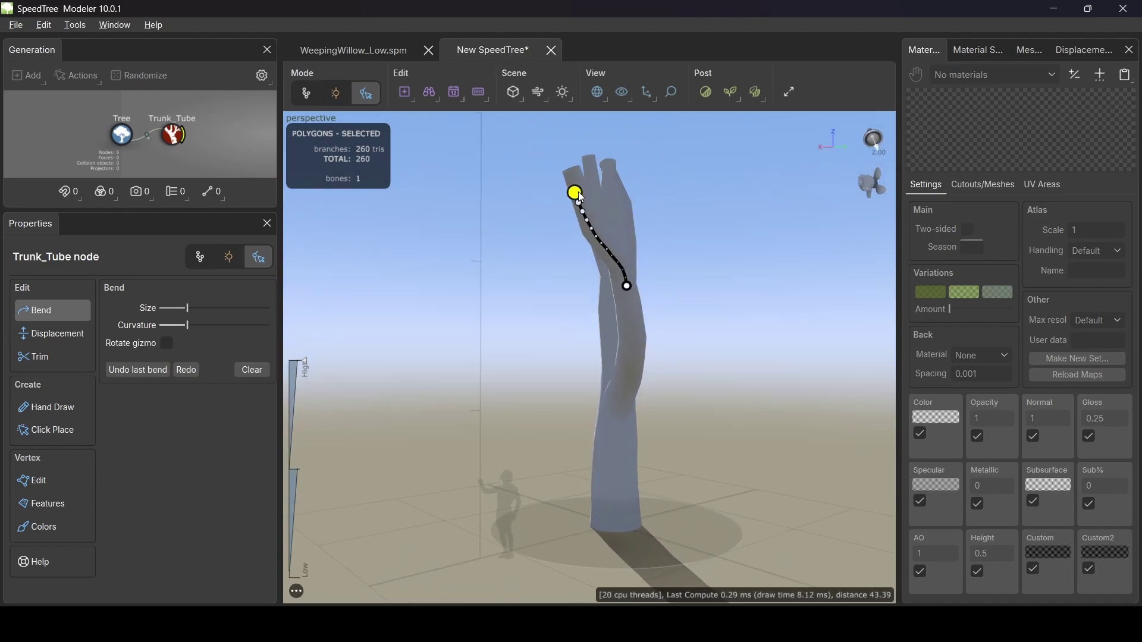
pyautogui.moveTo(602, 273); pyautogui.dragTo(613, 320)
pyautogui.moveTo(634, 372); pyautogui.dragTo(672, 387)
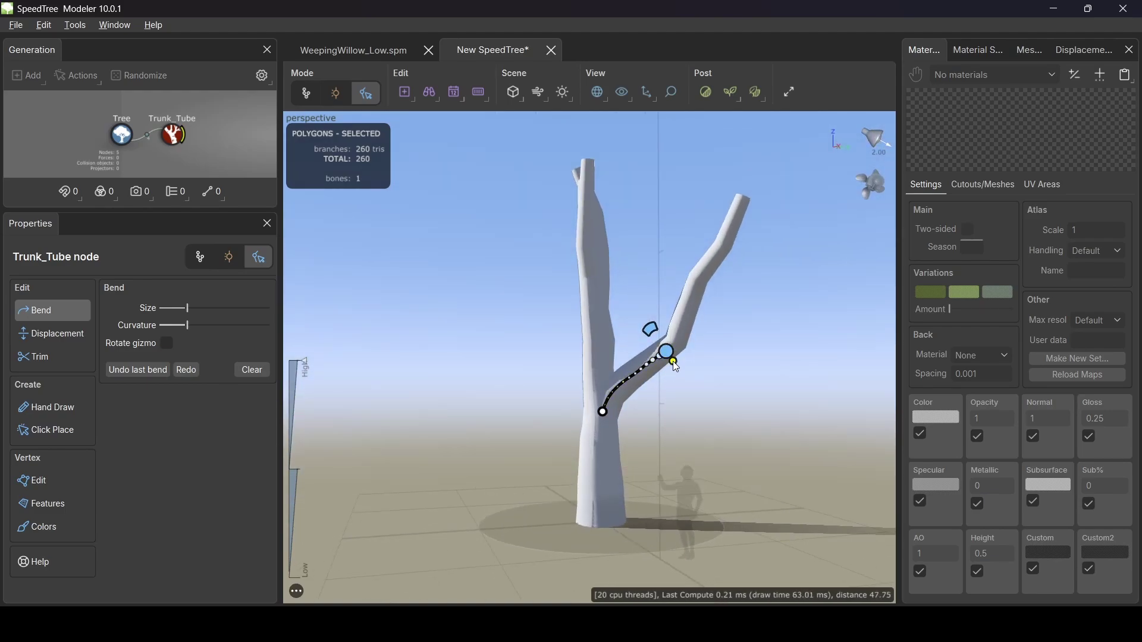
pyautogui.moveTo(677, 364); pyautogui.dragTo(741, 368)
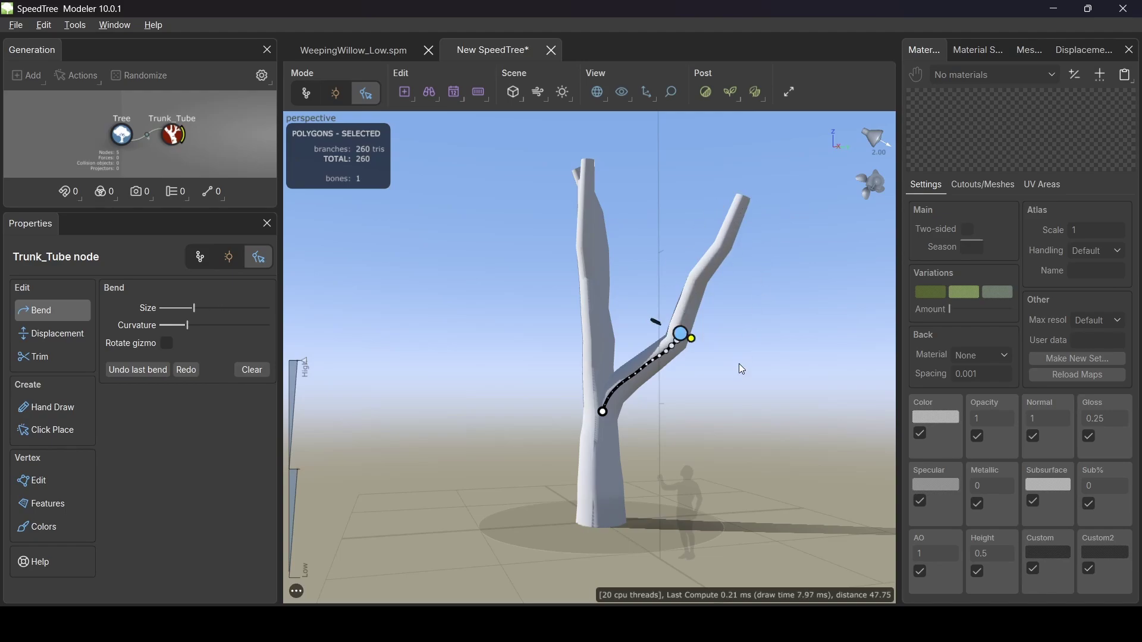
pyautogui.moveTo(543, 370); pyautogui.dragTo(689, 444)
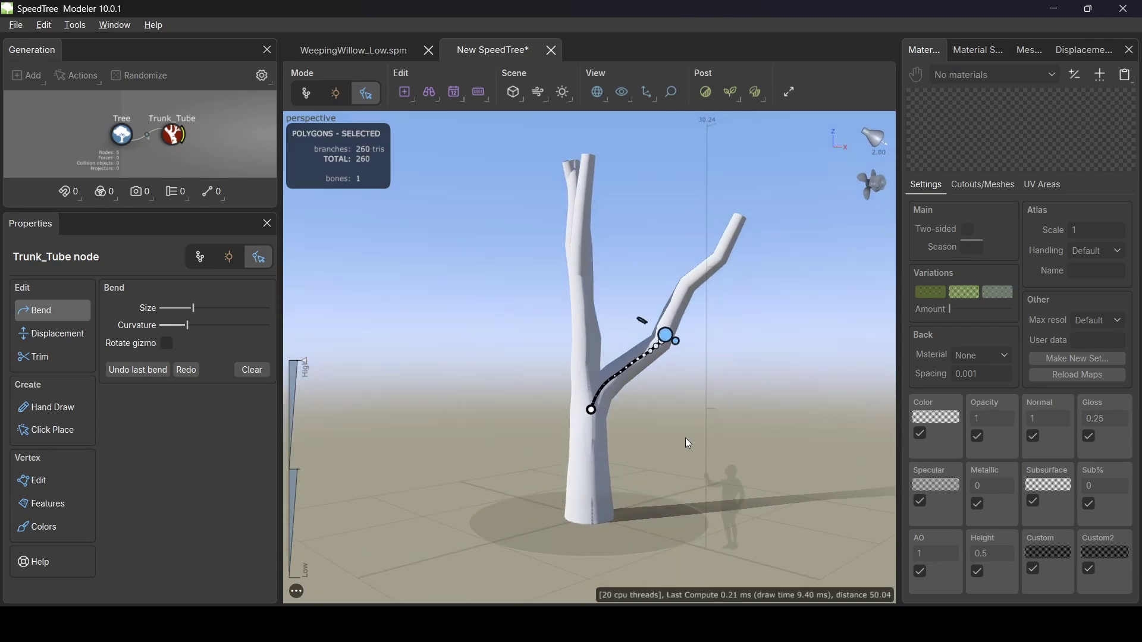
pyautogui.moveTo(654, 390); pyautogui.dragTo(666, 433)
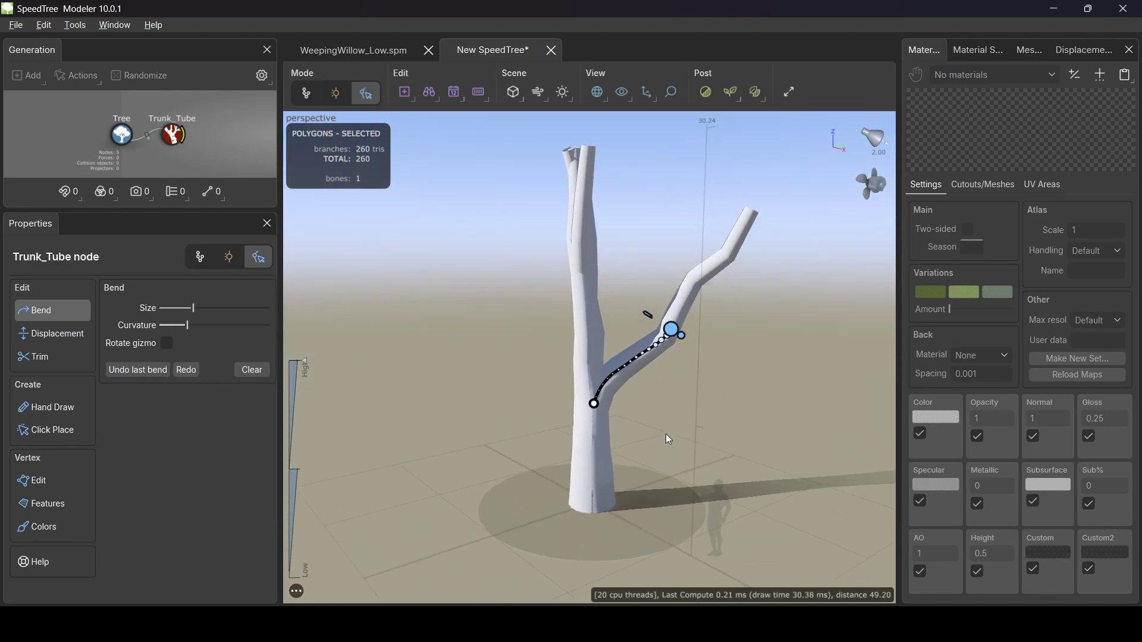
# Step: Bend a second trunk stem outward from low on the trunk, then curve its upper part upward
pyautogui.click(589, 238)
pyautogui.moveTo(585, 251); pyautogui.dragTo(598, 401)
pyautogui.moveTo(597, 294); pyautogui.dragTo(653, 321)
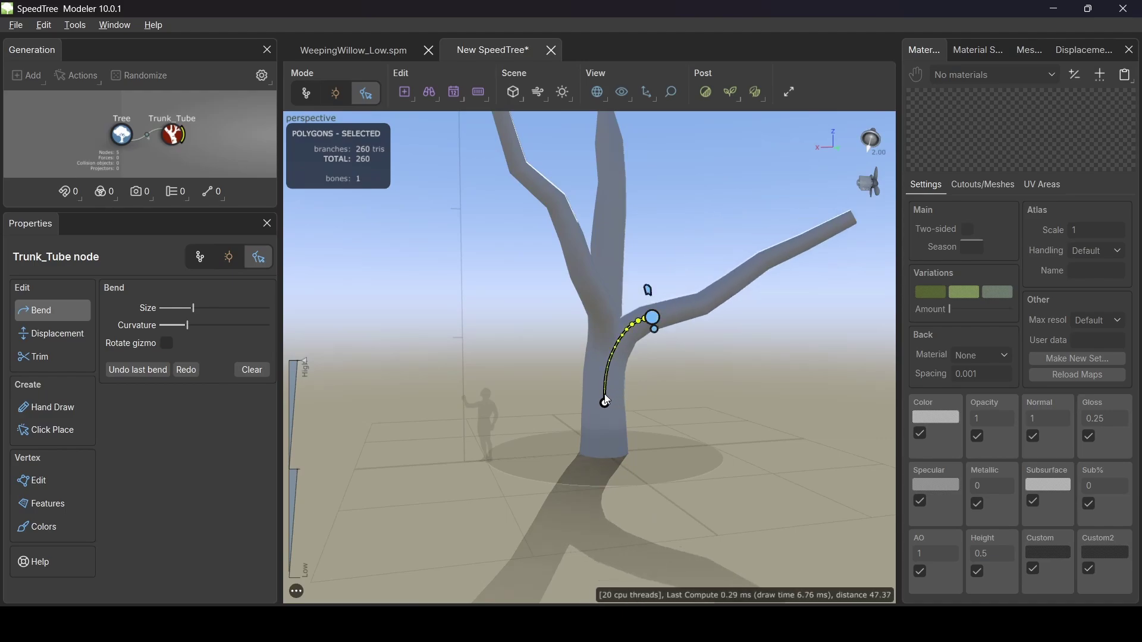
pyautogui.moveTo(605, 410); pyautogui.dragTo(650, 359)
pyautogui.moveTo(724, 291); pyautogui.dragTo(656, 381)
pyautogui.moveTo(637, 335)
pyautogui.mouseDown()
pyautogui.moveTo(652, 229)
pyautogui.moveTo(654, 265)
pyautogui.moveTo(701, 308)
pyautogui.moveTo(707, 371)
pyautogui.moveTo(655, 255)
pyautogui.moveTo(795, 322)
pyautogui.moveTo(614, 219)
pyautogui.moveTo(700, 489)
pyautogui.moveTo(607, 342)
pyautogui.moveTo(684, 304)
pyautogui.moveTo(697, 402)
pyautogui.moveTo(658, 388)
pyautogui.moveTo(633, 313)
pyautogui.moveTo(657, 319)
pyautogui.moveTo(670, 248)
pyautogui.mouseUp()
# Step: Bend the remaining upright stems outward in different directions to spread the trunk into a four-way fork
pyautogui.moveTo(658, 319); pyautogui.dragTo(523, 162)
pyautogui.moveTo(571, 298); pyautogui.dragTo(729, 236)
pyautogui.moveTo(611, 327); pyautogui.dragTo(585, 415)
pyautogui.moveTo(684, 265); pyautogui.dragTo(671, 253)
# Step: Bend the tip of the right-hand stem outward and adjust its middle section slightly
pyautogui.click(671, 222)
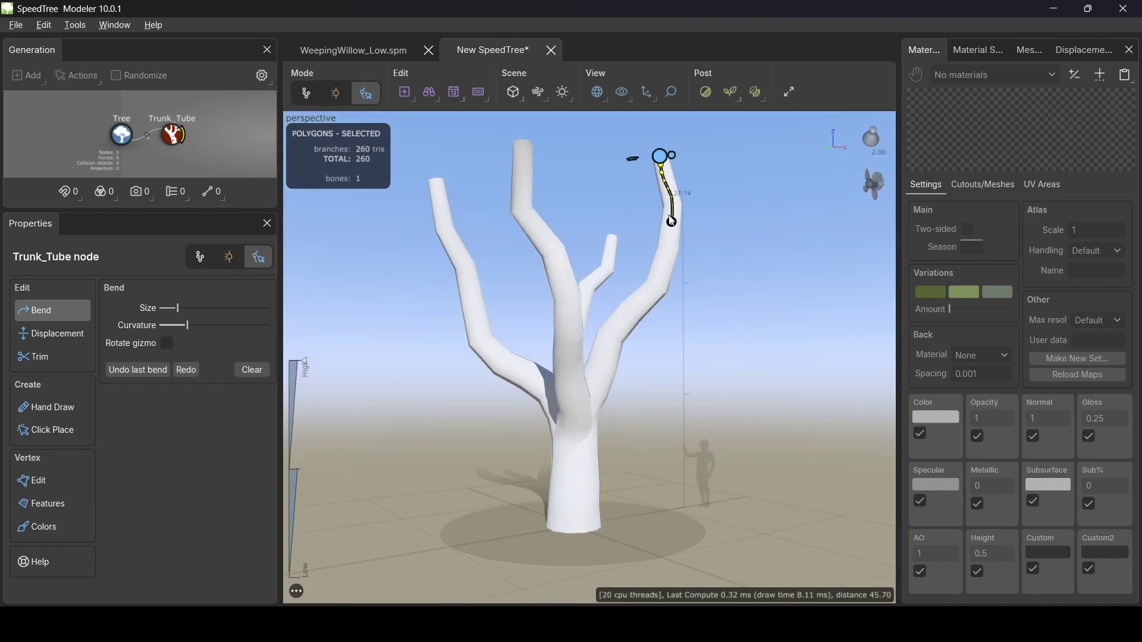
pyautogui.moveTo(662, 155); pyautogui.dragTo(686, 172)
pyautogui.moveTo(651, 304)
pyautogui.mouseDown()
pyautogui.moveTo(638, 413)
pyautogui.moveTo(648, 303)
pyautogui.mouseUp()
# Step: Bend the left-hand stem's middle section outward and lower, then reposition its tip
pyautogui.click(456, 240)
pyautogui.click(493, 362)
pyautogui.moveTo(467, 303)
pyautogui.mouseDown()
pyautogui.moveTo(438, 325)
pyautogui.moveTo(459, 309)
pyautogui.mouseUp()
pyautogui.click(512, 373)
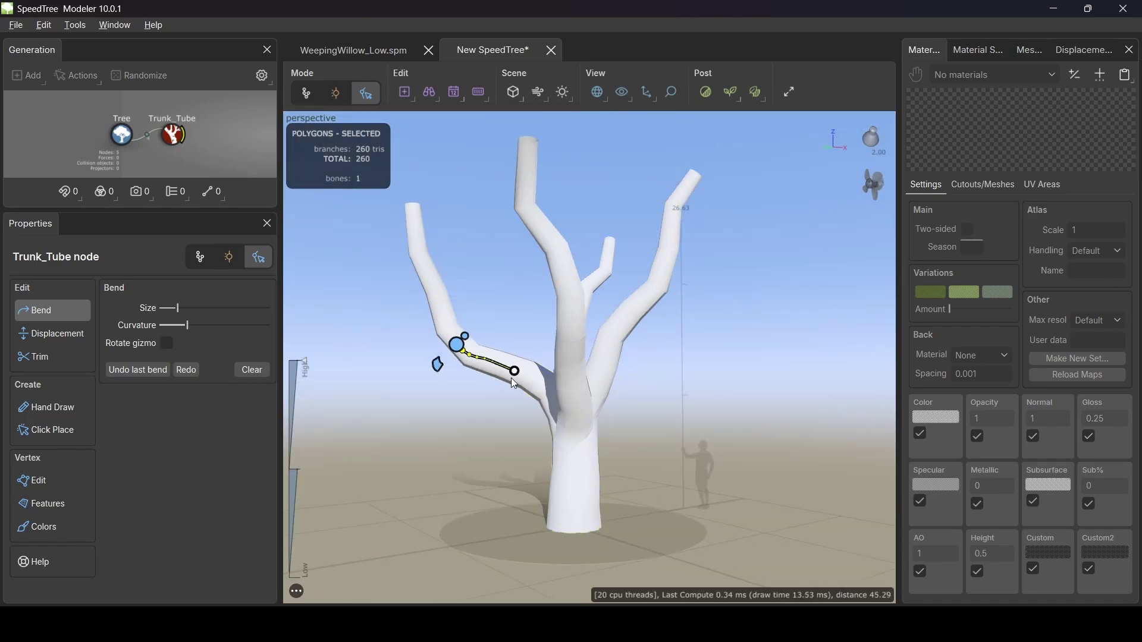
pyautogui.click(458, 283)
pyautogui.moveTo(436, 229); pyautogui.dragTo(452, 252)
# Step: Adjust the left-hand stem's lower bend near the fork, then leave freehand editing and return to generator mode
pyautogui.click(458, 316)
pyautogui.click(500, 365)
pyautogui.moveTo(508, 422); pyautogui.dragTo(538, 387)
pyautogui.click(536, 382)
pyautogui.moveTo(527, 449)
pyautogui.mouseDown()
pyautogui.moveTo(616, 441)
pyautogui.moveTo(511, 455)
pyautogui.mouseUp()
pyautogui.click(302, 259)
pyautogui.click(201, 255)
pyautogui.moveTo(473, 309); pyautogui.dragTo(518, 317)
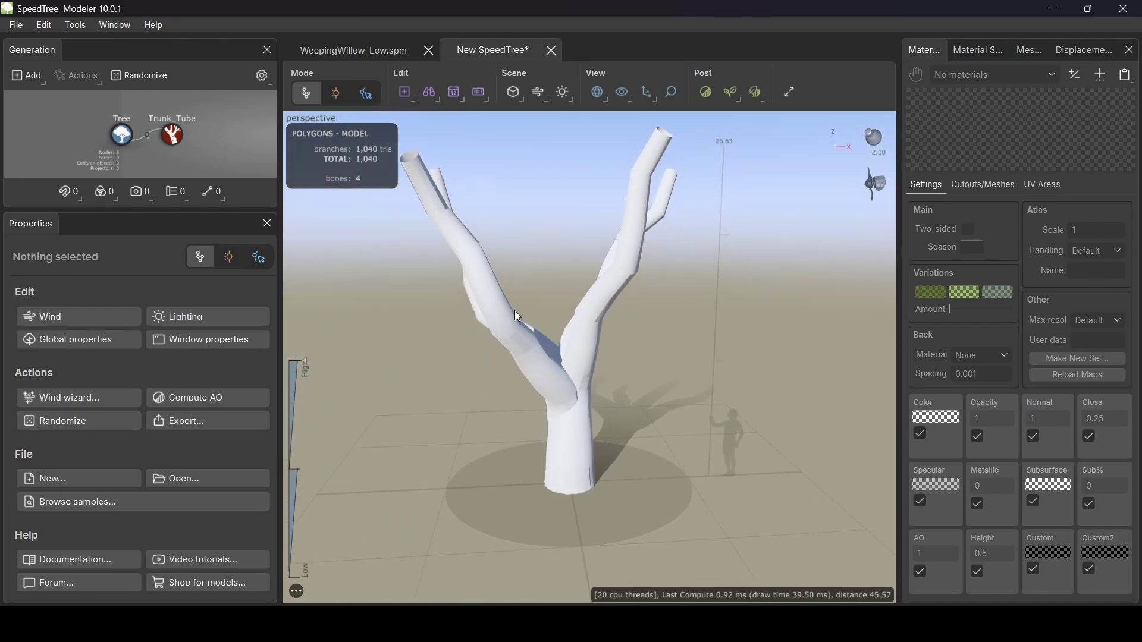
# Step: Create a new material from the WeepingWillowBark.tga color map in the Green trees folder
pyautogui.click(1101, 75)
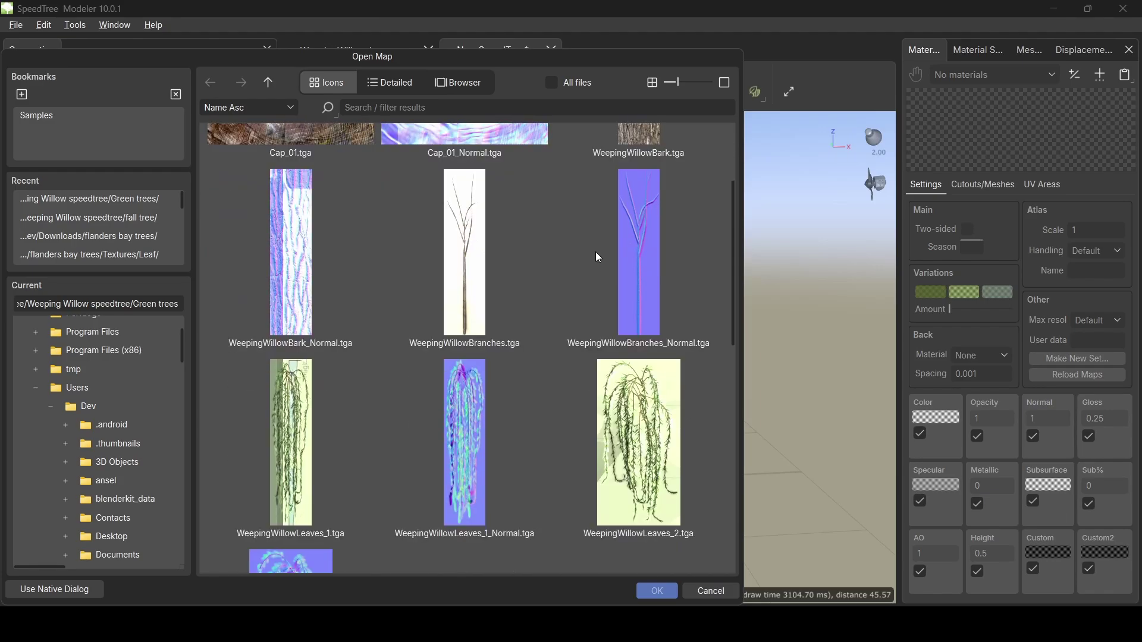
pyautogui.scroll(-3, 598, 257)
pyautogui.scroll(6, 630, 257)
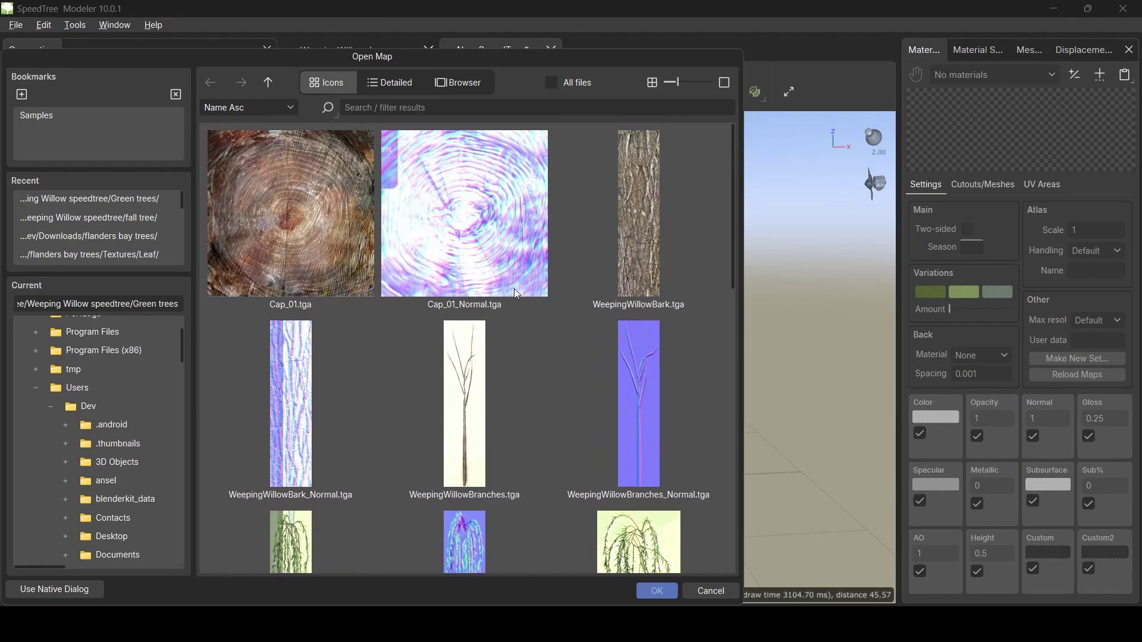
pyautogui.doubleClick(648, 245)
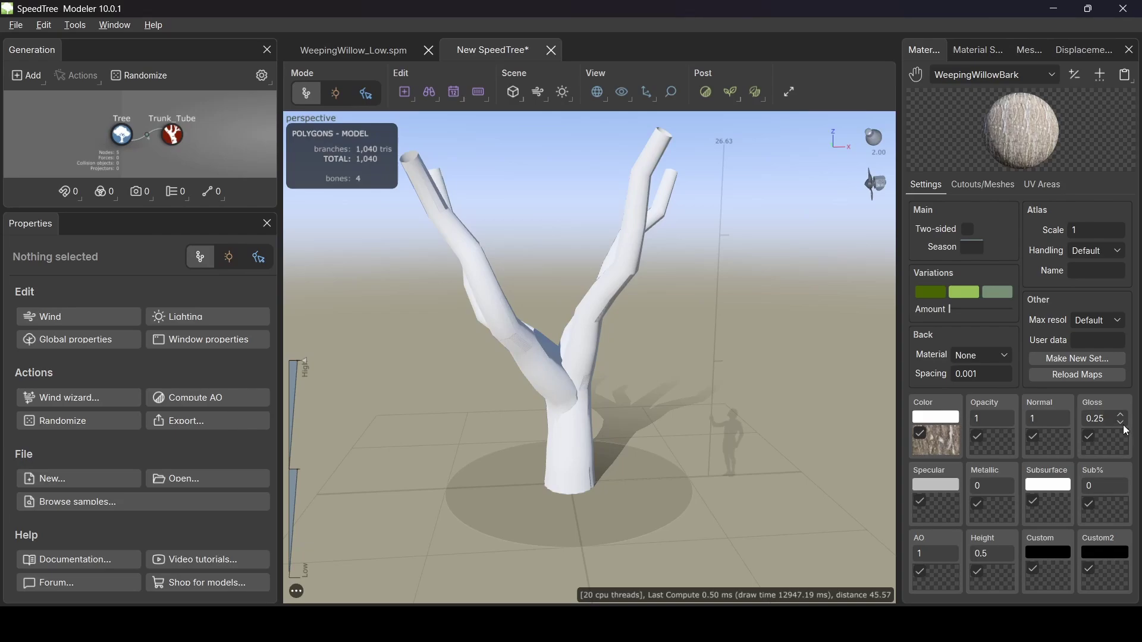
# Step: Load WeepingWillowBark_Normal.tga as the bark material's normal map and make the material two-sided
pyautogui.click(1048, 440)
pyautogui.scroll(-1, 589, 393)
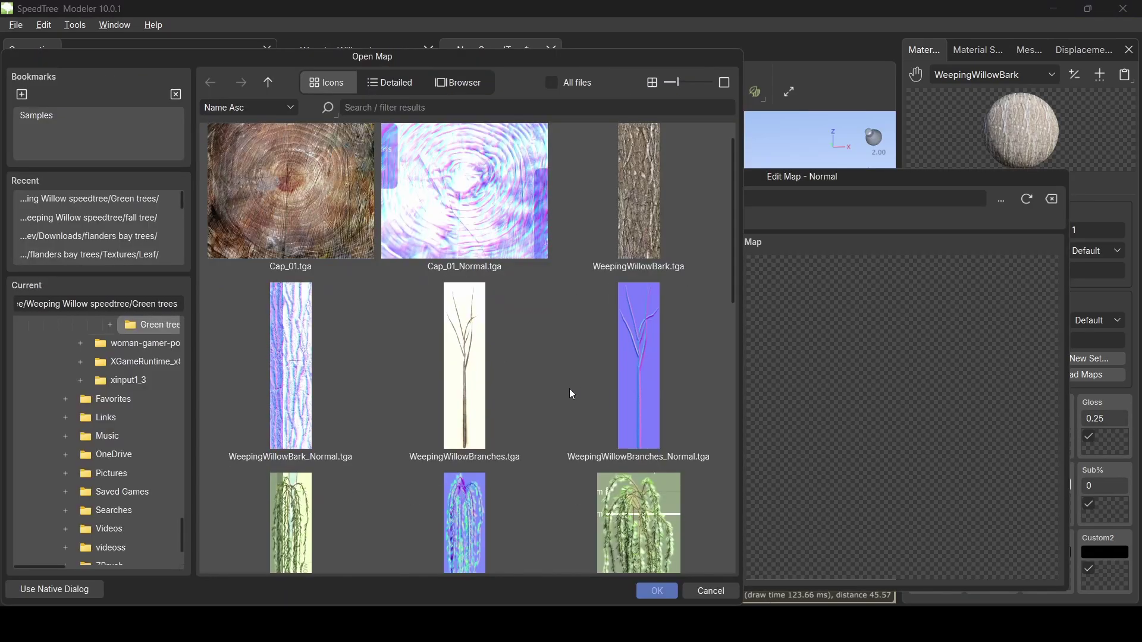
pyautogui.click(295, 372)
pyautogui.click(666, 590)
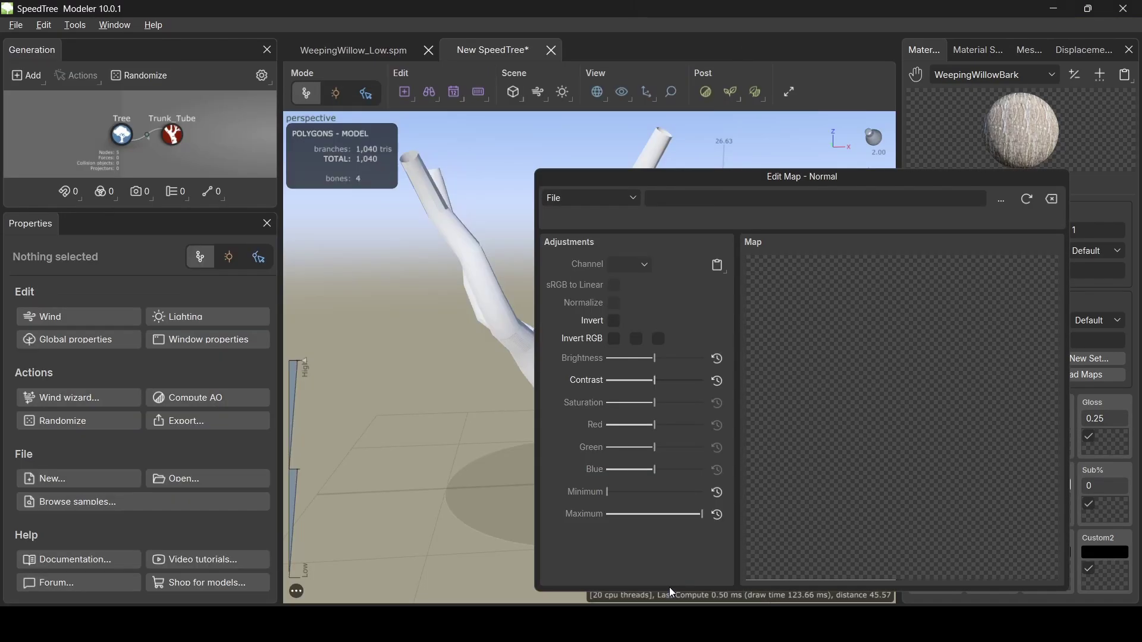
pyautogui.click(780, 157)
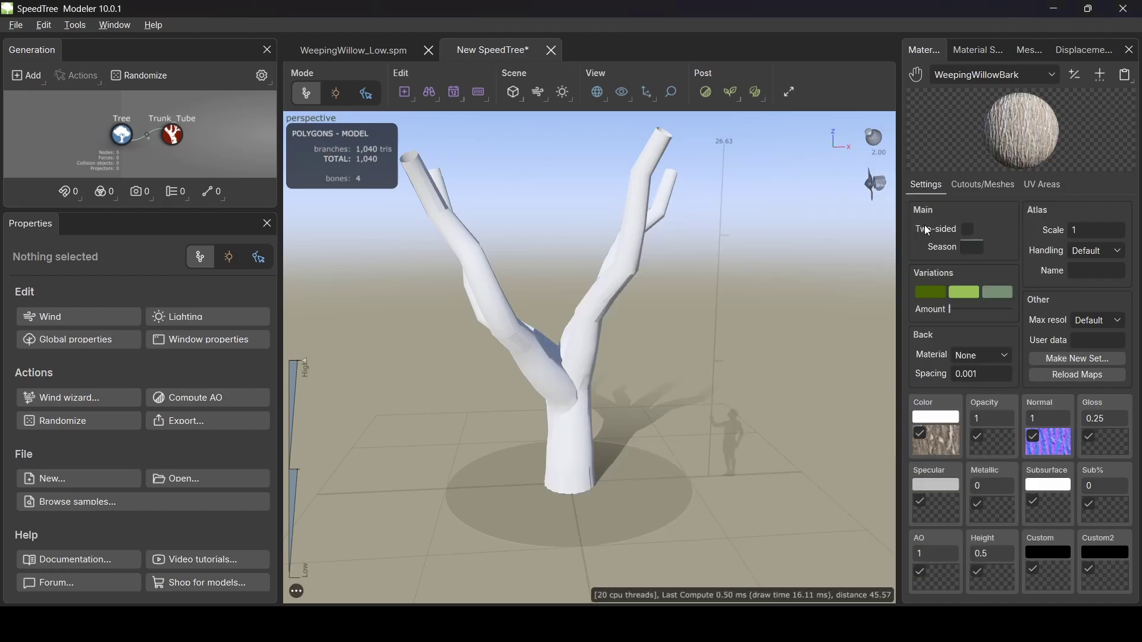
pyautogui.click(969, 230)
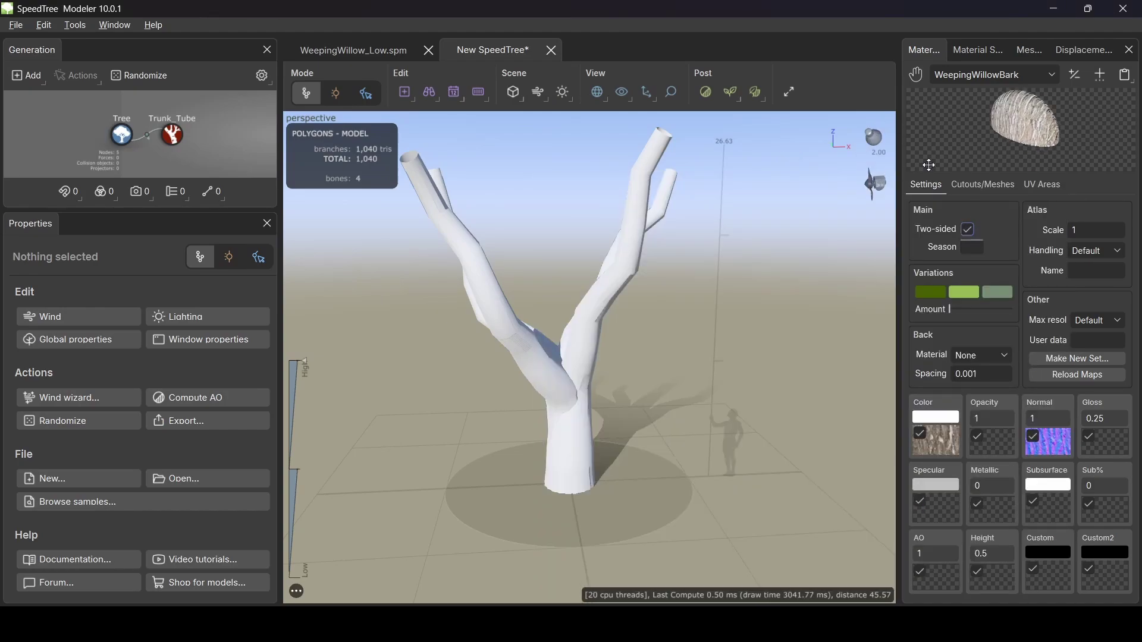
pyautogui.moveTo(1011, 122); pyautogui.dragTo(1008, 112)
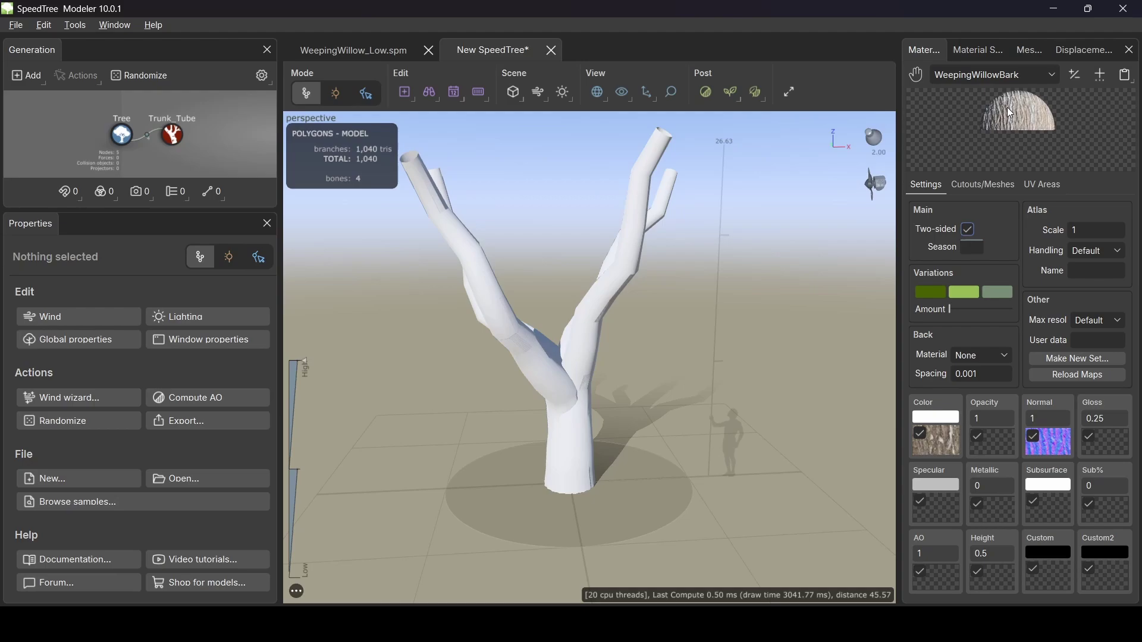
# Step: Rename the WeepingWillowBark material as bark and apply it to the trunk
pyautogui.click(1077, 75)
pyautogui.doubleClick(913, 158)
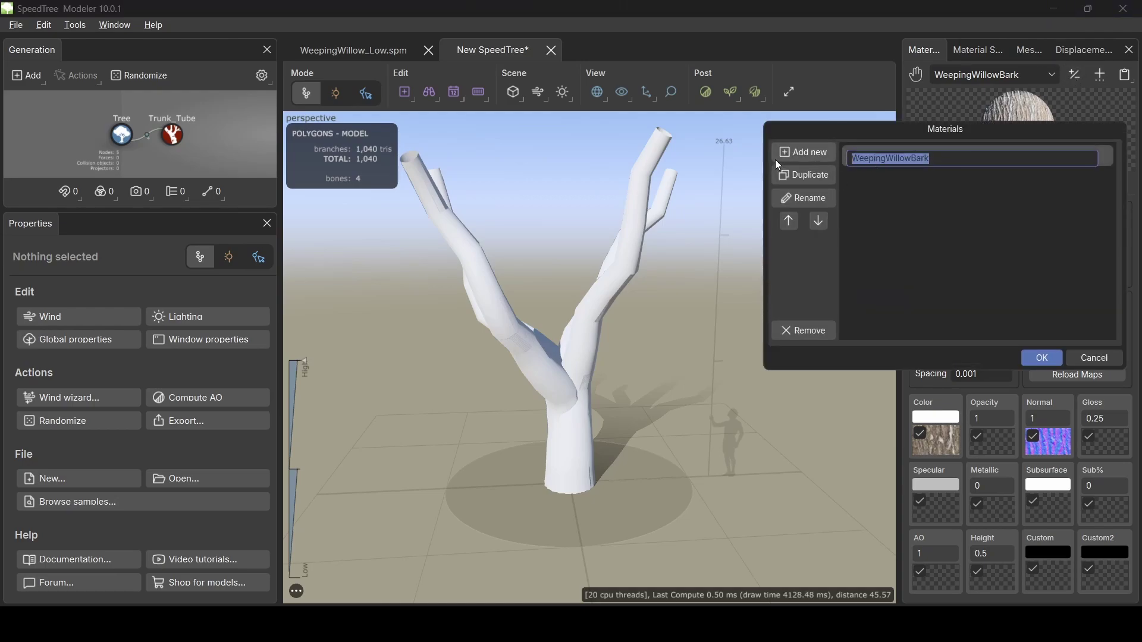
pyautogui.write('bark')
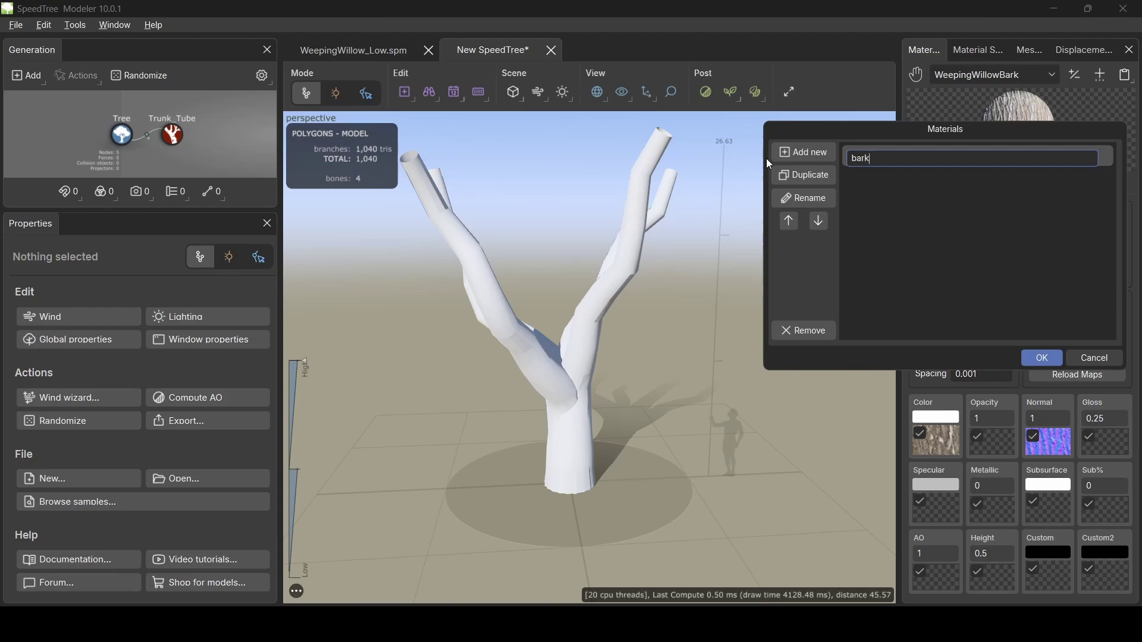
pyautogui.press('Return')
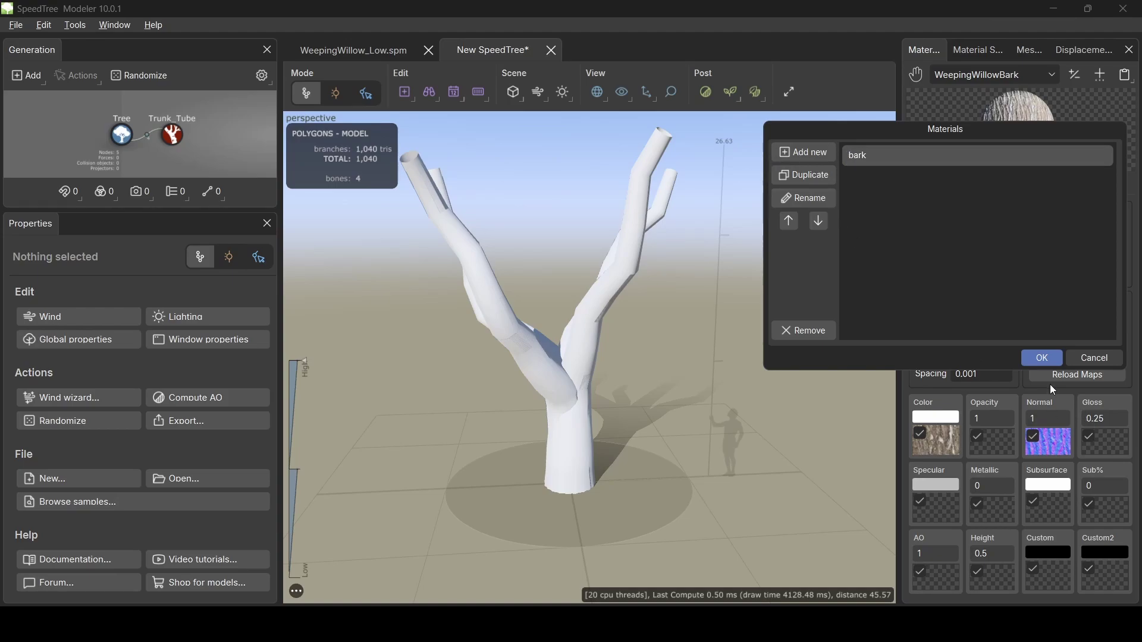
pyautogui.click(1026, 358)
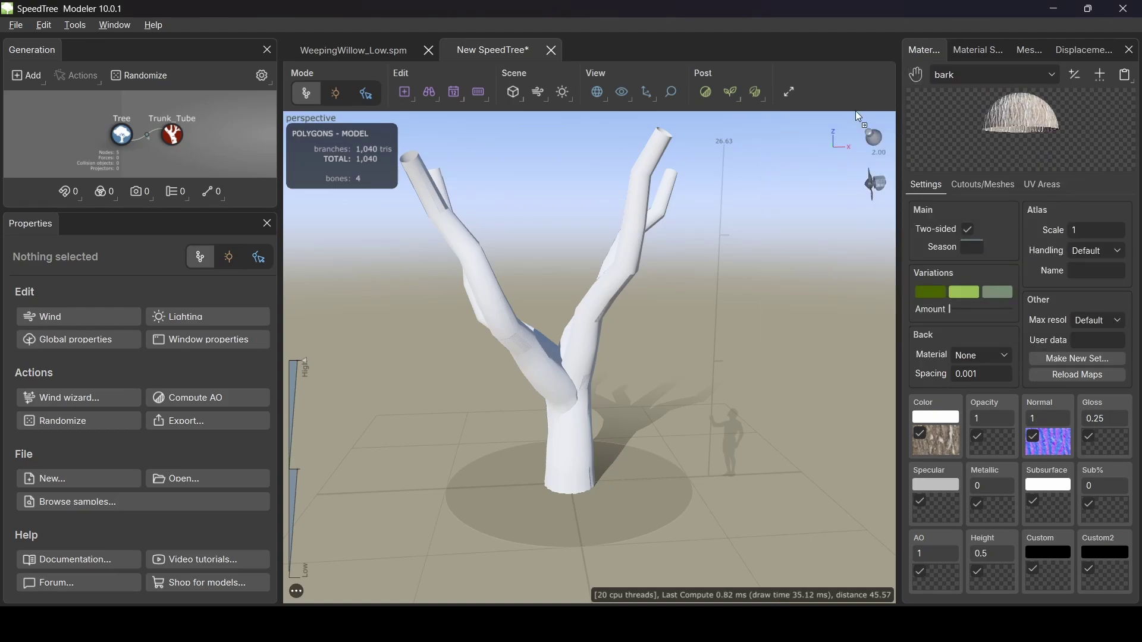
pyautogui.moveTo(675, 359); pyautogui.dragTo(707, 357)
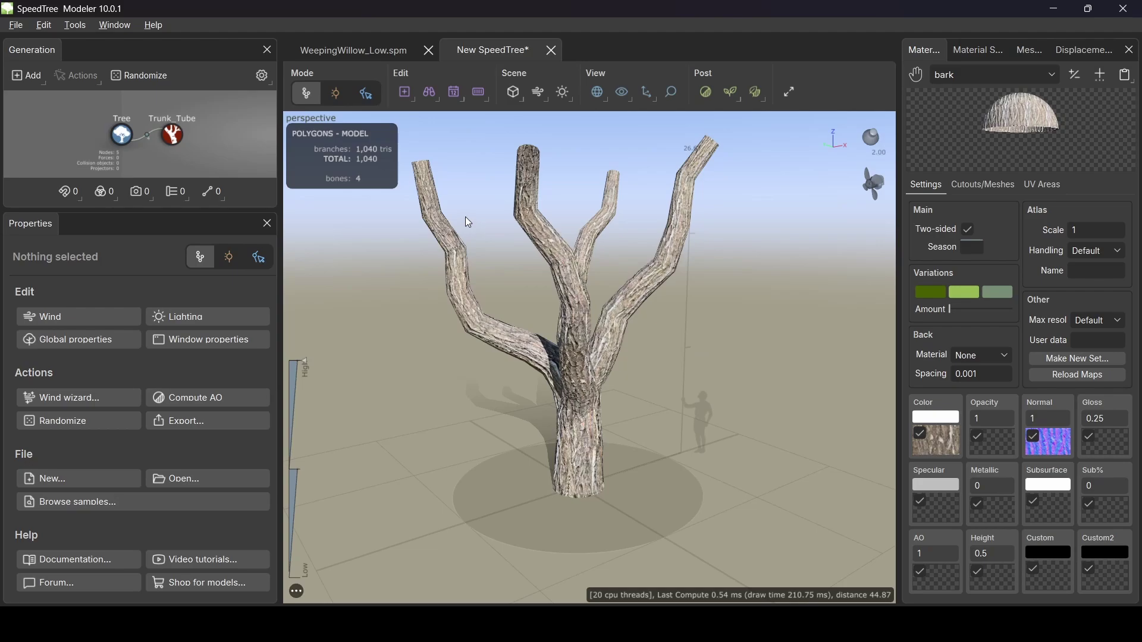
# Step: Add a Tubes branch generator to the Trunk_Tube generator
pyautogui.rightClick(174, 135)
pyautogui.moveTo(344, 15)
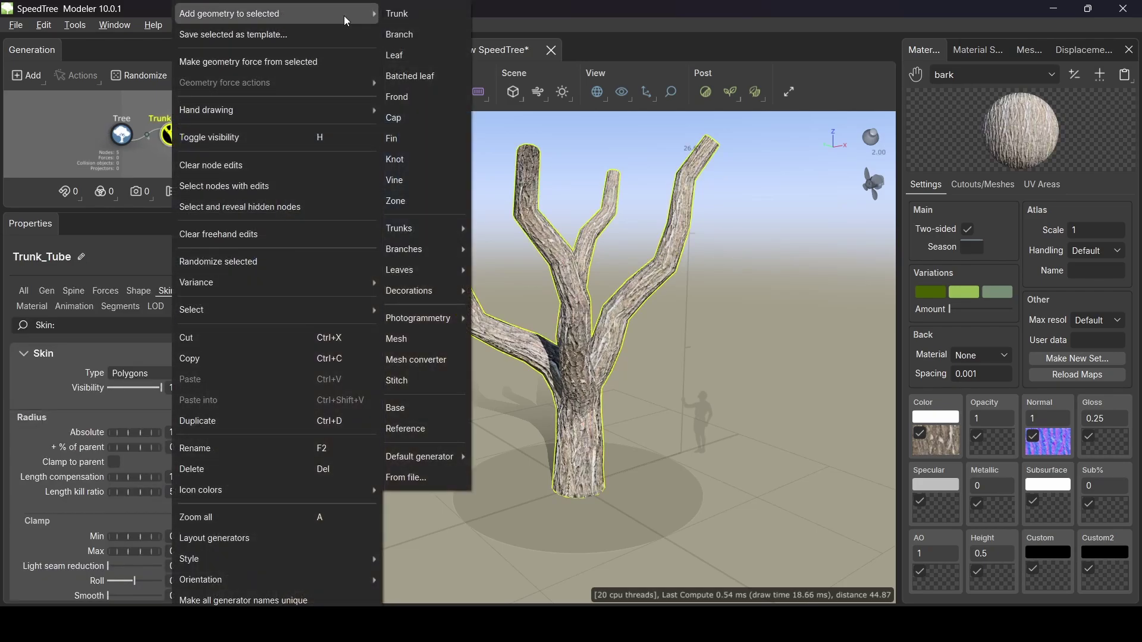
pyautogui.moveTo(435, 245)
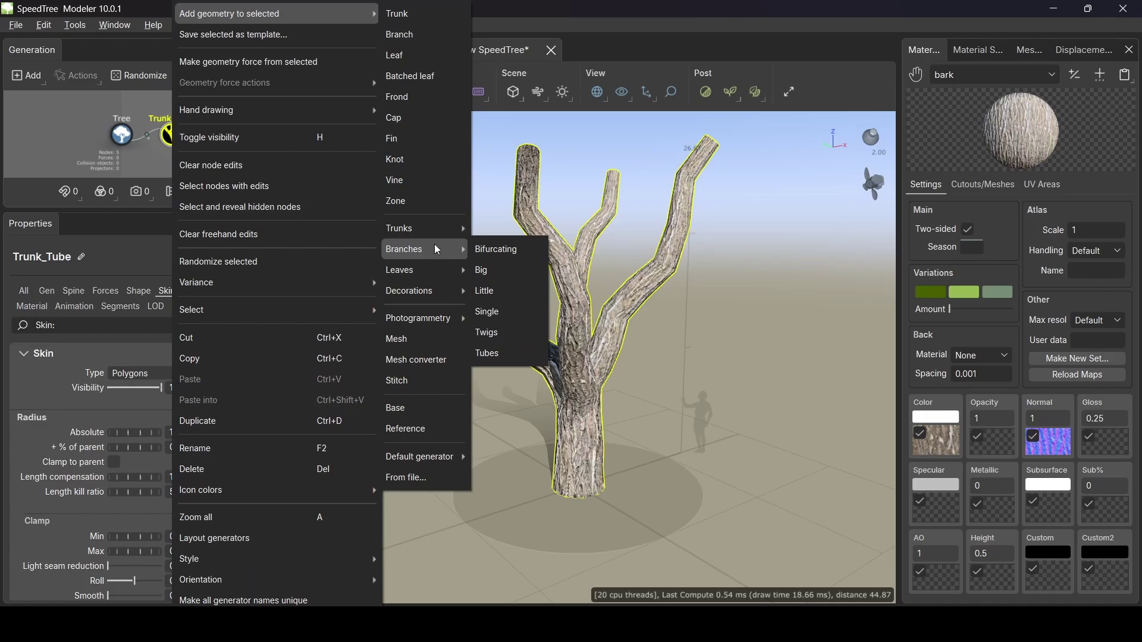
pyautogui.click(511, 351)
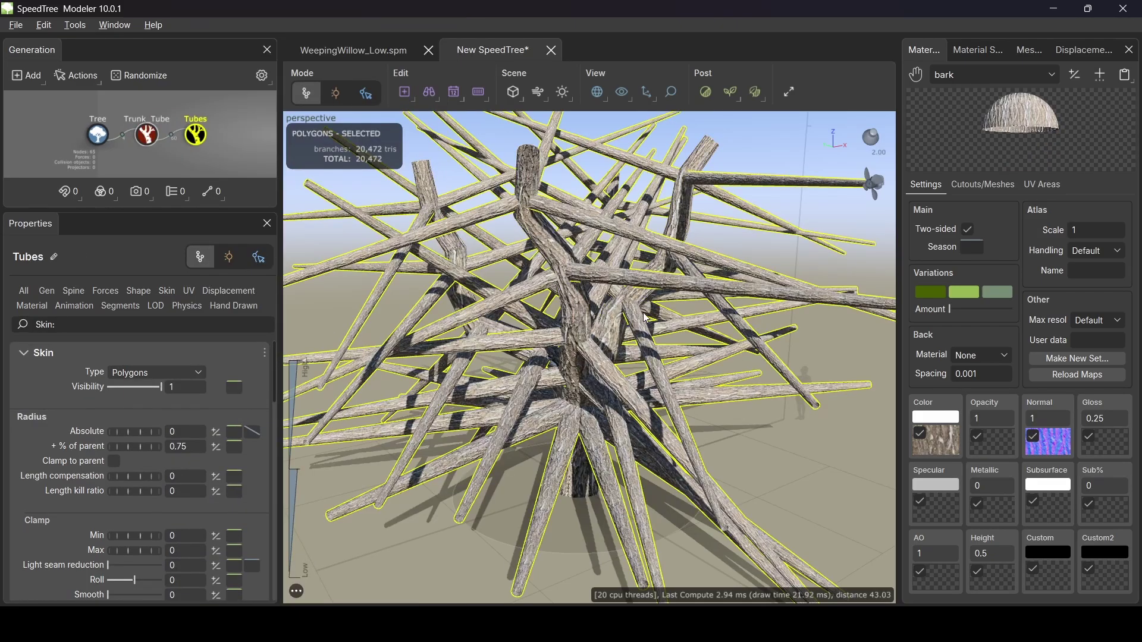
pyautogui.moveTo(574, 304)
pyautogui.mouseDown()
pyautogui.moveTo(730, 308)
pyautogui.moveTo(431, 295)
pyautogui.mouseUp()
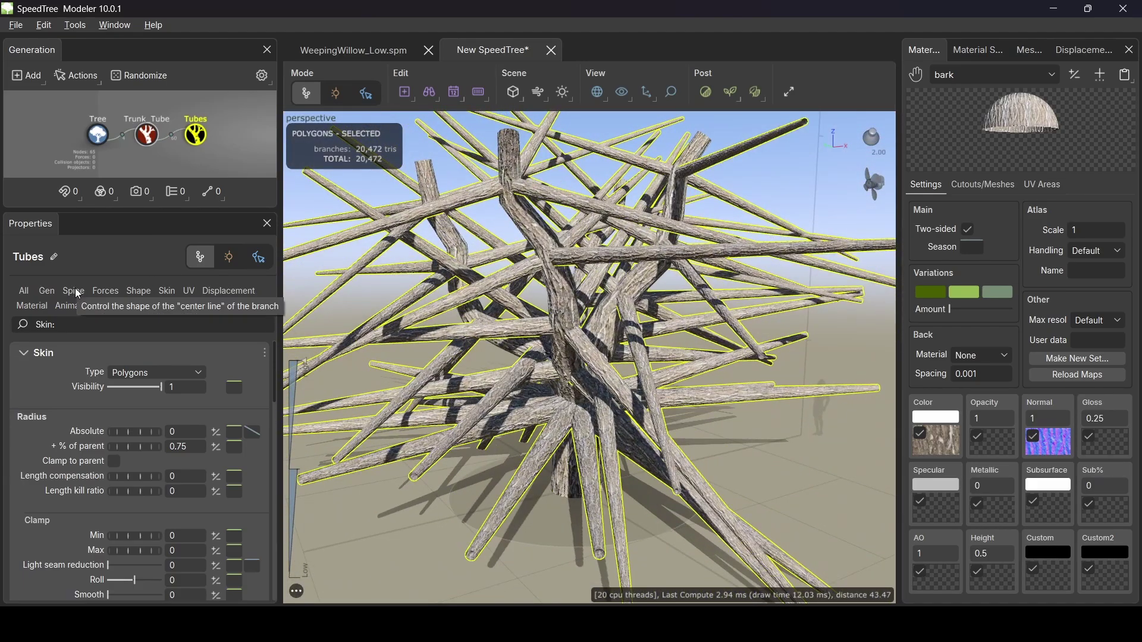
# Step: Set the Tubes branches' generation mode to Absolute with a number of 6
pyautogui.click(46, 294)
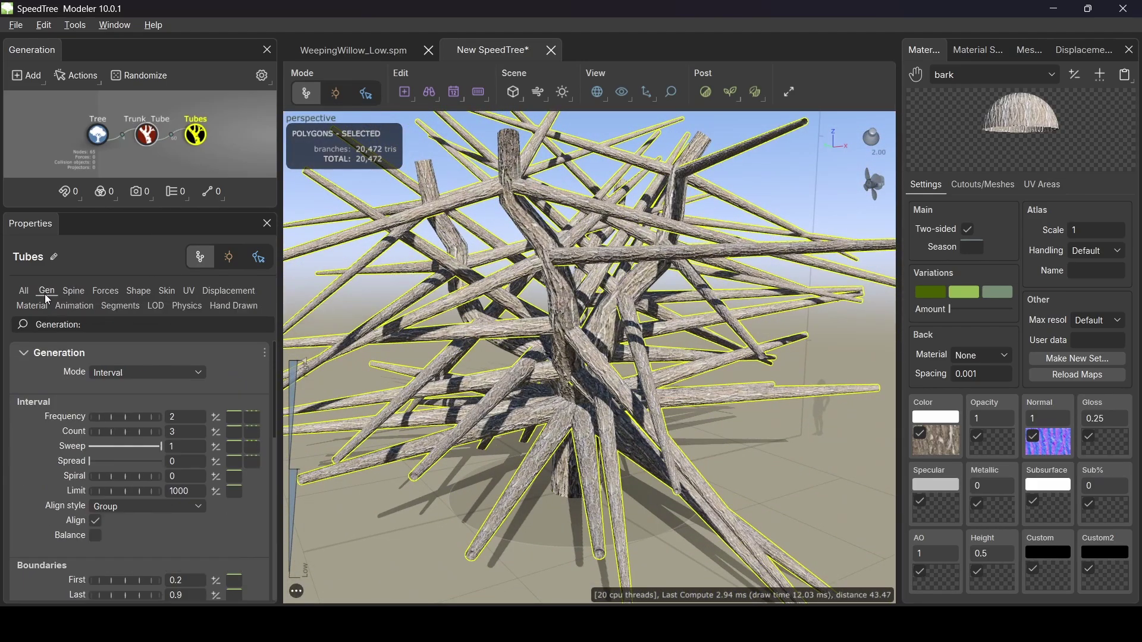
pyautogui.click(132, 369)
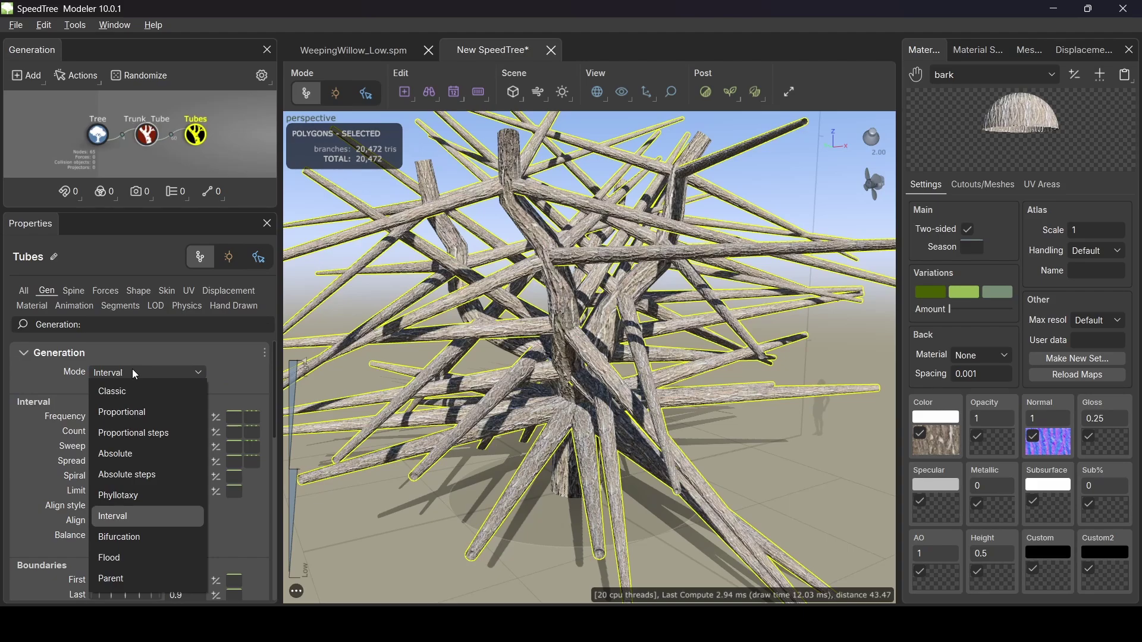
pyautogui.click(146, 459)
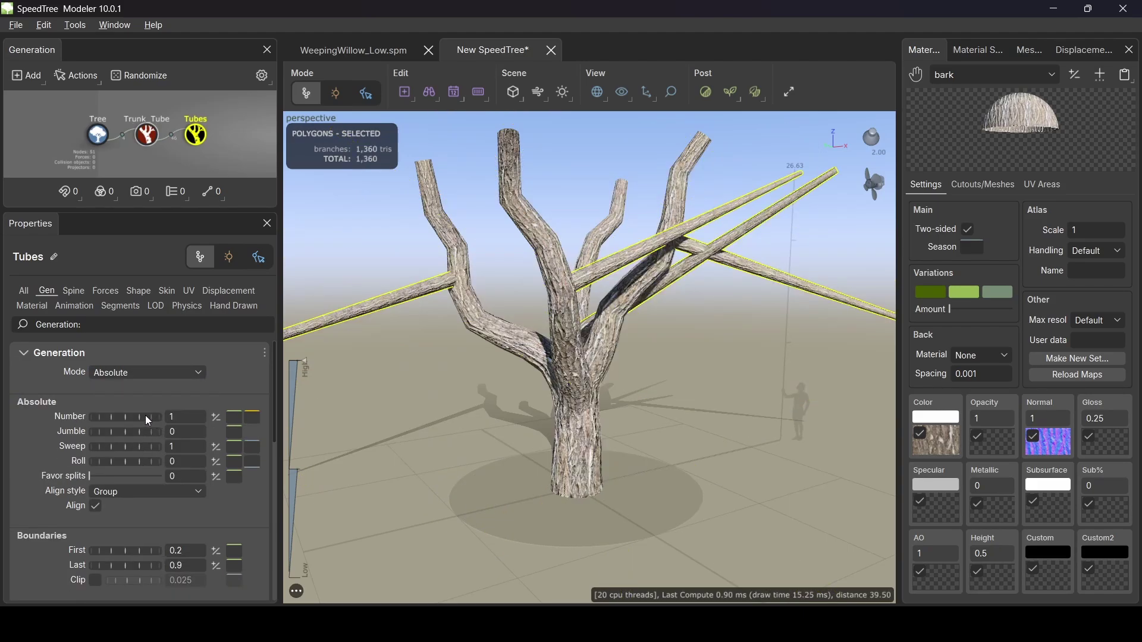
pyautogui.doubleClick(187, 417)
pyautogui.write('6')
pyautogui.press('Return')
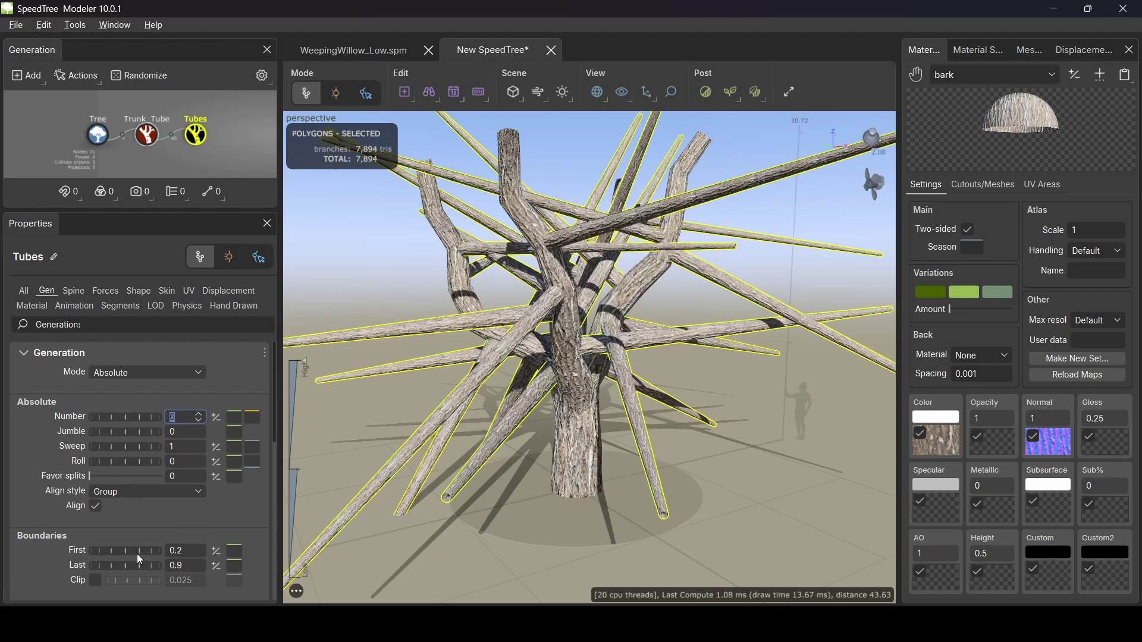
# Step: Set the Tubes generation boundaries to 1.14 for First and 0.45 for Last
pyautogui.moveTo(130, 551); pyautogui.dragTo(200, 565)
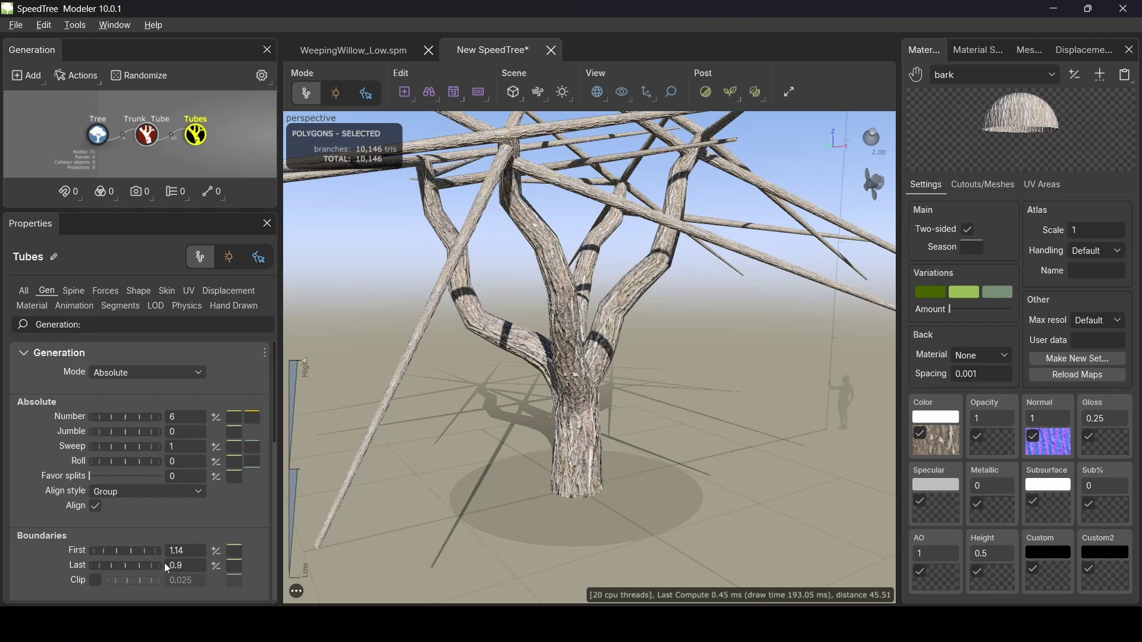
pyautogui.doubleClick(180, 566)
pyautogui.write('45')
pyautogui.press('Return')
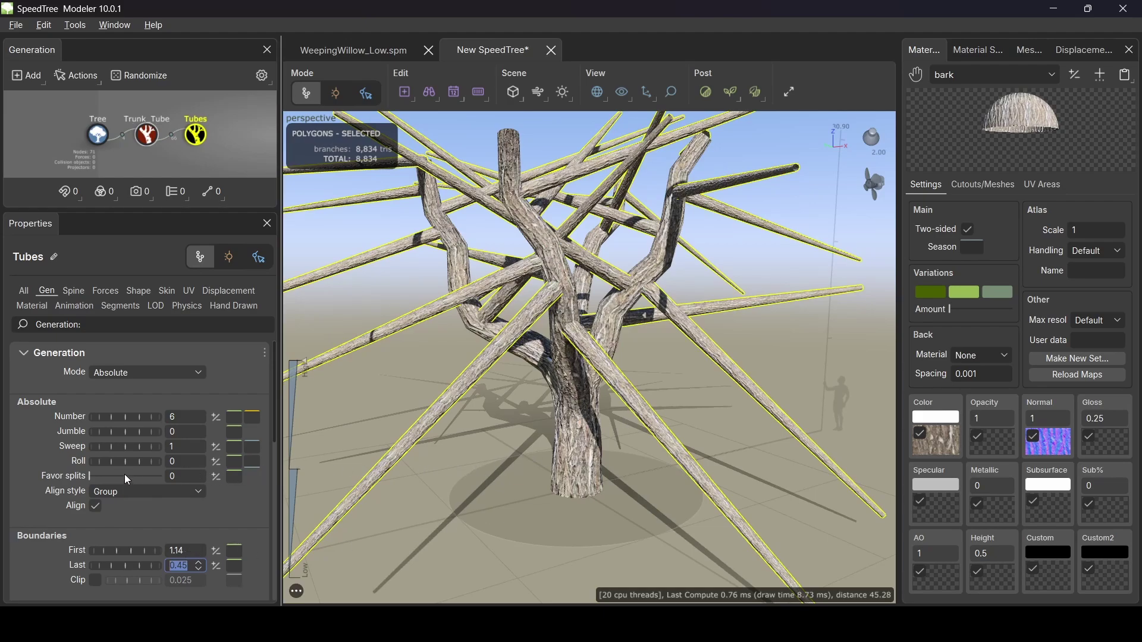
# Step: Set the Tubes generator's Extend parent type to Any
pyautogui.scroll(-5, 122, 474)
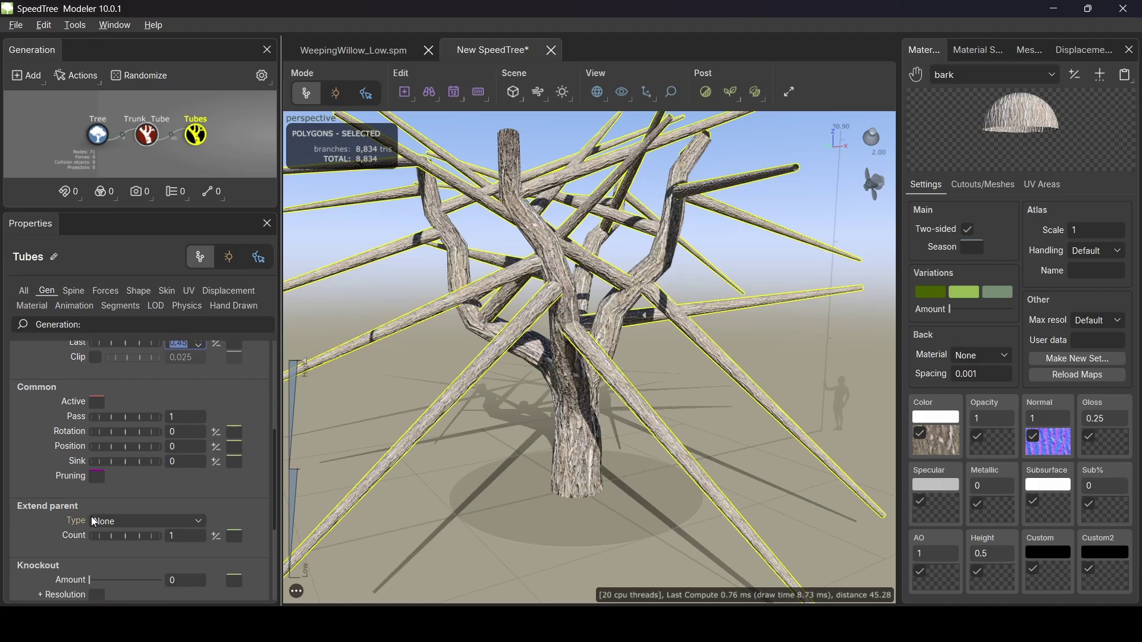
pyautogui.click(160, 519)
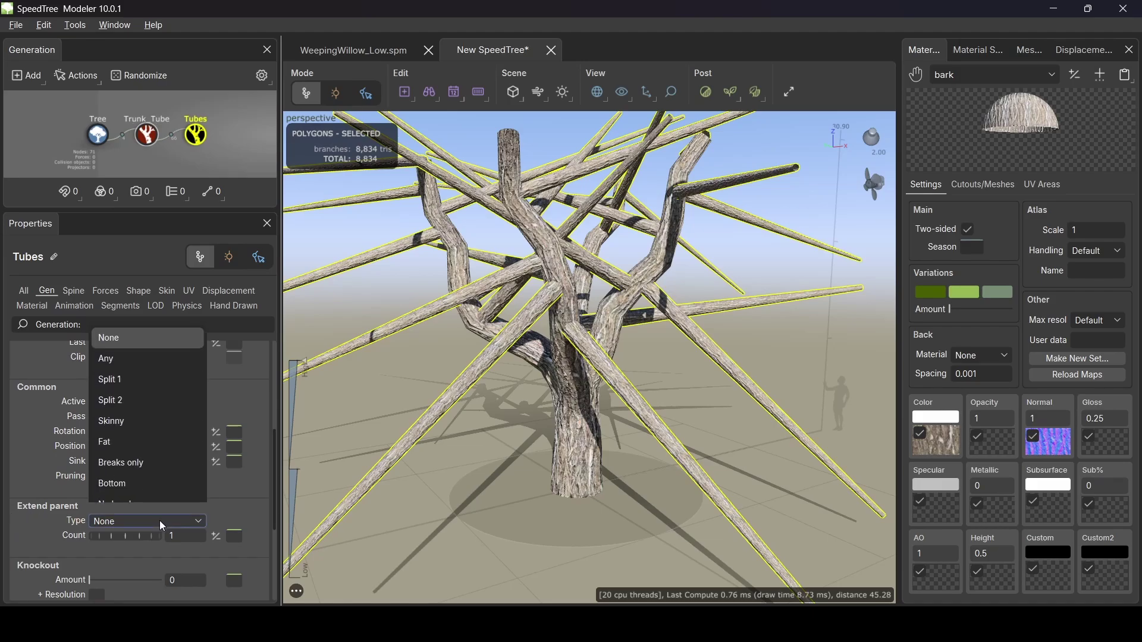
pyautogui.click(132, 359)
pyautogui.scroll(-3, 526, 358)
pyautogui.moveTo(526, 358); pyautogui.dragTo(582, 322)
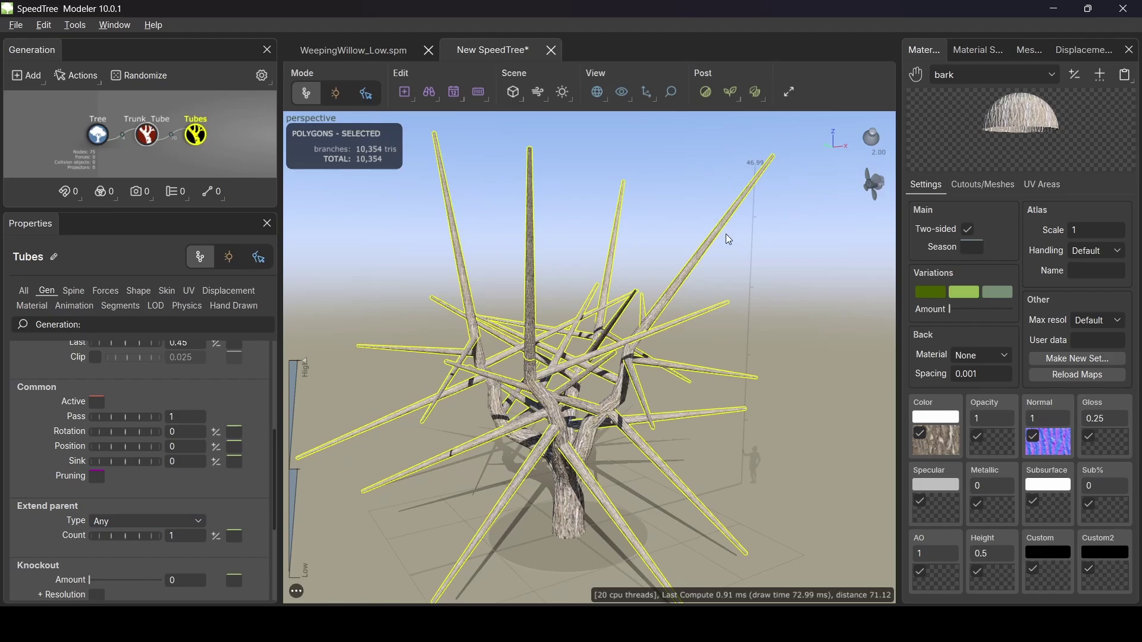
pyautogui.moveTo(726, 239); pyautogui.dragTo(745, 181)
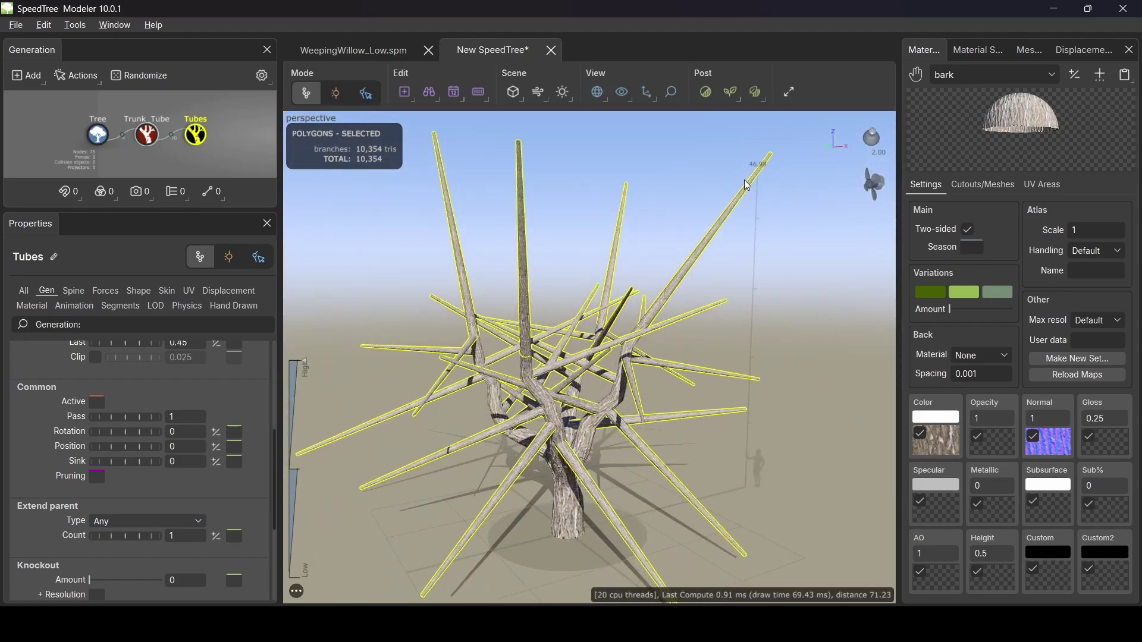
pyautogui.moveTo(524, 357); pyautogui.dragTo(505, 330)
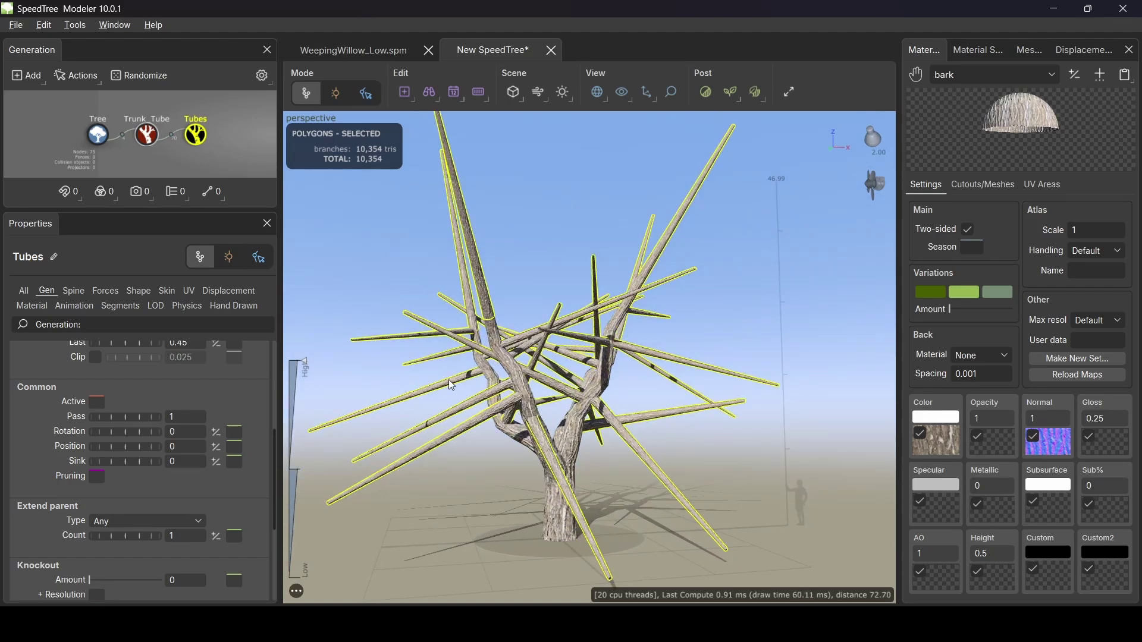
# Step: Set the Tubes spine length to 0 for % of parent and 11.7 for Absolute
pyautogui.click(74, 292)
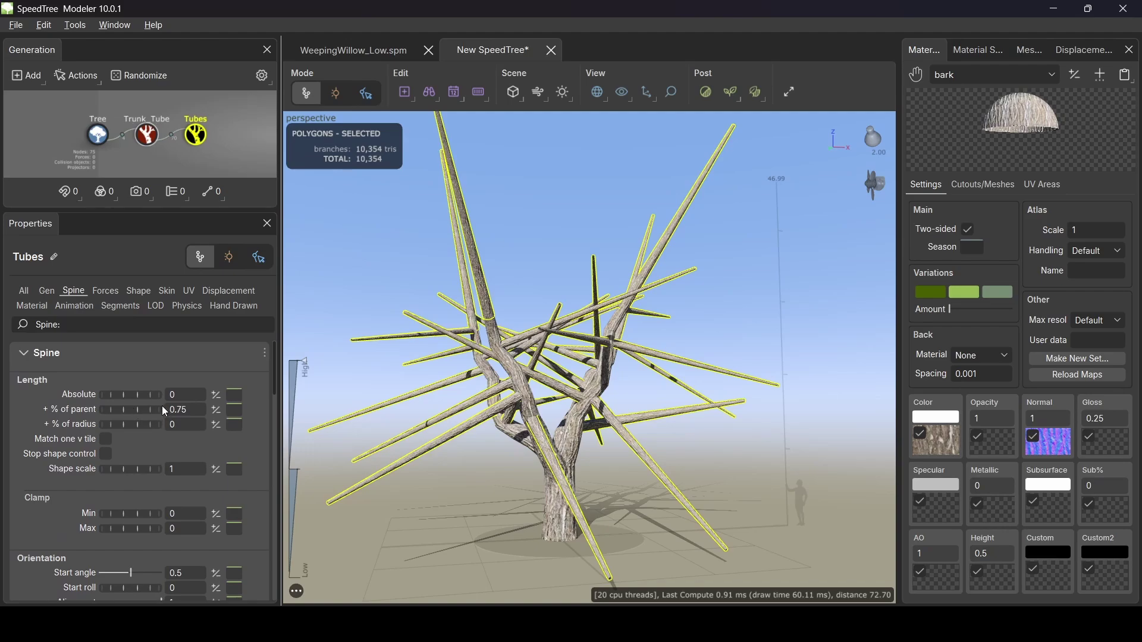
pyautogui.moveTo(138, 409); pyautogui.dragTo(120, 402)
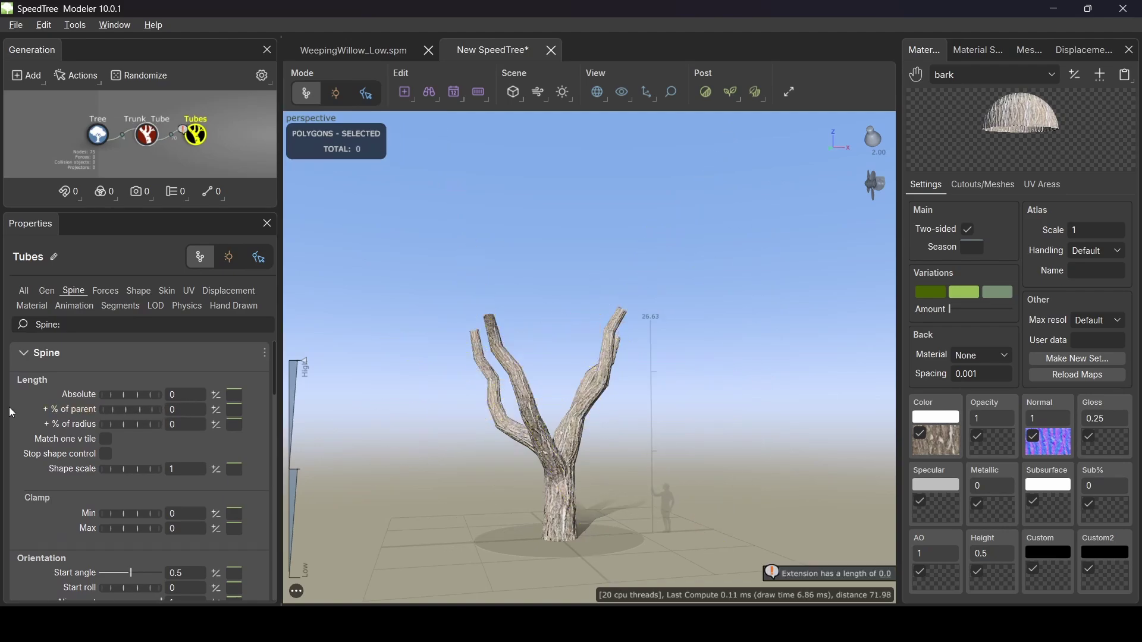
pyautogui.click(121, 394)
pyautogui.write('11.7')
pyautogui.press('Return')
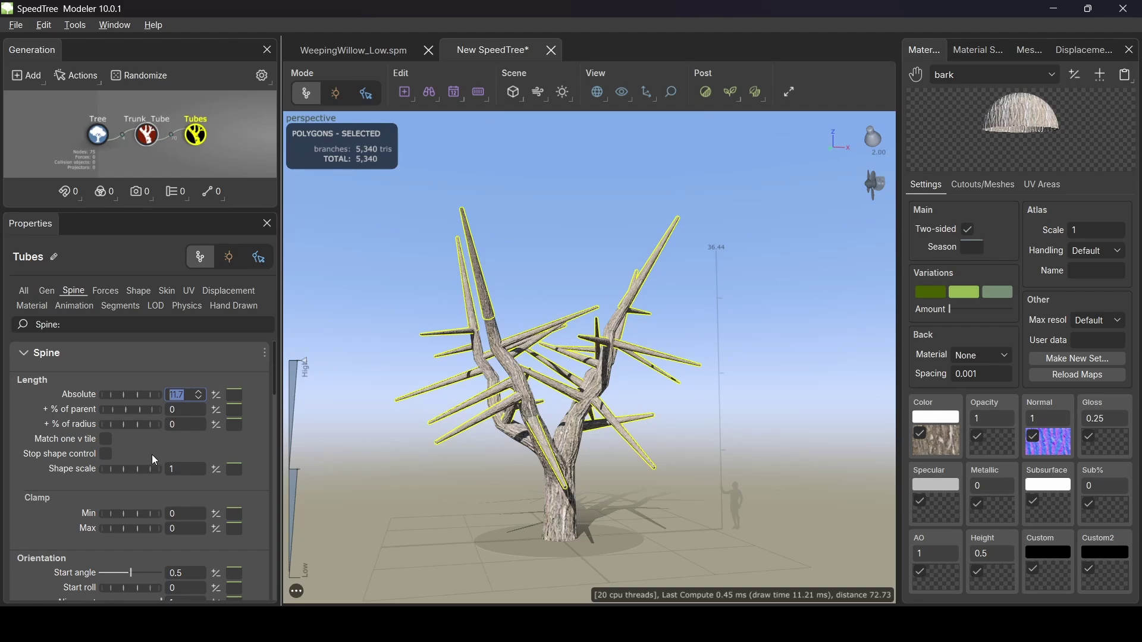
# Step: Set the Tubes spine orientation's Start angle to 0.6
pyautogui.scroll(-3, 150, 448)
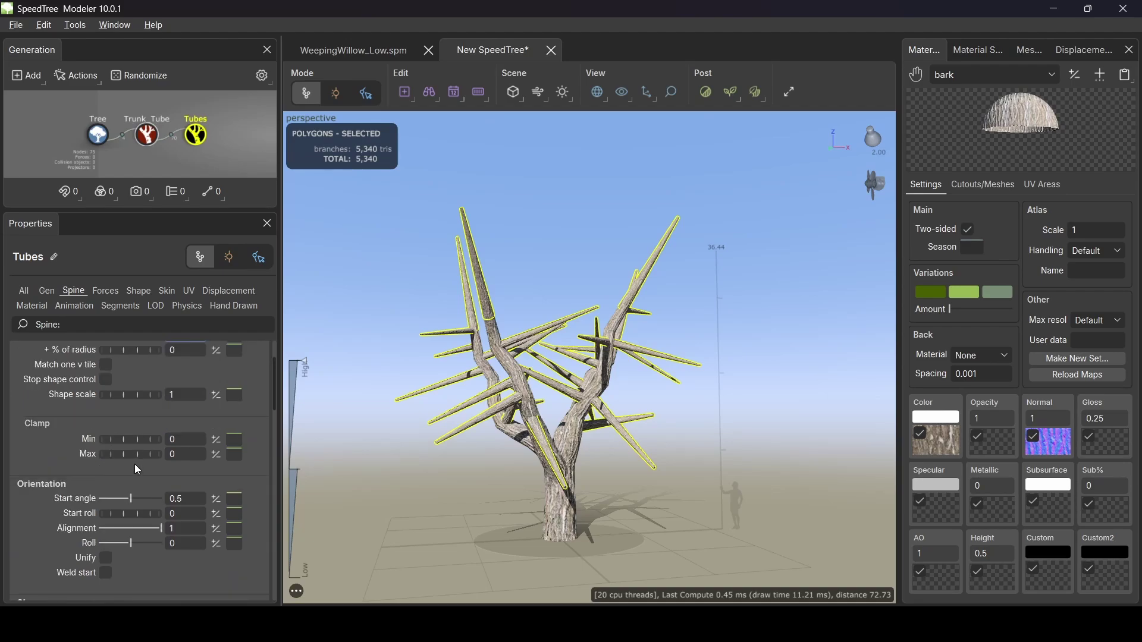
pyautogui.doubleClick(188, 499)
pyautogui.write('6')
pyautogui.press('Return')
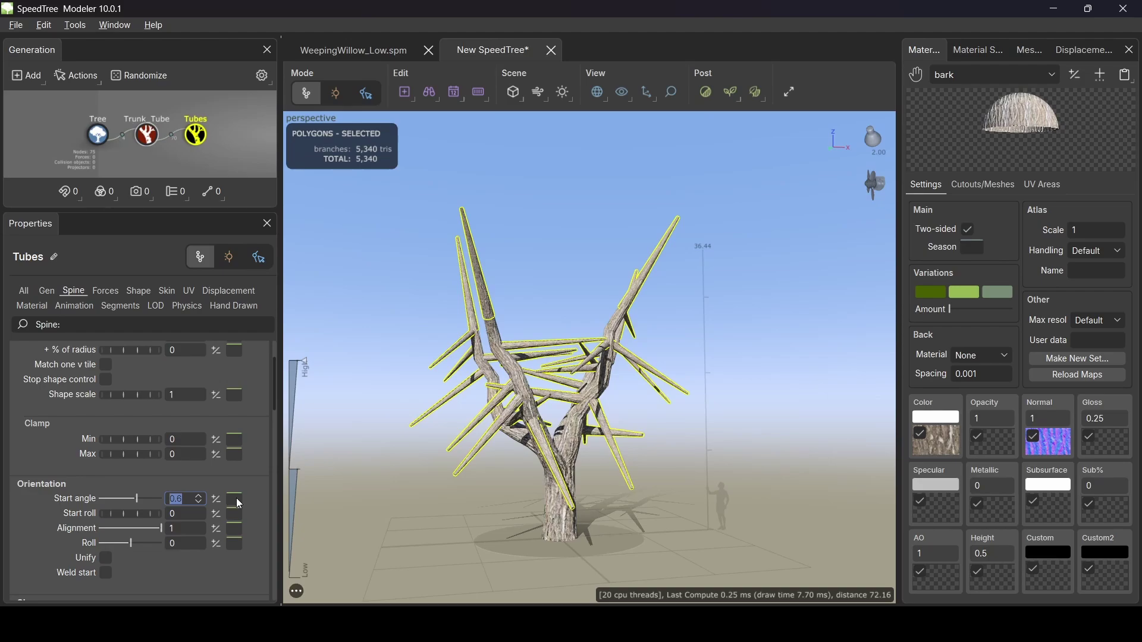
# Step: Lower the first point of the Start angle parent curve to about 0.212 so the curve rises along the trunk
pyautogui.click(236, 502)
pyautogui.moveTo(505, 339); pyautogui.dragTo(981, 227)
pyautogui.moveTo(756, 273); pyautogui.dragTo(764, 392)
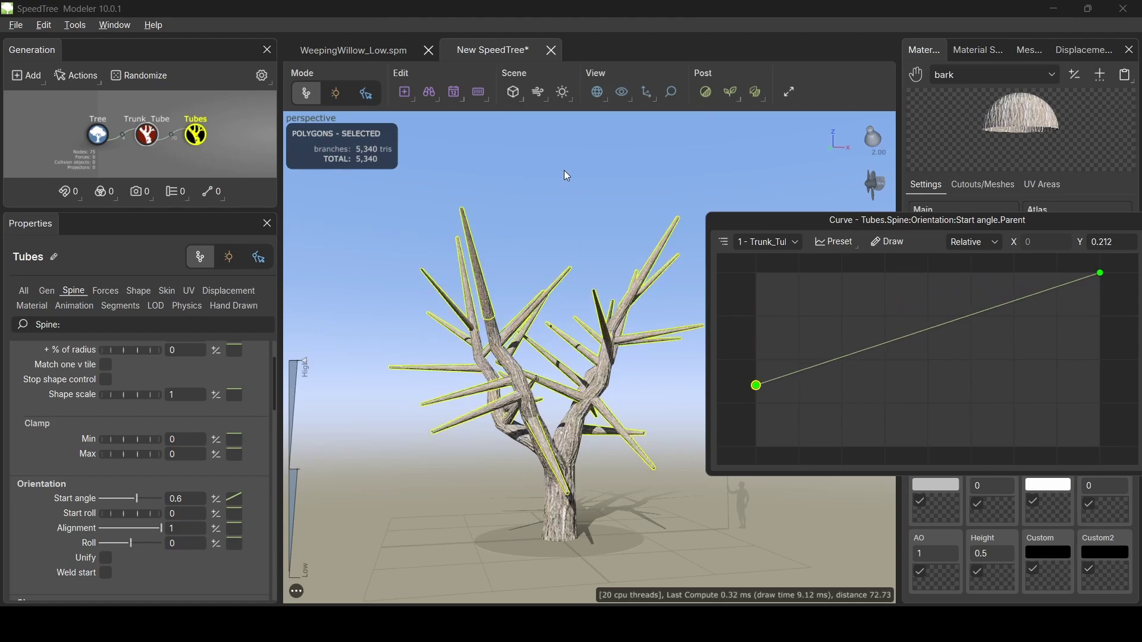
pyautogui.click(665, 183)
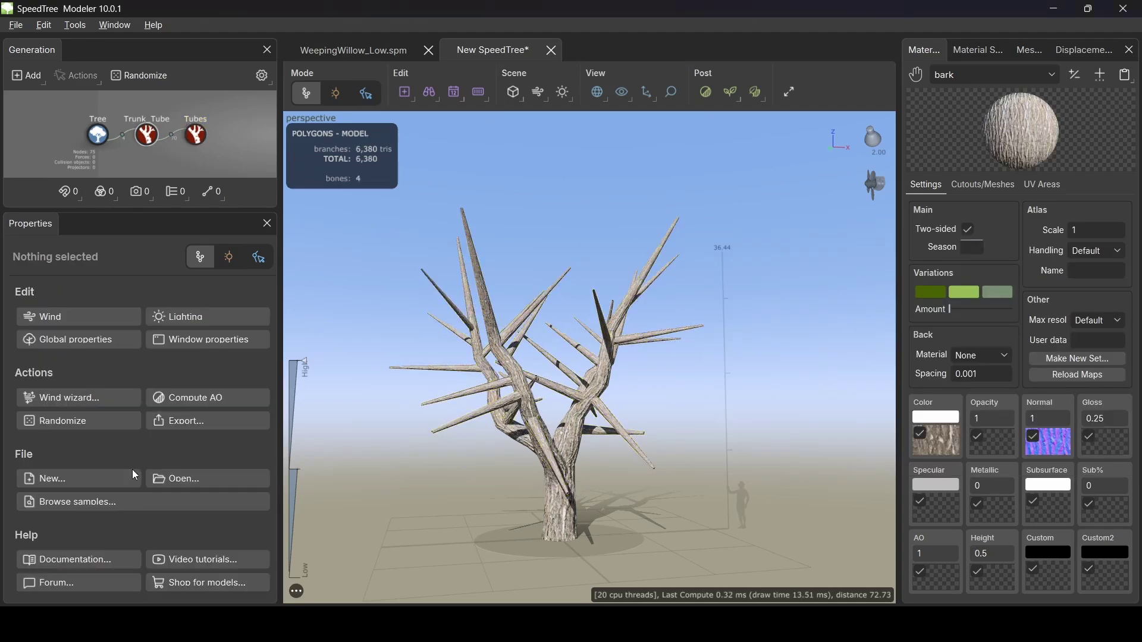
# Step: Set the Tubes spine shape's Gravity to 0.2
pyautogui.click(196, 133)
pyautogui.scroll(-2, 176, 453)
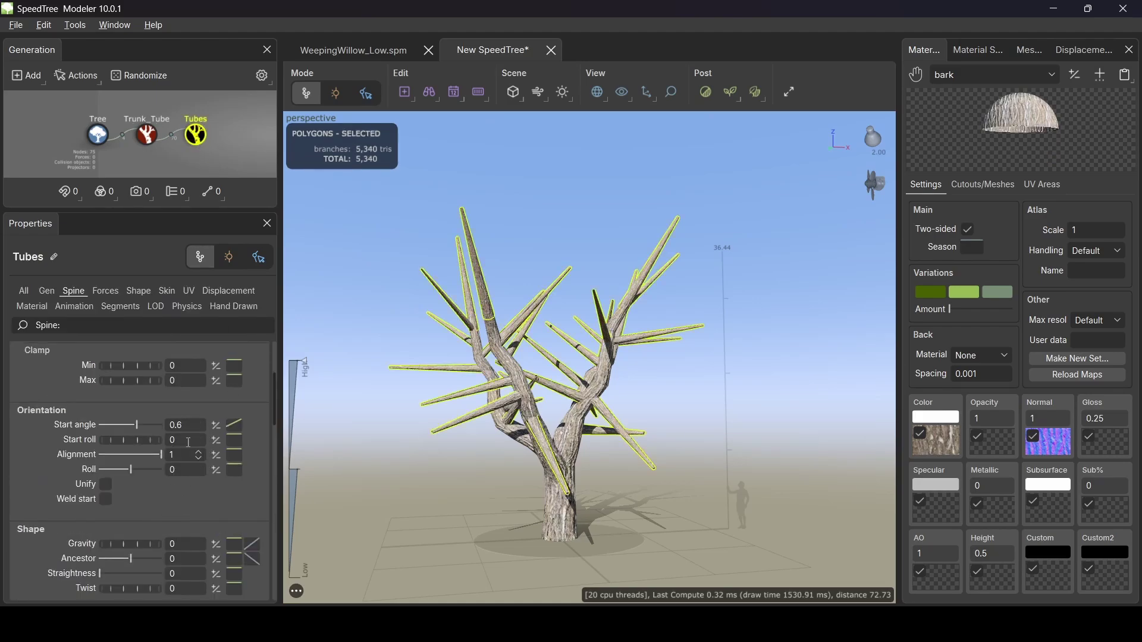
pyautogui.click(182, 543)
pyautogui.press('Return')
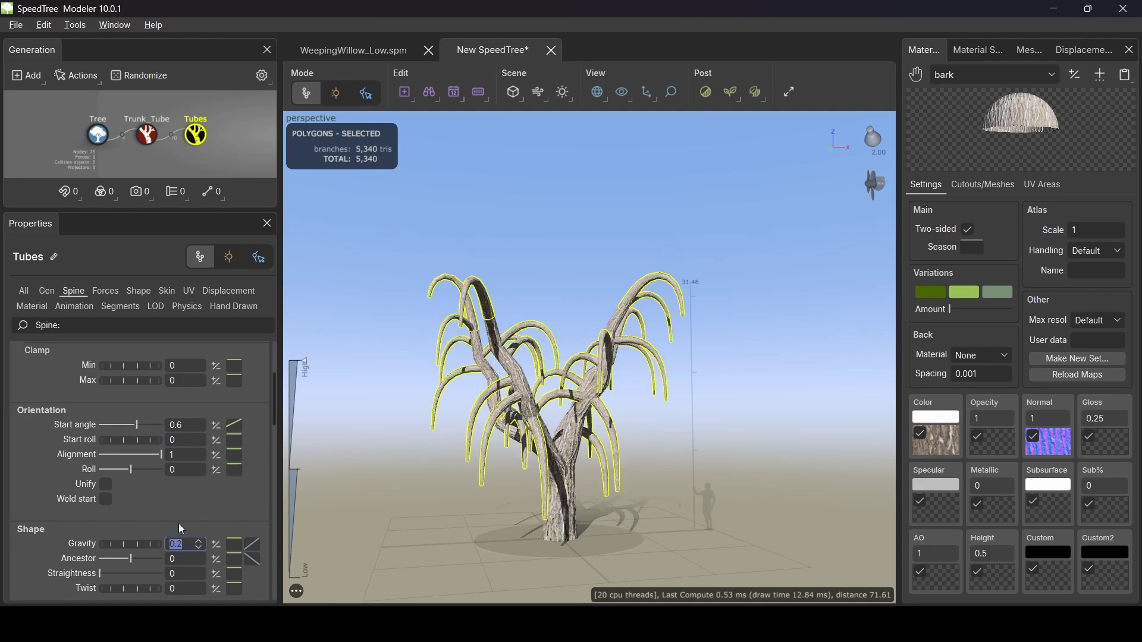
# Step: Lower the last point of the Tubes Gravity parent curve to about 0.083 so it falls along the trunk
pyautogui.click(234, 545)
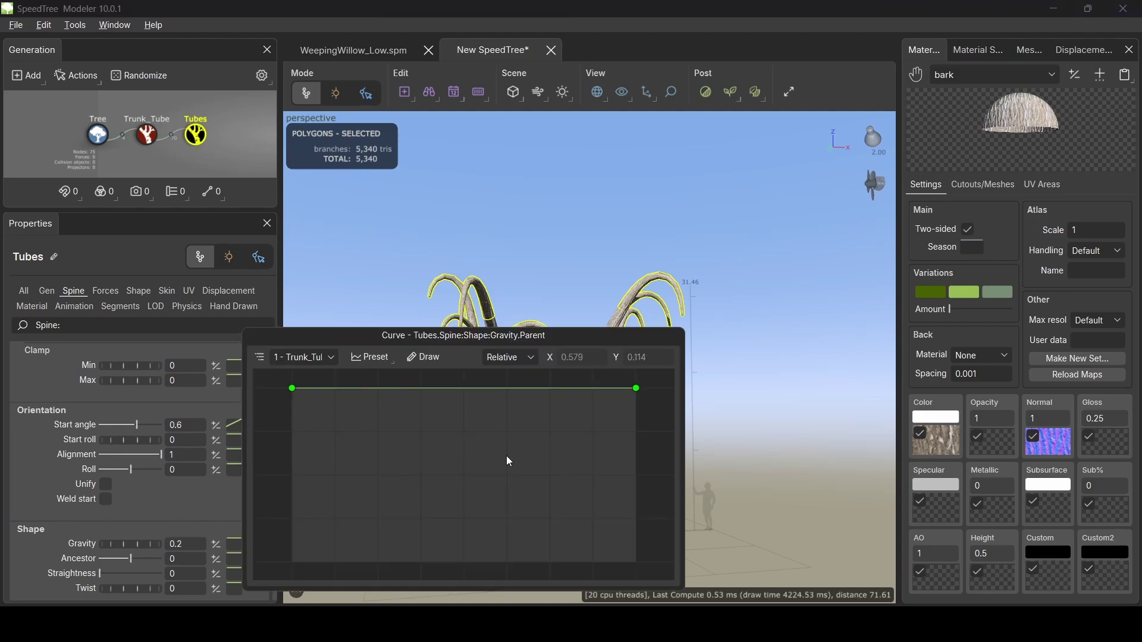
pyautogui.moveTo(561, 338); pyautogui.dragTo(352, 183)
pyautogui.moveTo(436, 236); pyautogui.dragTo(447, 343)
pyautogui.moveTo(446, 195); pyautogui.dragTo(1119, 196)
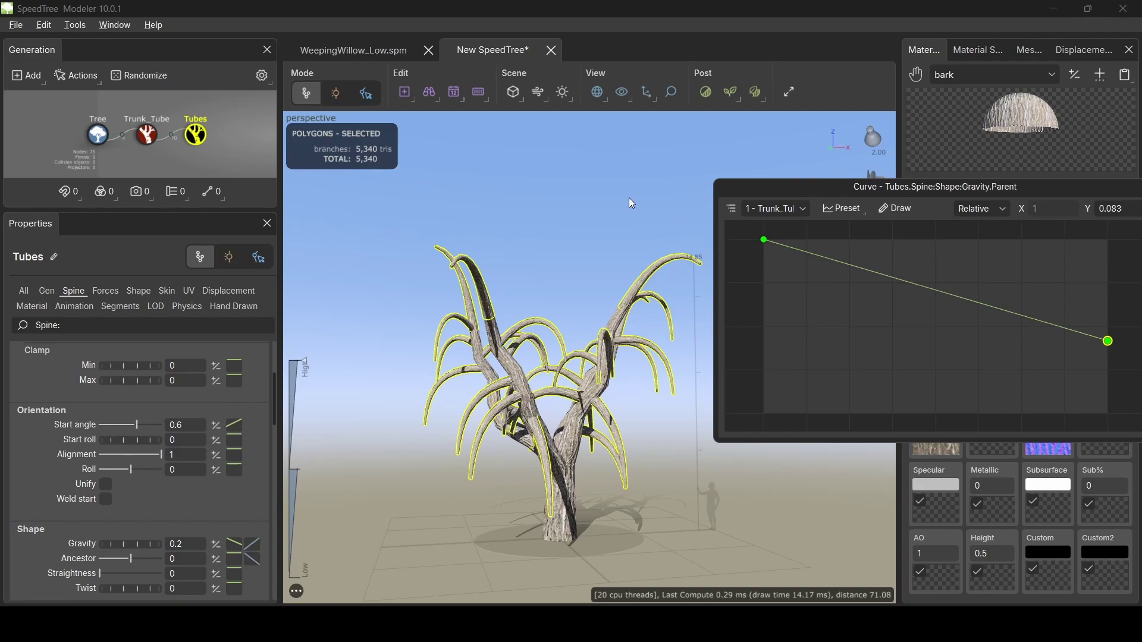
pyautogui.click(586, 212)
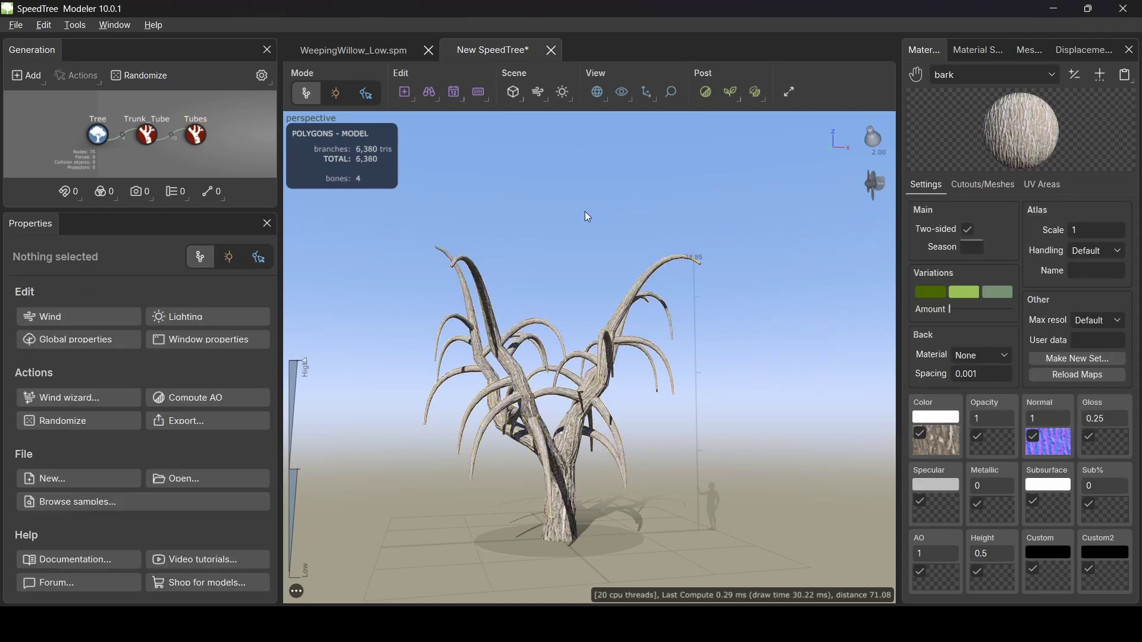
# Step: Set the Tubes skin radius to 0 for % of parent and 0.3 for Absolute
pyautogui.click(197, 137)
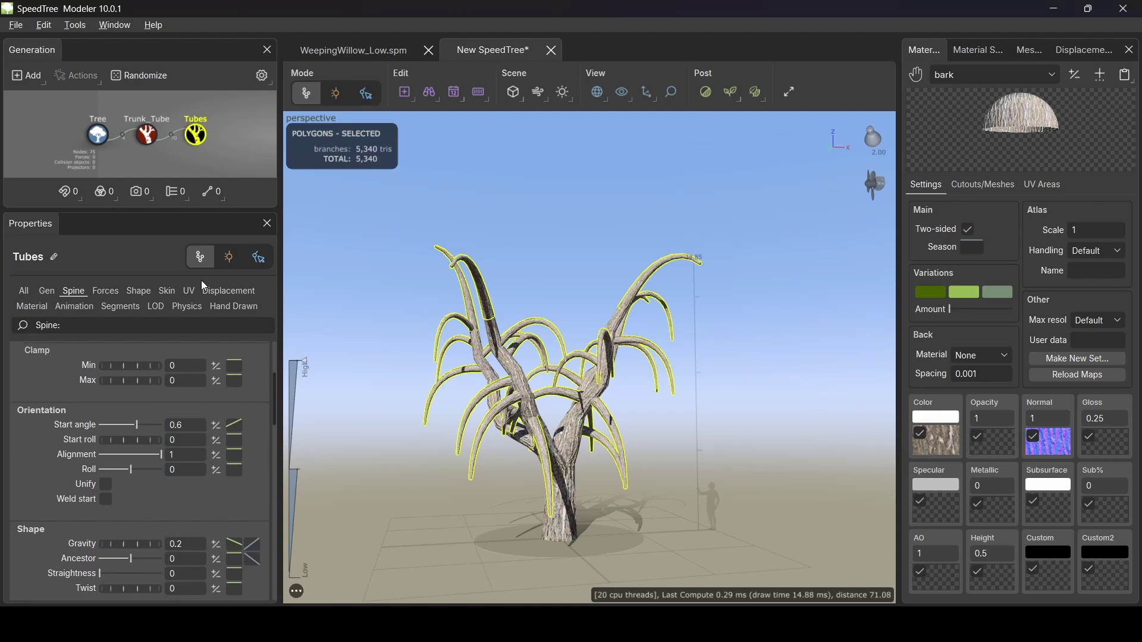
pyautogui.click(167, 292)
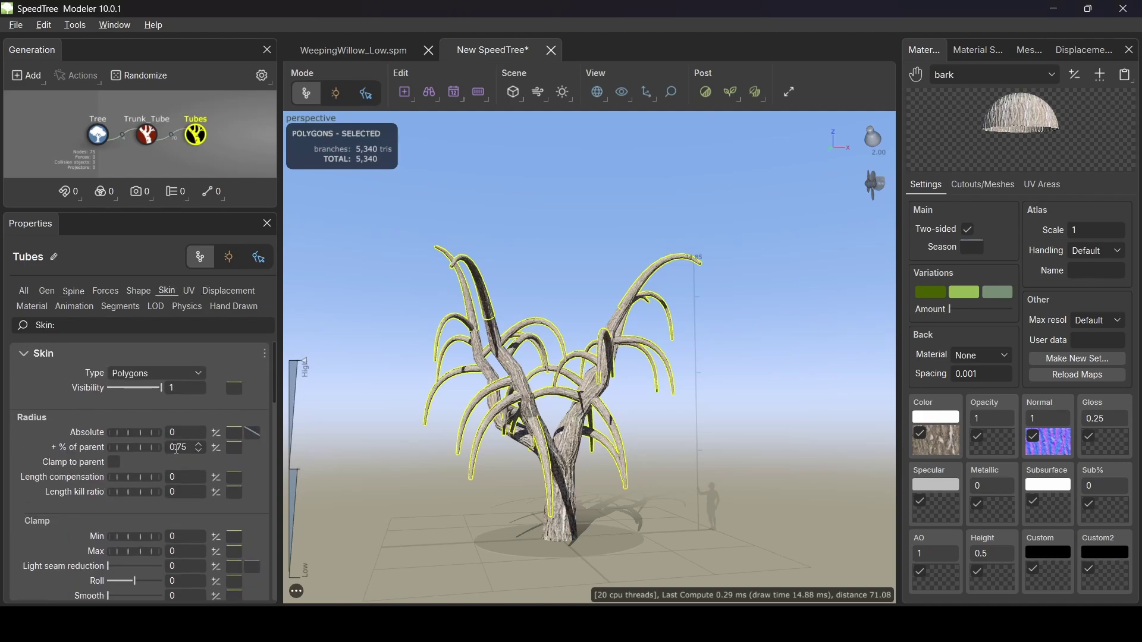
pyautogui.moveTo(146, 453); pyautogui.dragTo(5, 440)
pyautogui.click(142, 434)
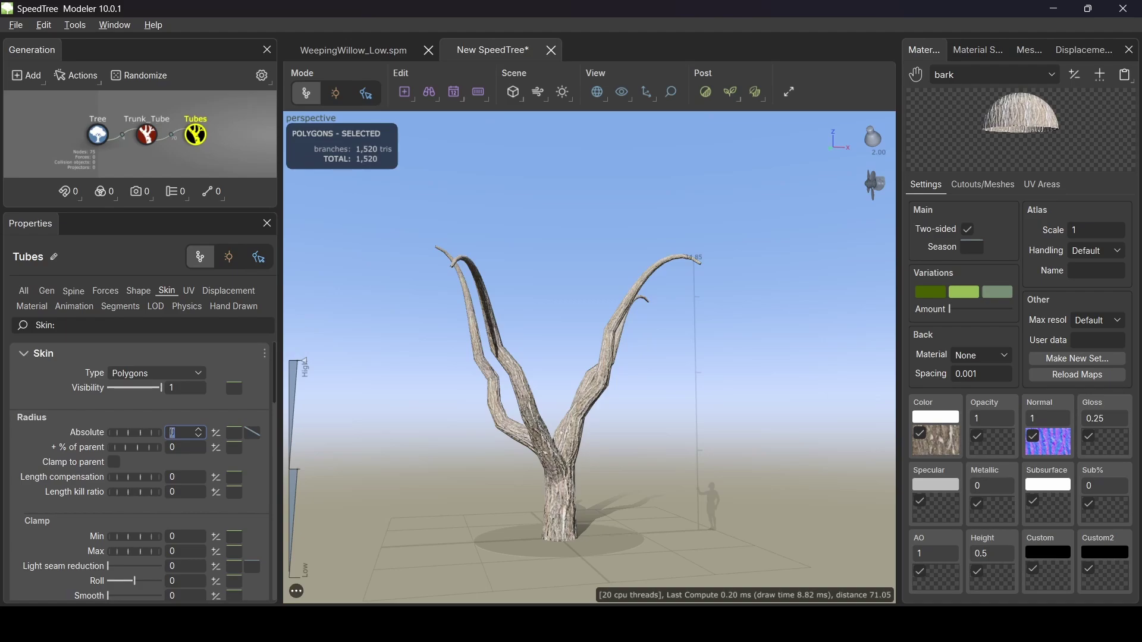
pyautogui.click(172, 431)
pyautogui.write('.')
pyautogui.write('3')
pyautogui.press('Return')
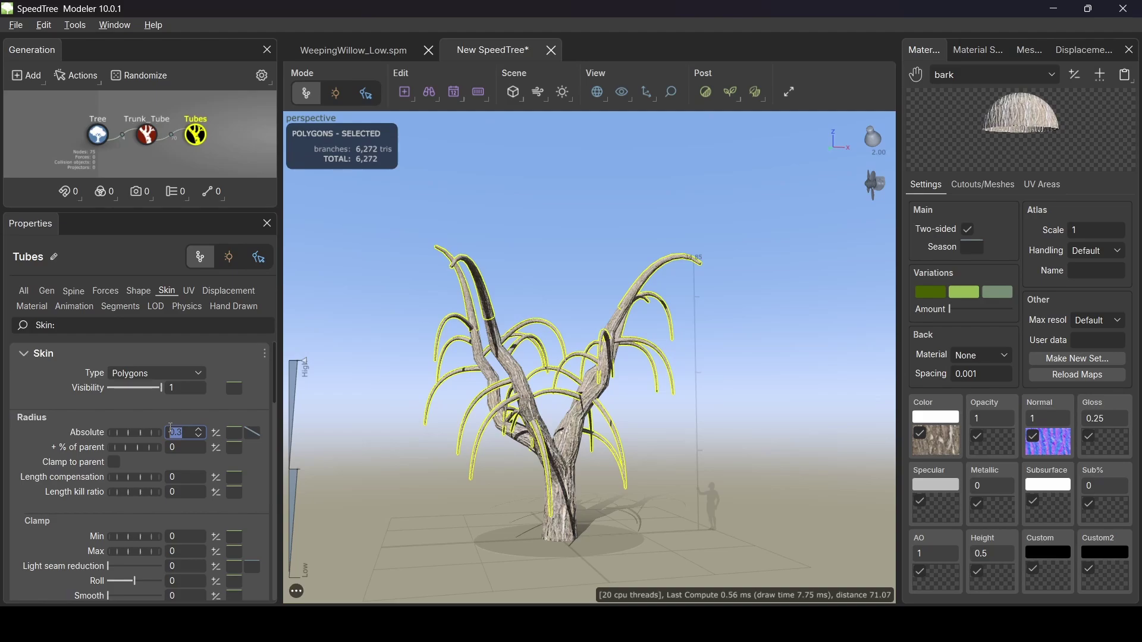
# Step: Add two points to the Tubes absolute radius profile curve and pull them down, the second at about X 0.471, Y 0.146
pyautogui.click(253, 434)
pyautogui.moveTo(509, 338); pyautogui.dragTo(980, 197)
pyautogui.click(857, 274)
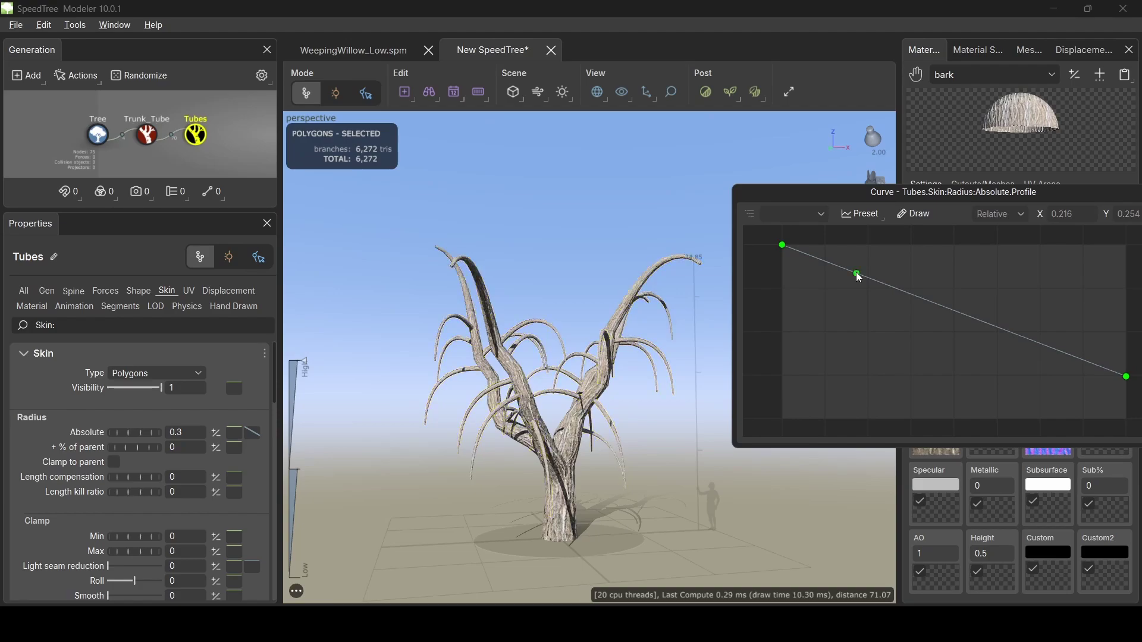
pyautogui.moveTo(857, 274); pyautogui.dragTo(860, 298)
pyautogui.moveTo(938, 321); pyautogui.dragTo(945, 335)
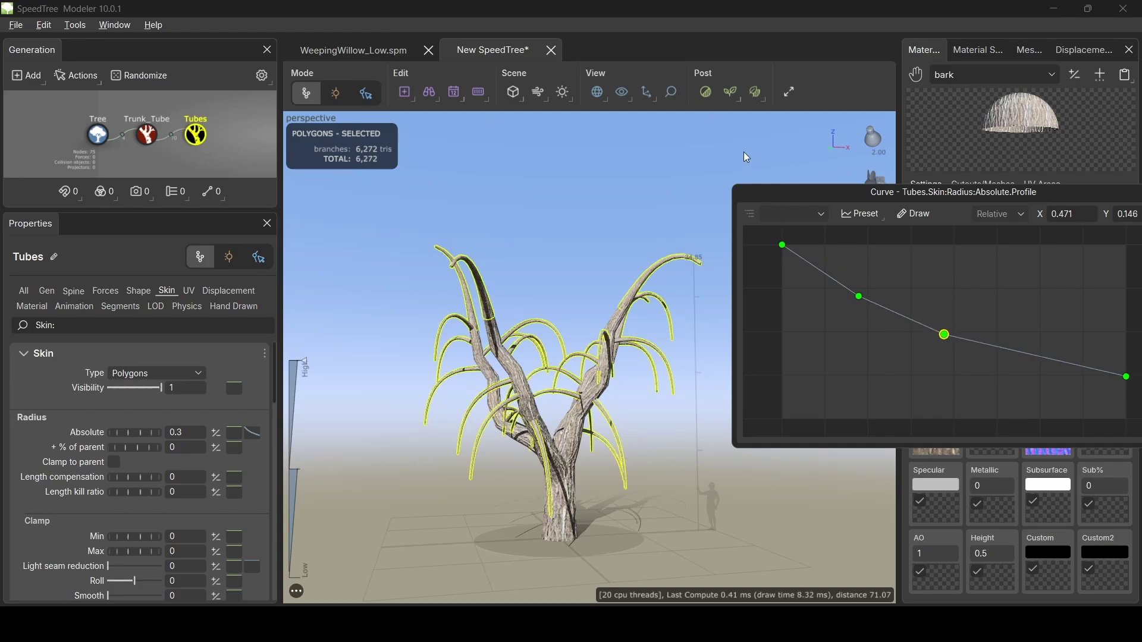
pyautogui.click(629, 256)
pyautogui.moveTo(647, 376)
pyautogui.mouseDown()
pyautogui.moveTo(533, 472)
pyautogui.moveTo(727, 355)
pyautogui.moveTo(772, 349)
pyautogui.moveTo(651, 362)
pyautogui.moveTo(665, 371)
pyautogui.mouseUp()
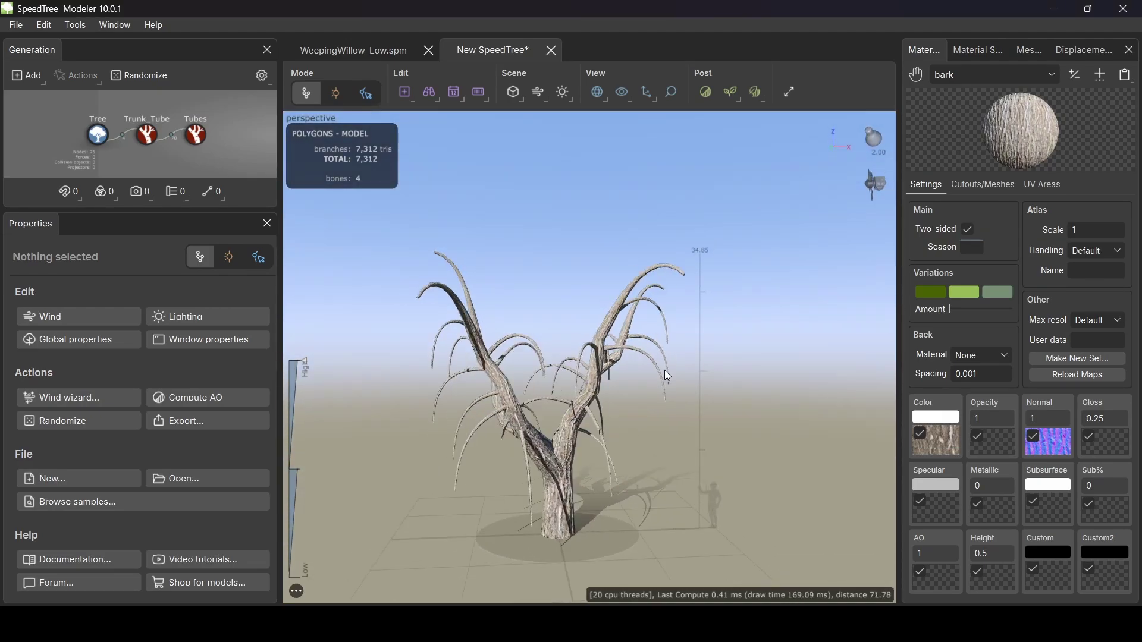
pyautogui.scroll(4, 562, 412)
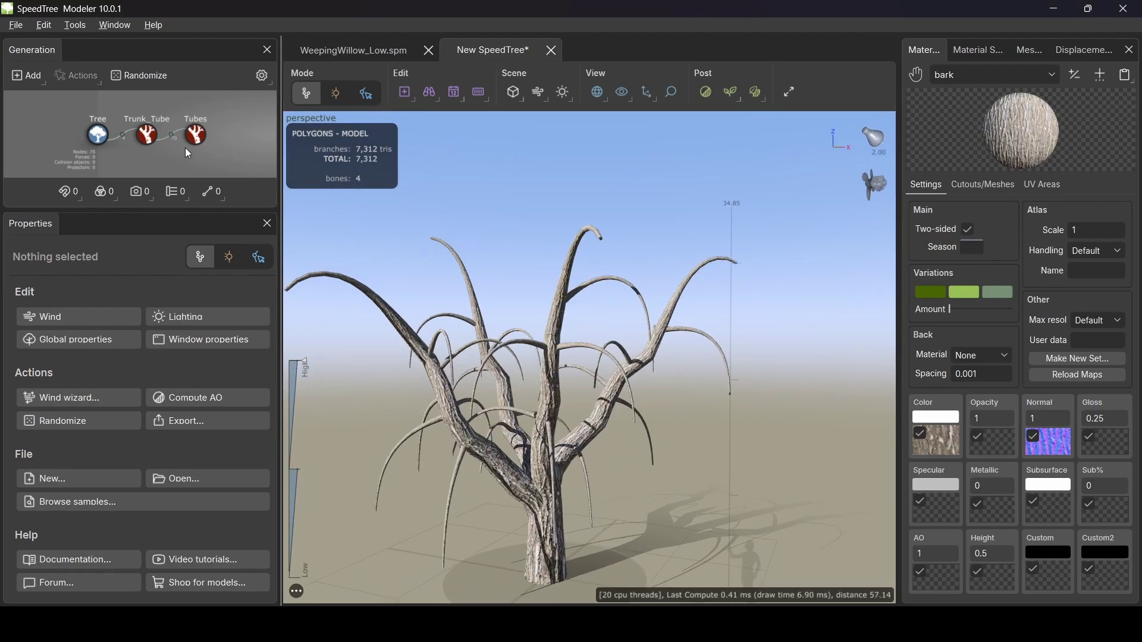
# Step: Set the Tubes spine's Late noise Amount to 1
pyautogui.click(197, 134)
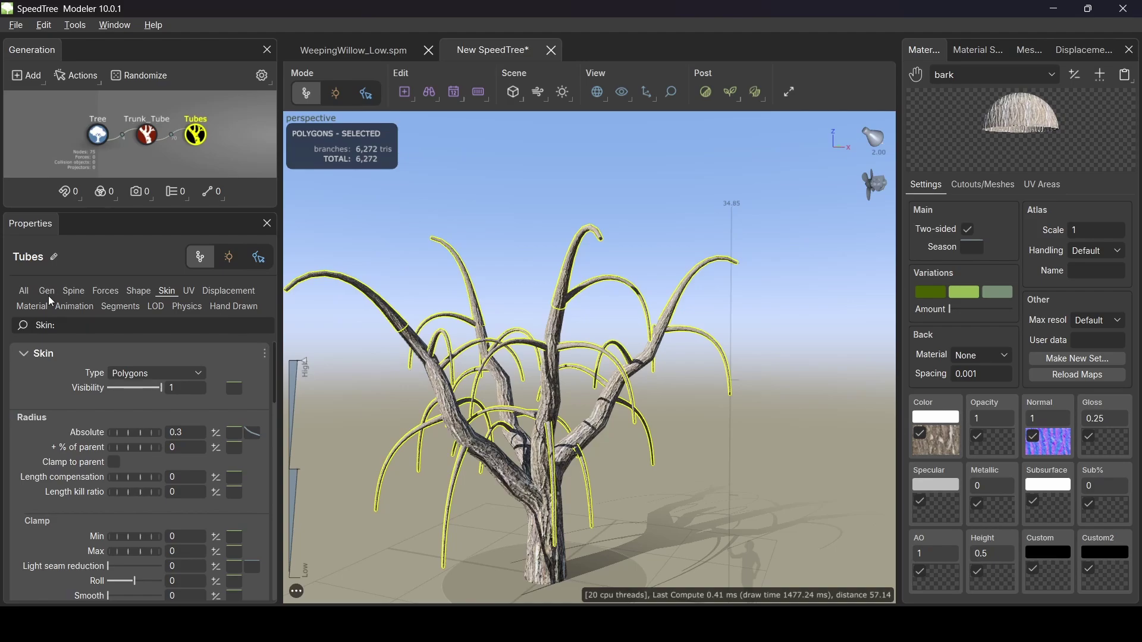
pyautogui.click(73, 292)
pyautogui.scroll(-6, 143, 473)
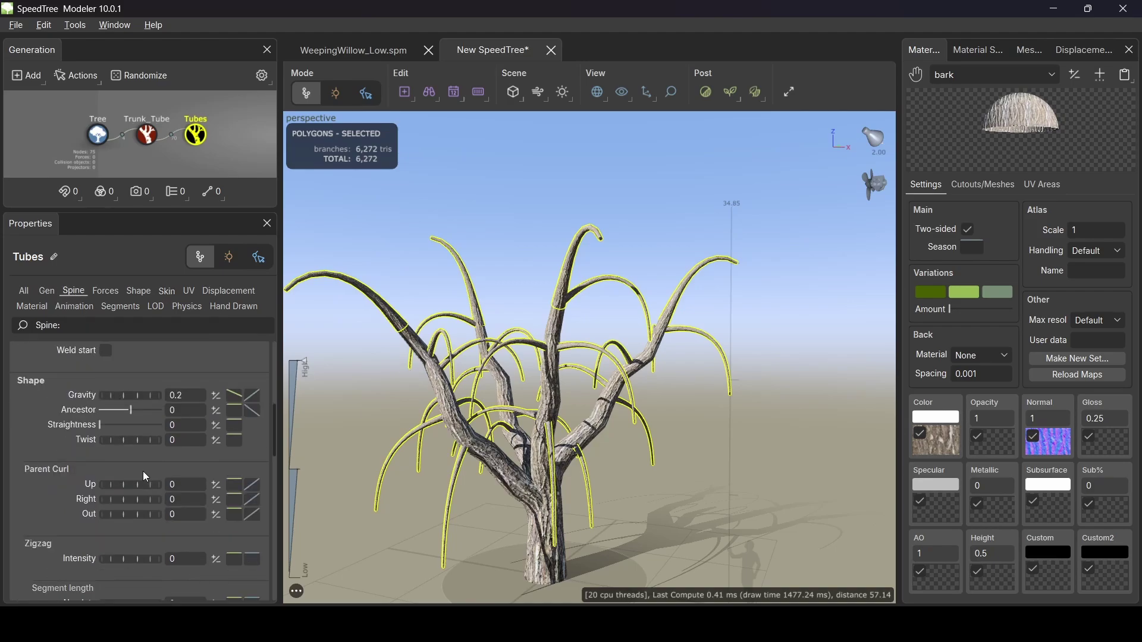
pyautogui.scroll(-10, 143, 471)
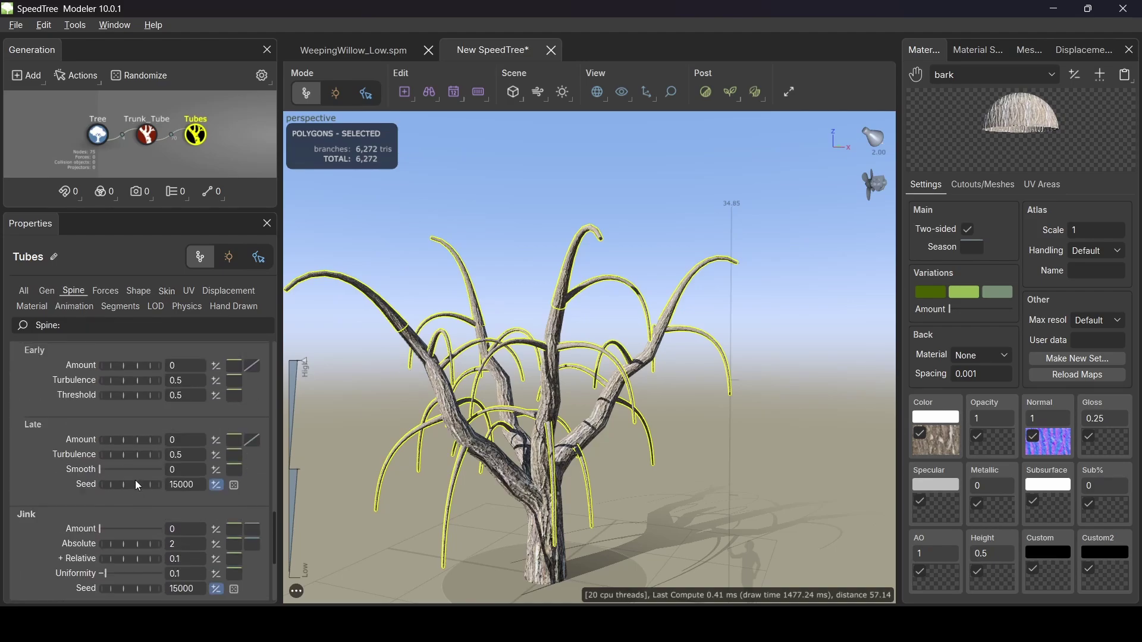
pyautogui.scroll(-5, 136, 483)
pyautogui.scroll(-7, 139, 498)
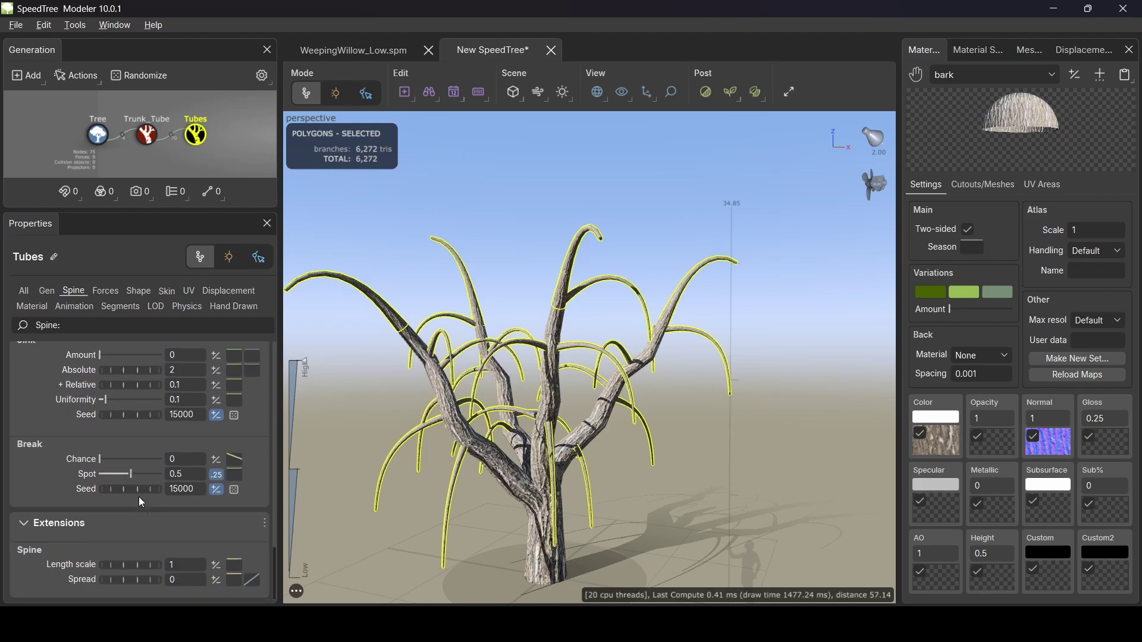
pyautogui.scroll(15, 141, 501)
pyautogui.scroll(8, 139, 503)
pyautogui.scroll(-8, 134, 508)
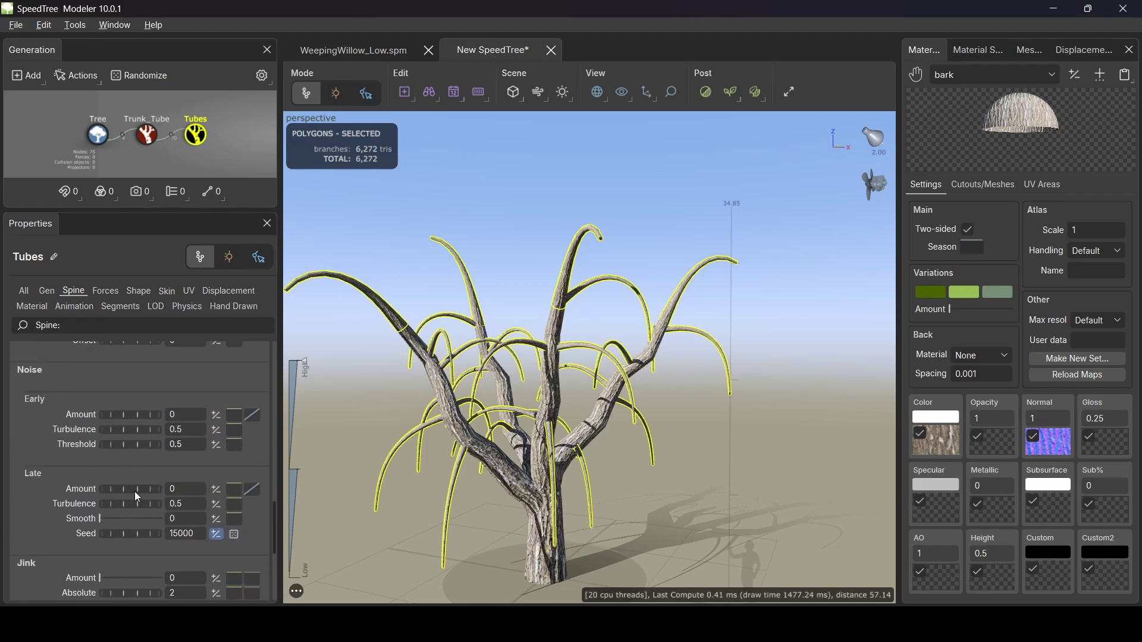
pyautogui.moveTo(143, 488); pyautogui.dragTo(217, 484)
pyautogui.doubleClick(192, 493)
pyautogui.write('1')
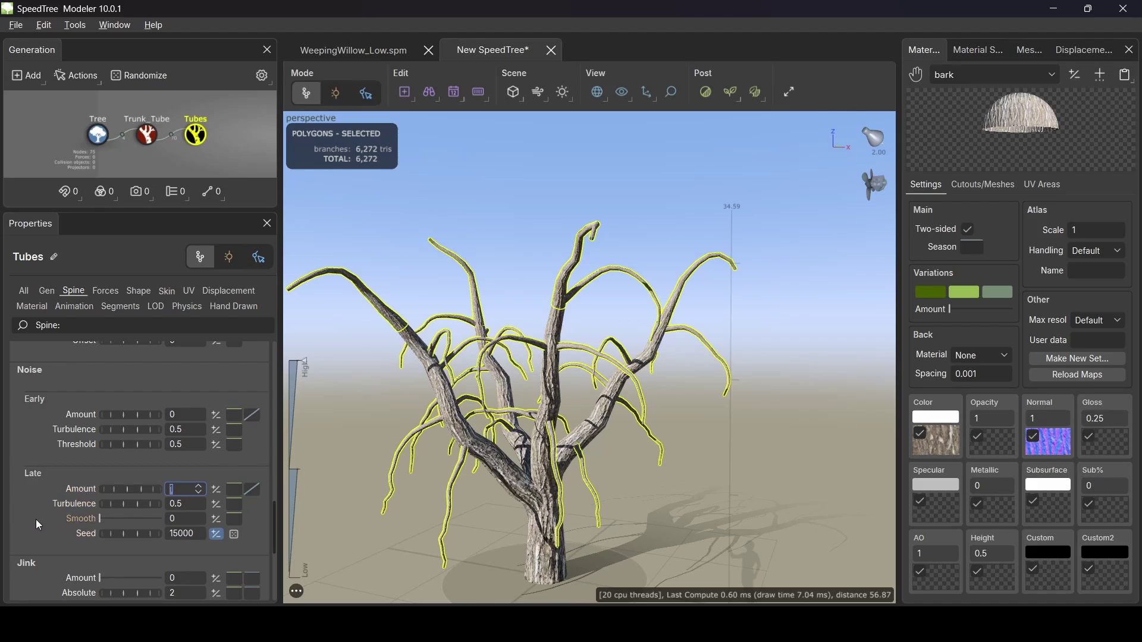
pyautogui.press('Return')
pyautogui.moveTo(491, 462); pyautogui.dragTo(531, 286)
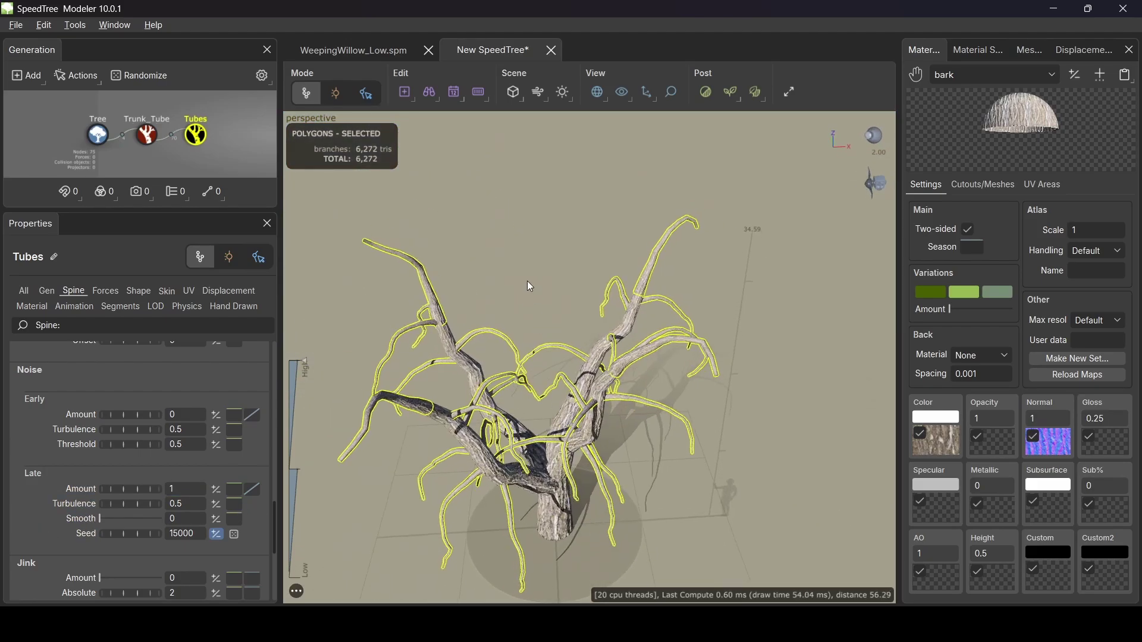
pyautogui.click(559, 338)
pyautogui.moveTo(559, 338); pyautogui.dragTo(341, 217)
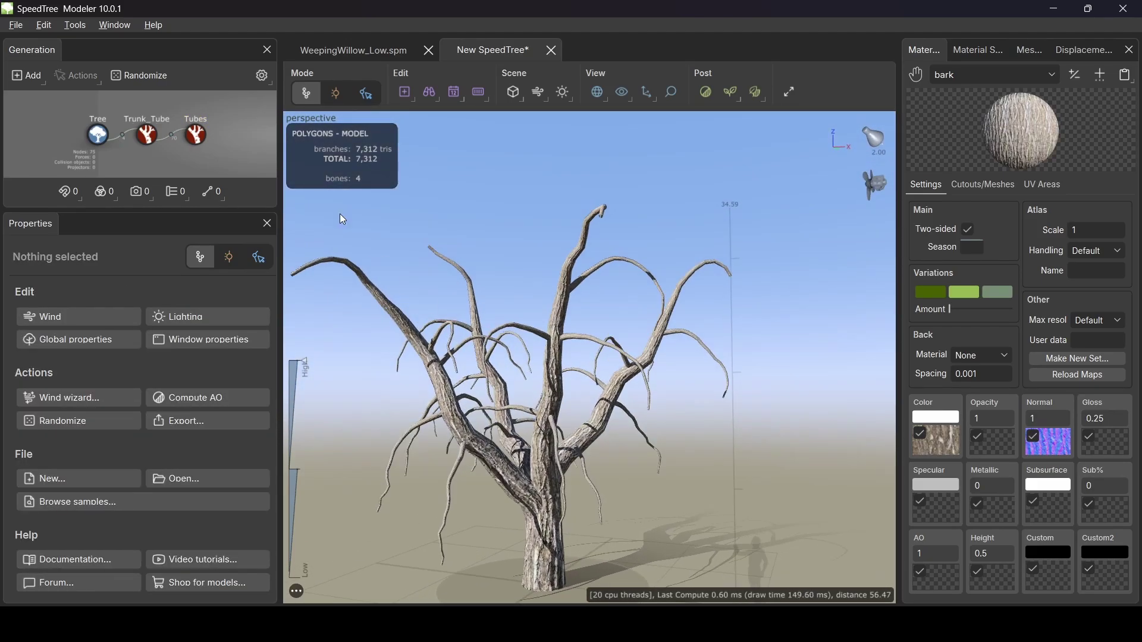
# Step: Add a Twigs branch generator as a child of the Tubes generator
pyautogui.rightClick(199, 136)
pyautogui.moveTo(314, 15)
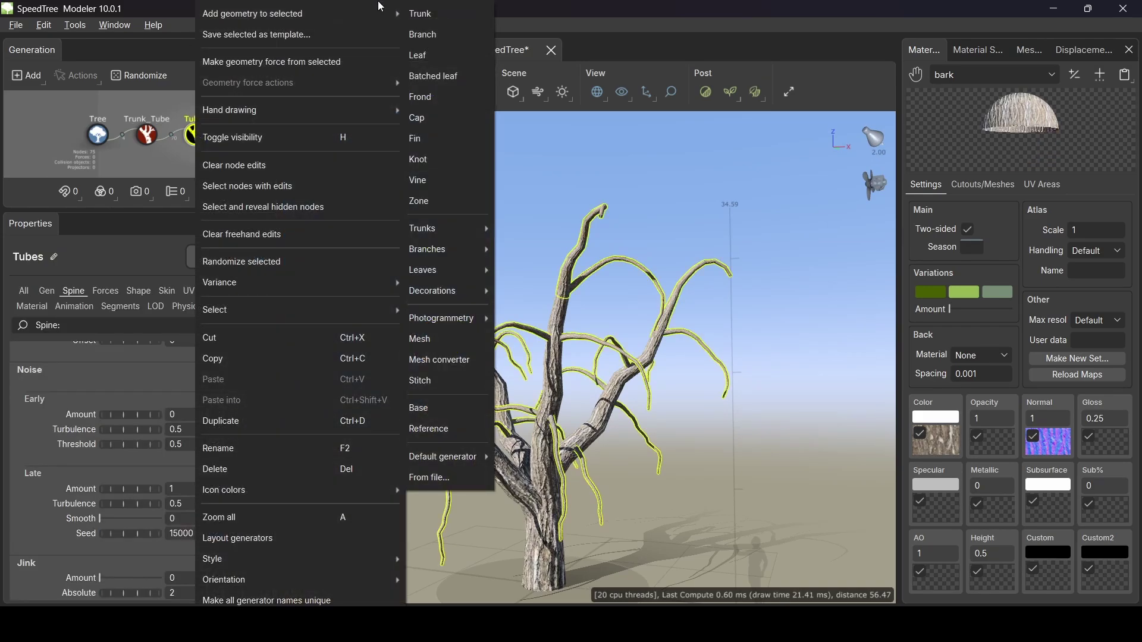
pyautogui.moveTo(442, 244)
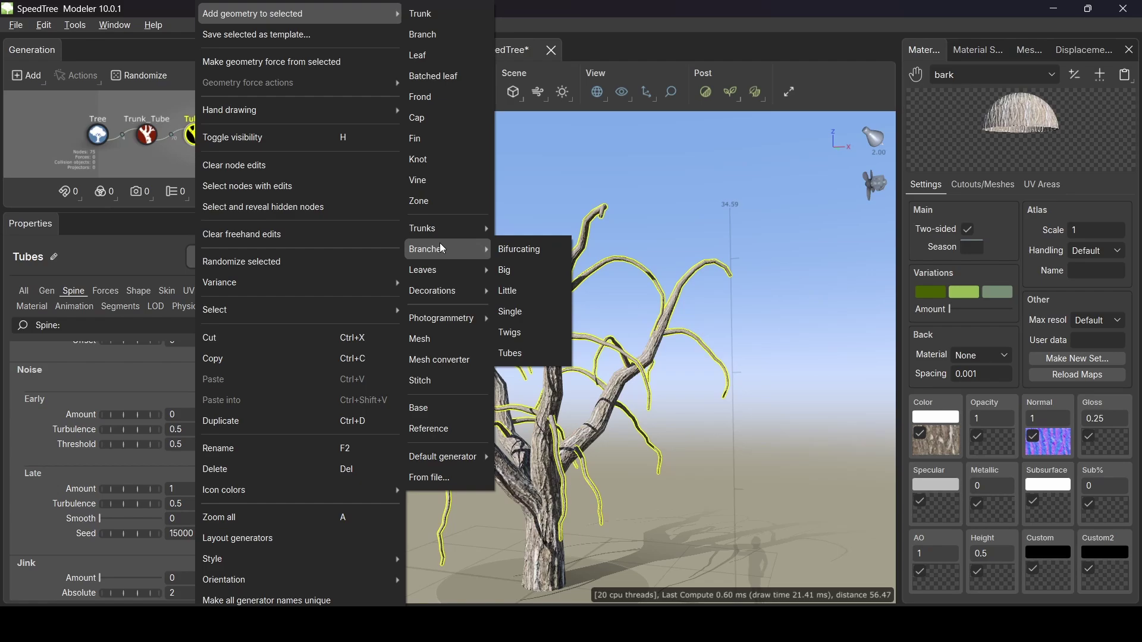
pyautogui.click(537, 338)
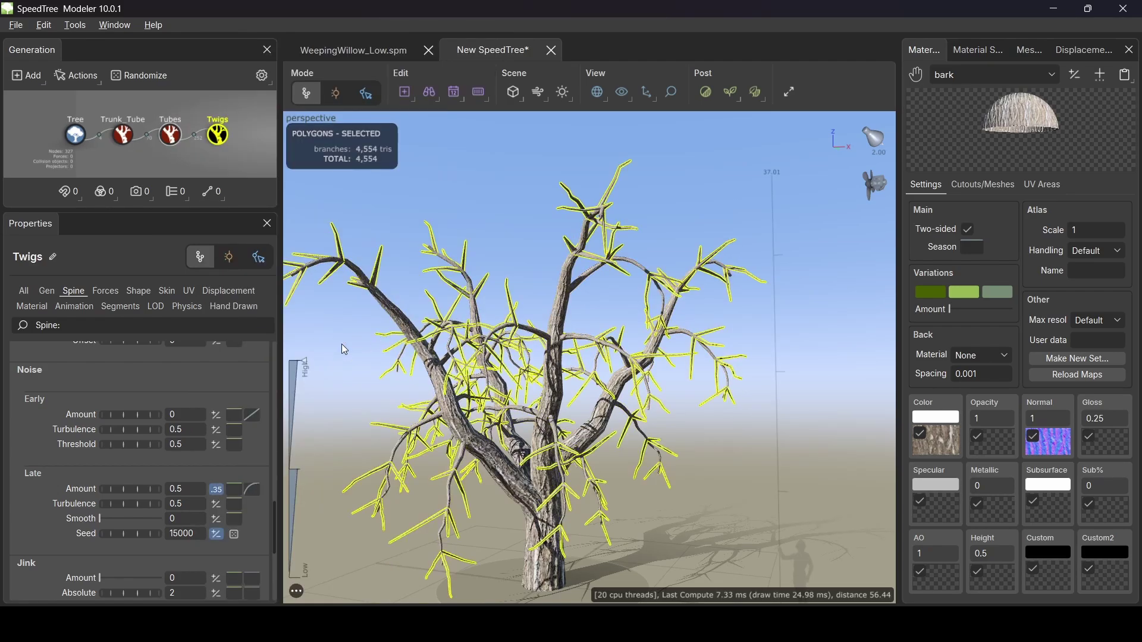
# Step: Switch the Twigs generation mode to Absolute and set its Number to 5
pyautogui.click(48, 290)
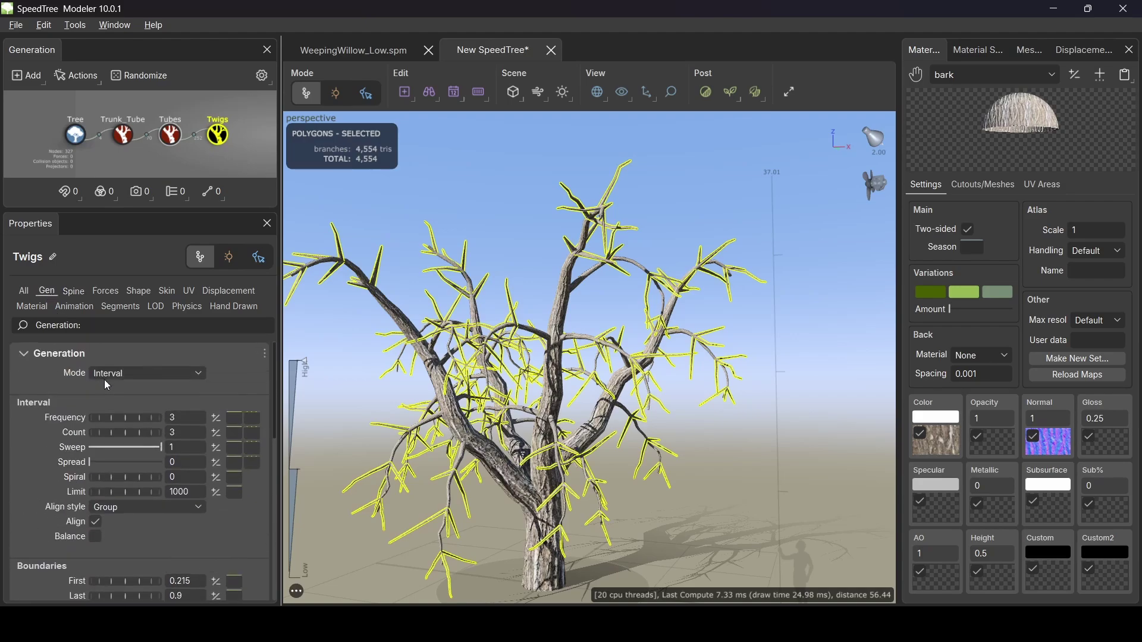
pyautogui.click(128, 373)
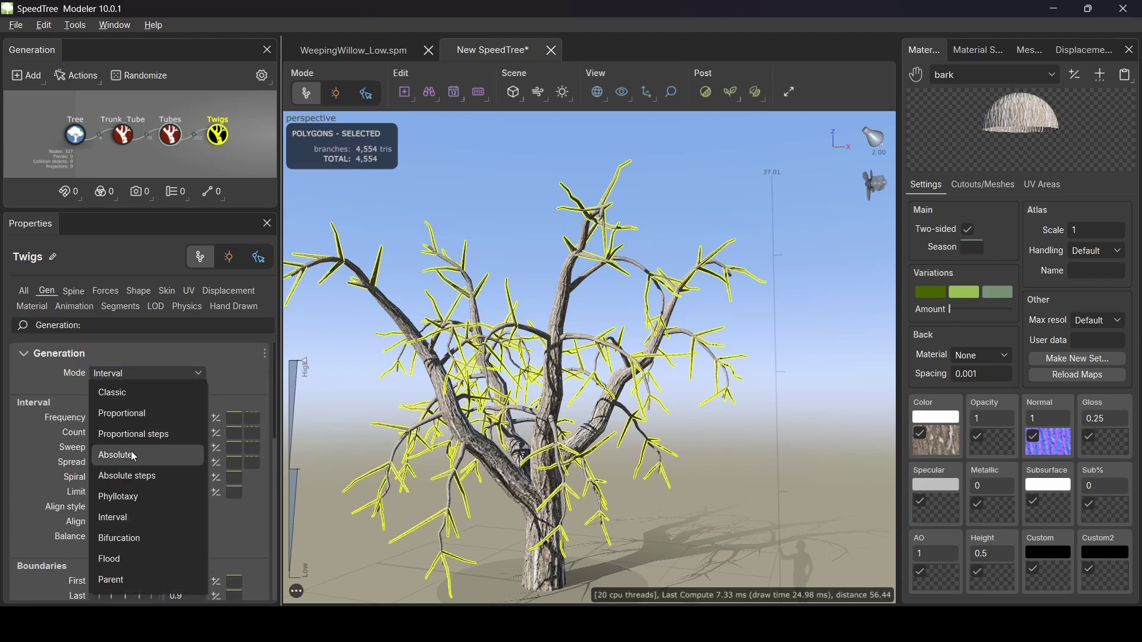
pyautogui.click(133, 456)
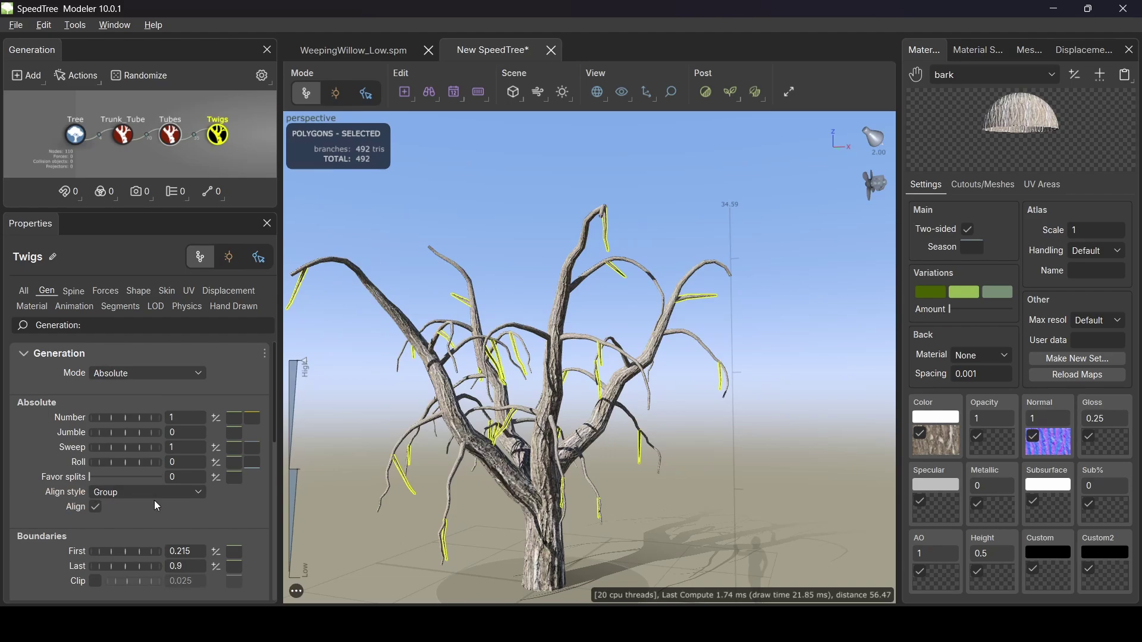
pyautogui.doubleClick(182, 419)
pyautogui.write('5')
pyautogui.press('Return')
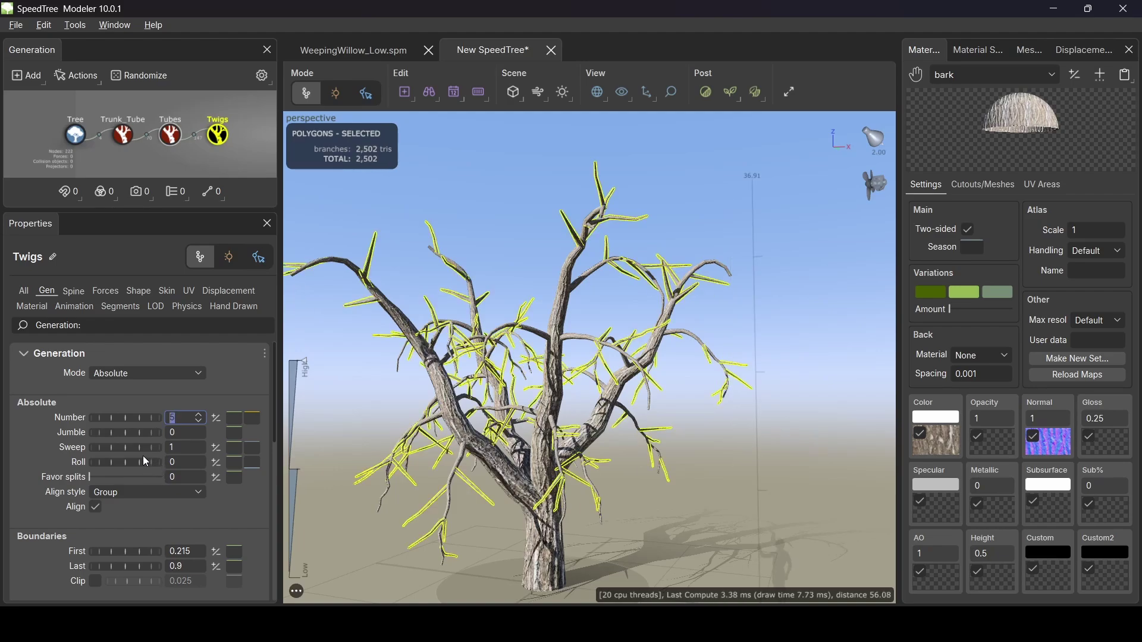
# Step: Set the Twigs generation boundaries to 1 for First and 0.05 for Last
pyautogui.scroll(-2, 142, 441)
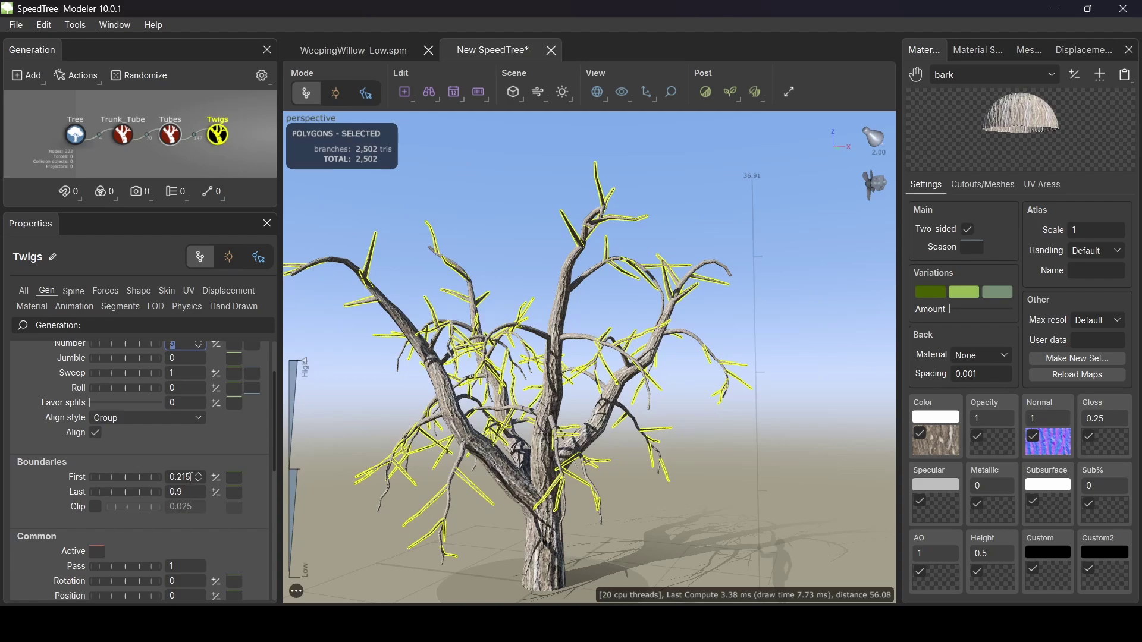
pyautogui.click(191, 480)
pyautogui.moveTo(195, 483); pyautogui.dragTo(144, 473)
pyautogui.write('0.85')
pyautogui.press('Return')
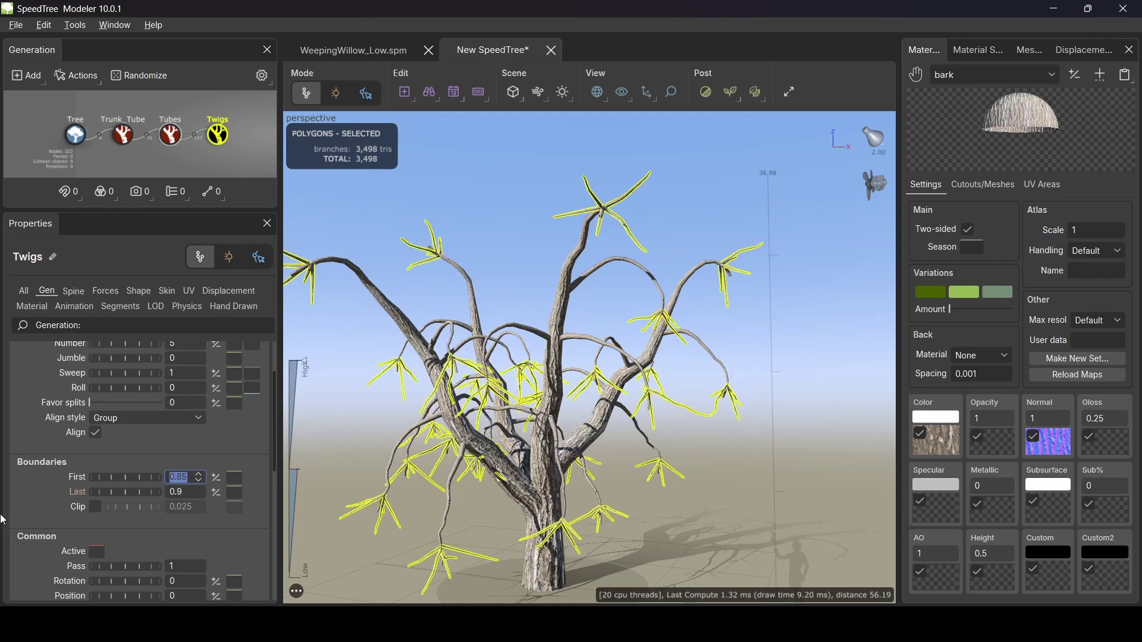
pyautogui.moveTo(179, 493); pyautogui.dragTo(190, 493)
pyautogui.write('05')
pyautogui.press('Return')
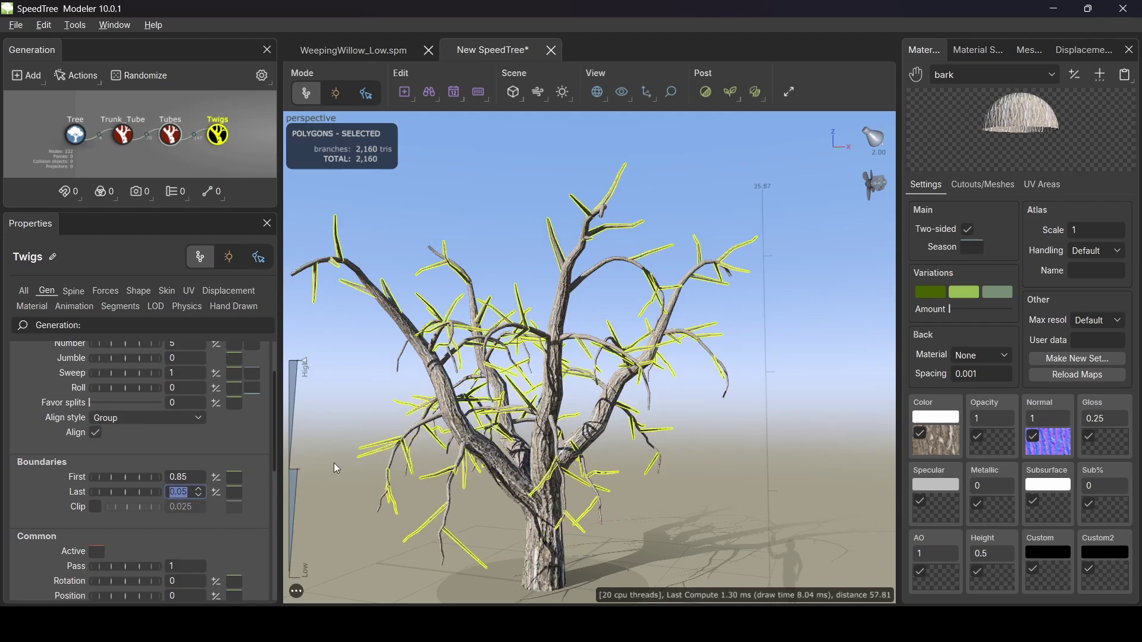
pyautogui.moveTo(138, 478); pyautogui.dragTo(147, 476)
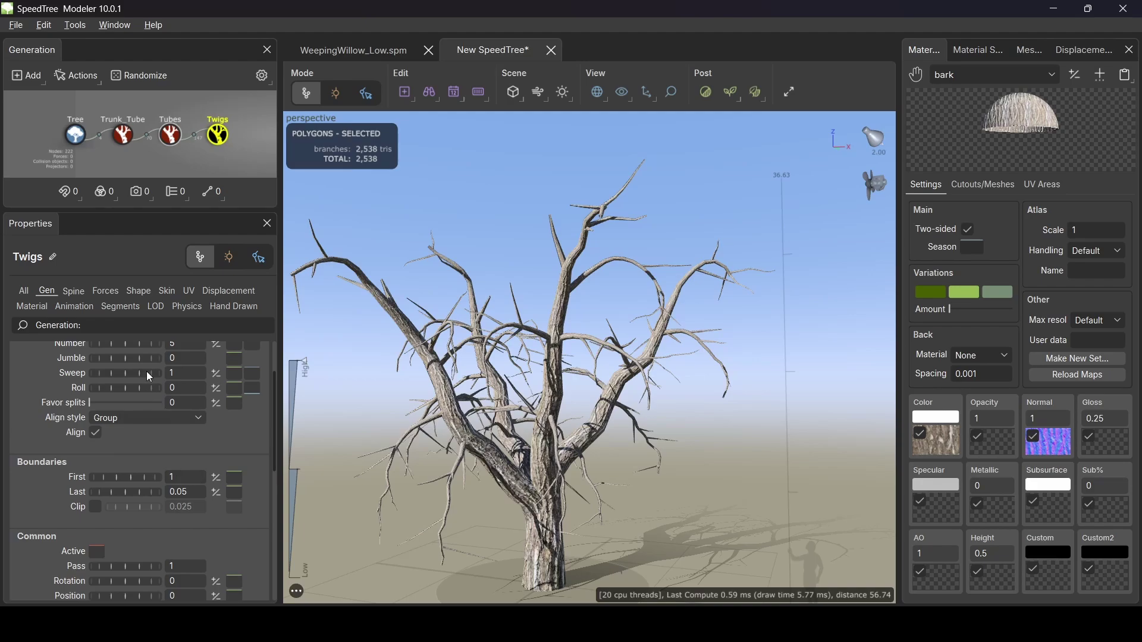
# Step: Set the Twigs spine length to 0 for % of parent and 3.5 for Absolute
pyautogui.click(74, 293)
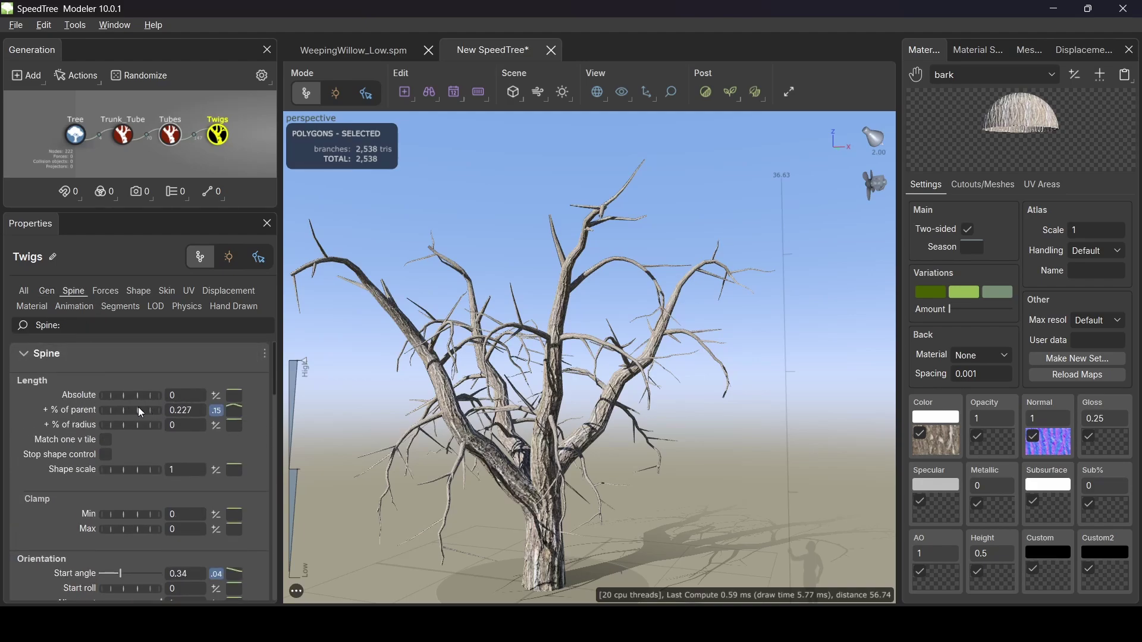
pyautogui.moveTo(138, 410); pyautogui.dragTo(34, 405)
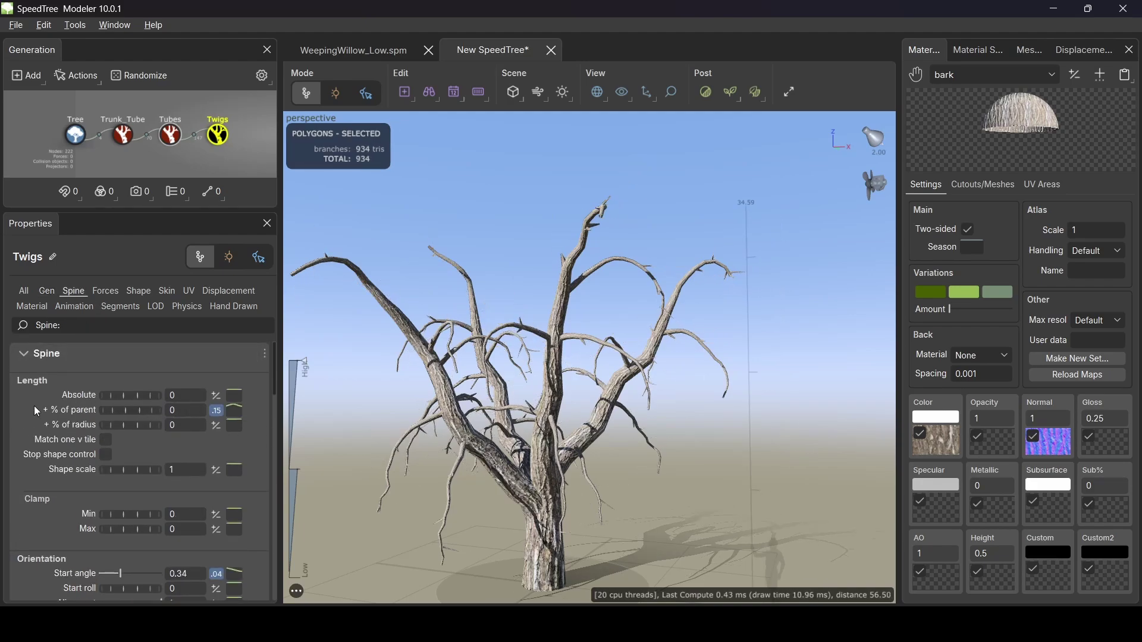
pyautogui.click(187, 395)
pyautogui.write('3')
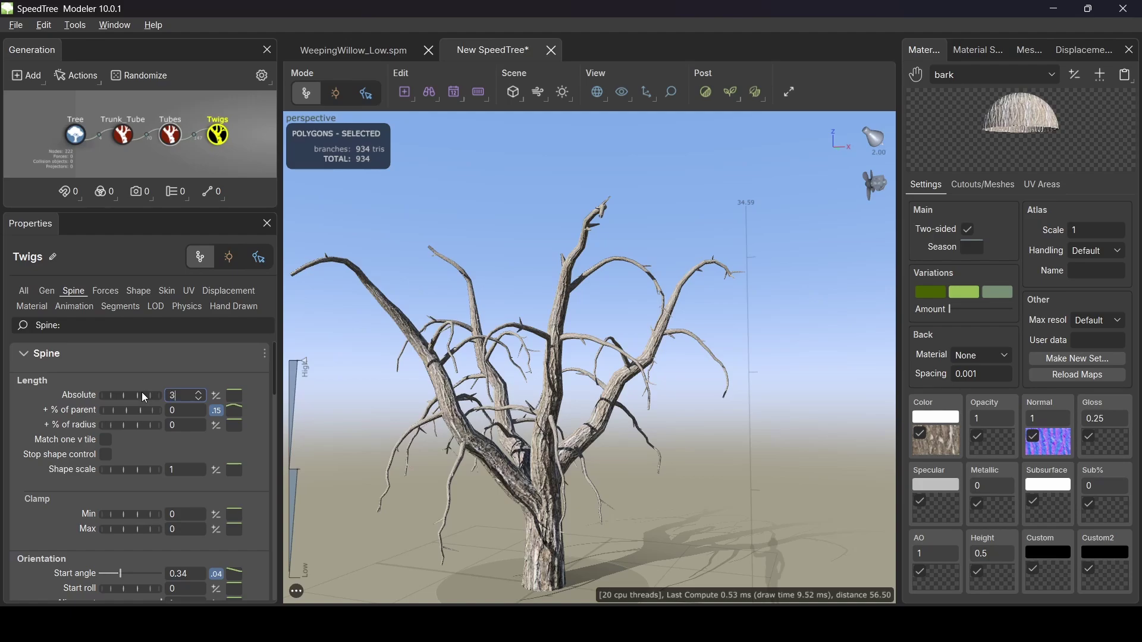
pyautogui.write('.5')
pyautogui.press('Return')
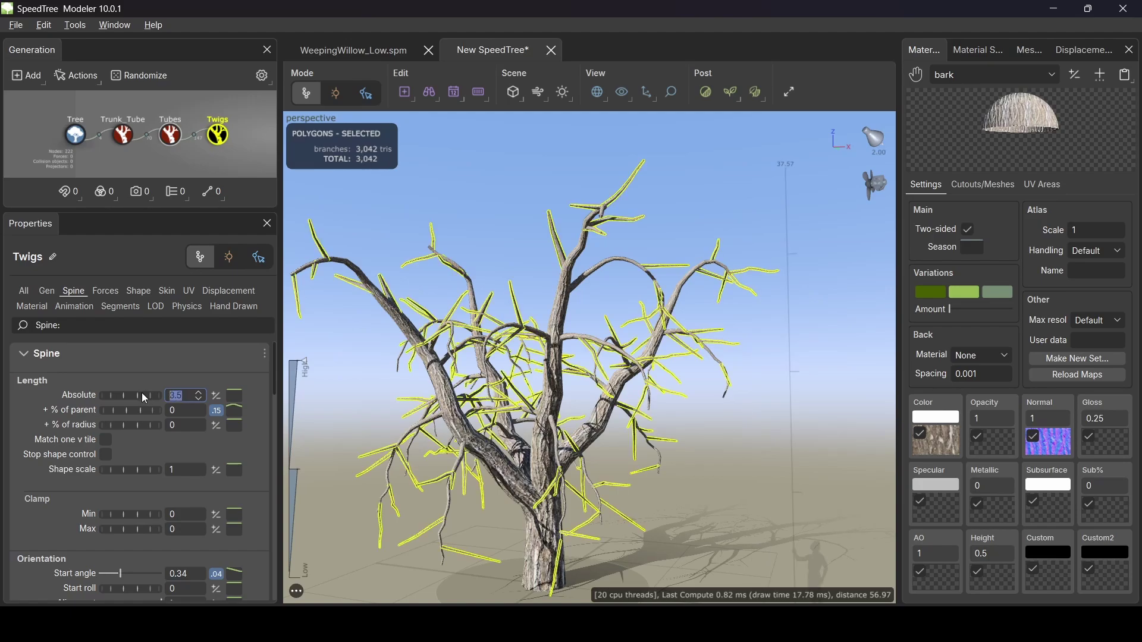
# Step: Lower the first point of the Twigs absolute length parent curve to about Y 2.324
pyautogui.click(235, 395)
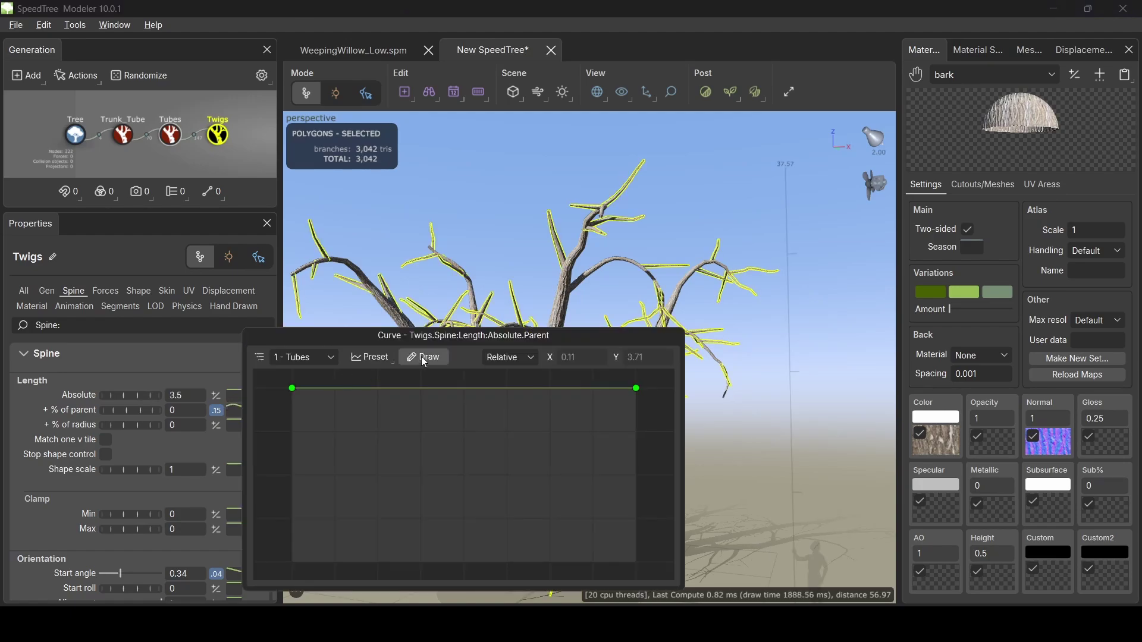
pyautogui.moveTo(554, 332); pyautogui.dragTo(911, 198)
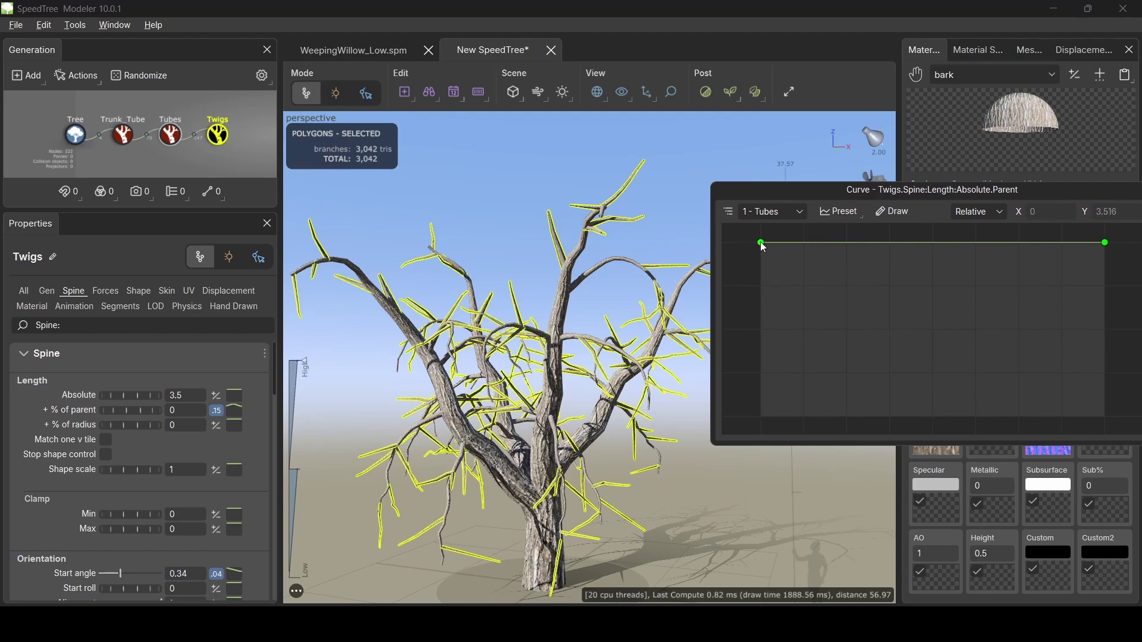
pyautogui.moveTo(764, 248); pyautogui.dragTo(764, 306)
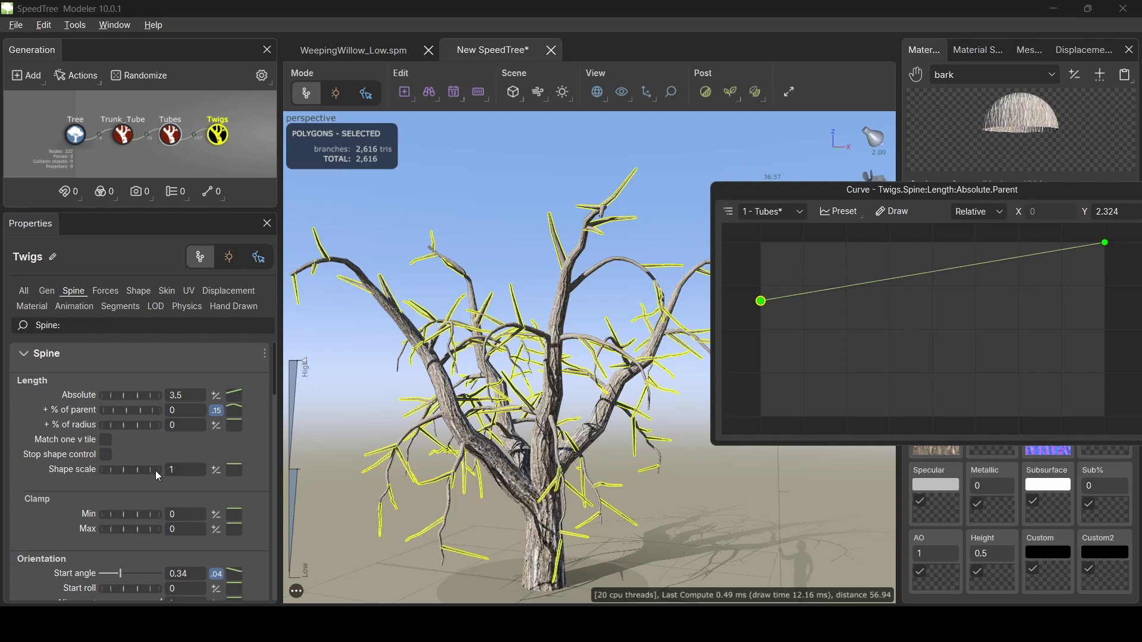
# Step: Set the Twigs spine's Start angle to 0.52
pyautogui.scroll(-2, 134, 505)
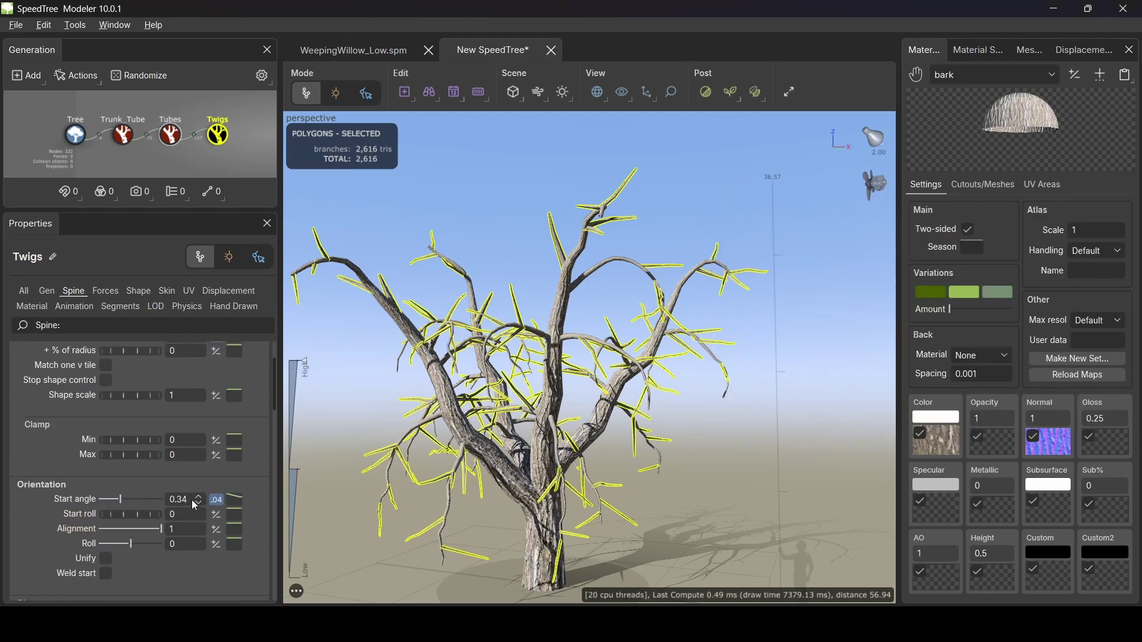
pyautogui.click(189, 500)
pyautogui.moveTo(188, 501); pyautogui.dragTo(160, 495)
pyautogui.write('0.52')
pyautogui.press('Return')
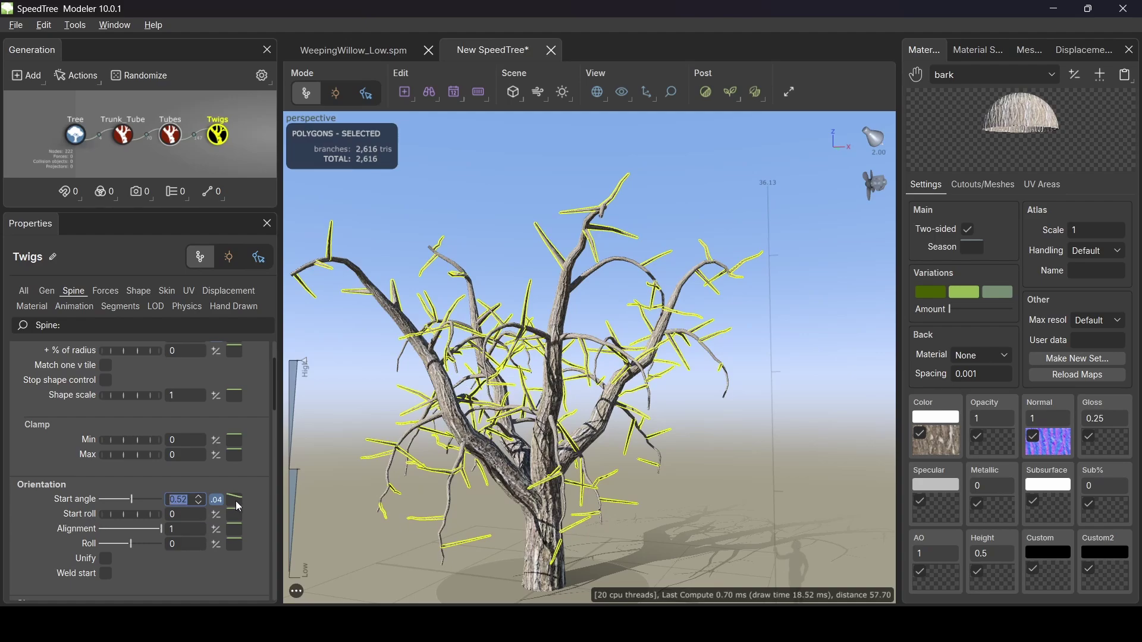
# Step: Set the Twigs spine's Gravity to 0.14 so the twigs droop
pyautogui.scroll(-1, 217, 491)
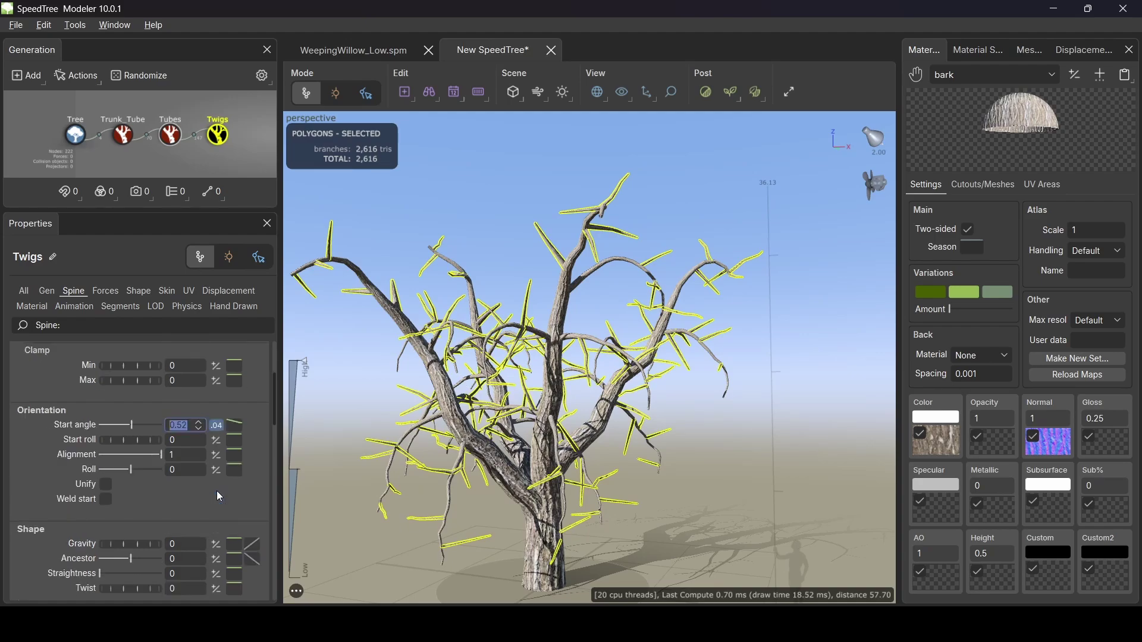
pyautogui.click(175, 544)
pyautogui.write('.14')
pyautogui.press('Return')
pyautogui.scroll(-5, 172, 491)
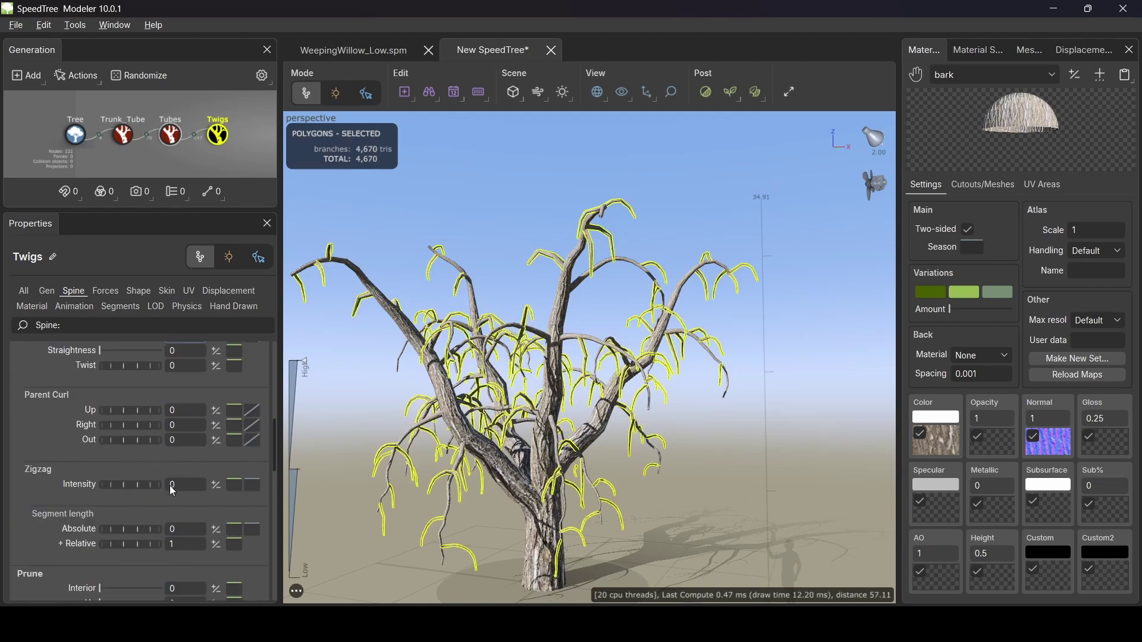
# Step: Set the Twigs skin radius to 0 for % of parent and 0.12 for Absolute
pyautogui.scroll(8, 167, 440)
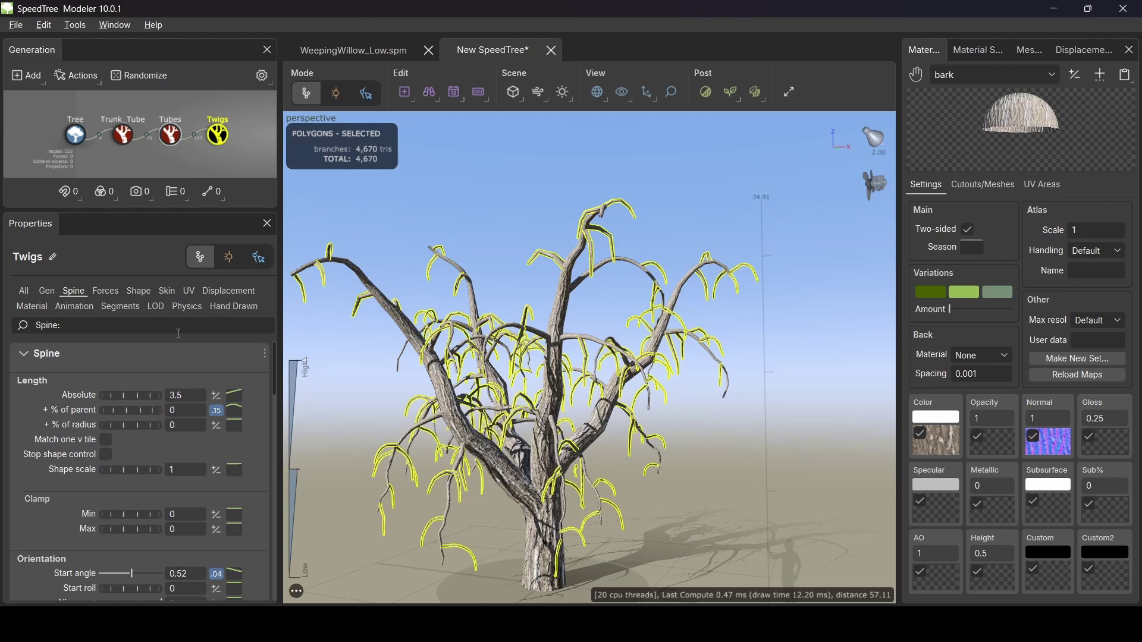
pyautogui.click(169, 292)
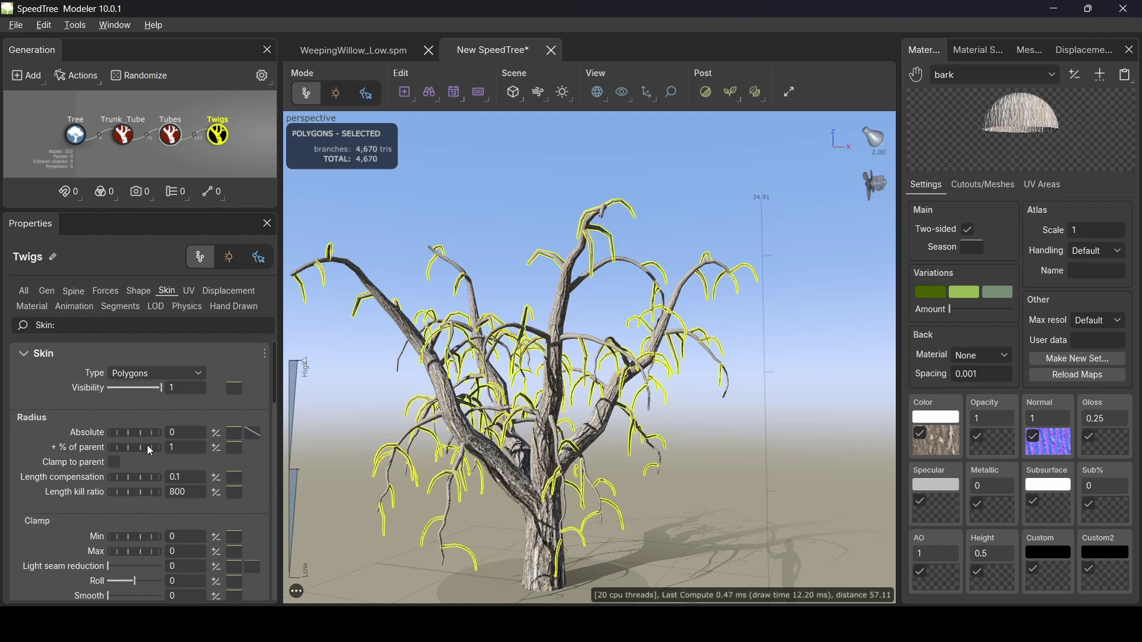
pyautogui.moveTo(147, 446); pyautogui.dragTo(67, 445)
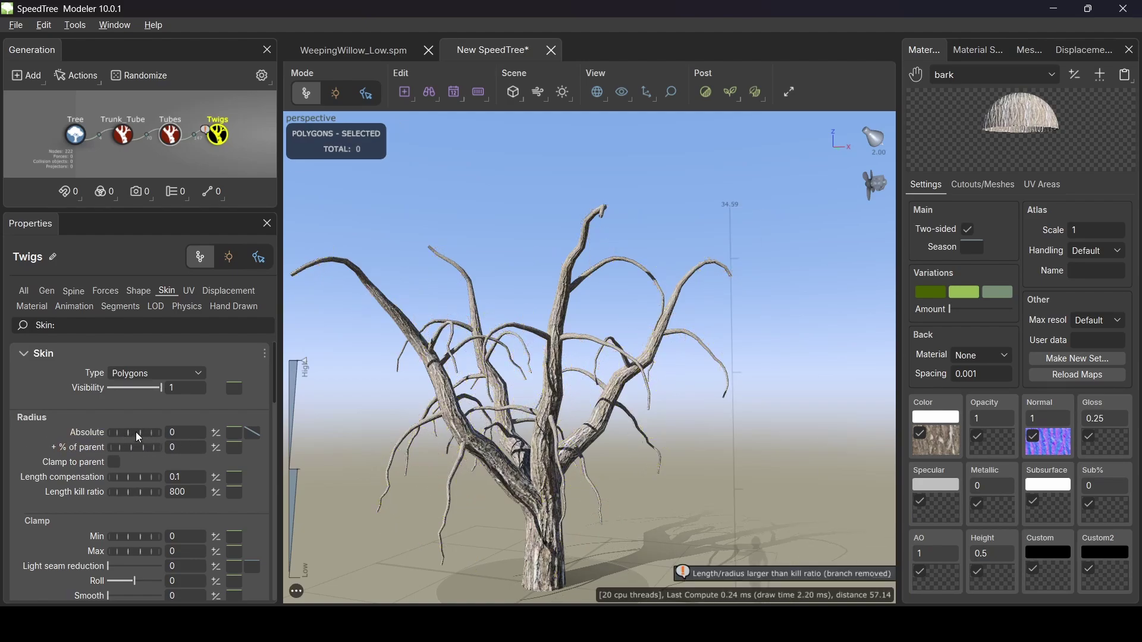
pyautogui.moveTo(136, 431); pyautogui.dragTo(191, 433)
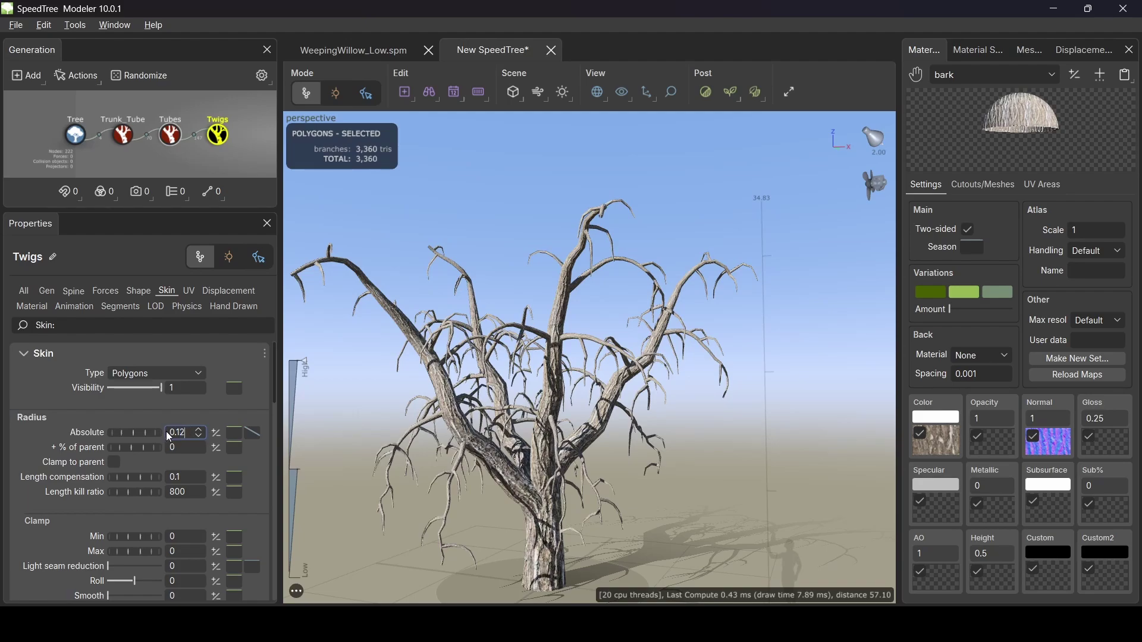
pyautogui.write('2')
pyautogui.press('Return')
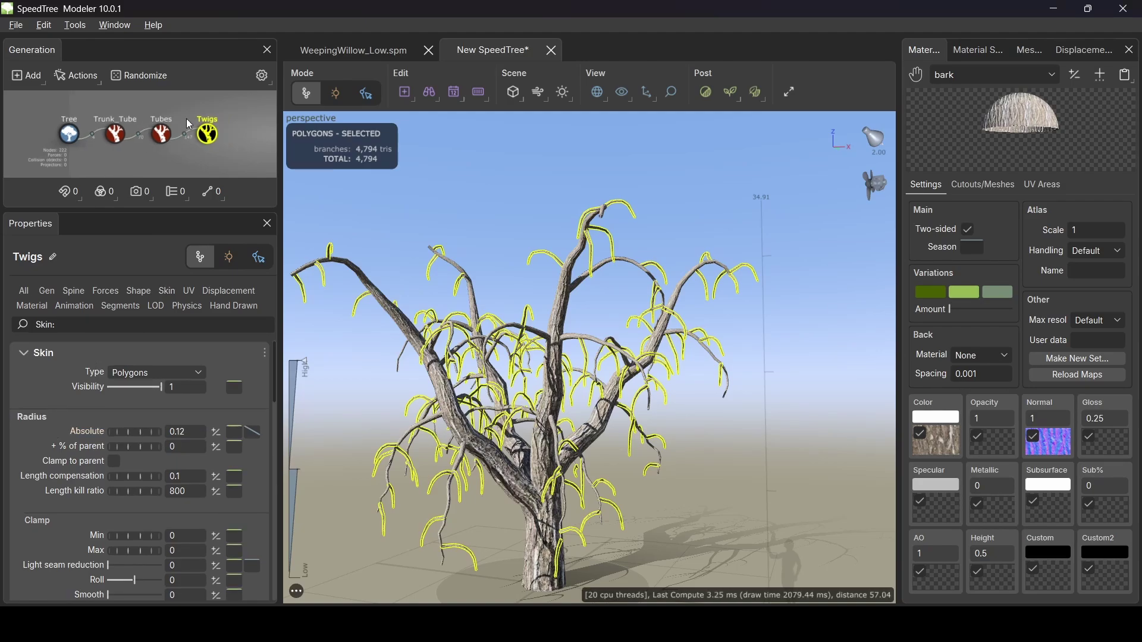
# Step: Add a second Twigs branch generator as a child of the existing Twigs generator
pyautogui.moveTo(215, 141); pyautogui.dragTo(137, 147, button='middle')
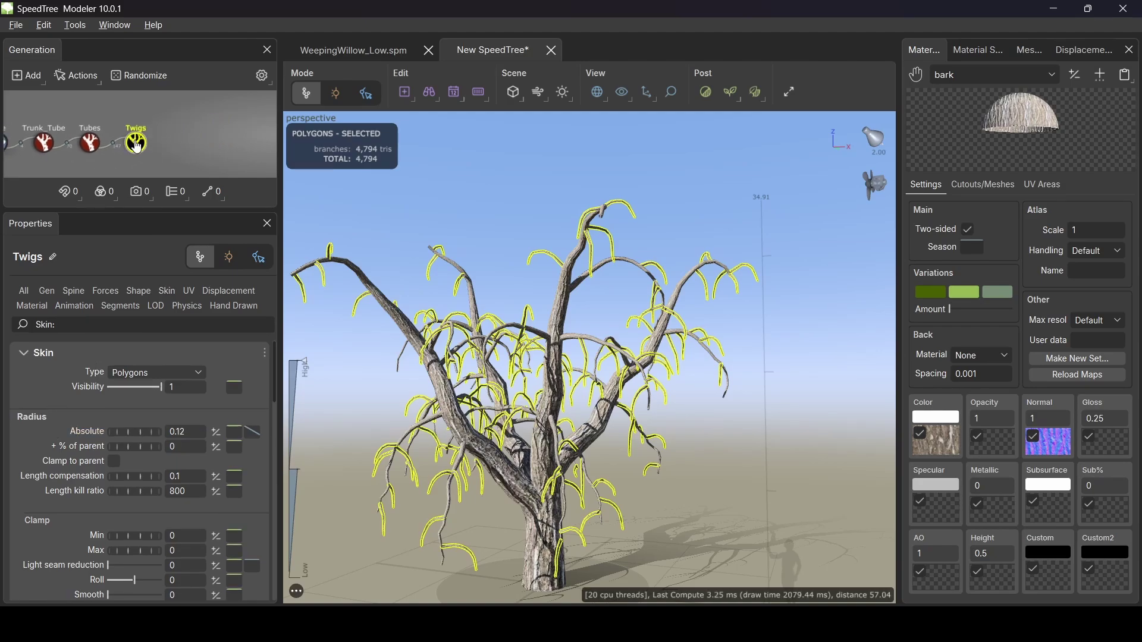
pyautogui.rightClick(137, 147)
pyautogui.moveTo(205, 13)
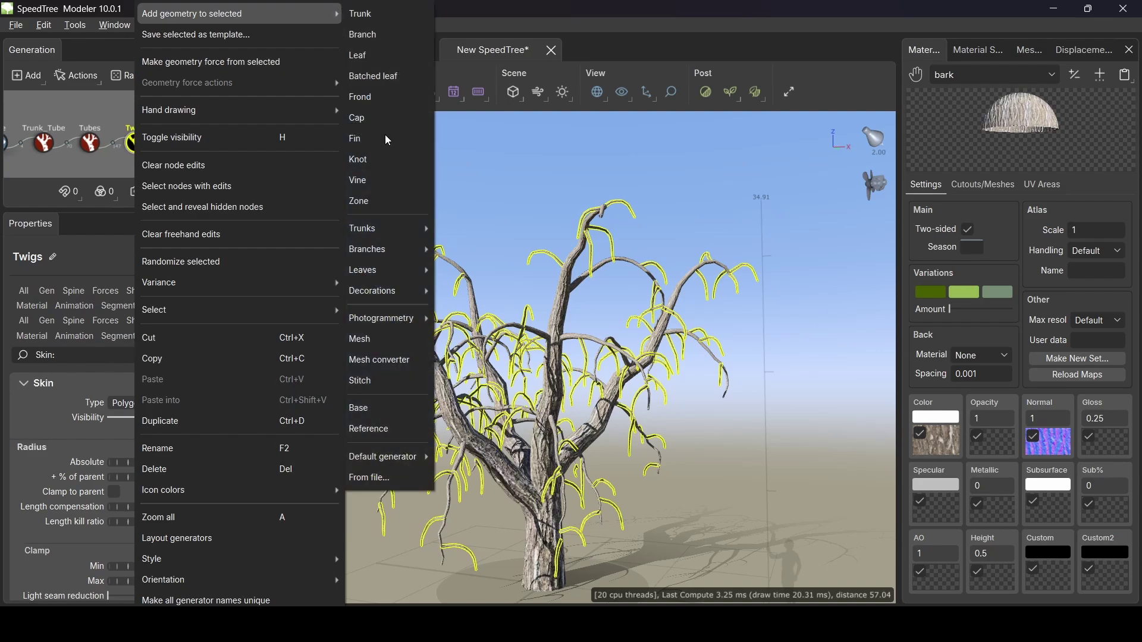
pyautogui.moveTo(384, 253)
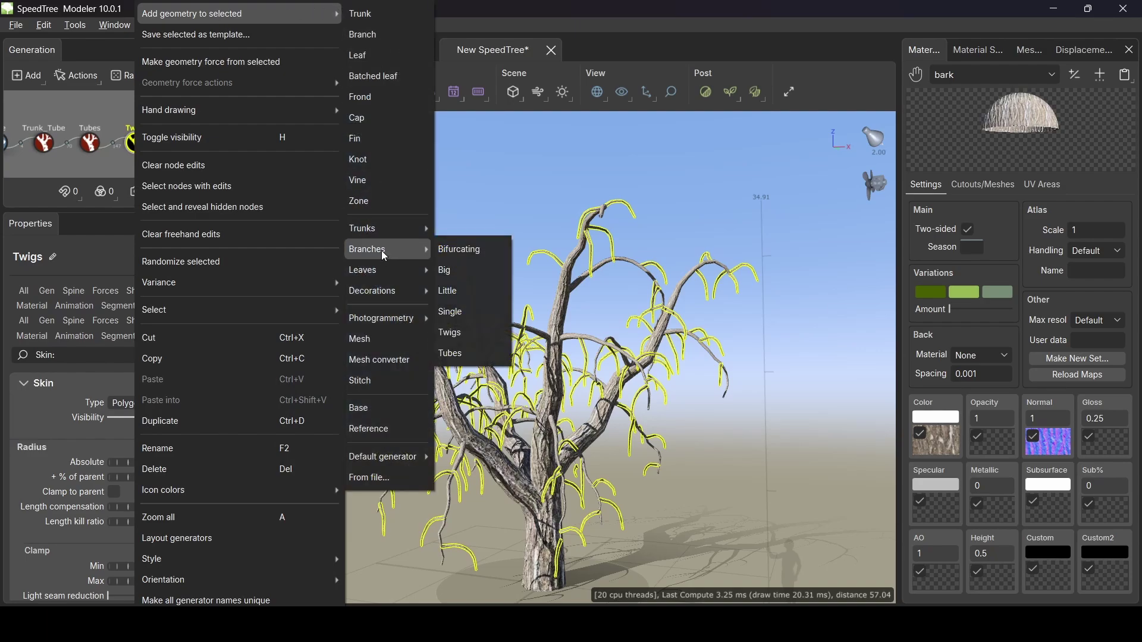
pyautogui.click(463, 335)
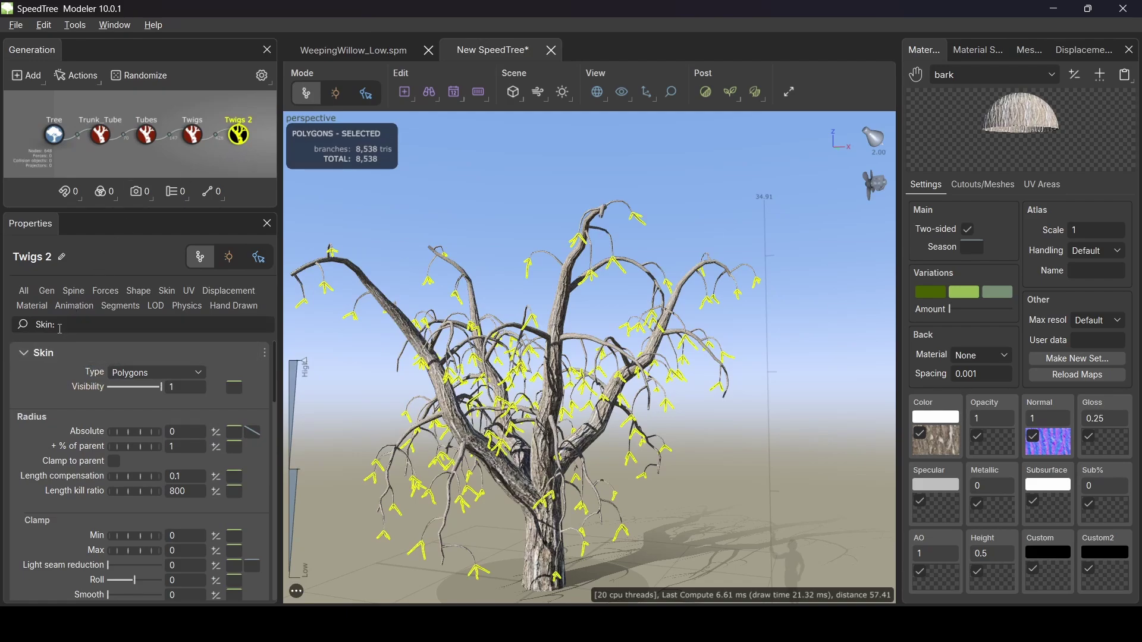
# Step: Switch the Twigs 2 generation mode to Classic and set its Frequency to 4
pyautogui.click(47, 292)
pyautogui.click(159, 375)
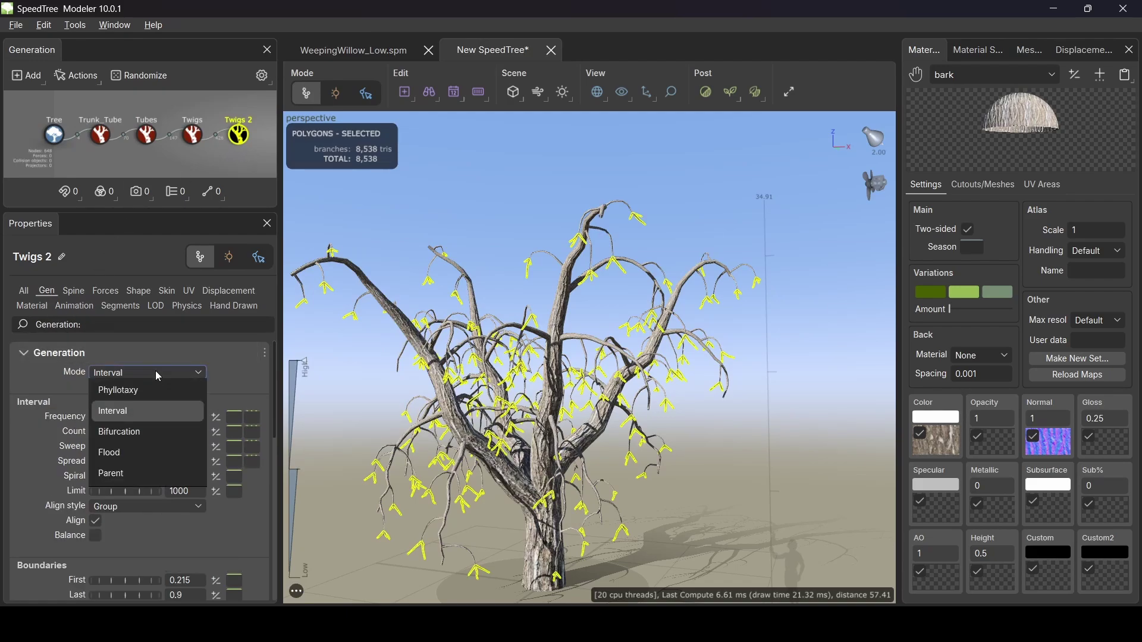
pyautogui.click(153, 390)
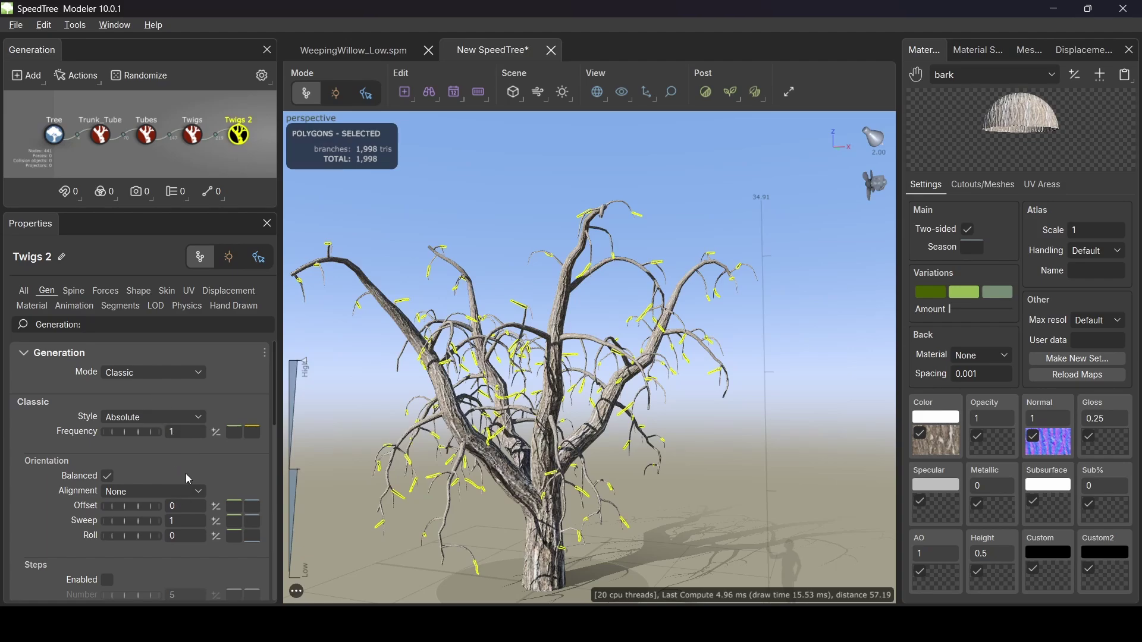
pyautogui.click(176, 432)
pyautogui.write('4')
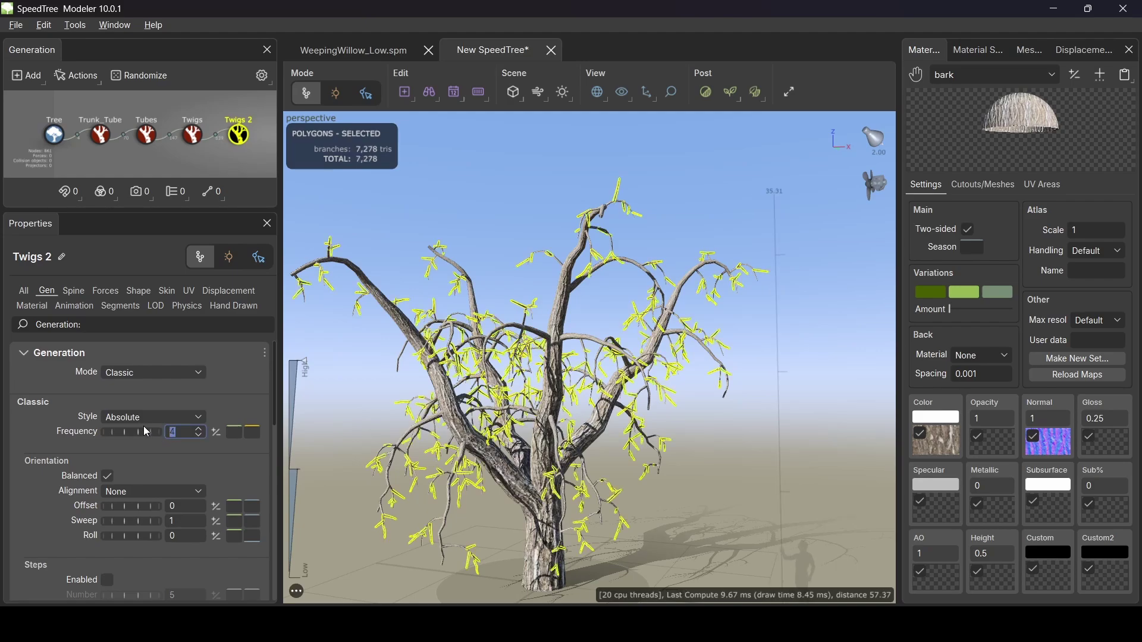
pyautogui.scroll(-4, 159, 446)
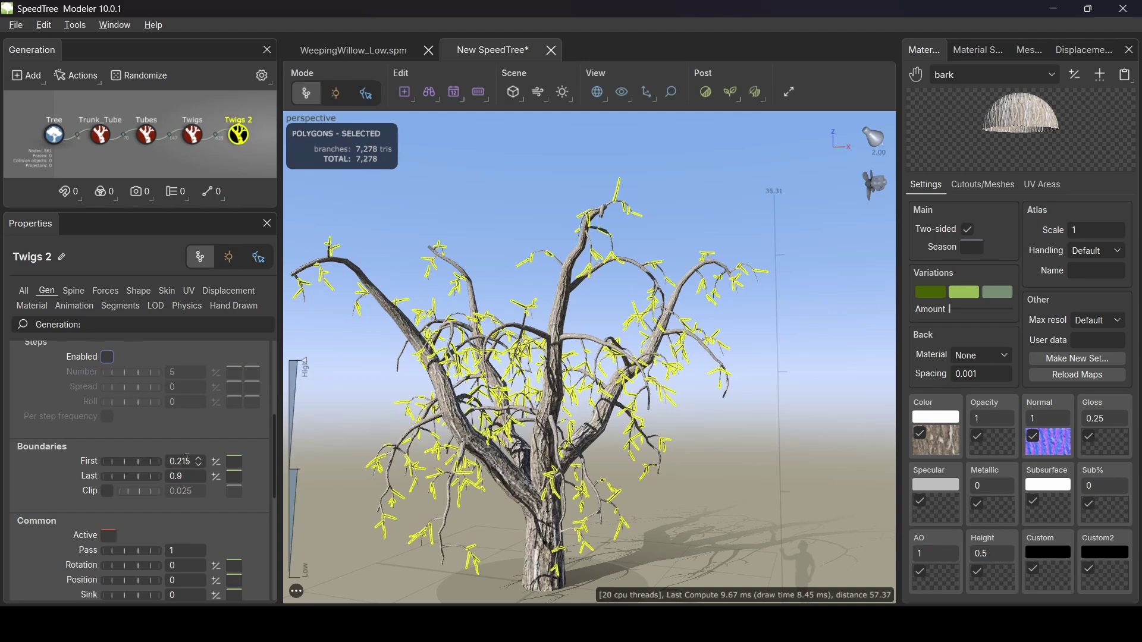
# Step: Set the Twigs 2 generation boundaries to 0.05 for First and 0.92 for Last
pyautogui.moveTo(188, 462); pyautogui.dragTo(172, 466)
pyautogui.write('0.')
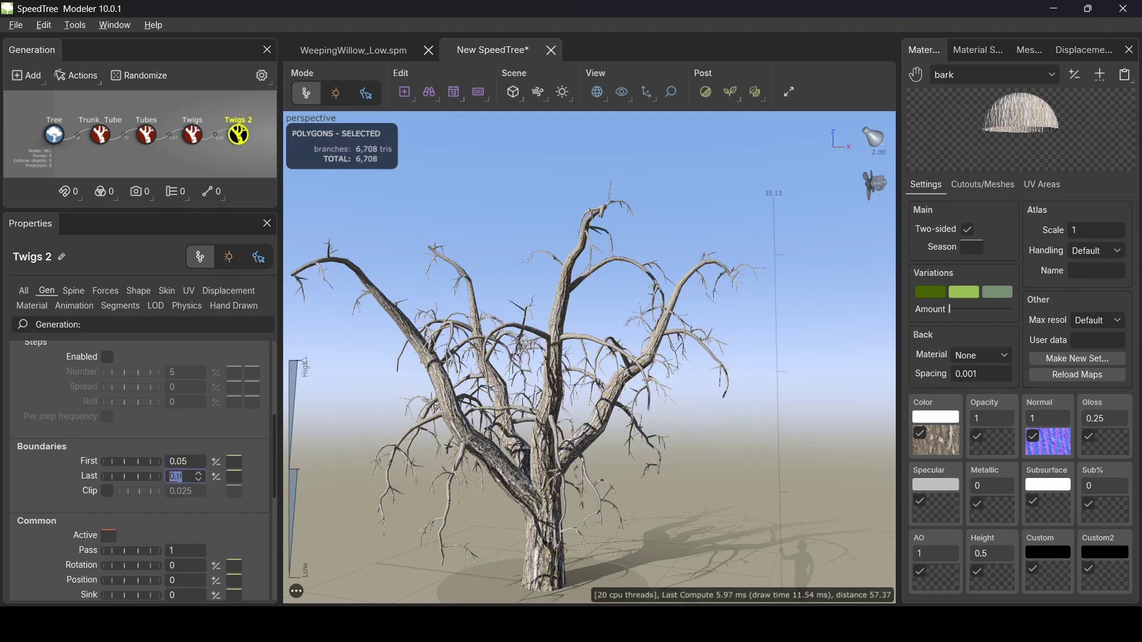
pyautogui.click(188, 477)
pyautogui.moveTo(185, 476); pyautogui.dragTo(179, 476)
pyautogui.write('0')
pyautogui.press('Return')
pyautogui.hotkey('ctrl', 'z')
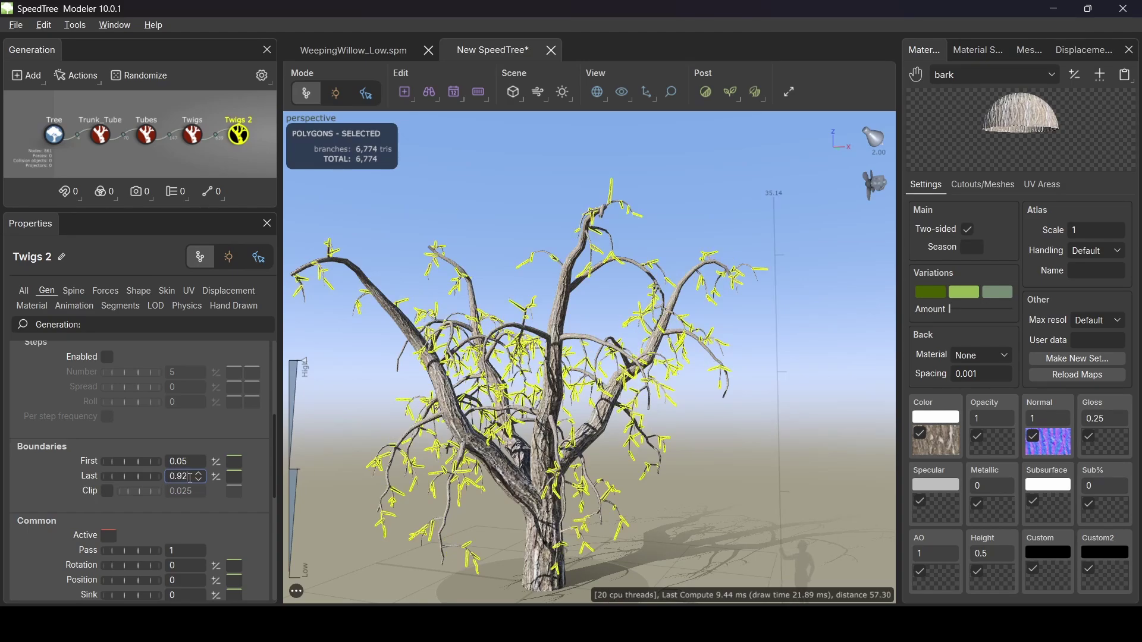
# Step: Set the Twigs 2 spine length to 0 for % of parent and 7.25 for Absolute
pyautogui.click(74, 291)
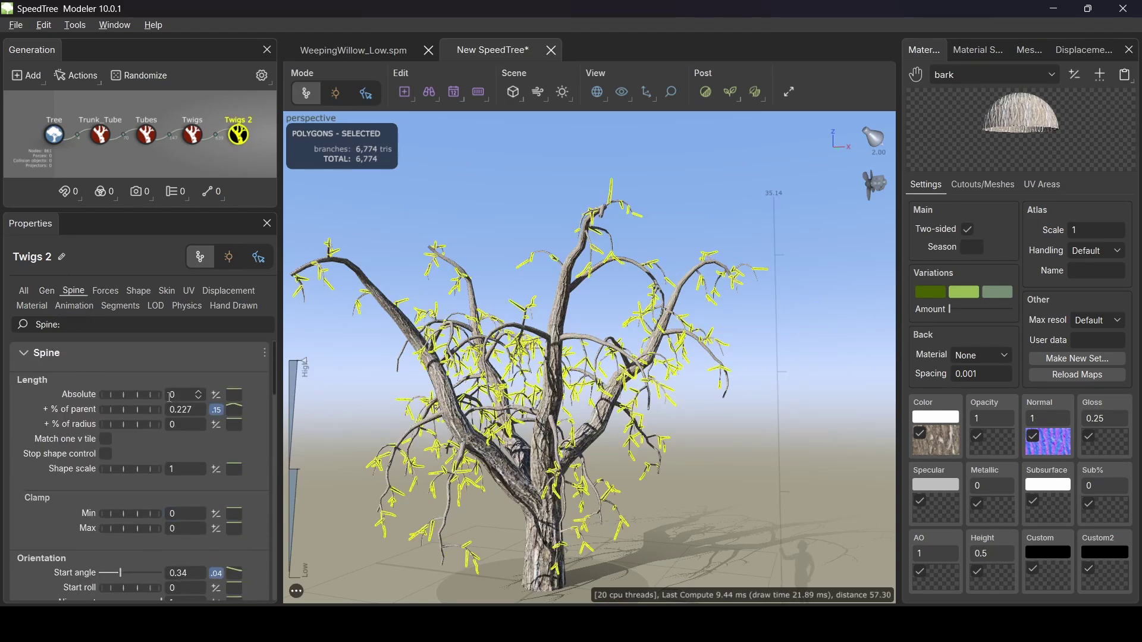
pyautogui.moveTo(147, 406)
pyautogui.mouseDown()
pyautogui.moveTo(52, 396)
pyautogui.moveTo(164, 406)
pyautogui.mouseUp()
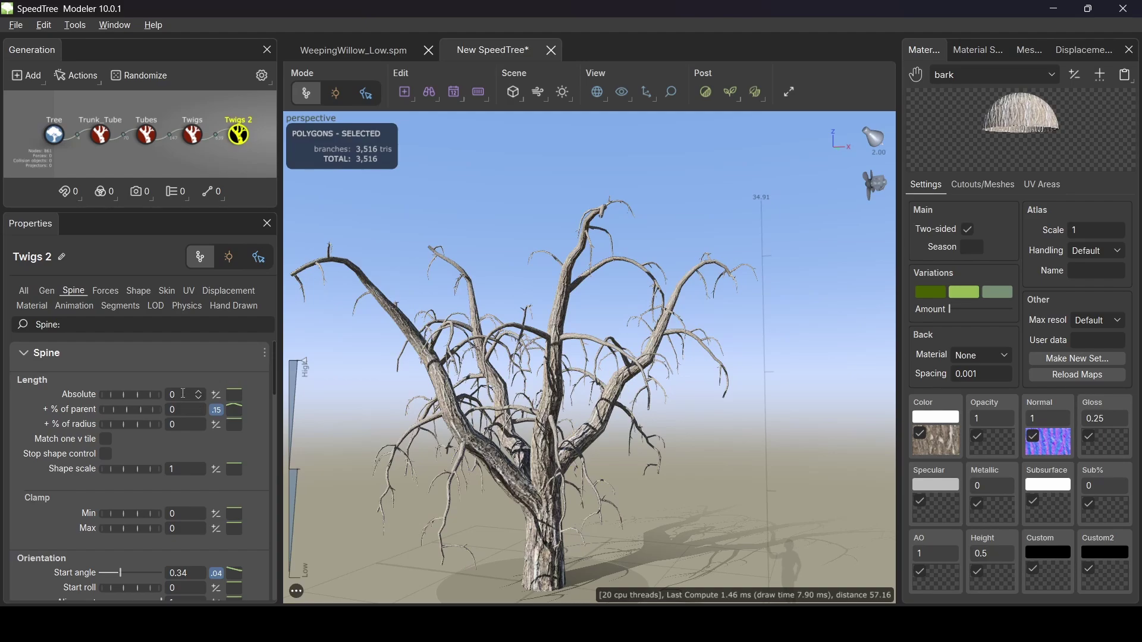
pyautogui.click(184, 393)
pyautogui.write('7.25')
pyautogui.press('Return')
# Step: Set the Twigs 2 spine's Start angle to 0.235
pyautogui.scroll(-2, 148, 498)
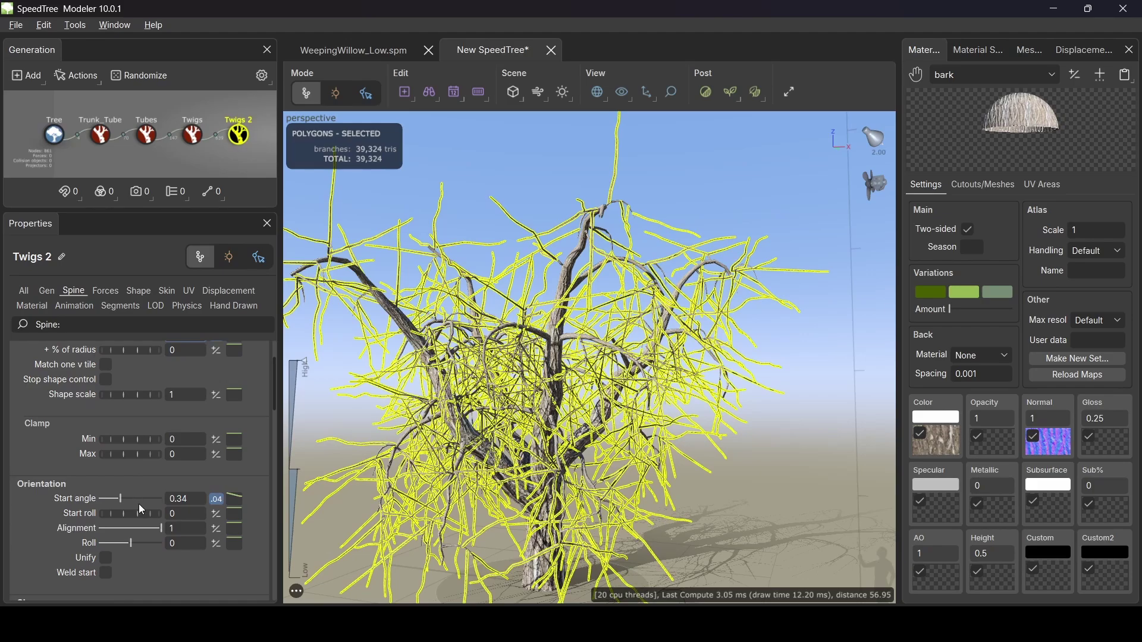
pyautogui.click(191, 499)
pyautogui.write('0.235')
pyautogui.press('Return')
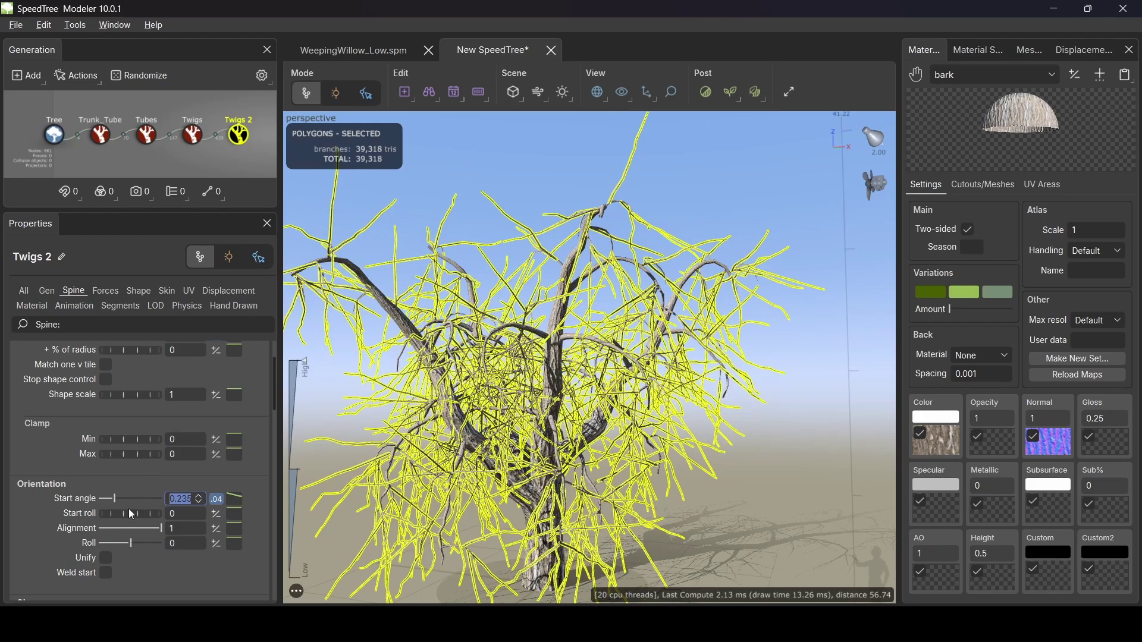
# Step: Set the Twigs 2 spine's Gravity to 4 so the long twigs hang straight down
pyautogui.scroll(-5, 131, 512)
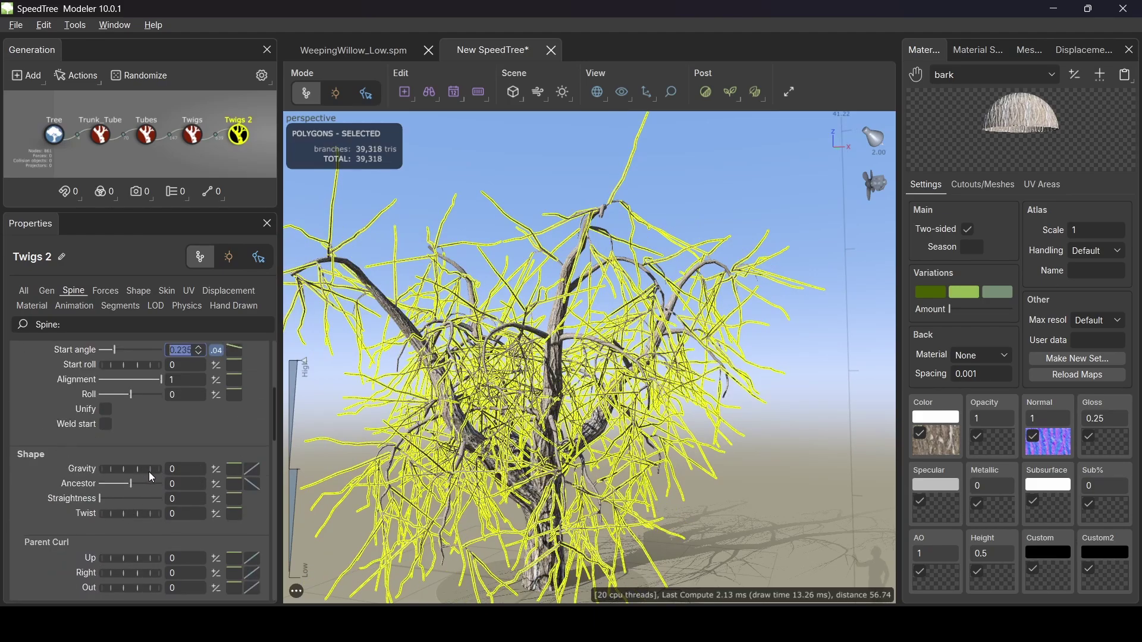
pyautogui.click(181, 472)
pyautogui.write('4')
pyautogui.press('Return')
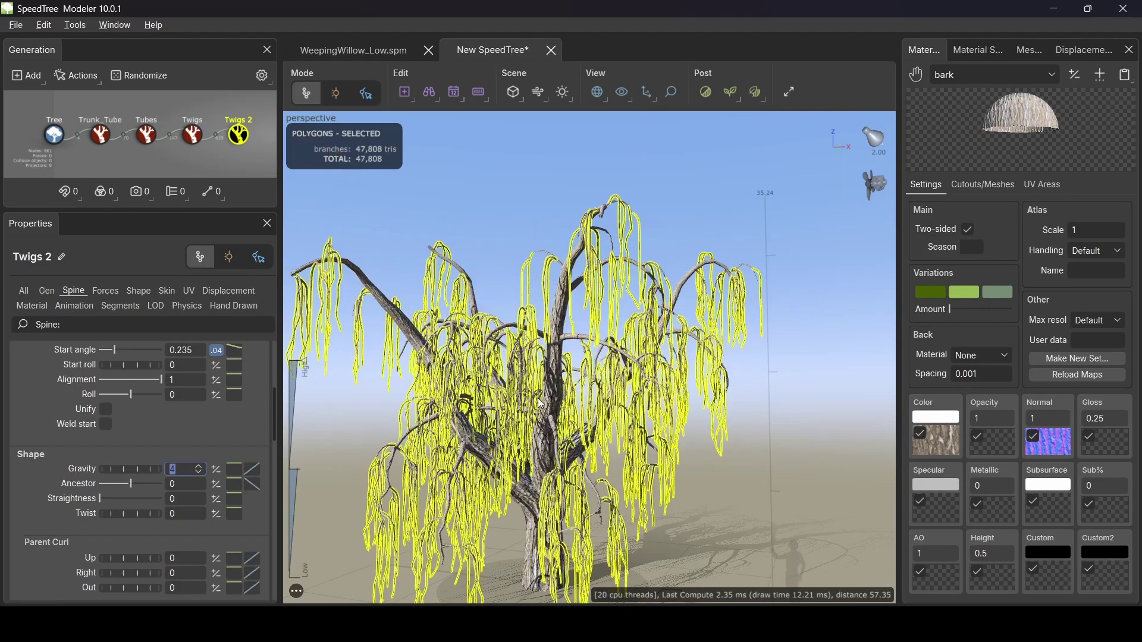
# Step: Add a Frond generator as a child of the Twigs 2 generator
pyautogui.moveTo(538, 407); pyautogui.dragTo(553, 295)
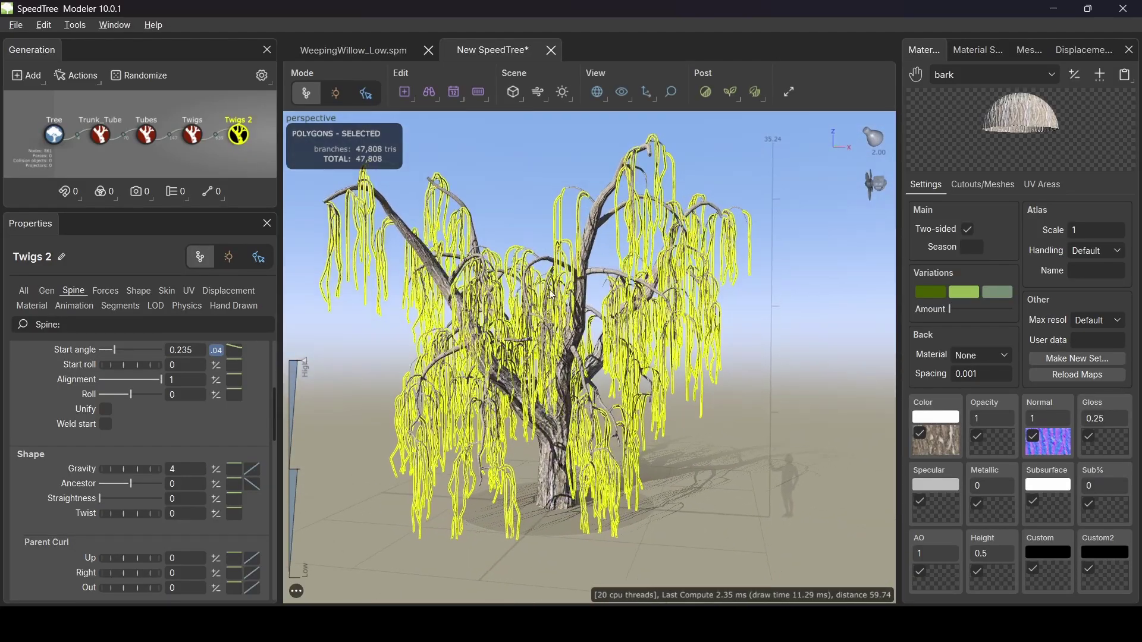
pyautogui.click(522, 190)
pyautogui.moveTo(521, 190); pyautogui.dragTo(563, 330)
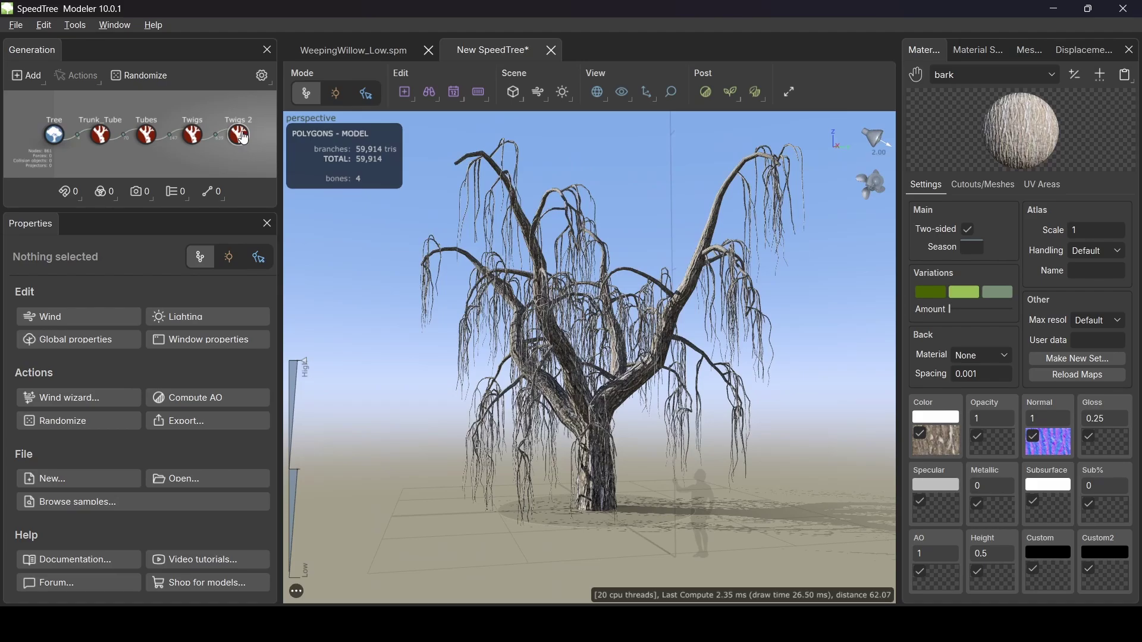
pyautogui.moveTo(244, 138); pyautogui.dragTo(186, 112, button='right')
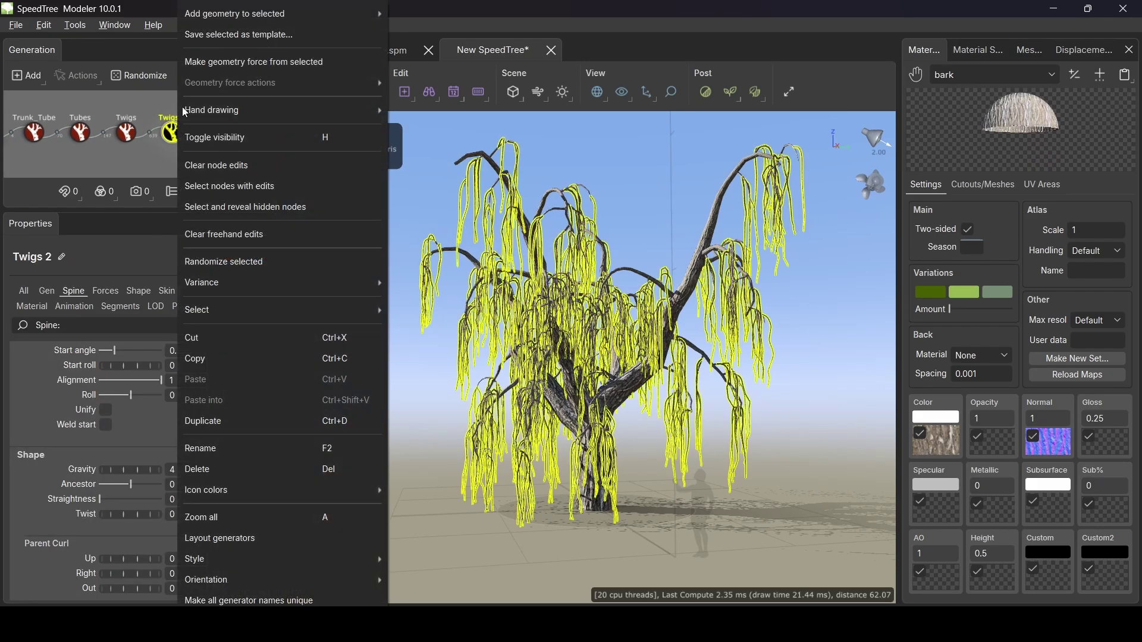
pyautogui.moveTo(293, 10)
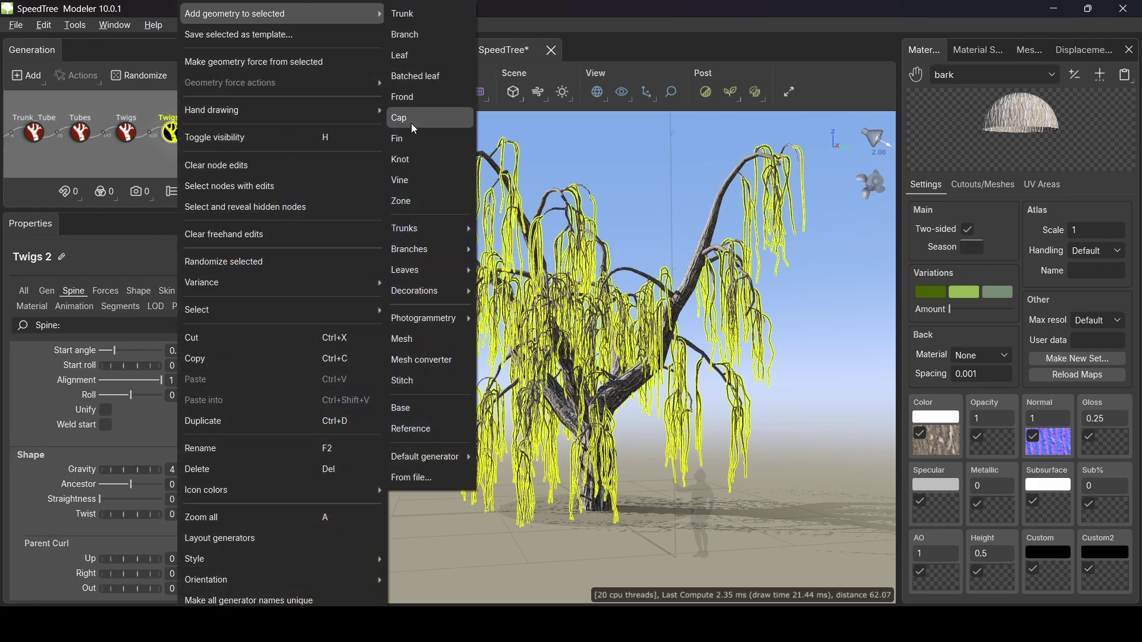
pyautogui.click(408, 98)
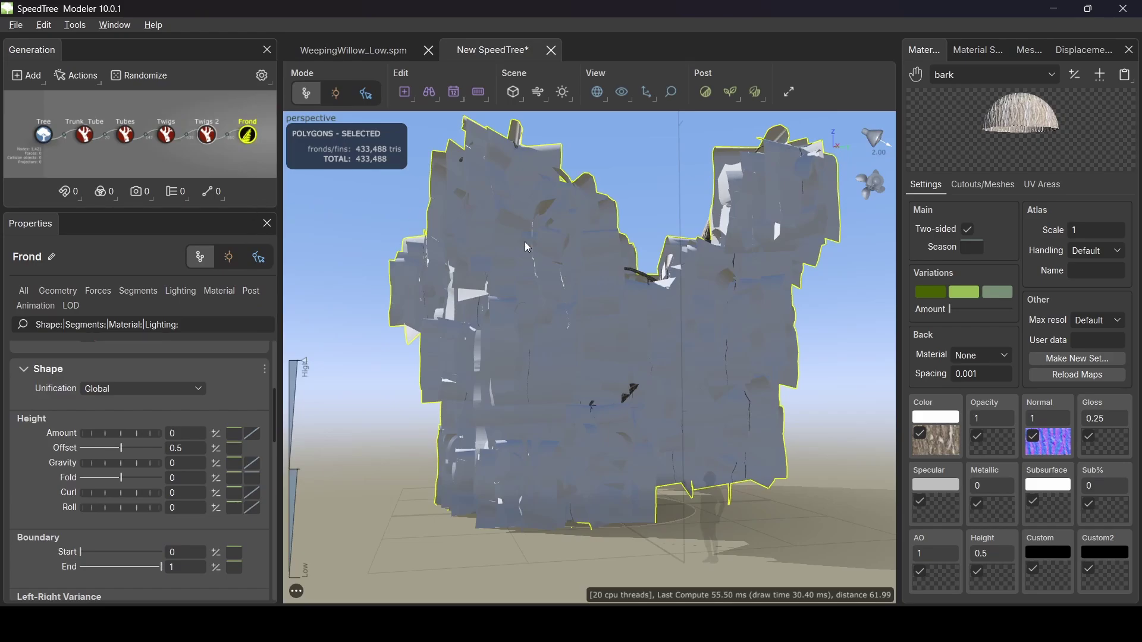
# Step: Create a new material from WeepingWillowLeaves_2.tga in the Green trees folder, loading its other detected maps as well
pyautogui.moveTo(527, 246)
pyautogui.mouseDown()
pyautogui.moveTo(467, 330)
pyautogui.moveTo(535, 297)
pyautogui.moveTo(672, 263)
pyautogui.moveTo(419, 261)
pyautogui.moveTo(632, 278)
pyautogui.moveTo(493, 276)
pyautogui.moveTo(688, 253)
pyautogui.moveTo(695, 273)
pyautogui.moveTo(671, 277)
pyautogui.mouseUp()
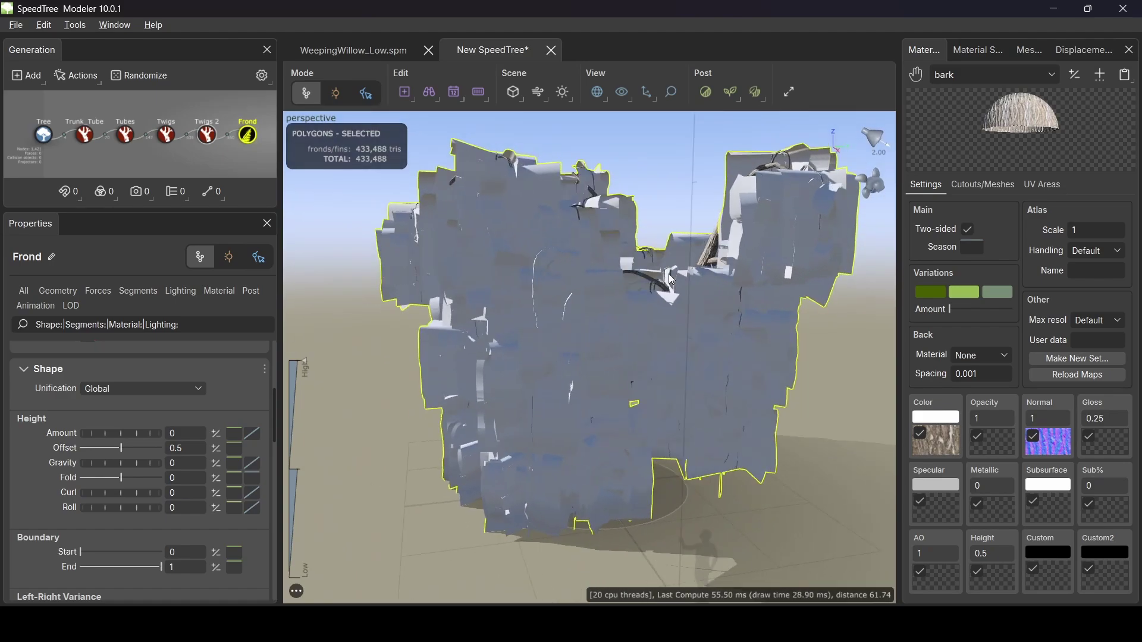
pyautogui.click(1100, 75)
pyautogui.scroll(-5, 574, 255)
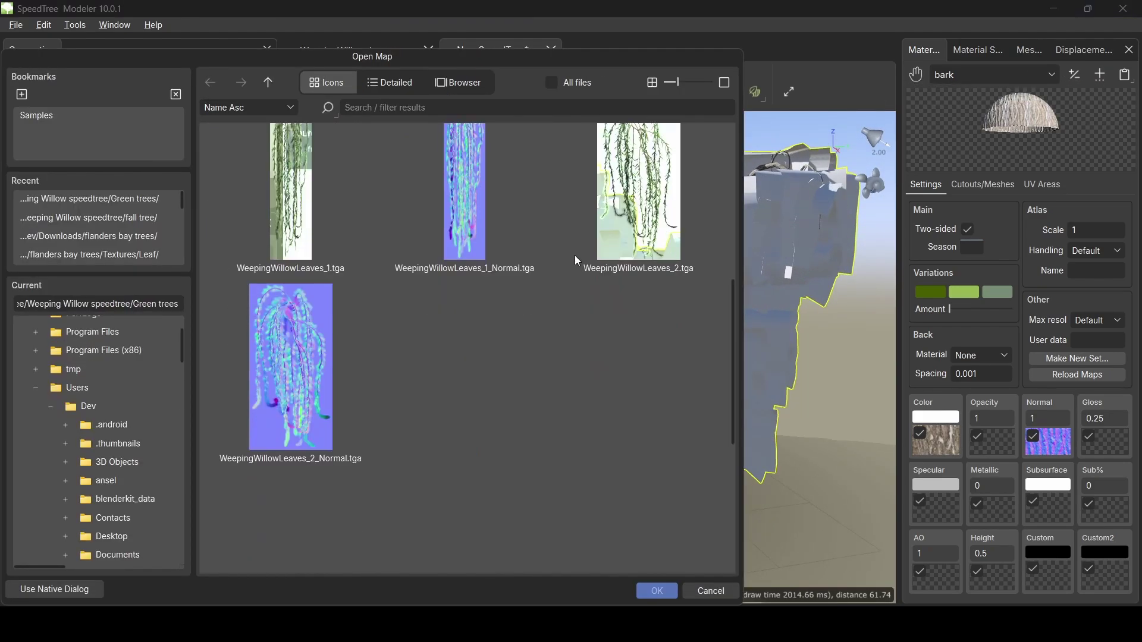
pyautogui.scroll(1, 575, 256)
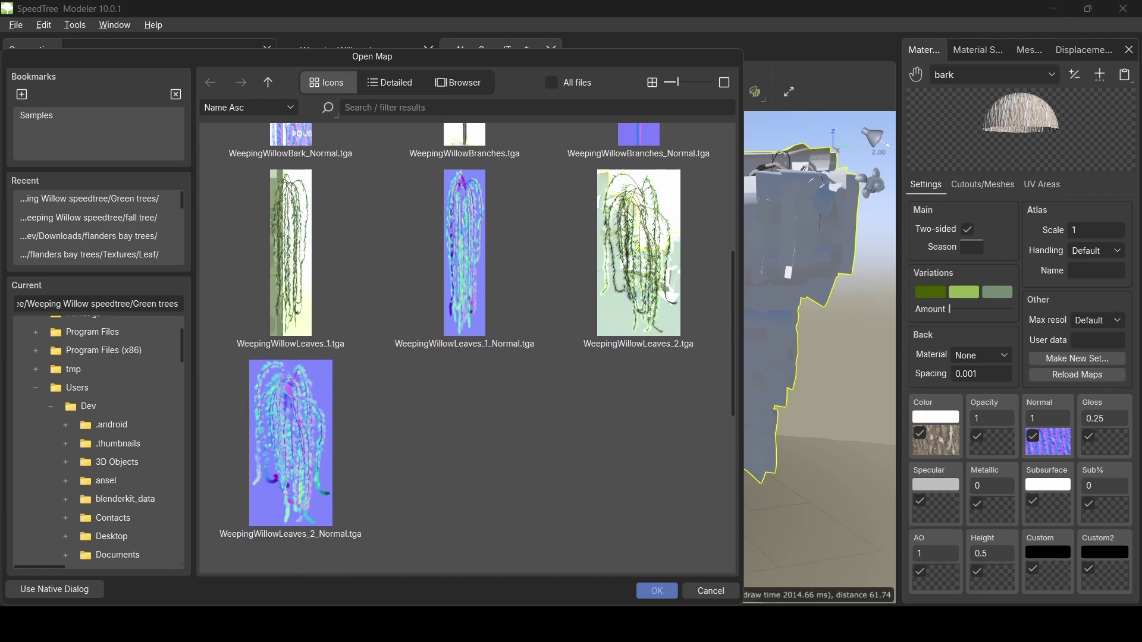
pyautogui.click(649, 212)
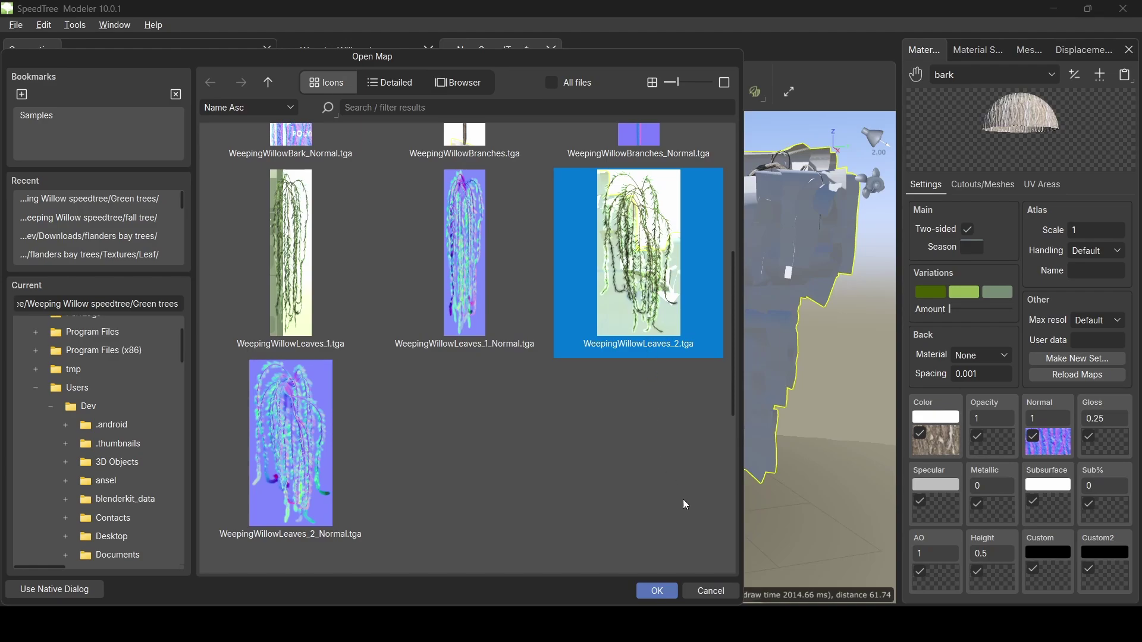
pyautogui.click(663, 590)
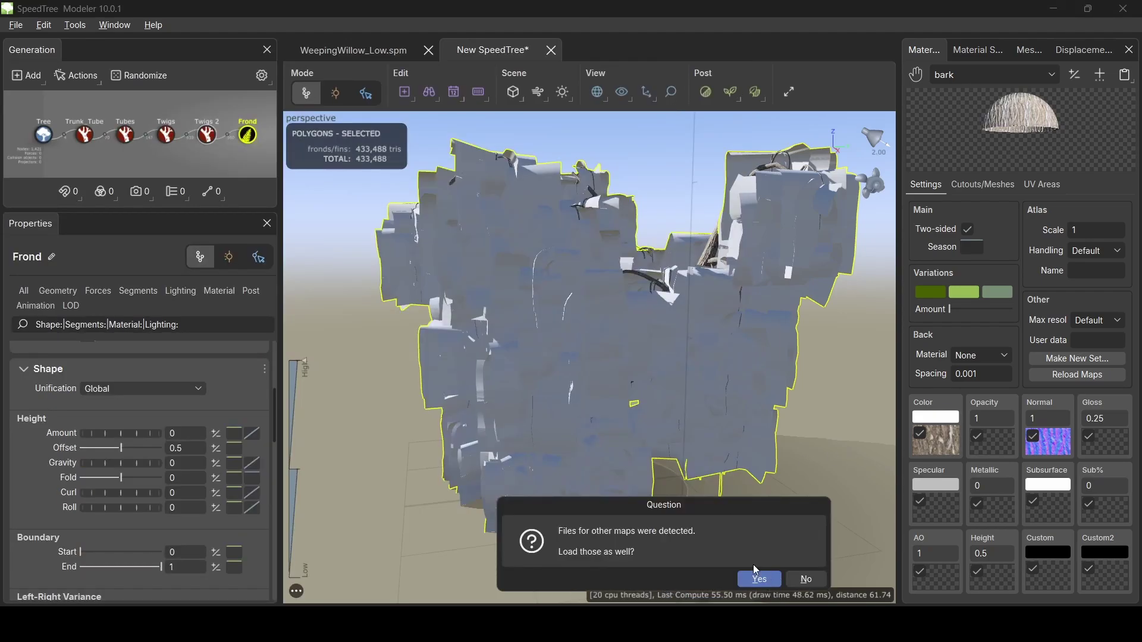
pyautogui.moveTo(725, 514); pyautogui.dragTo(653, 190)
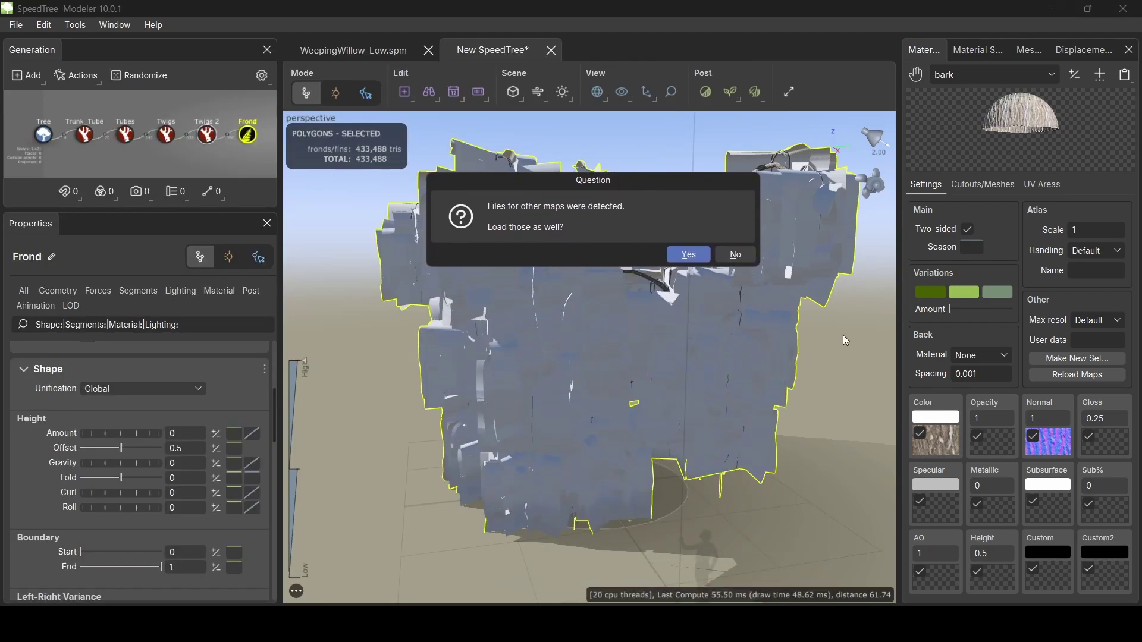
pyautogui.click(690, 255)
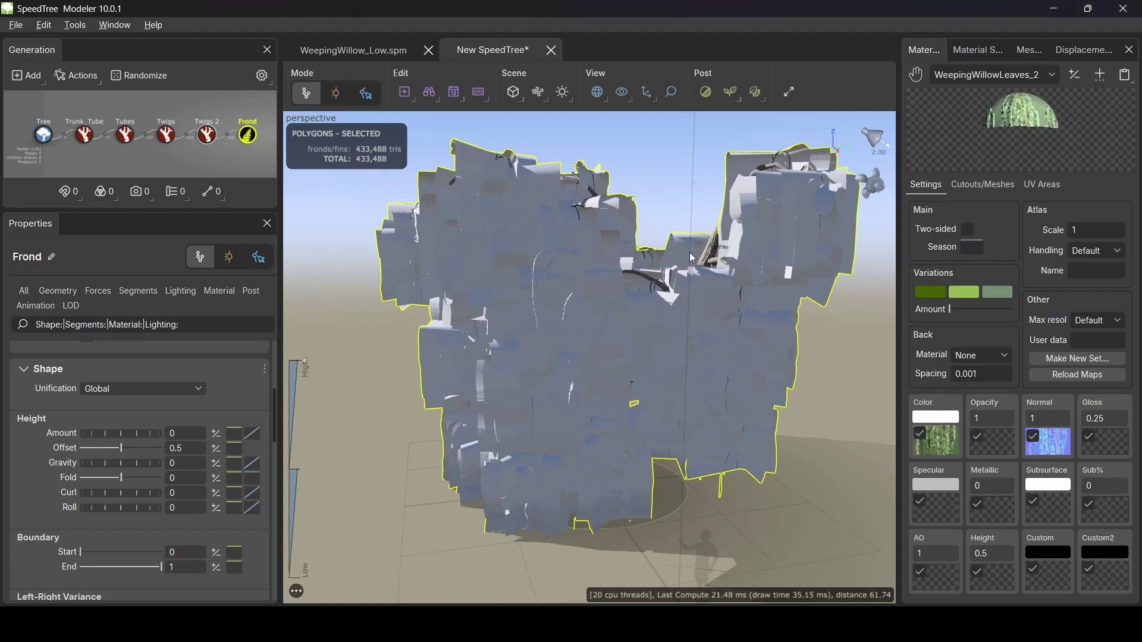
# Step: Load WeepingWillowLeaves_2.tga as the leaf material's opacity map using the Alpha channel, and make the material two-sided
pyautogui.click(996, 438)
pyautogui.scroll(-3, 584, 398)
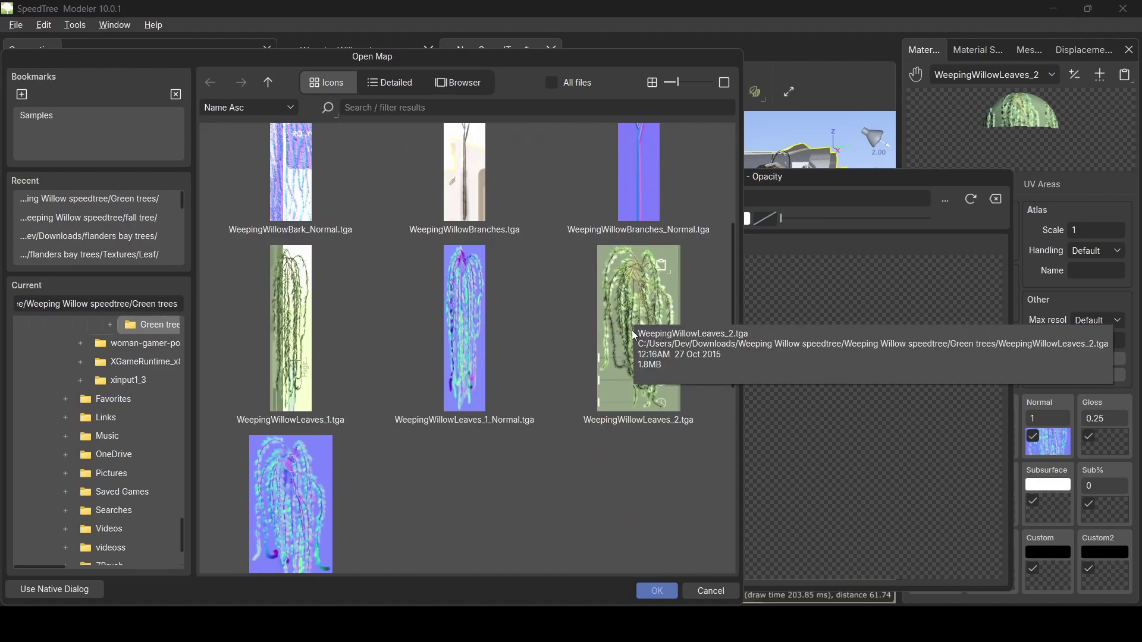
pyautogui.click(694, 406)
pyautogui.click(658, 592)
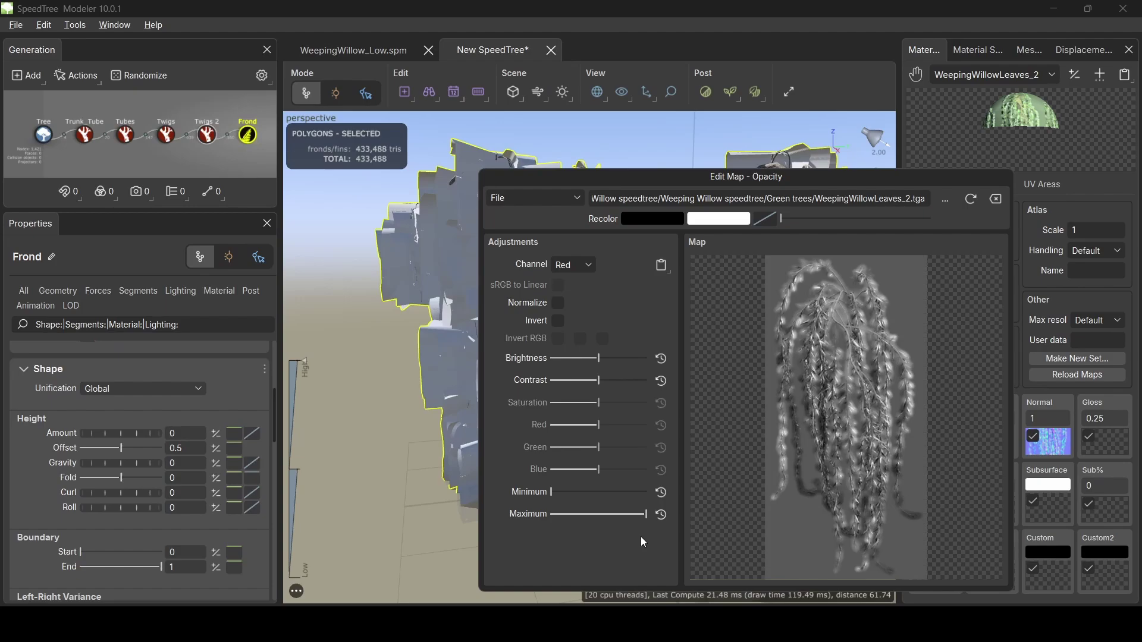
pyautogui.click(574, 266)
pyautogui.click(598, 340)
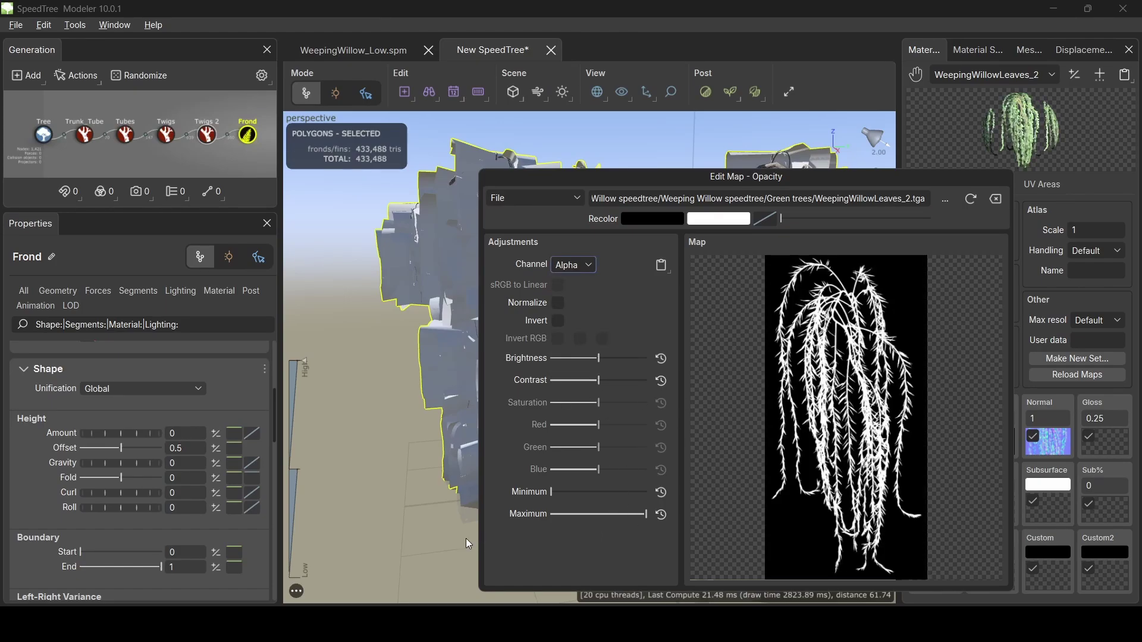
pyautogui.click(448, 543)
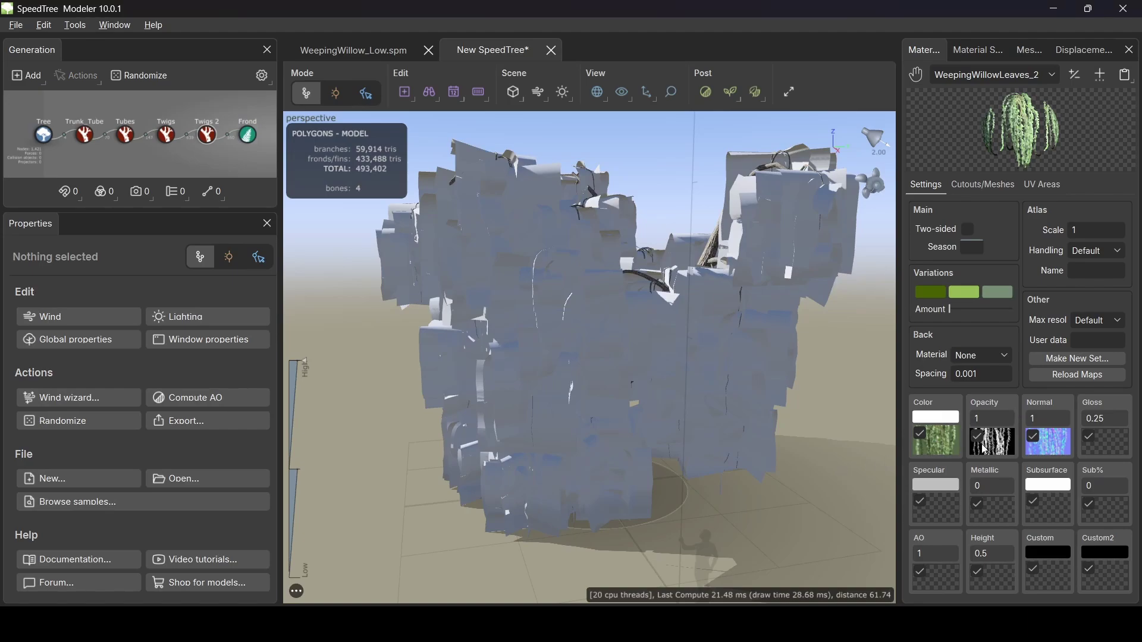
pyautogui.click(969, 230)
# Step: Create a cutout mesh for WeepingWillowLeaves_2 and shape its outline around the whole hanging foliage, adding points along the edges
pyautogui.click(995, 185)
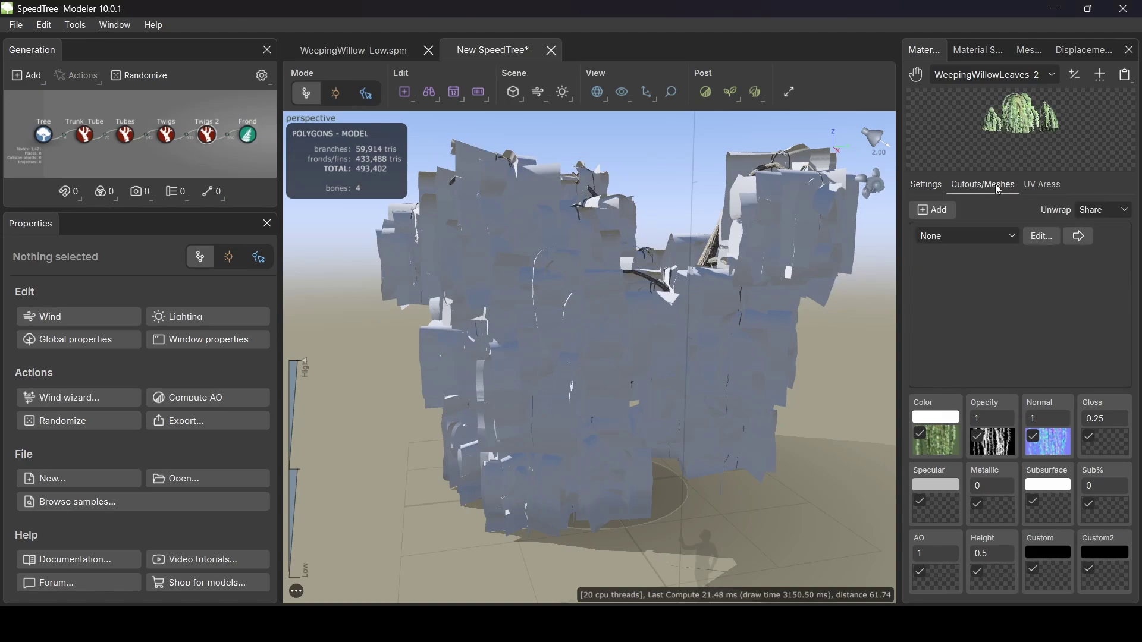
pyautogui.click(1040, 238)
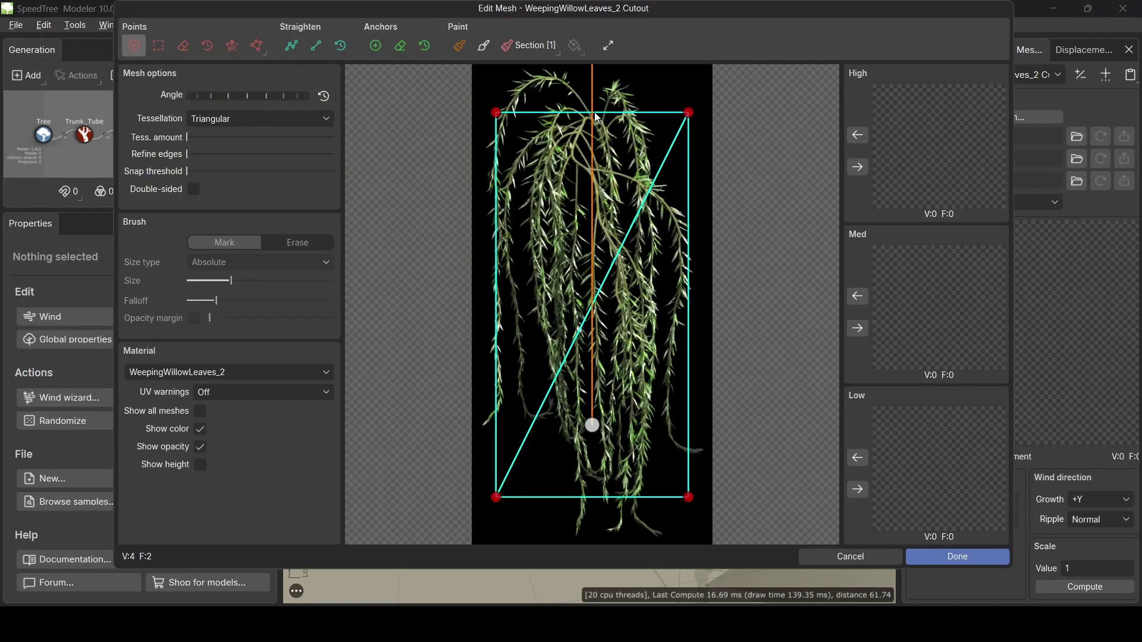
pyautogui.moveTo(597, 113); pyautogui.dragTo(593, 69)
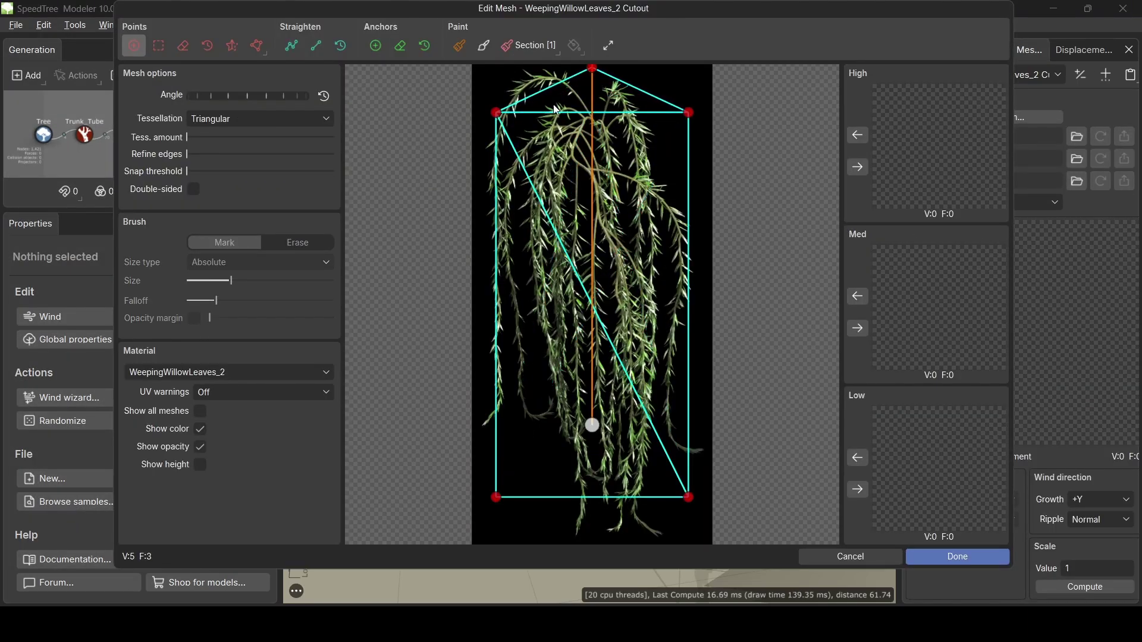
pyautogui.moveTo(497, 113); pyautogui.dragTo(511, 69)
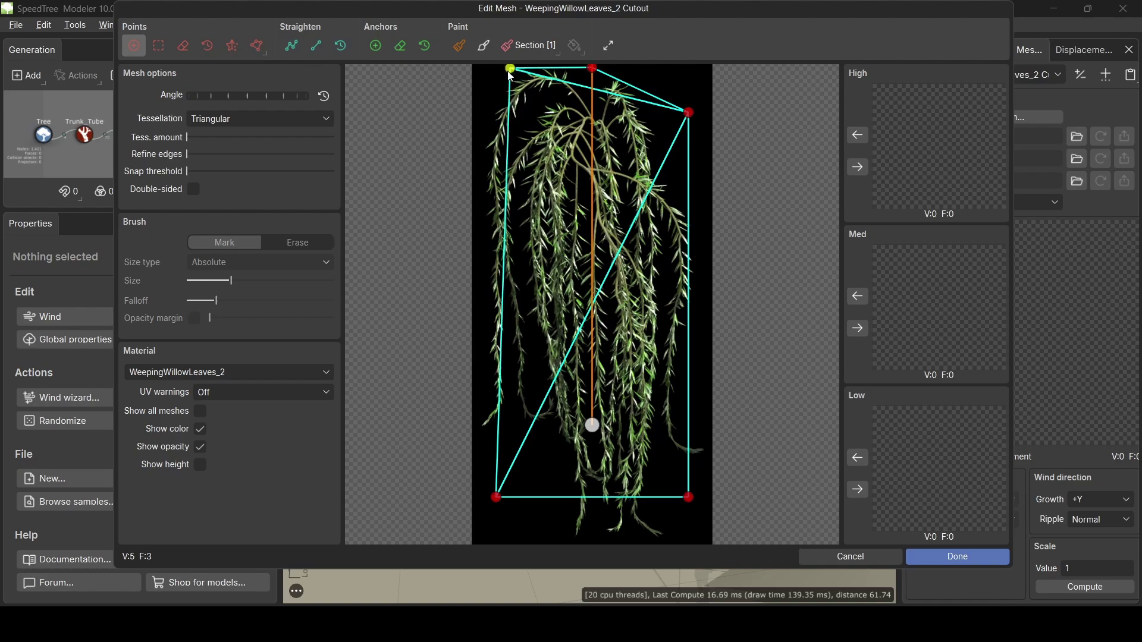
pyautogui.moveTo(506, 162); pyautogui.dragTo(472, 159)
pyautogui.moveTo(487, 369); pyautogui.dragTo(472, 376)
pyautogui.moveTo(497, 498); pyautogui.dragTo(483, 510)
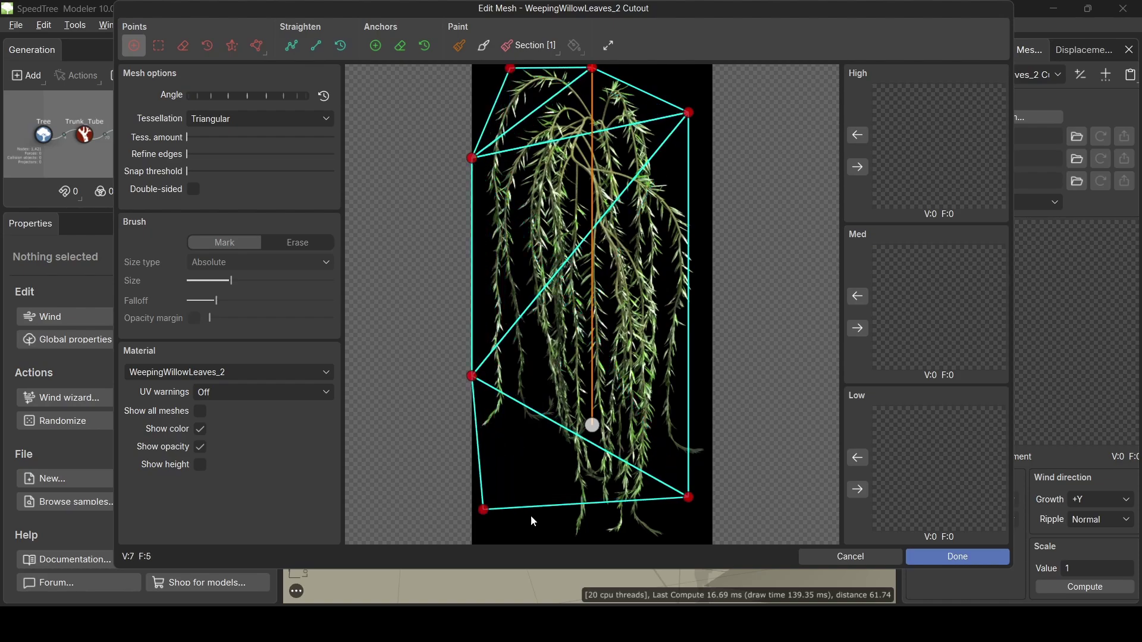
pyautogui.moveTo(689, 498); pyautogui.dragTo(710, 511)
pyautogui.moveTo(595, 511); pyautogui.dragTo(671, 540)
pyautogui.moveTo(696, 205); pyautogui.dragTo(707, 176)
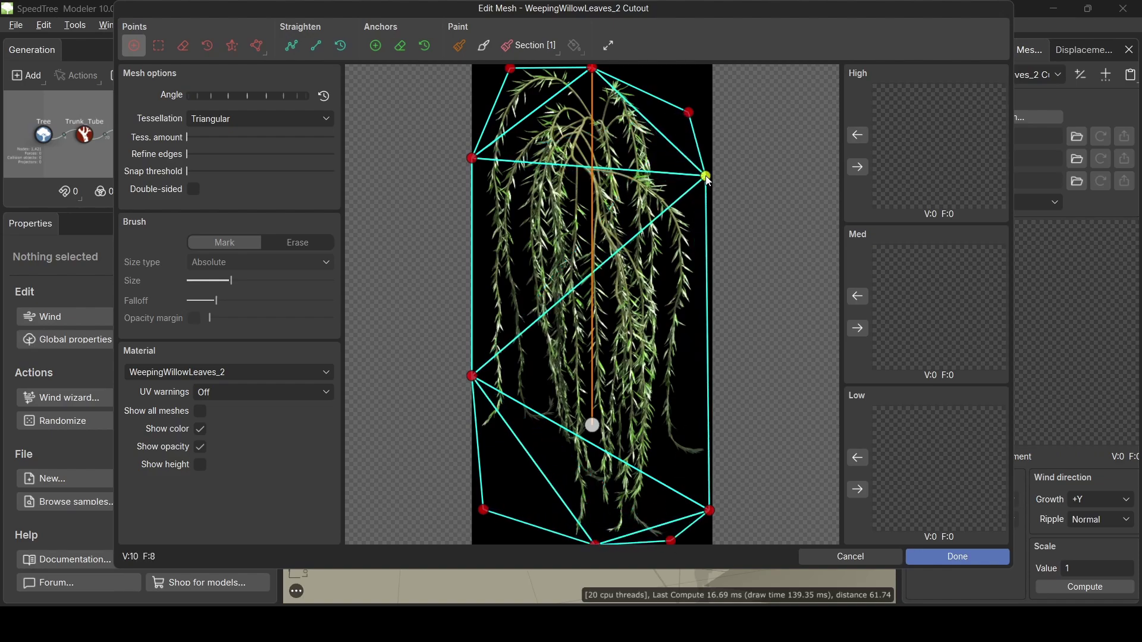
pyautogui.moveTo(692, 113); pyautogui.dragTo(682, 84)
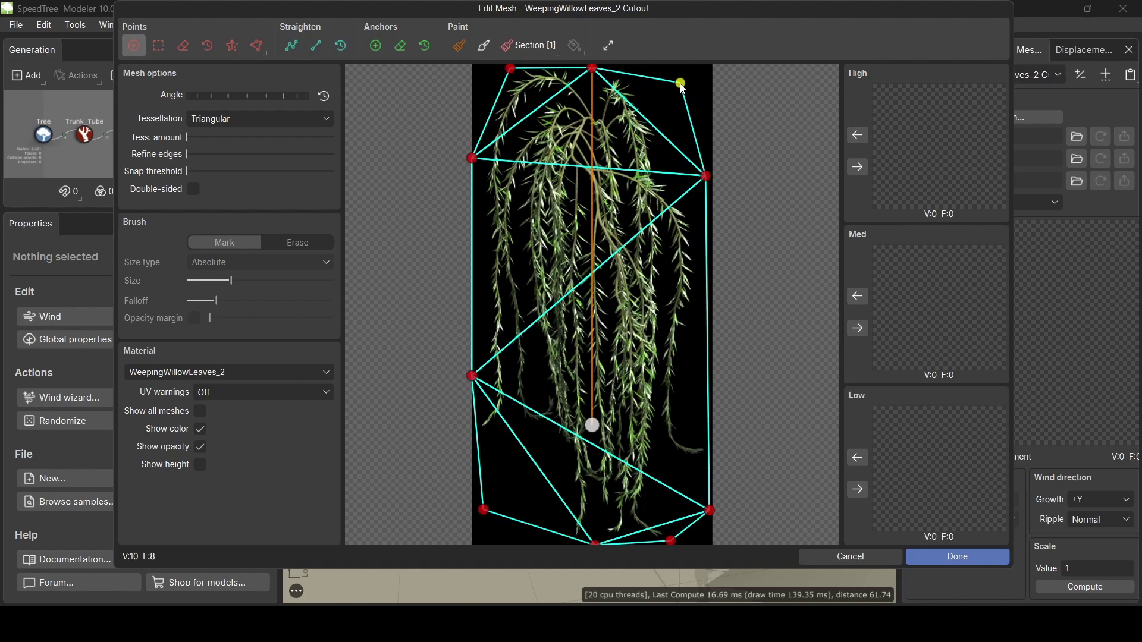
# Step: Add two interior points to the cutout mesh along its vertical centre line, in the upper and lower parts
pyautogui.click(593, 225)
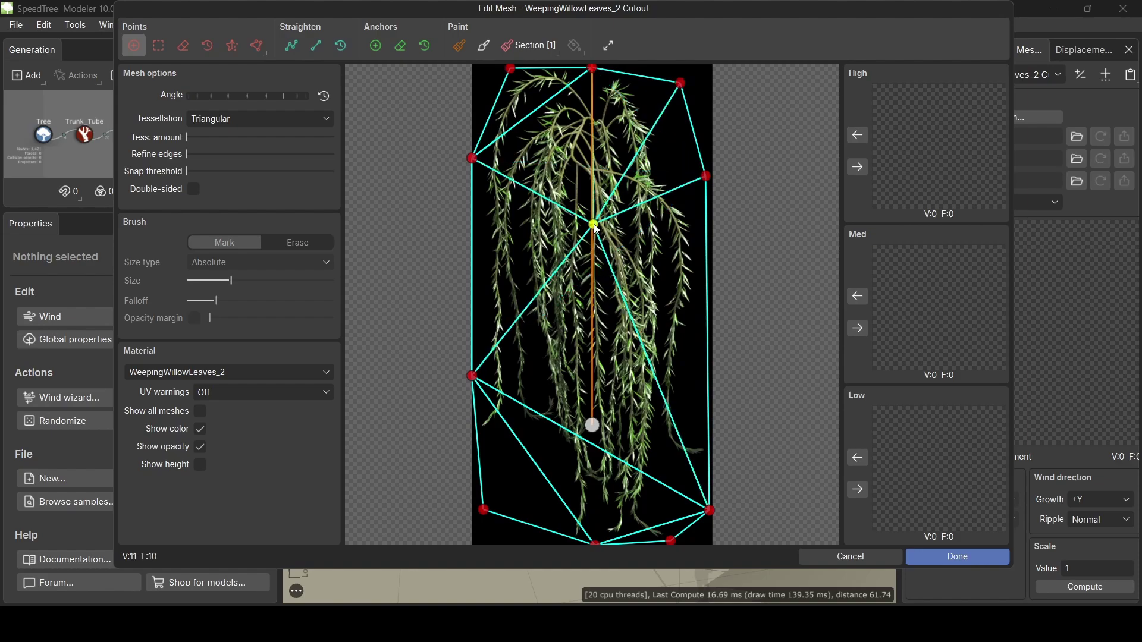
pyautogui.moveTo(596, 228); pyautogui.dragTo(597, 233)
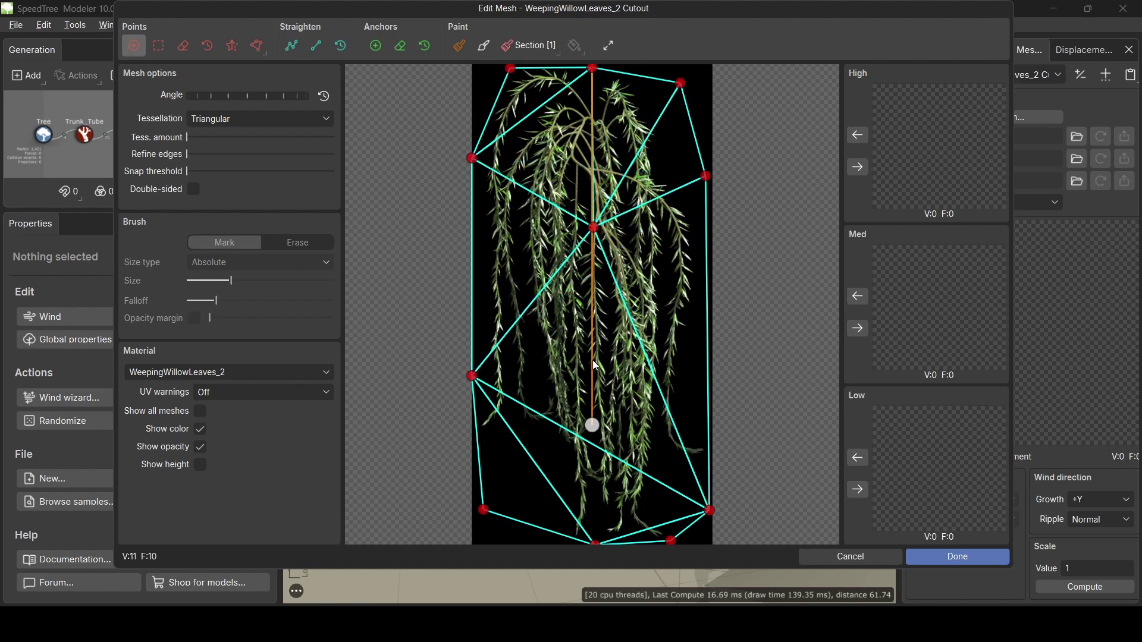
pyautogui.click(593, 386)
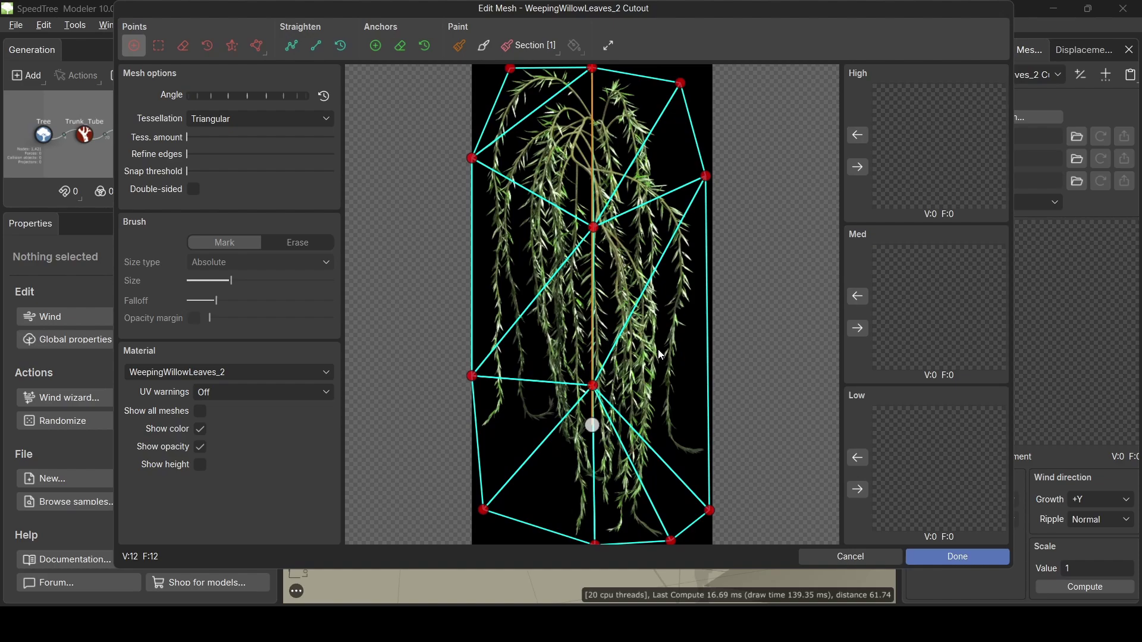
# Step: Store the foliage cutout mesh in the Low, Med and High detail levels
pyautogui.click(857, 490)
pyautogui.click(858, 328)
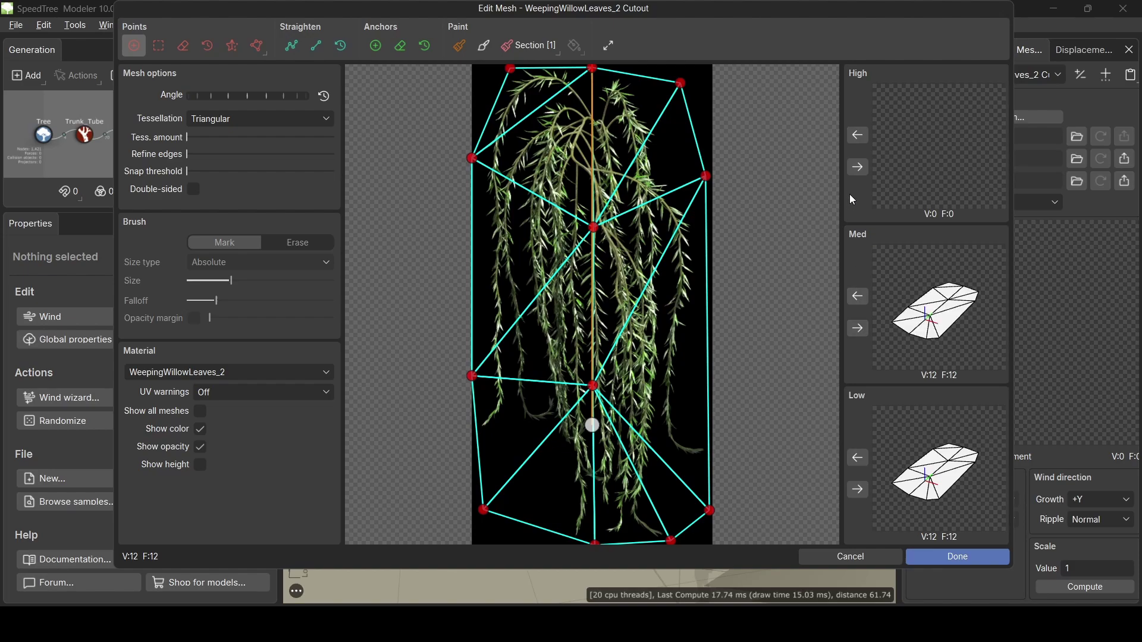
pyautogui.click(859, 171)
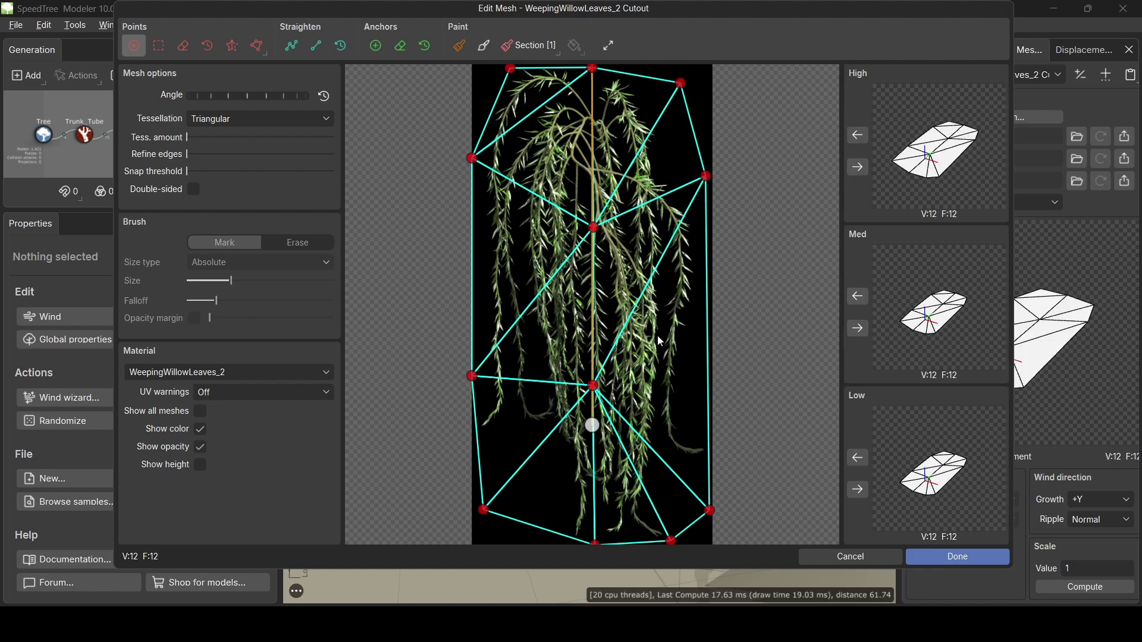
# Step: Re-anchor the cutout mesh near the top of the foliage with its growth direction pointing down, and store it in the Low, Med and High levels
pyautogui.moveTo(595, 428); pyautogui.dragTo(596, 125)
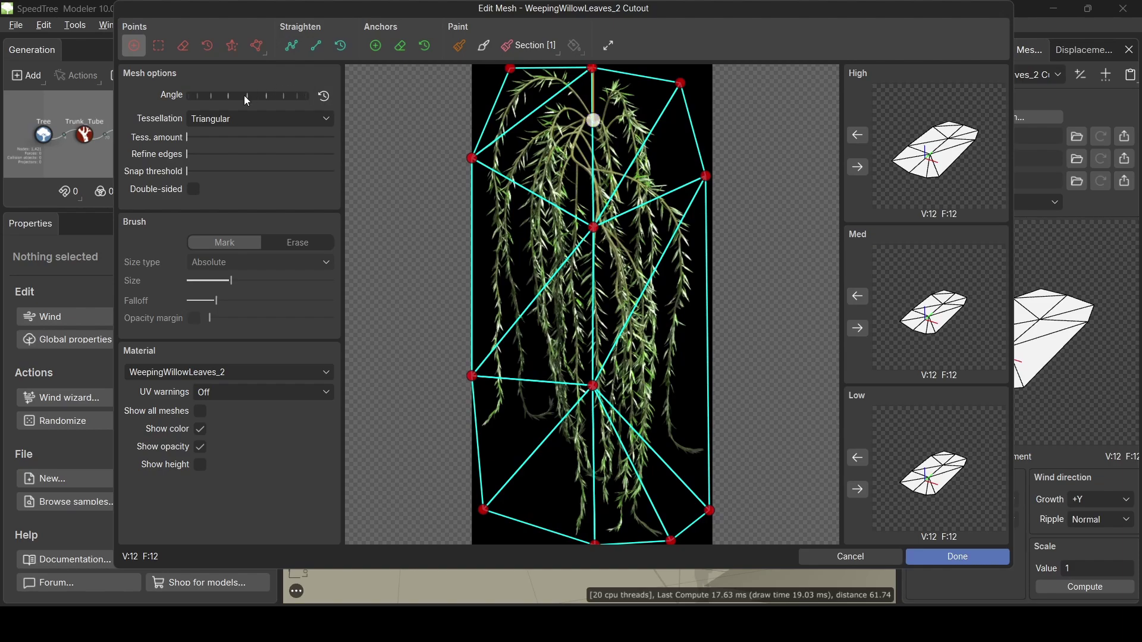
pyautogui.moveTo(209, 100); pyautogui.dragTo(235, 96)
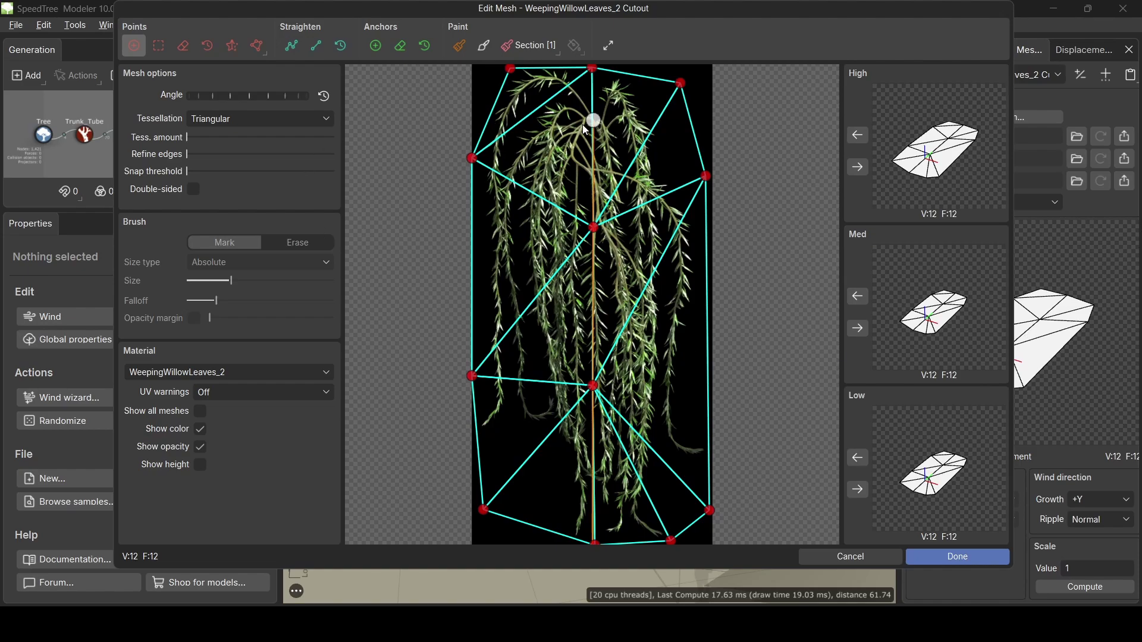
pyautogui.click(857, 491)
pyautogui.click(858, 328)
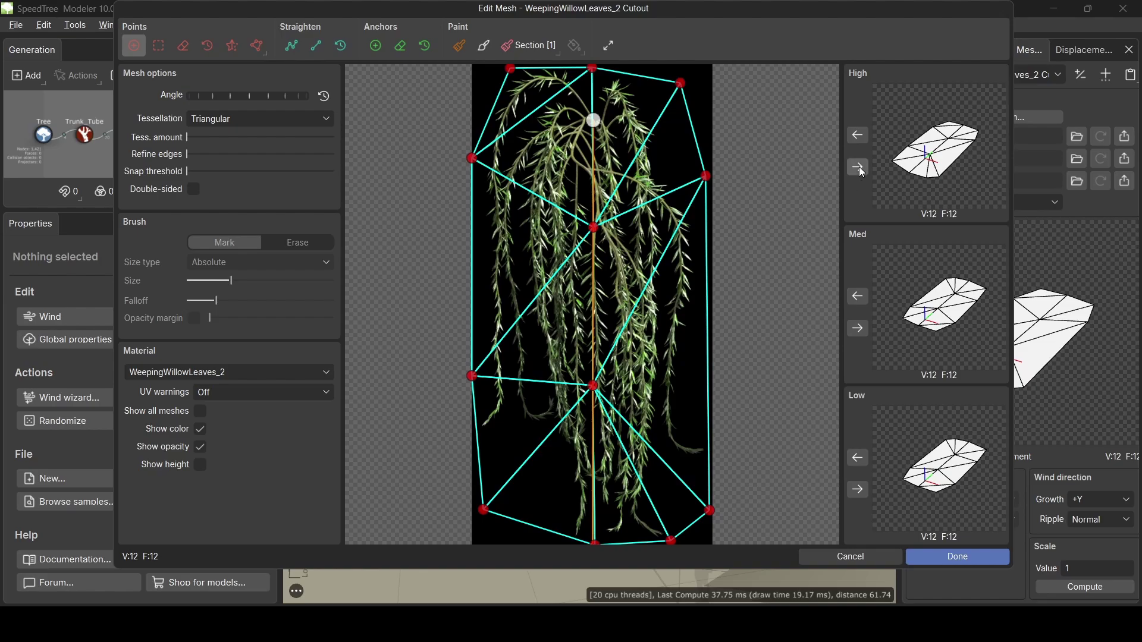
pyautogui.click(956, 557)
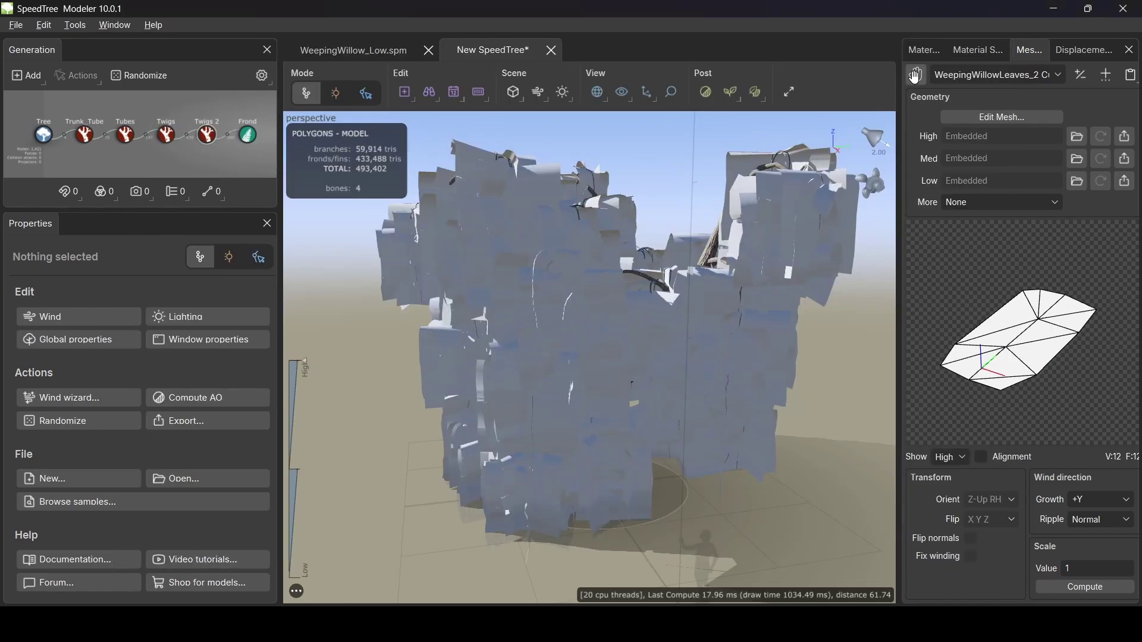
# Step: Apply the WeepingWillowLeaves_2 cutout mesh and material to the fronds, and inspect the whole tree
pyautogui.click(926, 50)
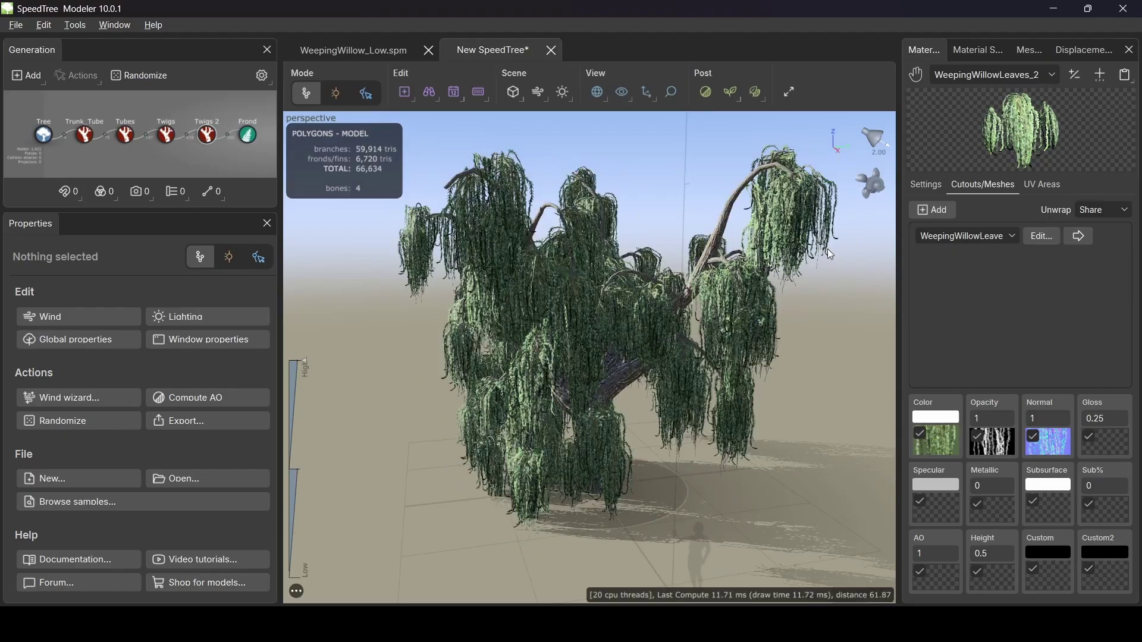
pyautogui.moveTo(678, 217); pyautogui.dragTo(734, 220)
pyautogui.scroll(3, 600, 304)
pyautogui.scroll(-5, 600, 303)
pyautogui.moveTo(614, 326); pyautogui.dragTo(553, 226)
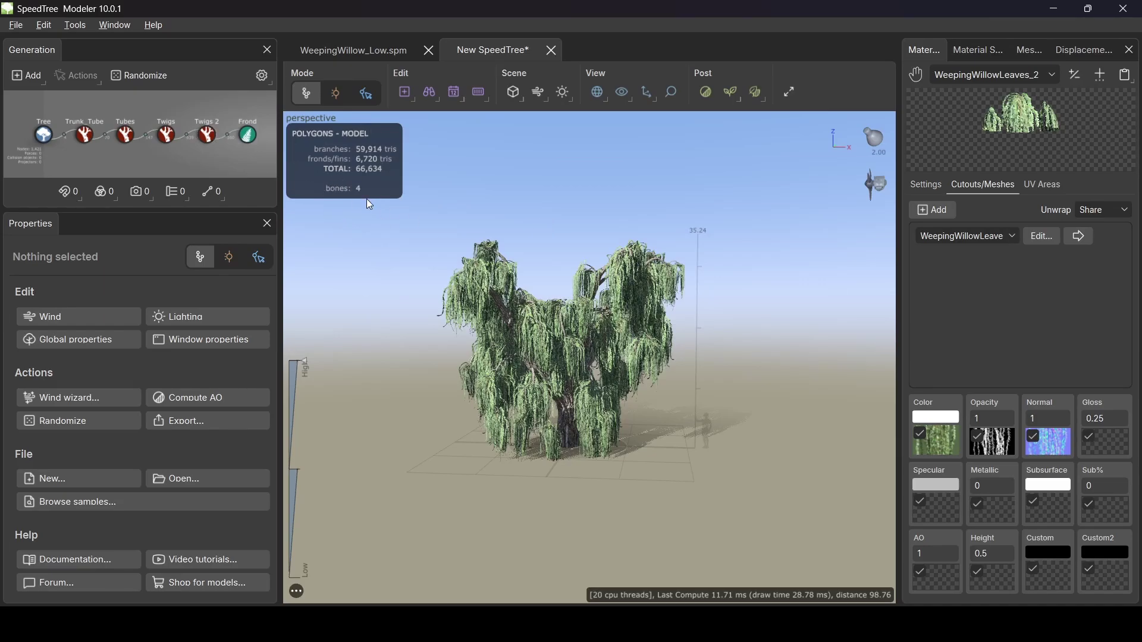
pyautogui.moveTo(561, 286); pyautogui.dragTo(563, 308)
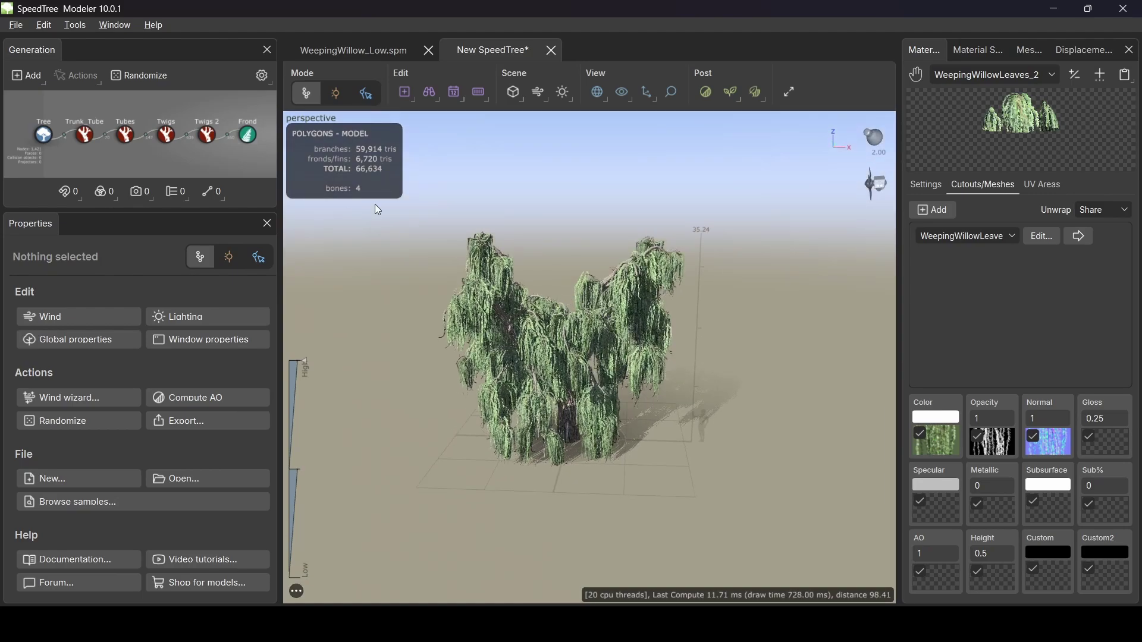
# Step: Hide the Frond generator so that only the bare trunk, branches and twigs are displayed
pyautogui.click(250, 144)
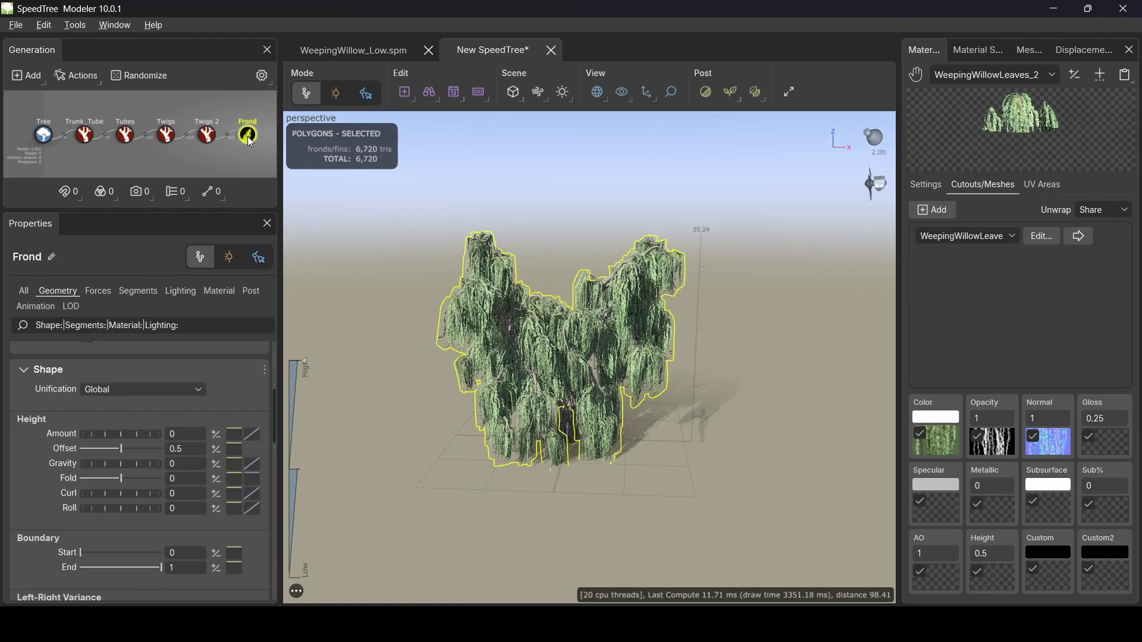
pyautogui.moveTo(684, 375); pyautogui.dragTo(593, 394)
pyautogui.scroll(6, 595, 398)
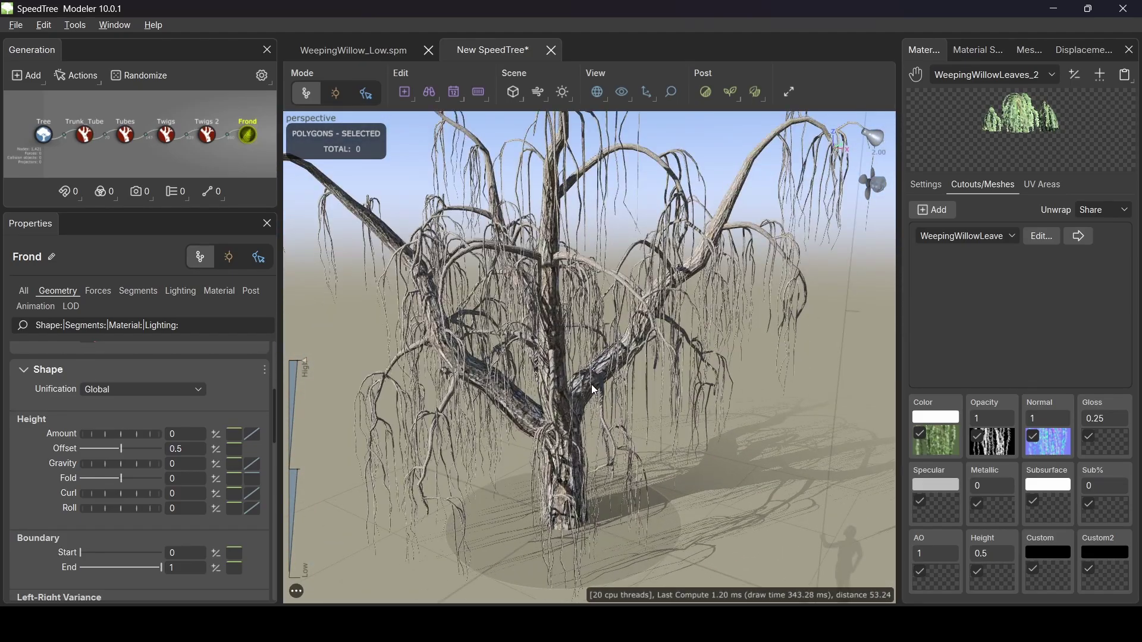
pyautogui.scroll(4, 550, 261)
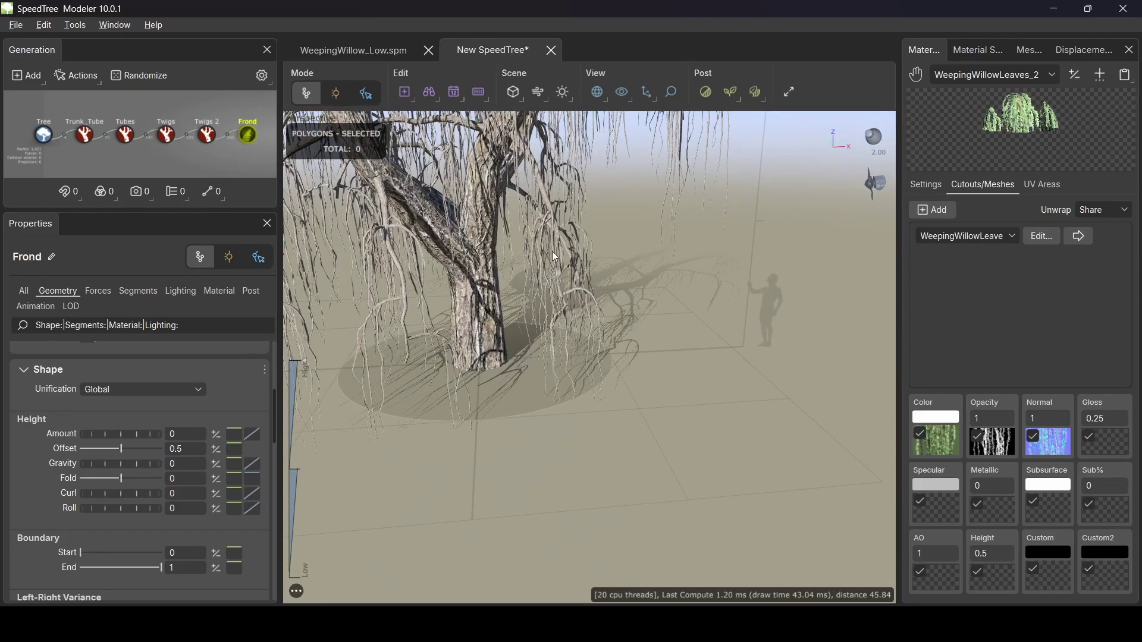
# Step: Set the Trunk_Tube's relative length segments to 0.2
pyautogui.click(619, 296)
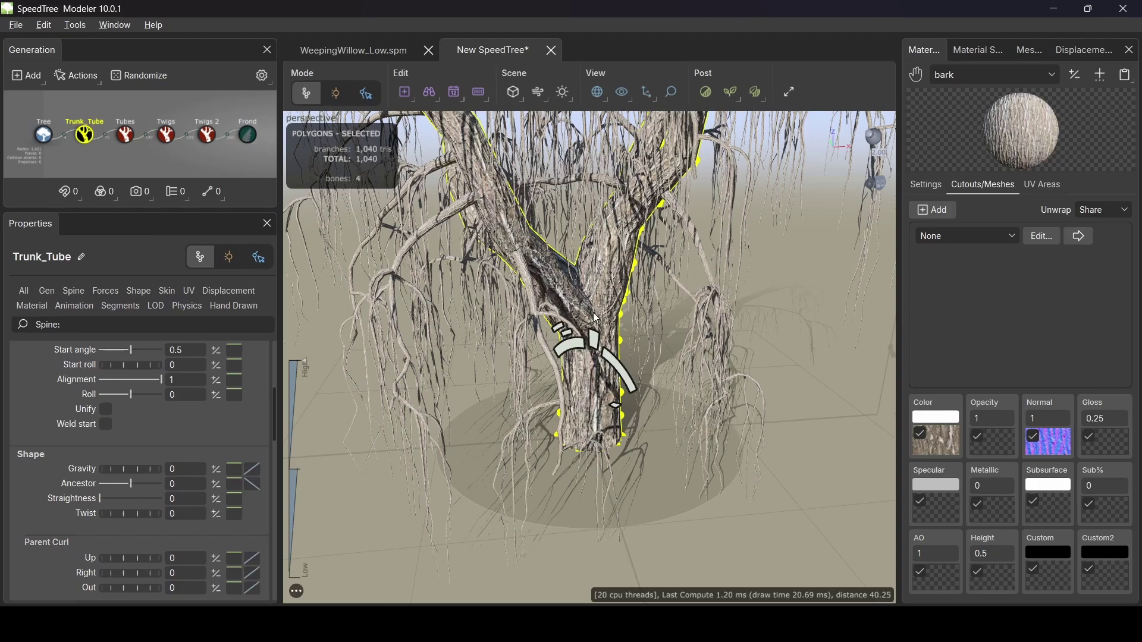
pyautogui.moveTo(619, 296); pyautogui.dragTo(122, 165)
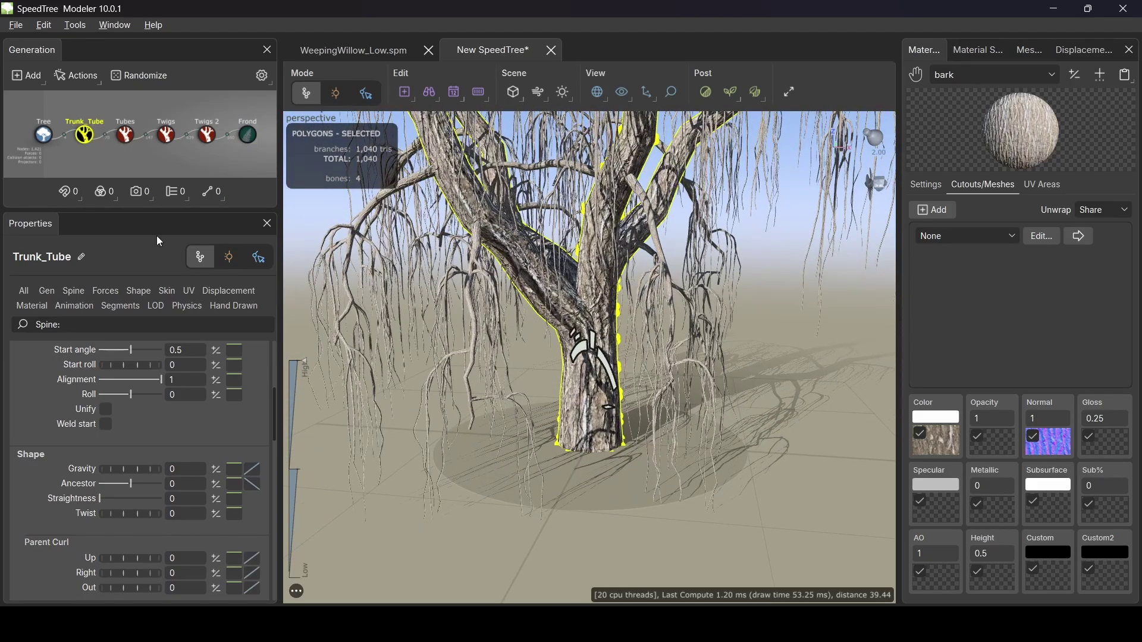
pyautogui.click(116, 306)
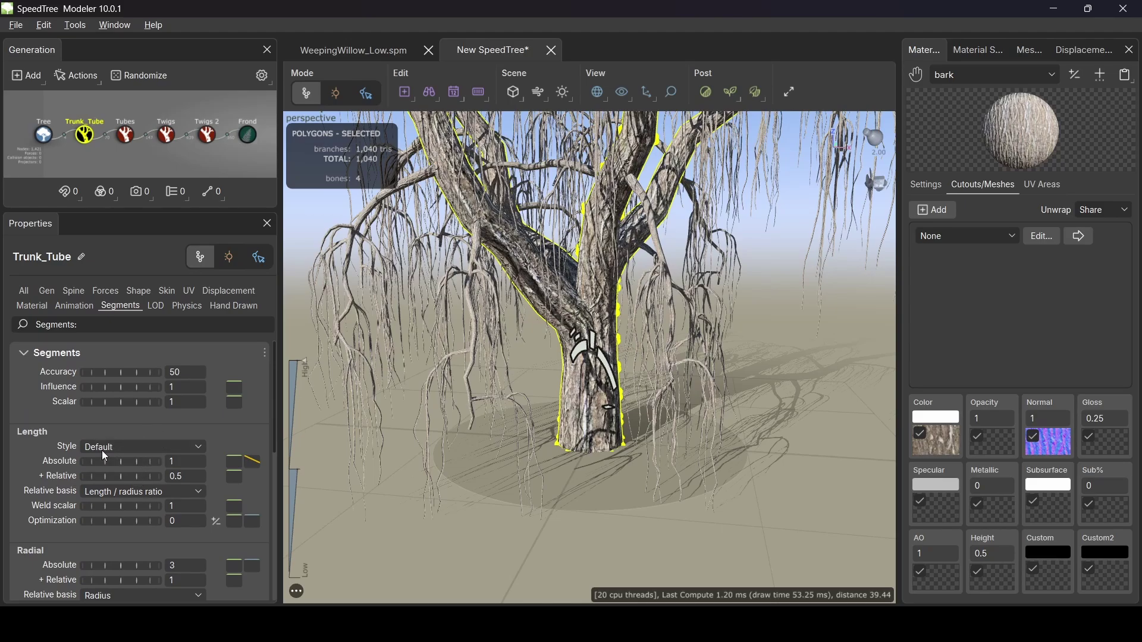
pyautogui.doubleClick(178, 462)
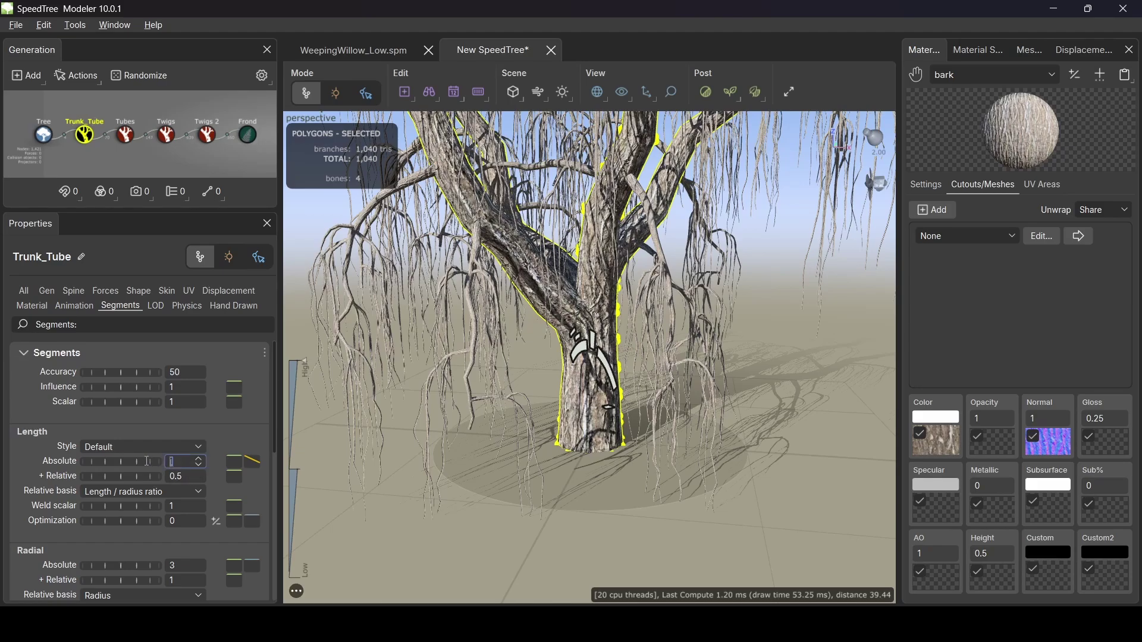
pyautogui.click(184, 477)
pyautogui.press('BackSpace')
pyautogui.write('2')
pyautogui.press('Return')
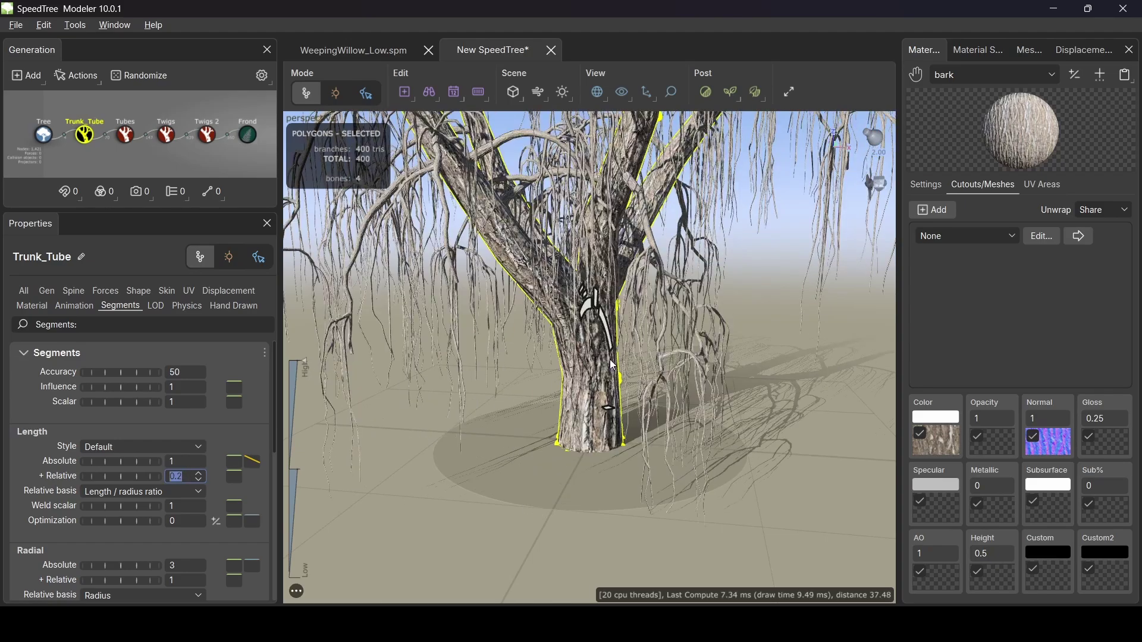
# Step: Switch the viewport to the Scribed display mode to show the tree's polygon edges
pyautogui.scroll(-5, 674, 317)
pyautogui.moveTo(663, 352); pyautogui.dragTo(568, 399)
pyautogui.scroll(1, 601, 324)
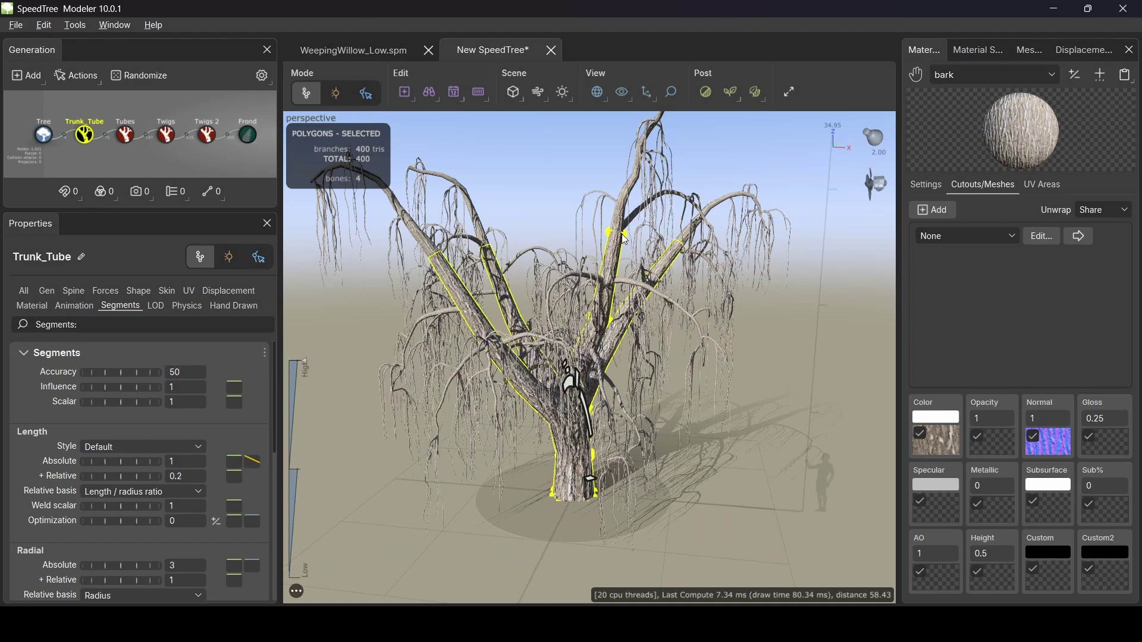
pyautogui.click(598, 92)
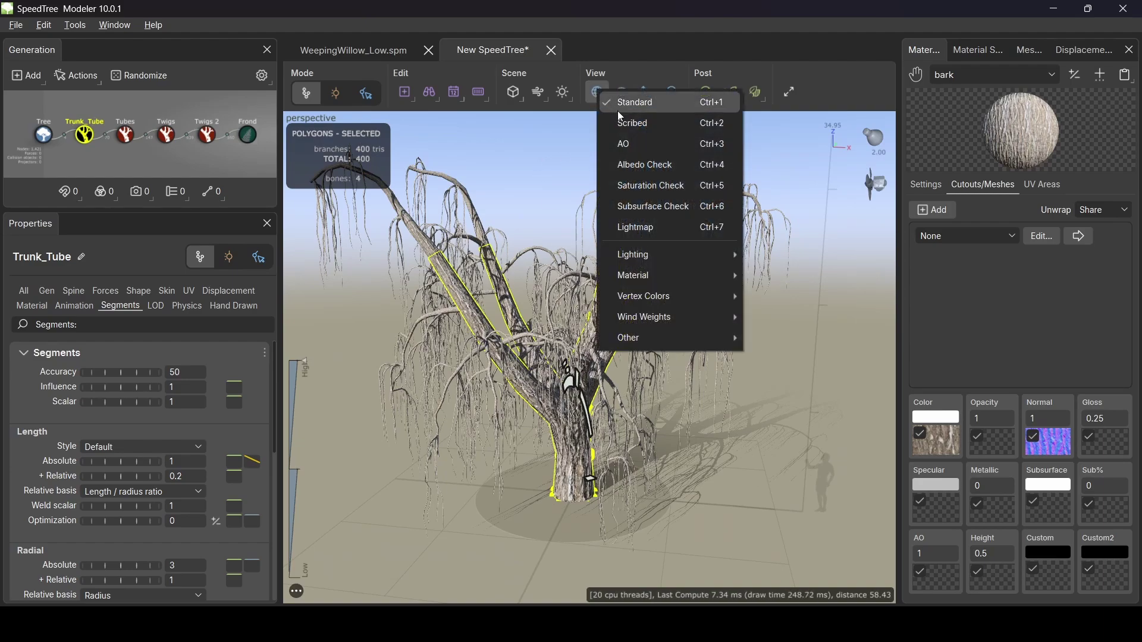
pyautogui.click(665, 123)
pyautogui.scroll(7, 665, 122)
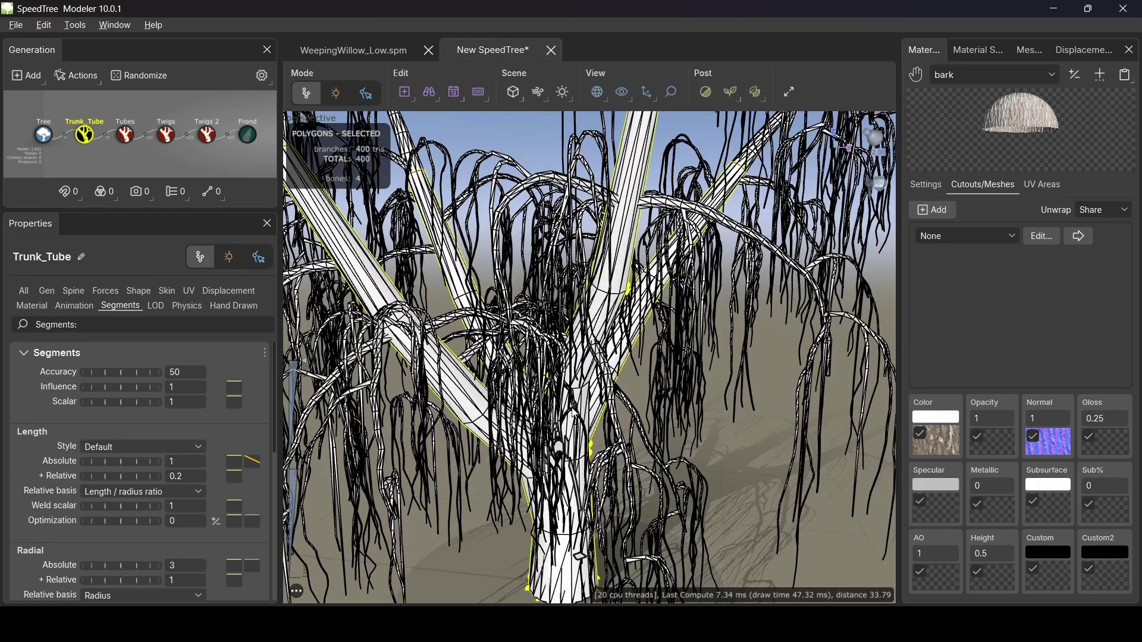
# Step: Hide the Twigs 2 and Twigs generators, leaving only the trunk and main branches displayed
pyautogui.scroll(-1, 574, 416)
pyautogui.click(205, 139)
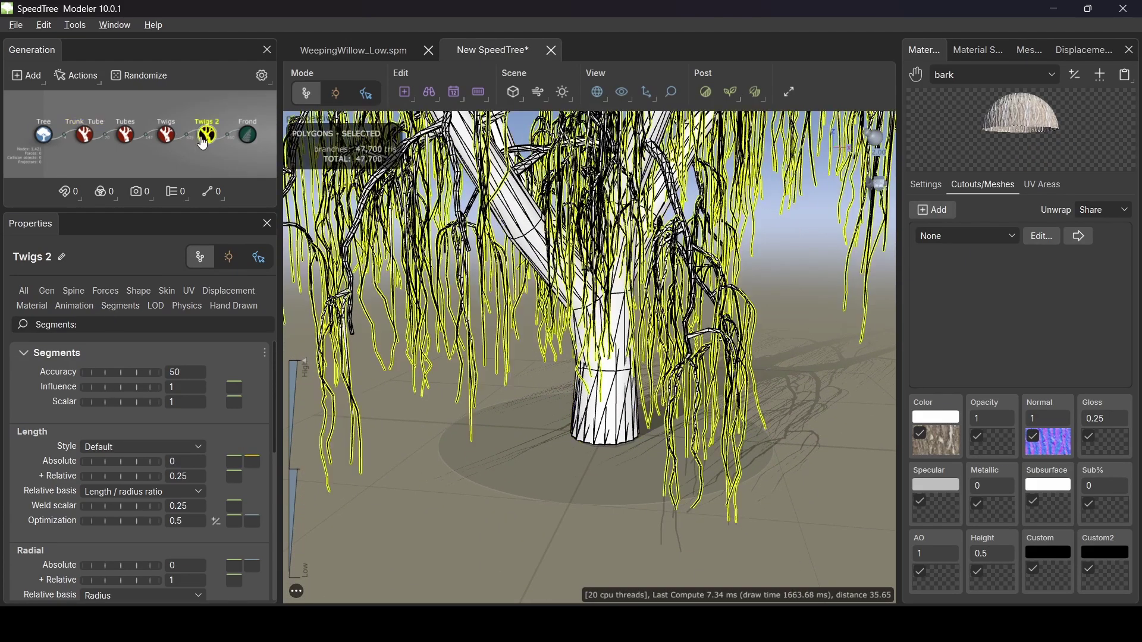
pyautogui.click(167, 137)
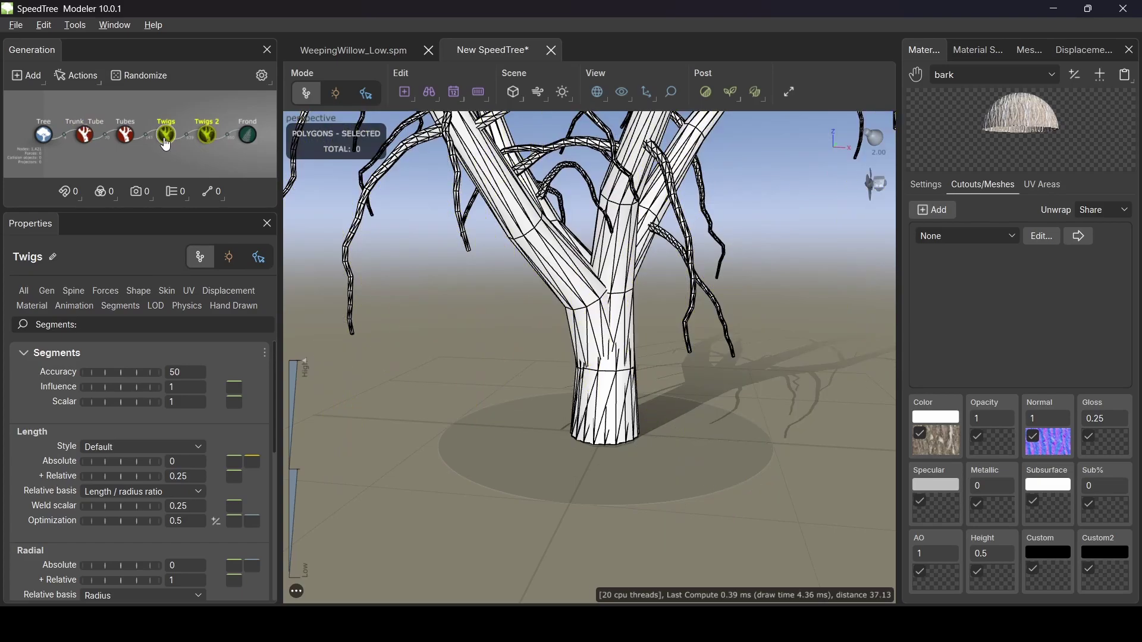
pyautogui.moveTo(598, 272); pyautogui.dragTo(536, 351)
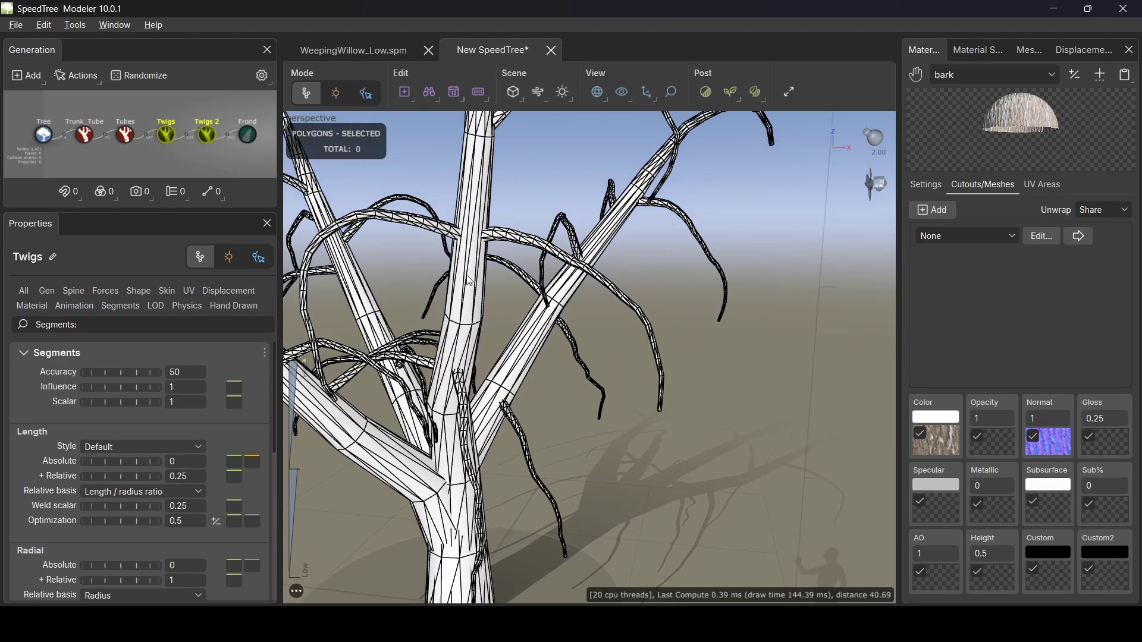
# Step: Try a relative length segment value of 0.44 on Trunk_Tube, and set it back to 0.2
pyautogui.click(463, 275)
pyautogui.moveTo(134, 481)
pyautogui.mouseDown()
pyautogui.moveTo(126, 473)
pyautogui.moveTo(202, 475)
pyautogui.moveTo(124, 466)
pyautogui.moveTo(136, 468)
pyautogui.mouseUp()
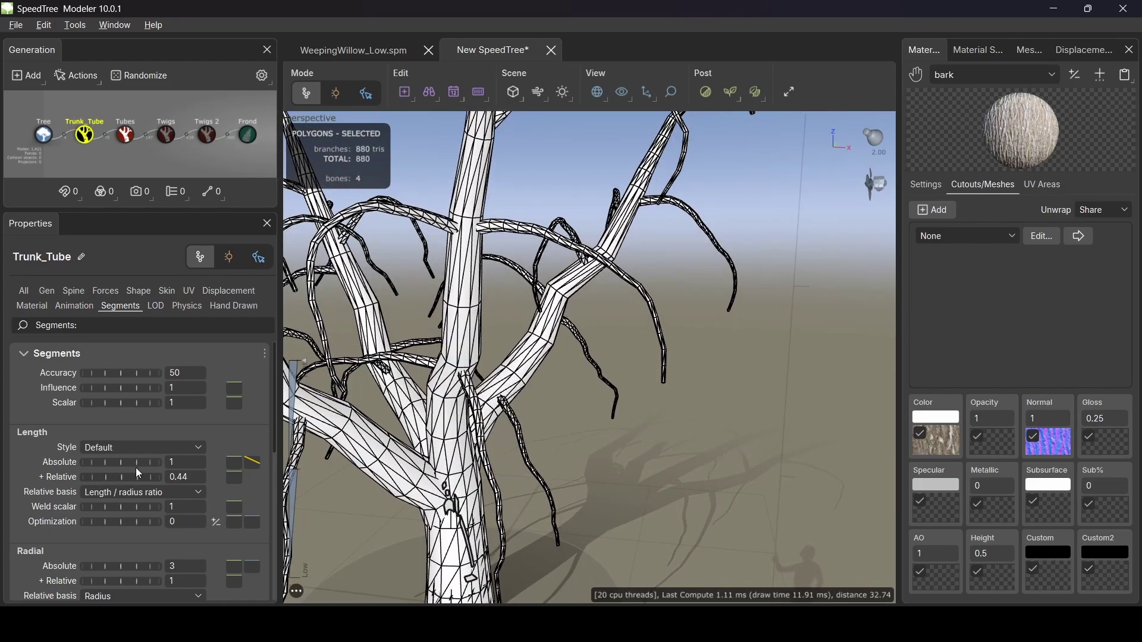
pyautogui.doubleClick(179, 479)
pyautogui.write('2')
pyautogui.press('Return')
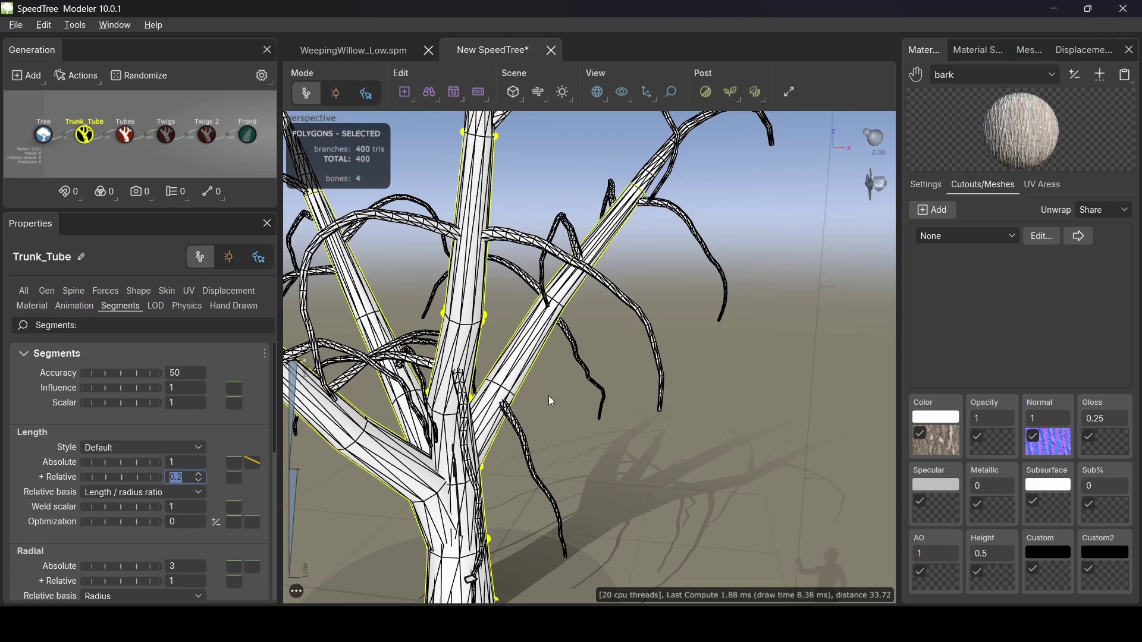
# Step: Set the Trunk_Tube's radial segments to 0 absolute and 0.75 relative
pyautogui.scroll(-5, 548, 395)
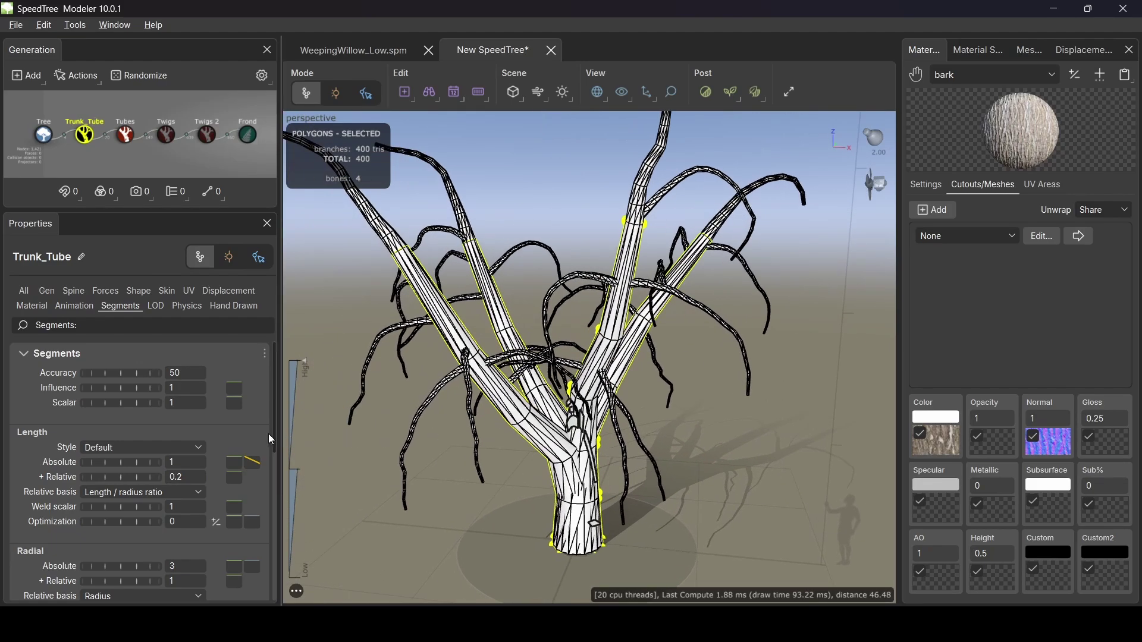
pyautogui.scroll(-3, 193, 464)
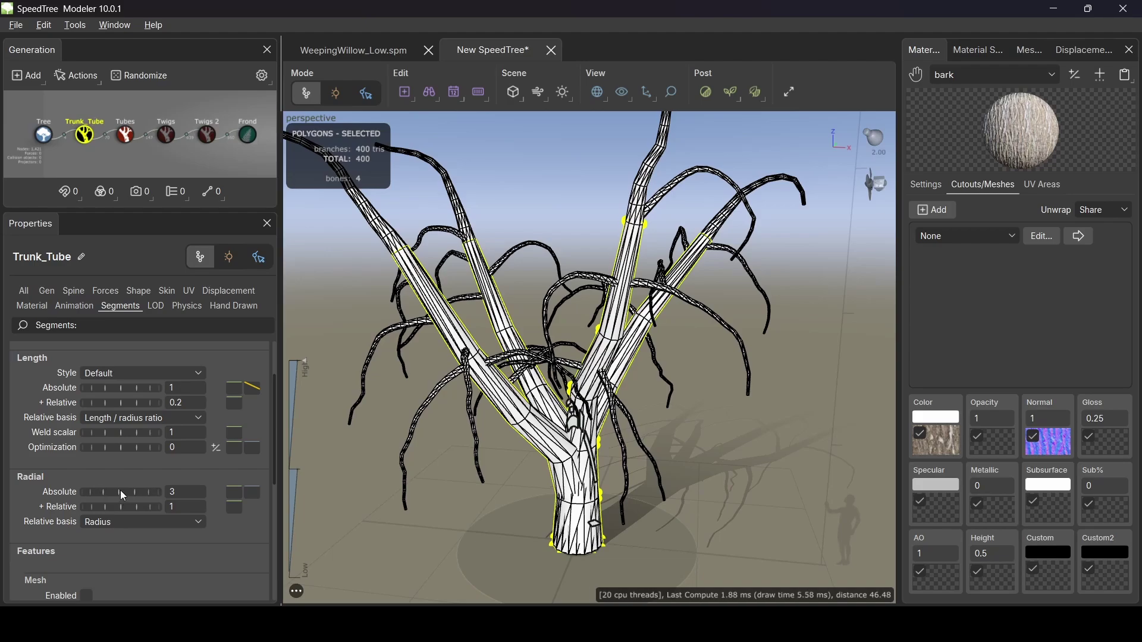
pyautogui.moveTo(120, 492); pyautogui.dragTo(89, 491)
pyautogui.doubleClick(174, 507)
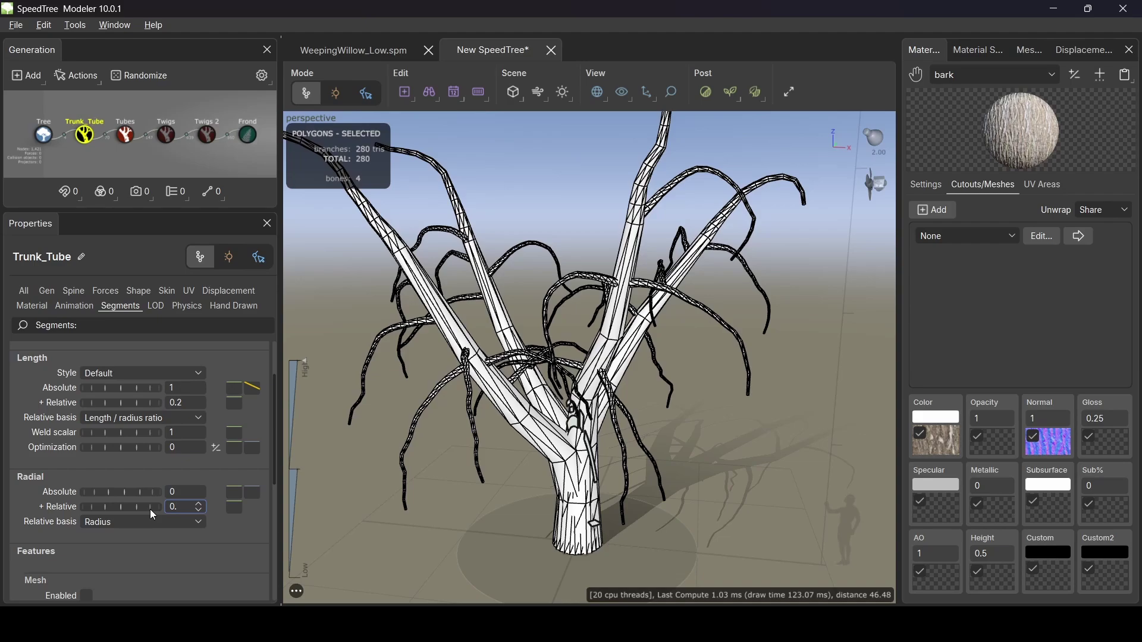
pyautogui.write('0.75')
pyautogui.press('Return')
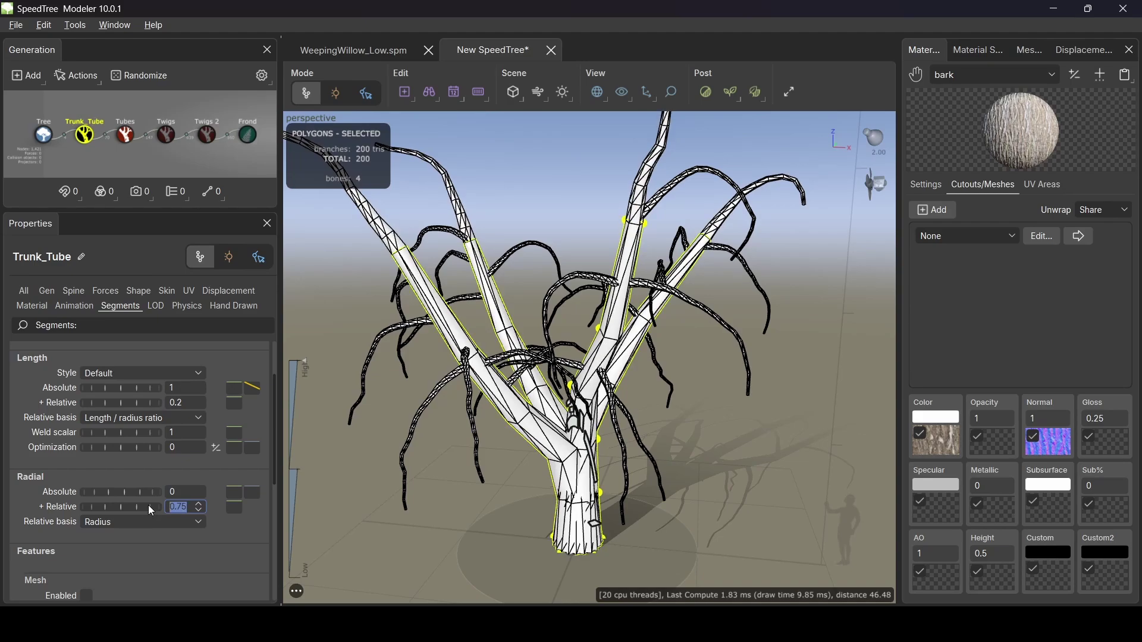
pyautogui.click(586, 172)
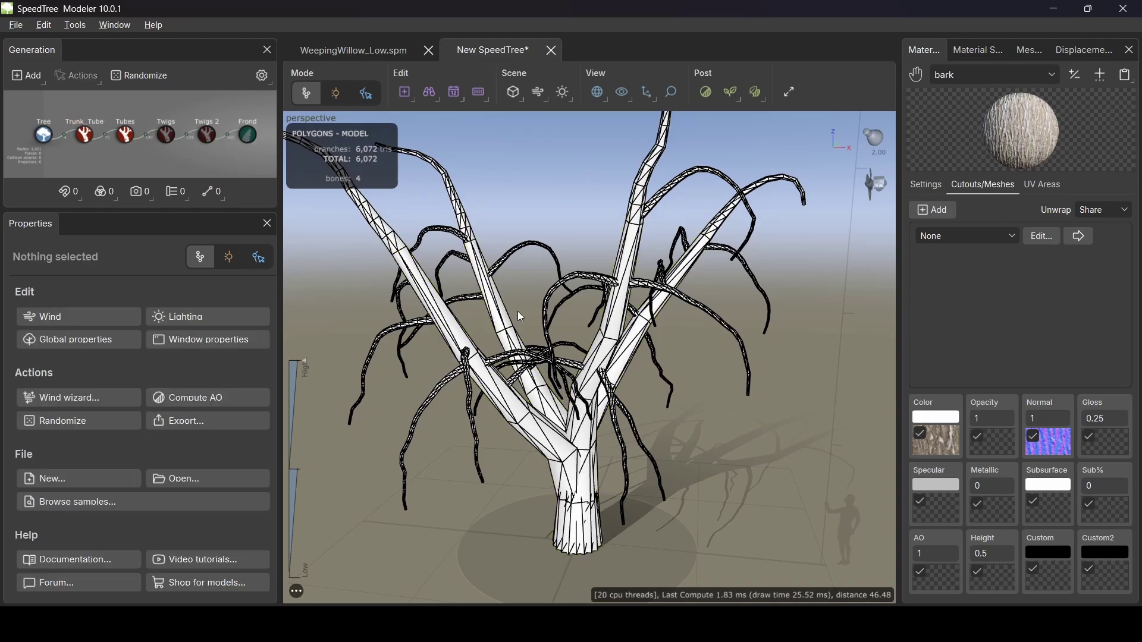
# Step: Set the relative length segments of the Tubes branches to 0.3
pyautogui.click(127, 134)
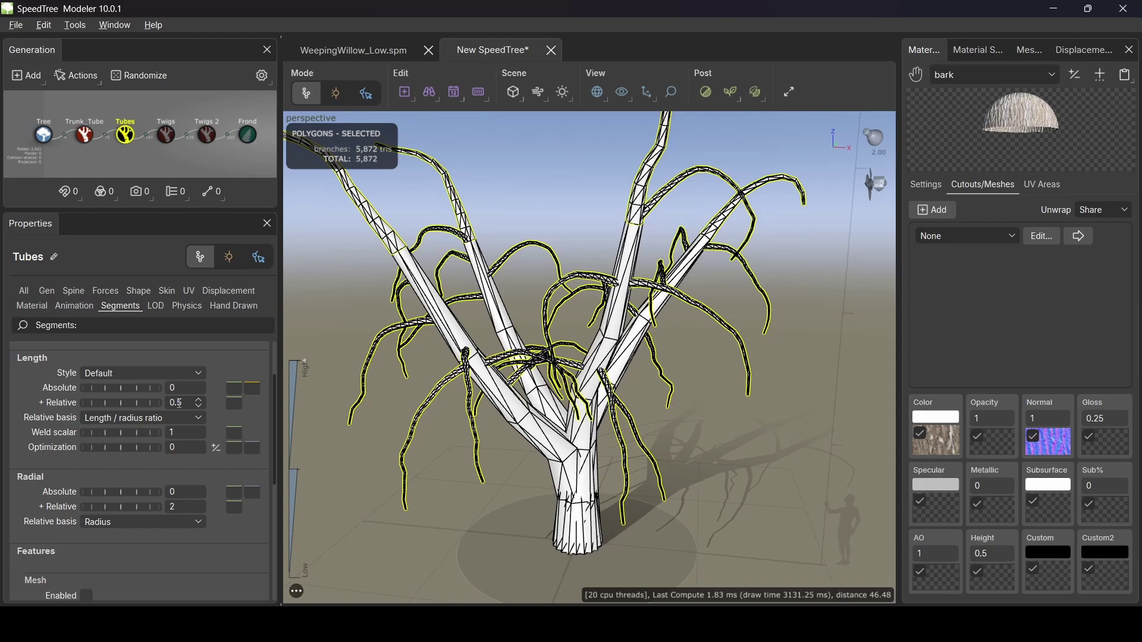
pyautogui.moveTo(178, 402); pyautogui.dragTo(195, 420)
pyautogui.write('3')
pyautogui.press('Return')
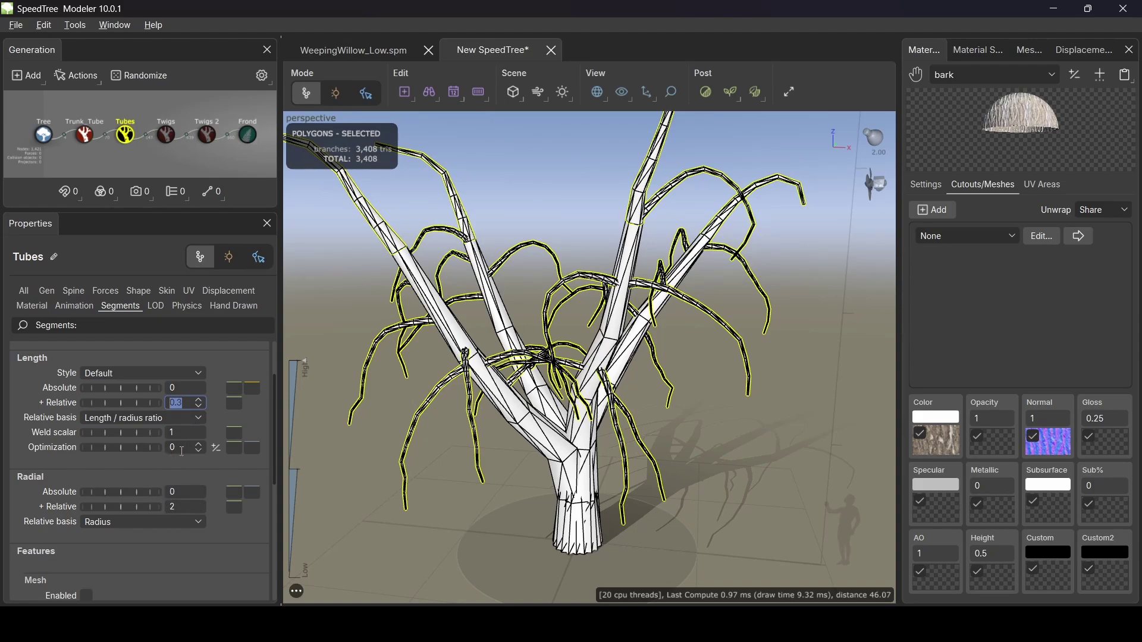
# Step: Set the Tubes branches' length optimization to 1.5 and their relative radial segments to 0.04
pyautogui.moveTo(182, 451); pyautogui.dragTo(165, 452)
pyautogui.press('Return')
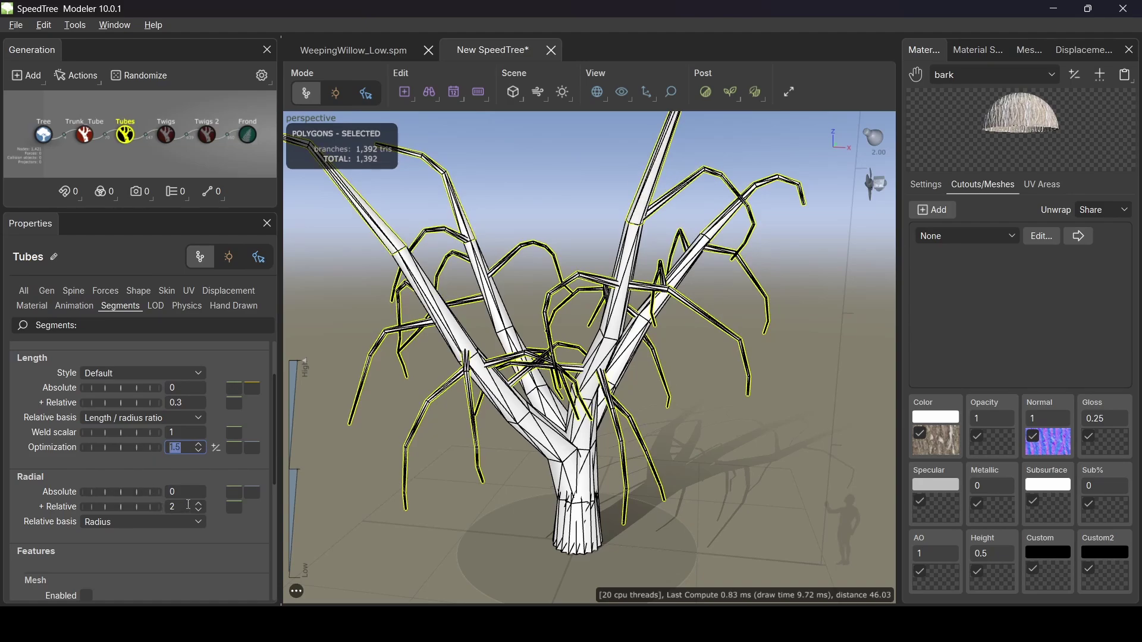
pyautogui.moveTo(155, 502); pyautogui.dragTo(143, 507)
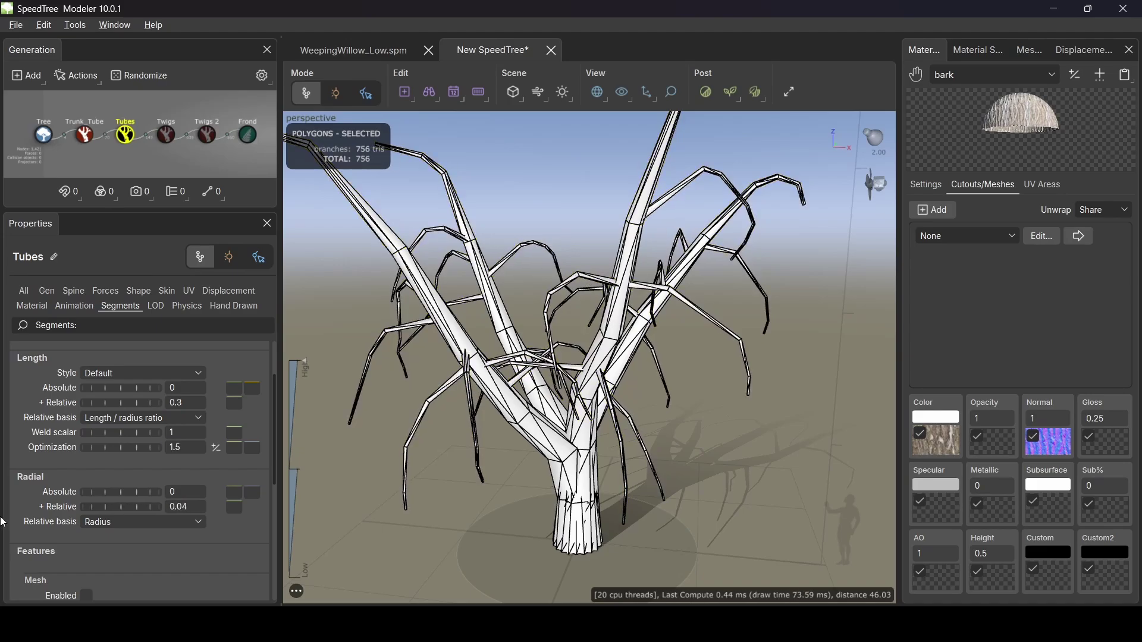
pyautogui.moveTo(490, 485); pyautogui.dragTo(474, 466)
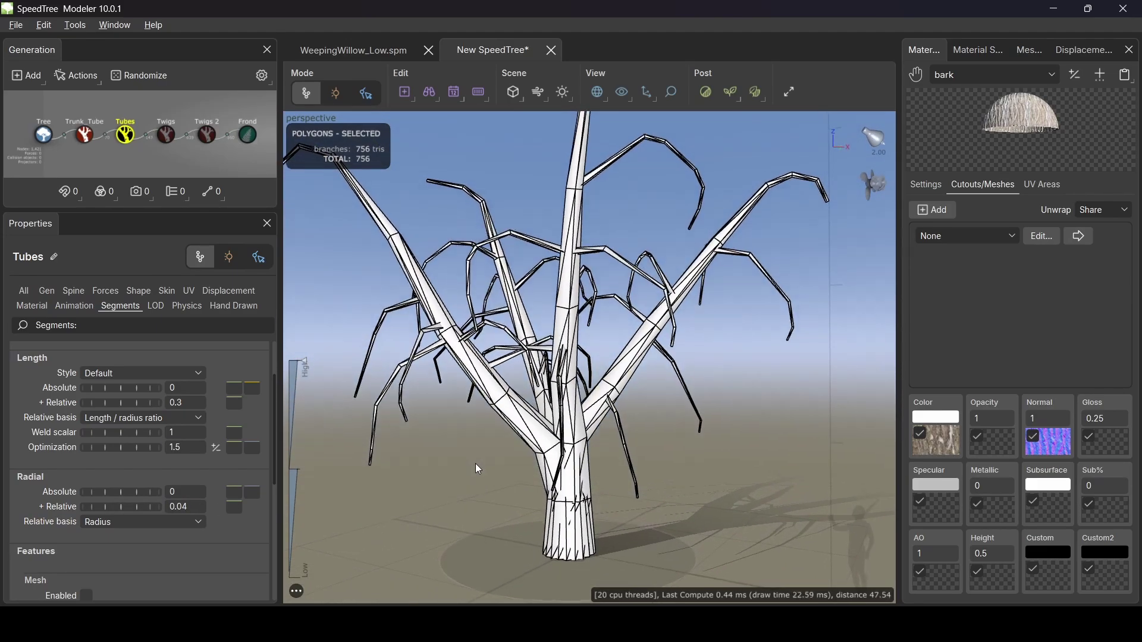
# Step: Unhide the Twigs branches and set their length optimization to 2 and relative radial segments to 0.05
pyautogui.click(170, 132)
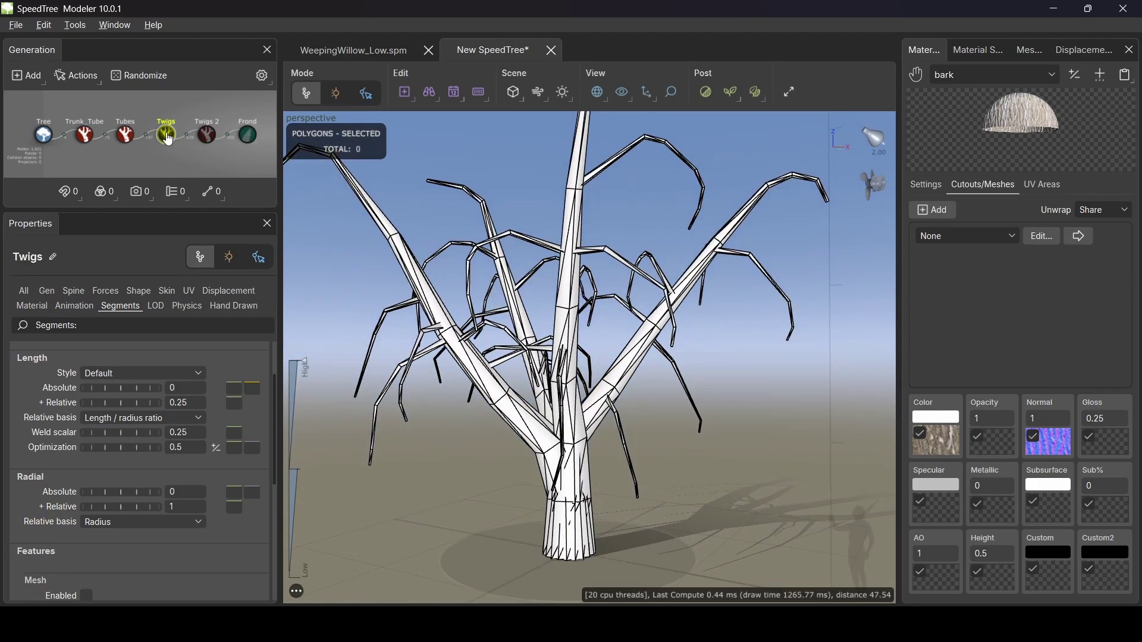
pyautogui.moveTo(555, 483); pyautogui.dragTo(531, 388)
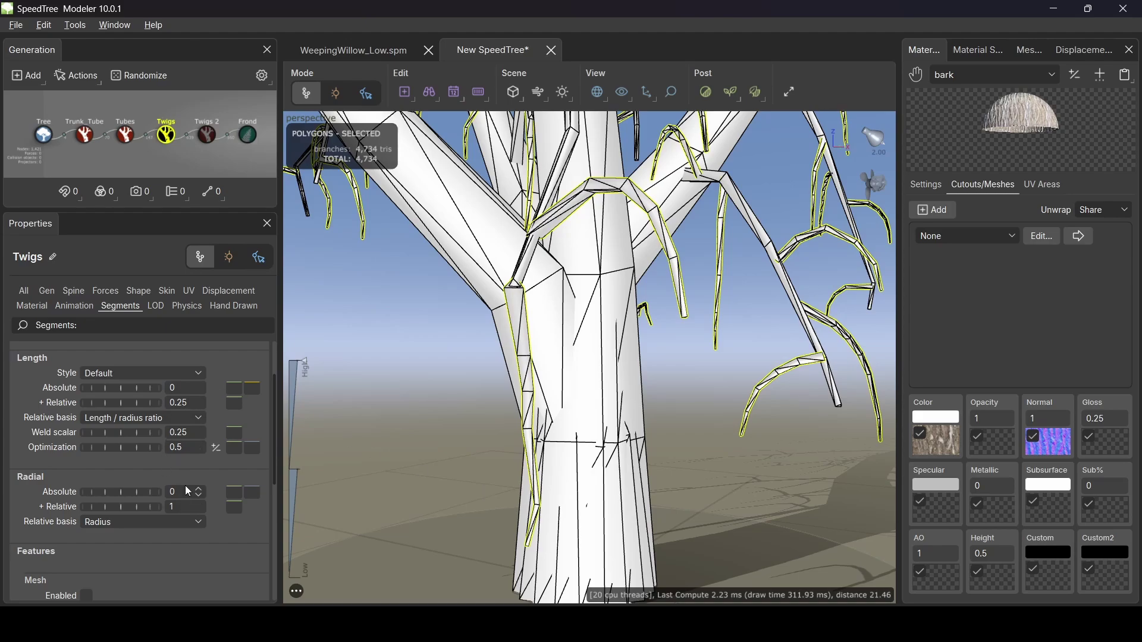
pyautogui.moveTo(188, 451); pyautogui.dragTo(167, 453)
pyautogui.press('Return')
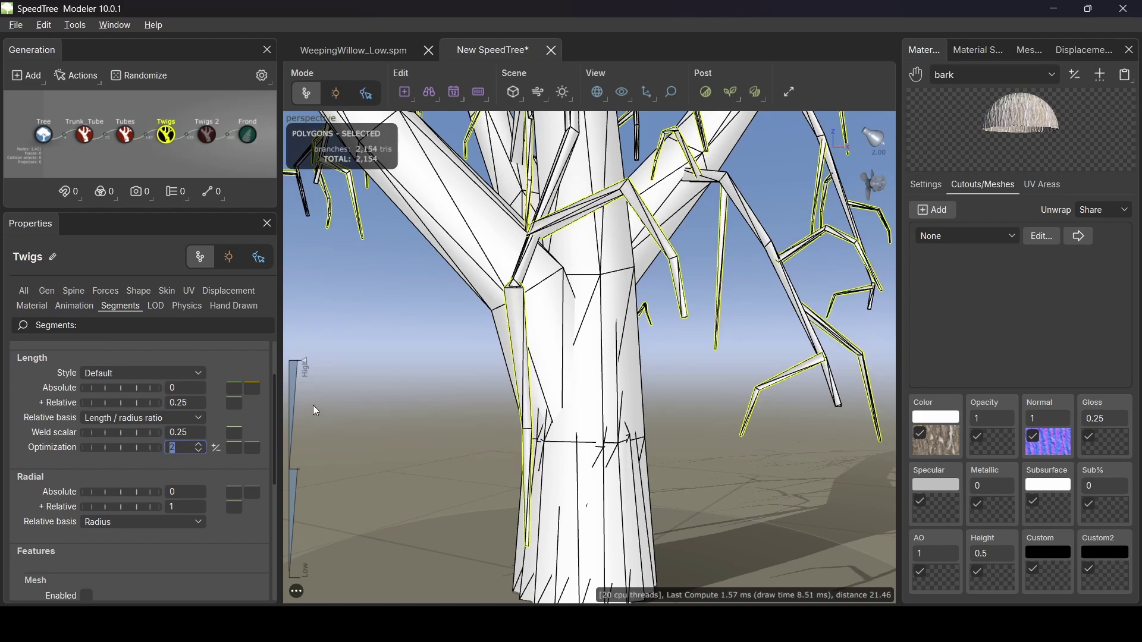
pyautogui.click(169, 507)
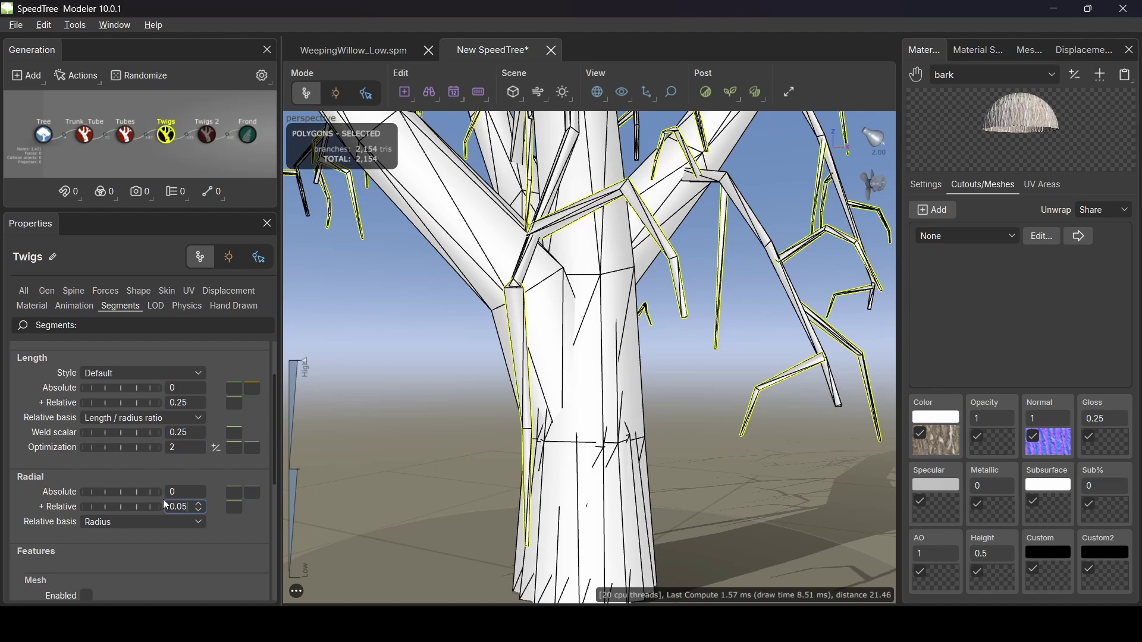
pyautogui.press('Return')
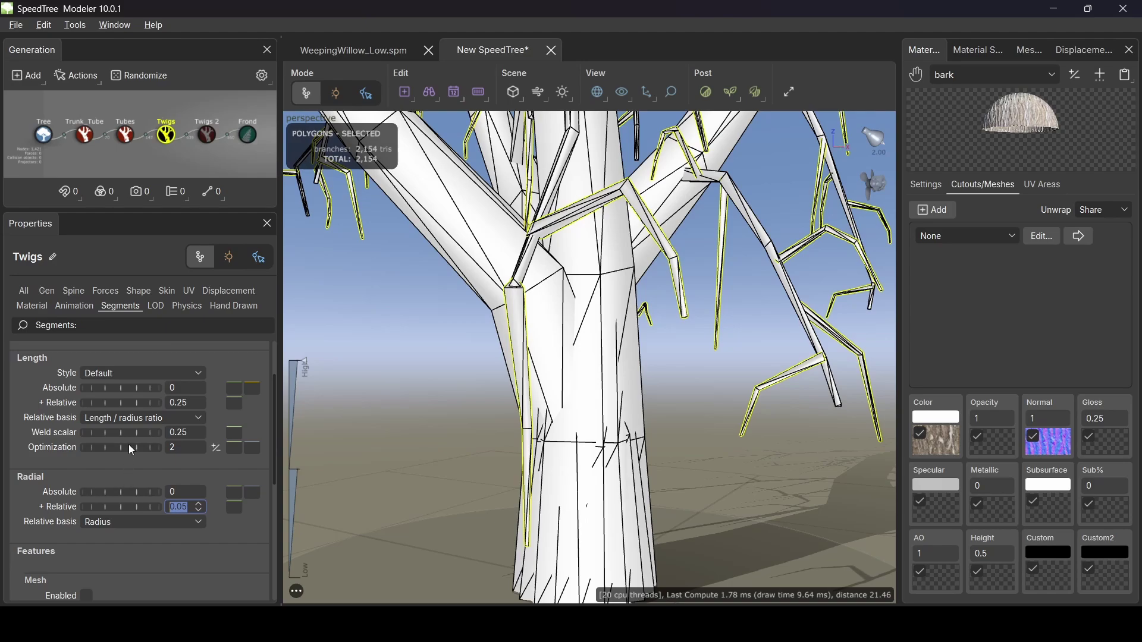
# Step: Set the overall segments scalar of the Twigs branches to 2
pyautogui.scroll(2, 129, 444)
pyautogui.click(172, 403)
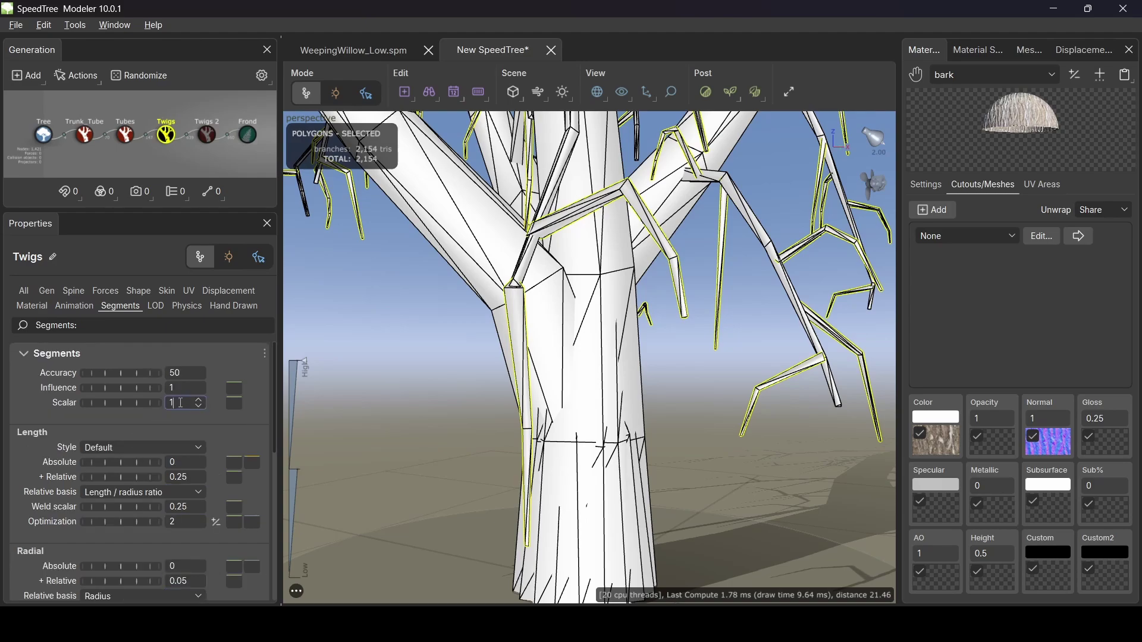
pyautogui.write('2')
pyautogui.press('Return')
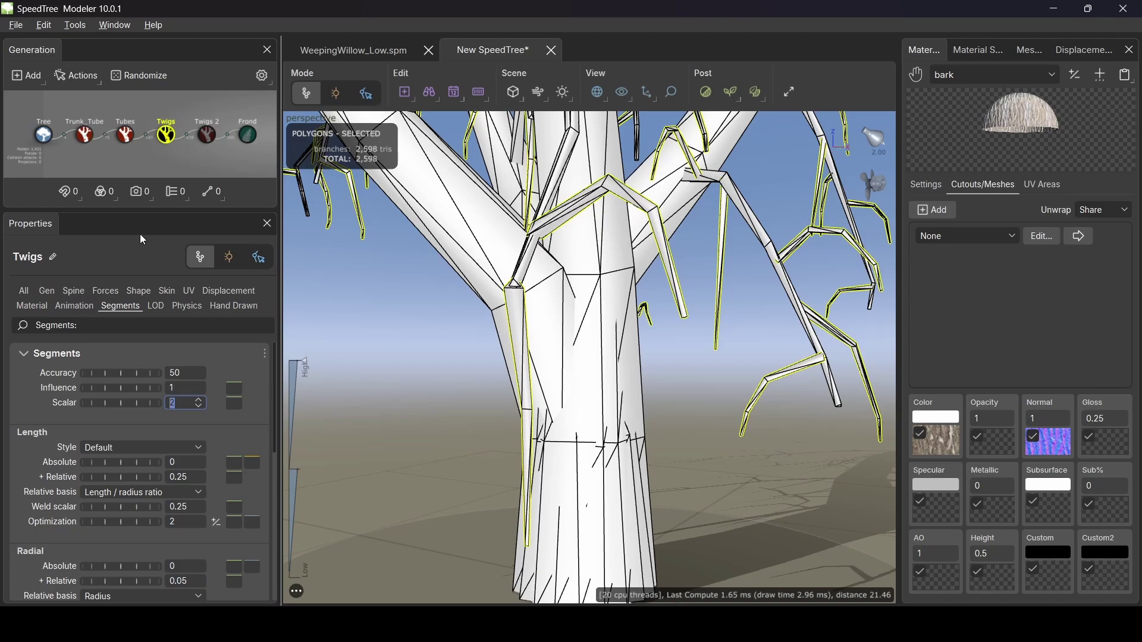
pyautogui.scroll(-5, 595, 357)
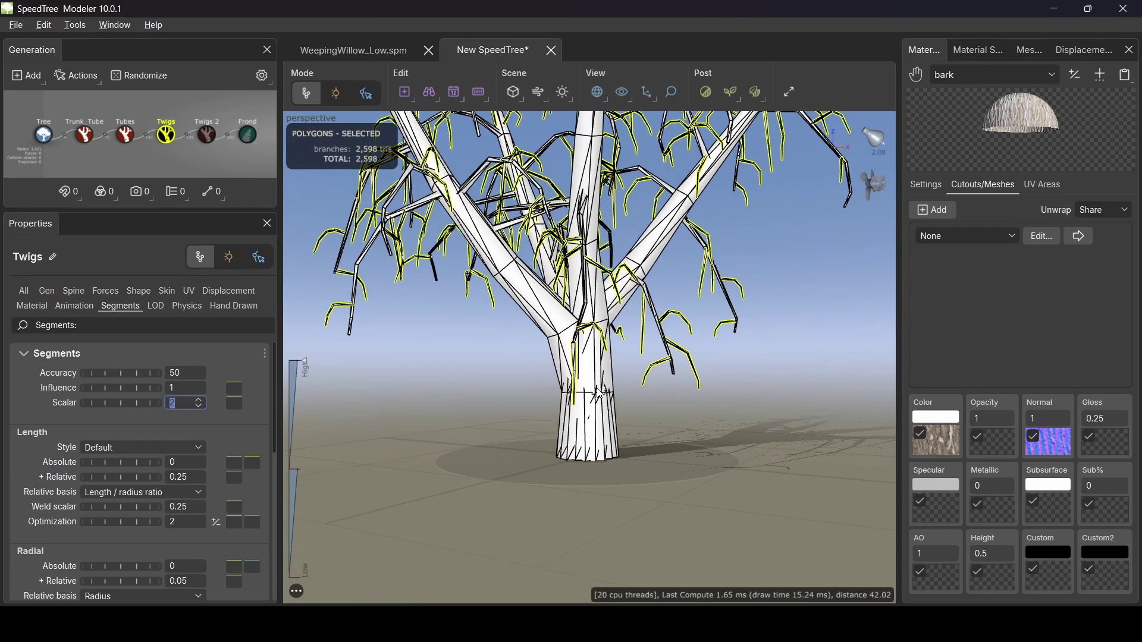
pyautogui.moveTo(595, 357); pyautogui.dragTo(632, 398)
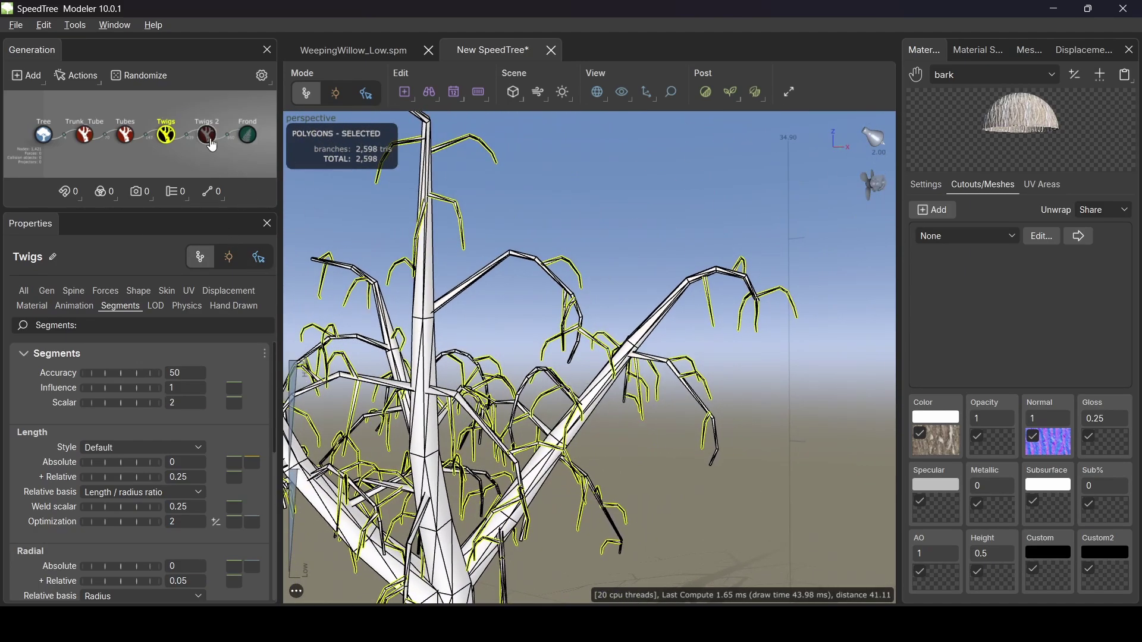
# Step: Unhide the Twigs 2 branches and set their relative length segments to 0.05
pyautogui.click(208, 135)
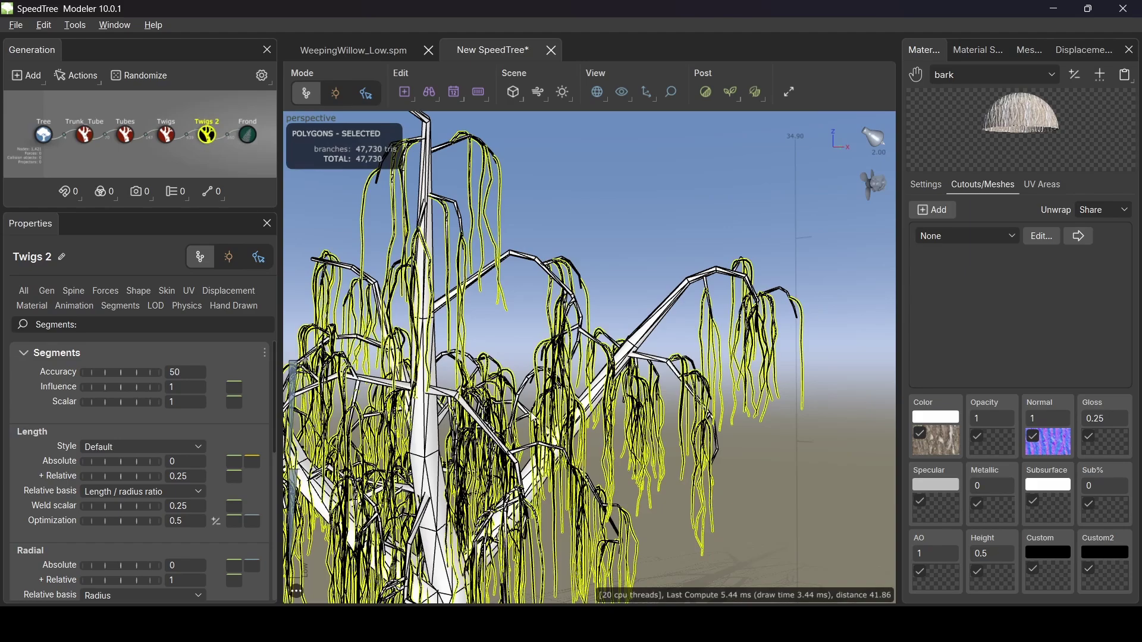
pyautogui.scroll(2, 533, 300)
pyautogui.scroll(5, 534, 309)
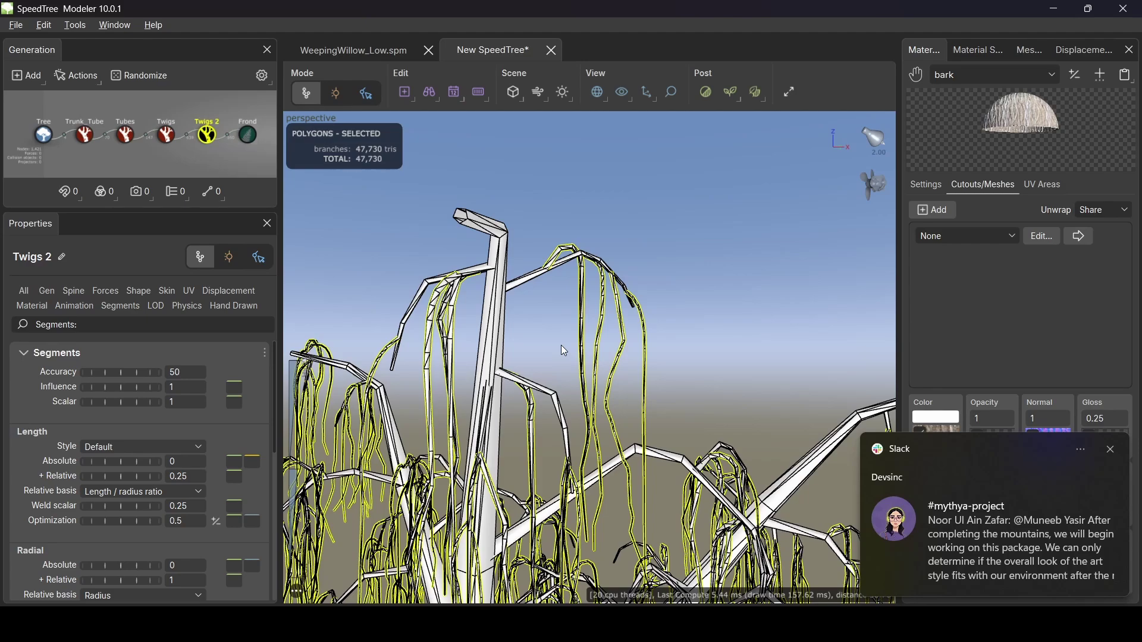
pyautogui.moveTo(565, 351); pyautogui.dragTo(518, 283, button='middle')
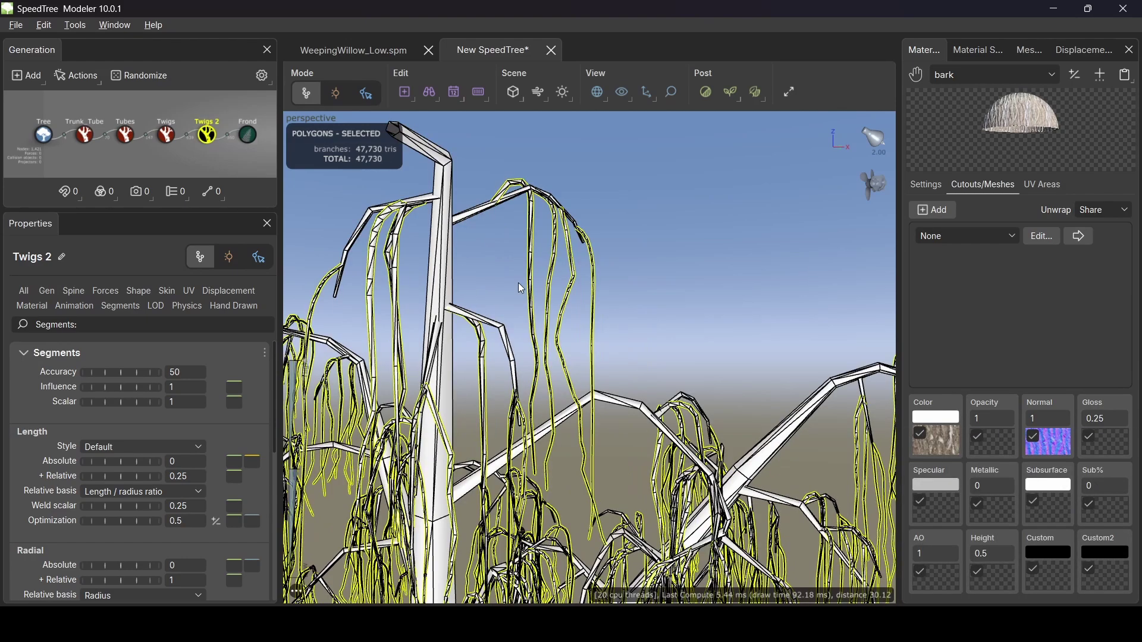
pyautogui.doubleClick(179, 476)
pyautogui.write('0.05')
pyautogui.press('Return')
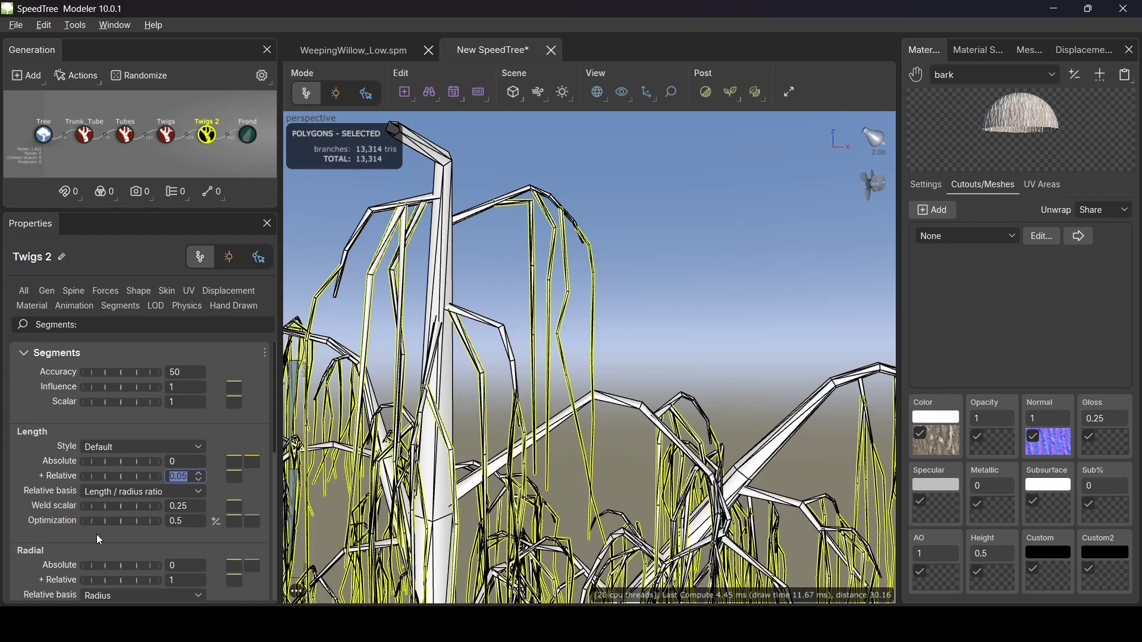
# Step: Set the length optimization of Twigs 2 to 1 and its relative radial segments to 0
pyautogui.doubleClick(176, 522)
pyautogui.write('1')
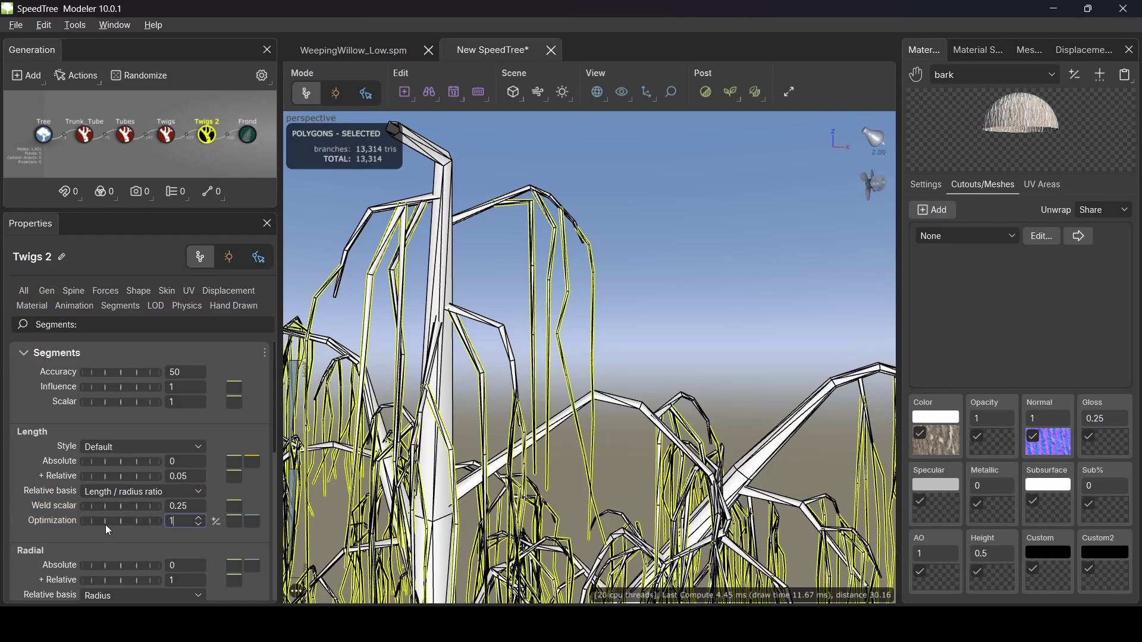
pyautogui.press('Return')
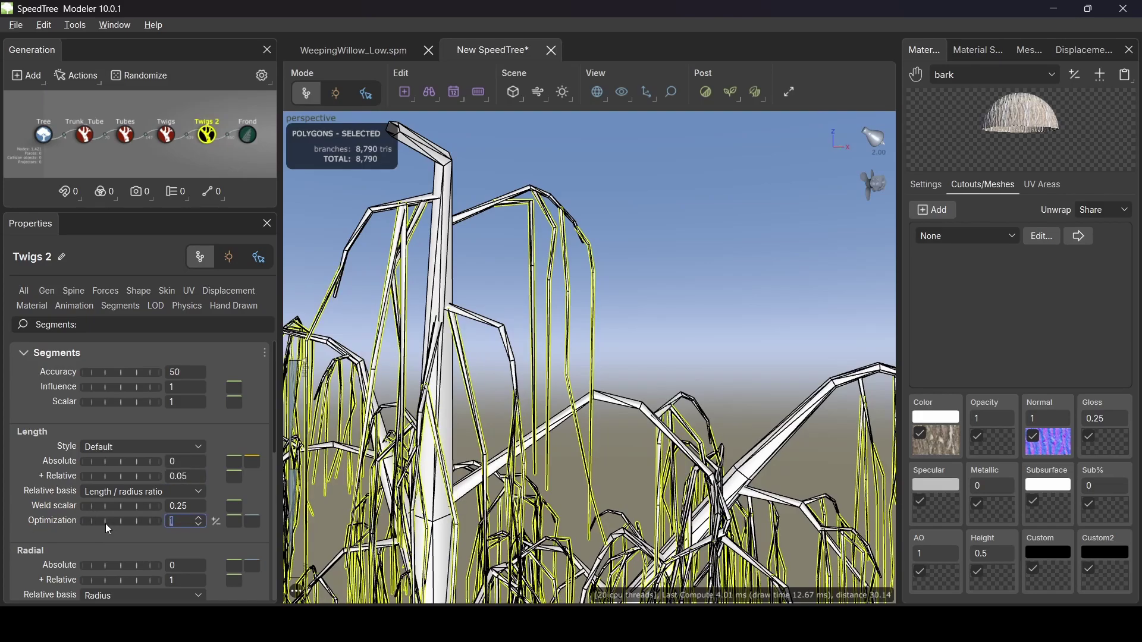
pyautogui.moveTo(123, 575); pyautogui.dragTo(17, 573)
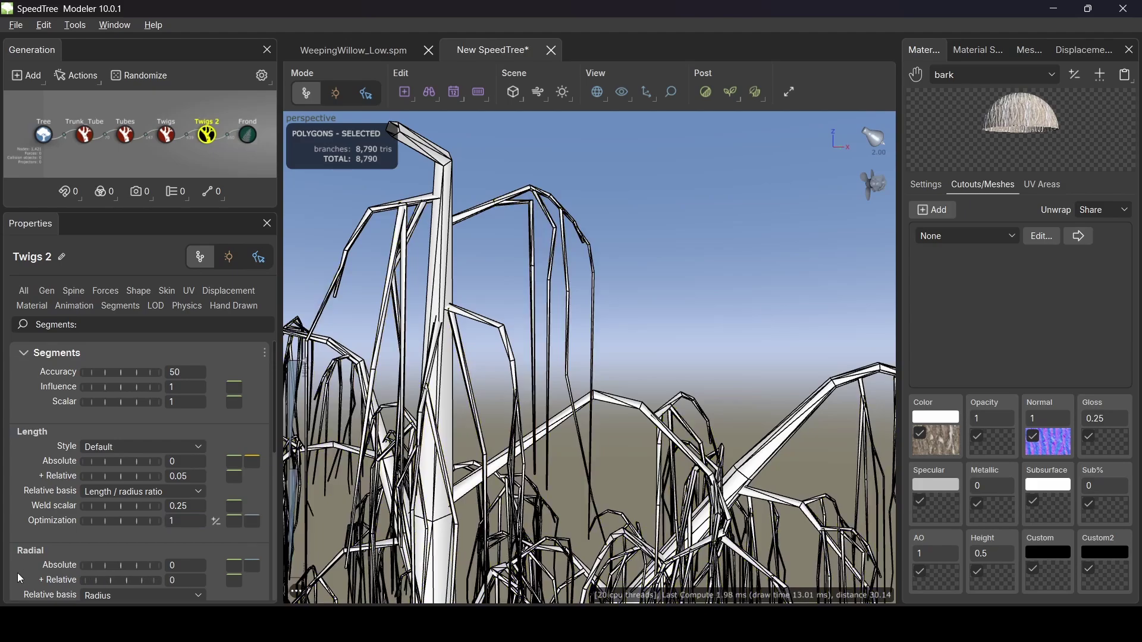
# Step: Unhide the Frond leaves, clear the selection and review the whole model's polygon statistics
pyautogui.click(249, 136)
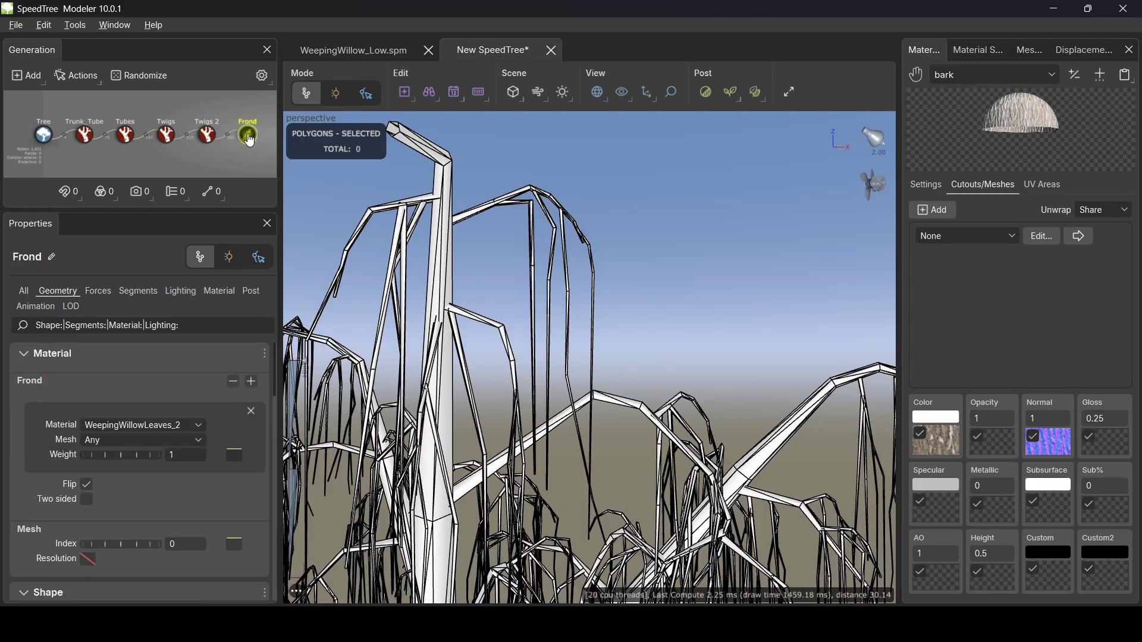
pyautogui.click(760, 264)
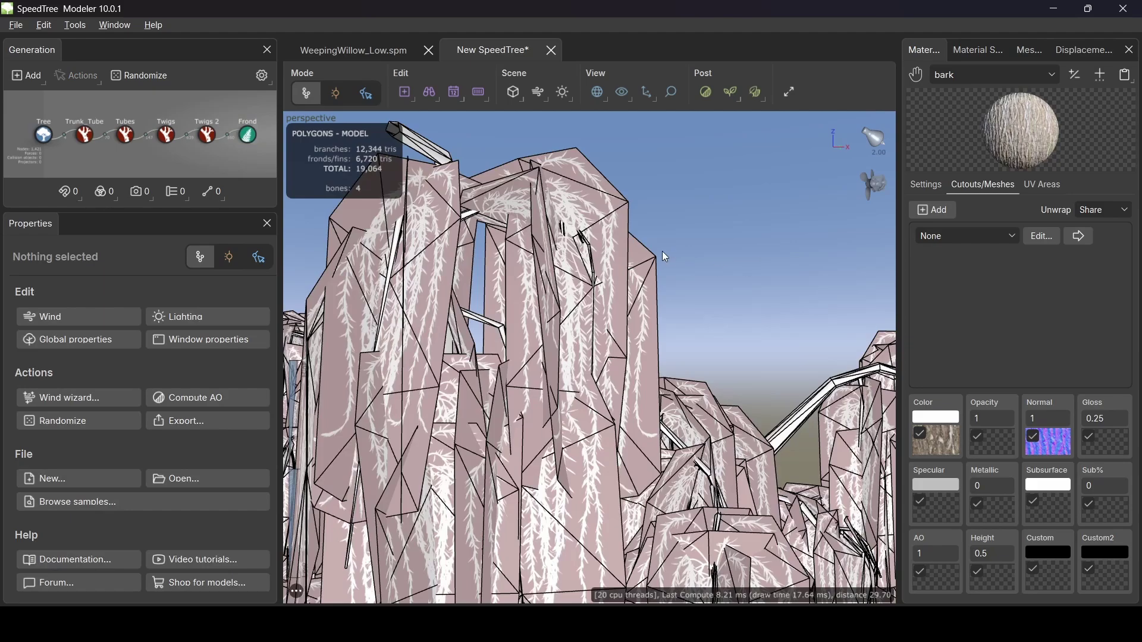
pyautogui.scroll(-6, 665, 257)
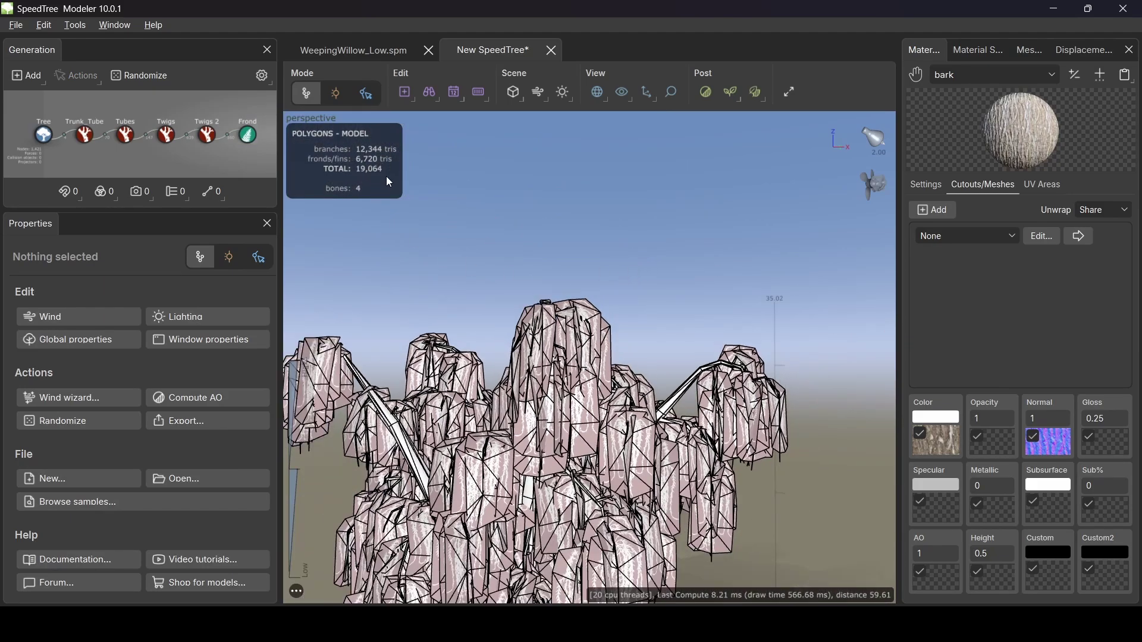
pyautogui.moveTo(567, 273); pyautogui.dragTo(475, 311)
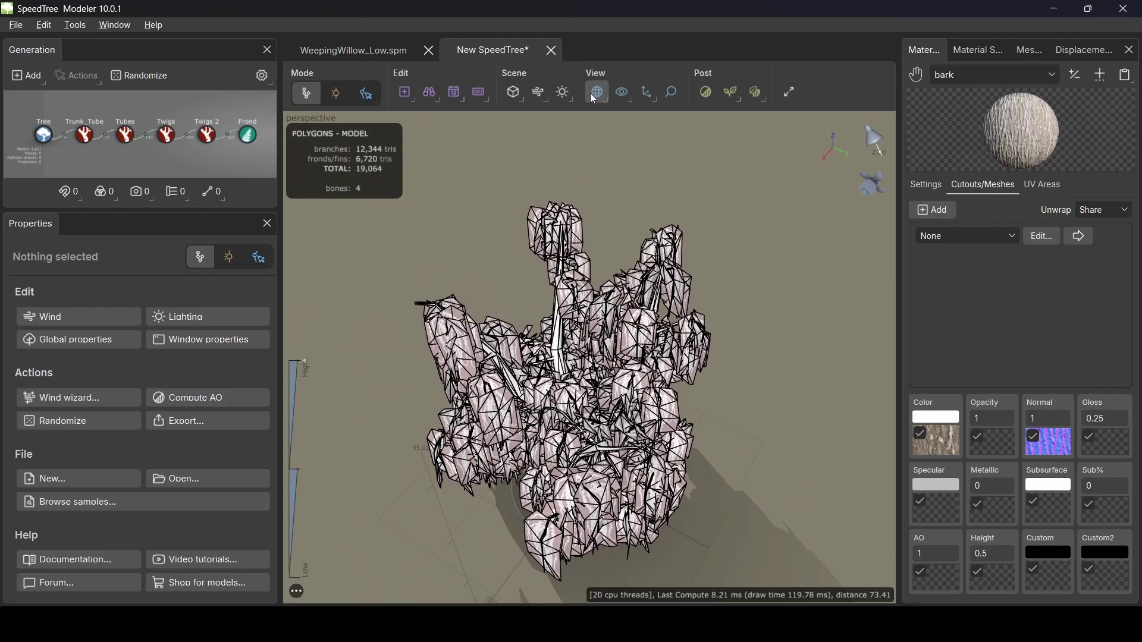
# Step: Switch the viewport from the wireframe display to the textured display and inspect the whole willow
pyautogui.click(596, 94)
pyautogui.click(622, 109)
pyautogui.moveTo(592, 322); pyautogui.dragTo(660, 357)
pyautogui.moveTo(607, 391); pyautogui.dragTo(713, 364)
pyautogui.scroll(-5, 548, 375)
pyautogui.click(948, 445)
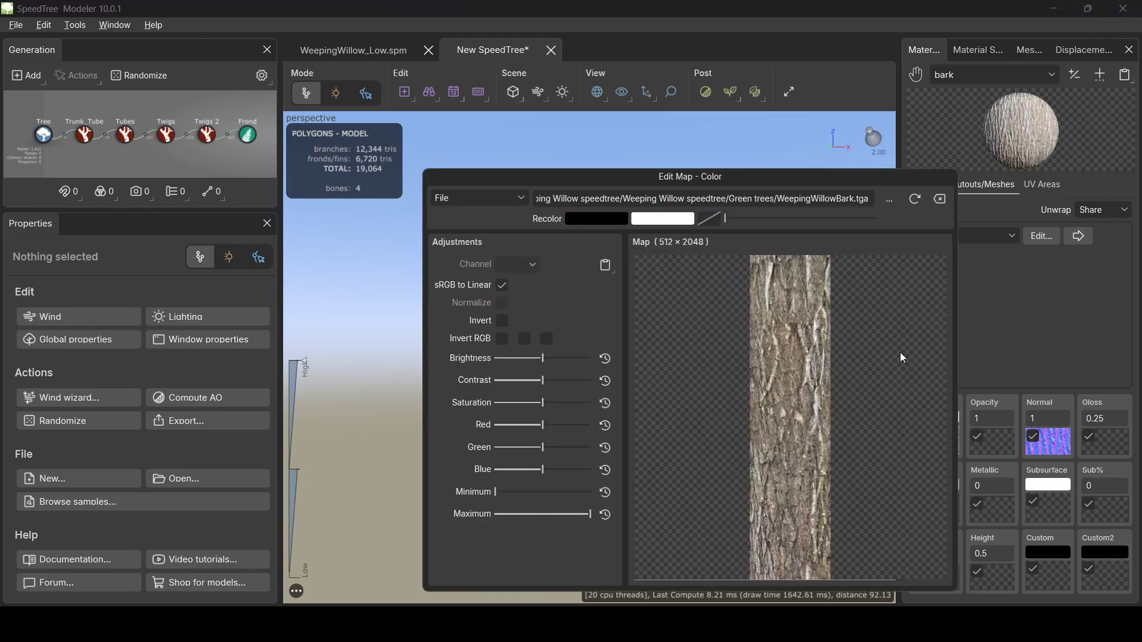
pyautogui.click(976, 258)
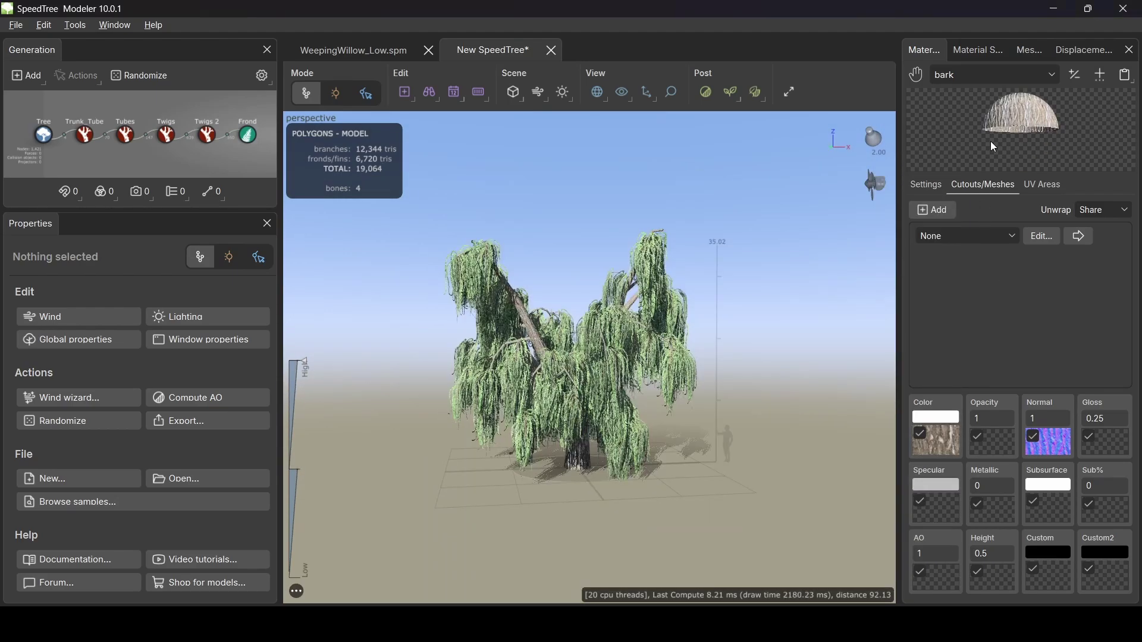
pyautogui.click(1100, 75)
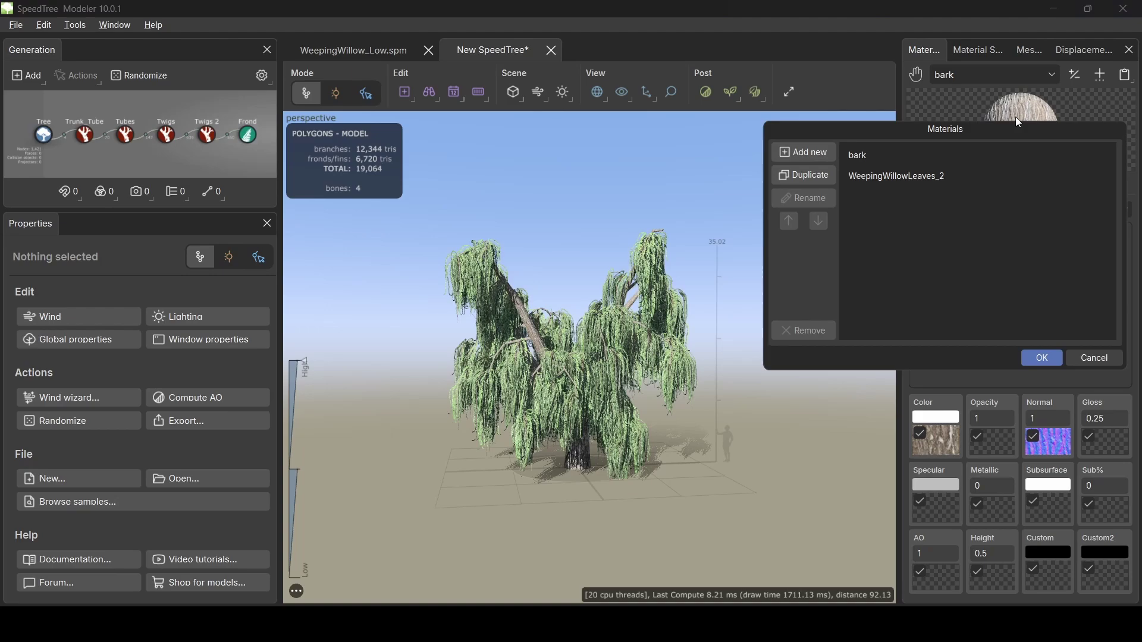
pyautogui.click(898, 185)
pyautogui.click(1042, 359)
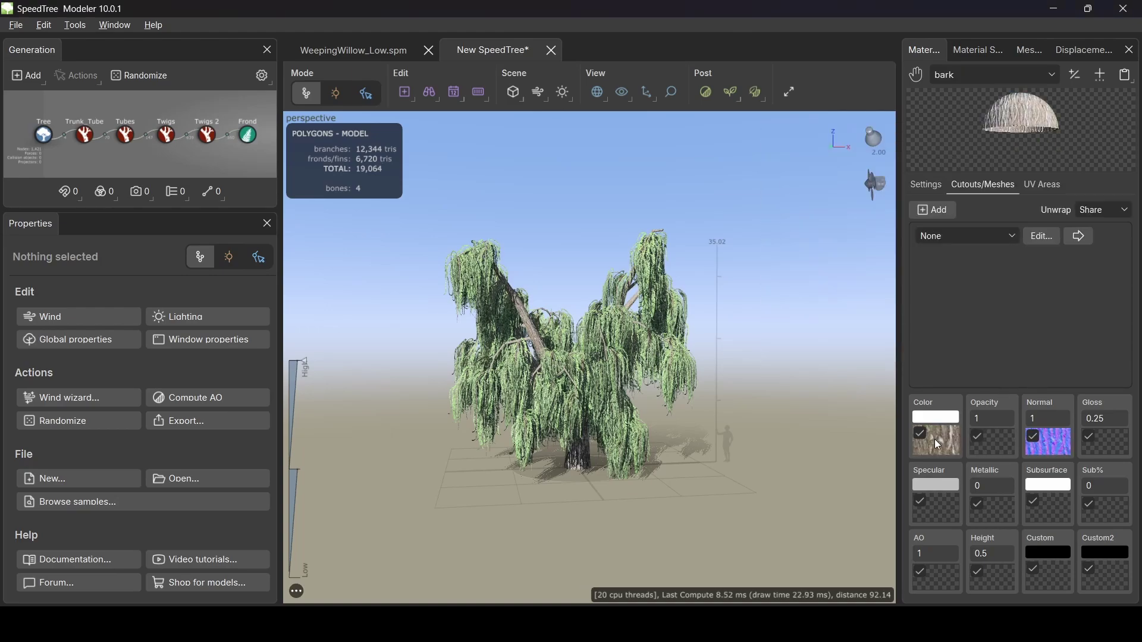
pyautogui.click(1079, 75)
pyautogui.click(914, 178)
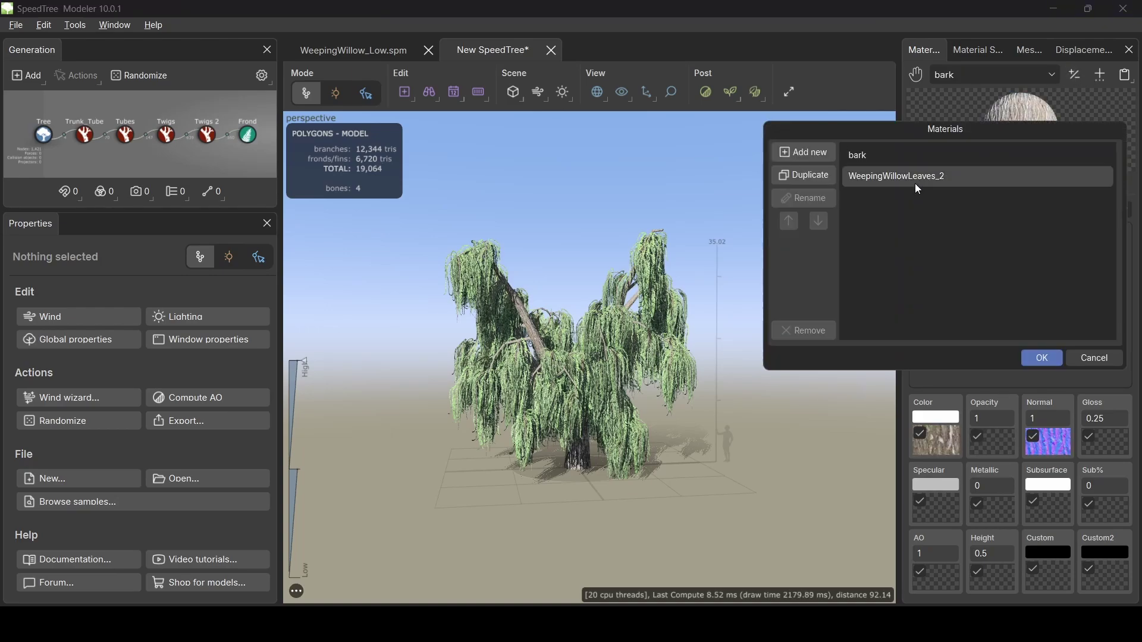
pyautogui.doubleClick(892, 180)
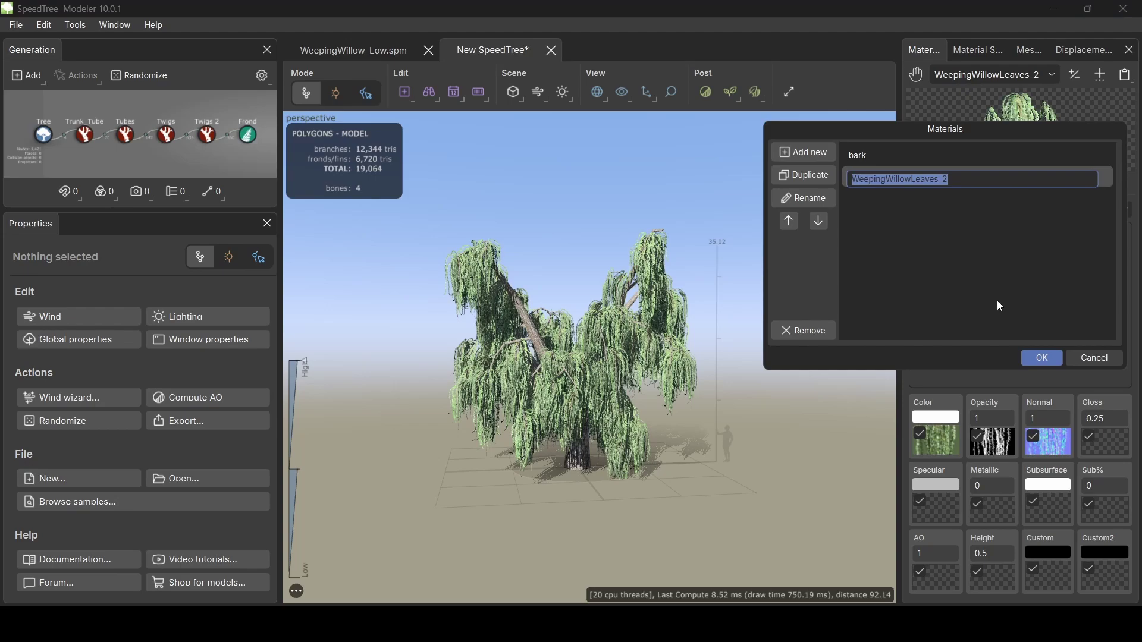
pyautogui.click(1033, 357)
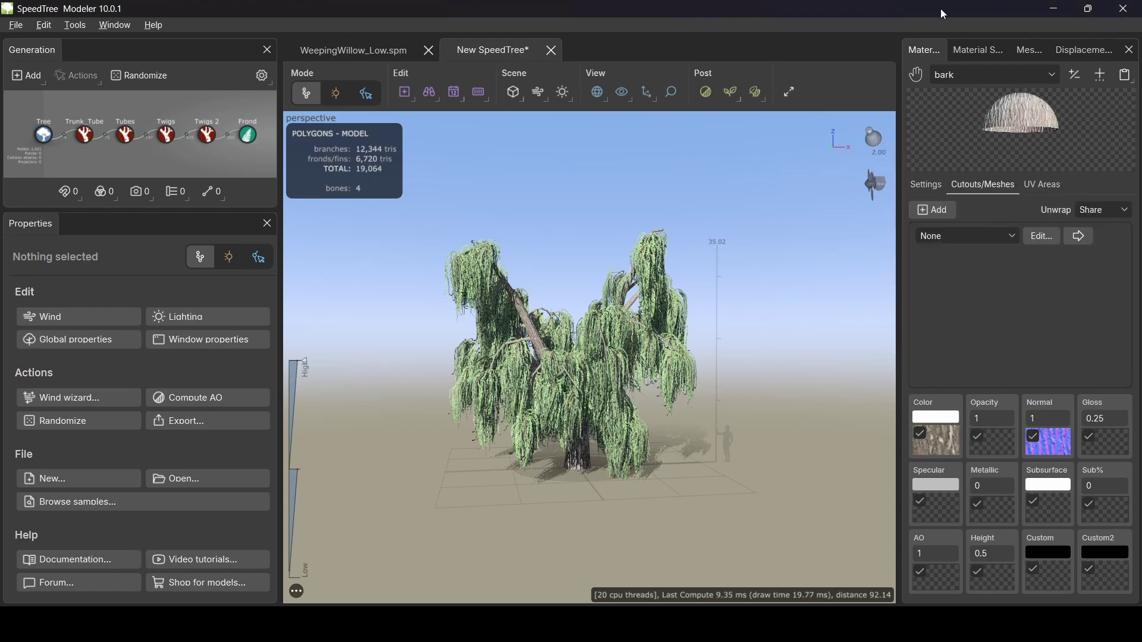
# Step: Open the color map of the WeepingWillowLeaves_2 material and lower its brightness slightly below the middle
pyautogui.click(1050, 75)
pyautogui.click(987, 115)
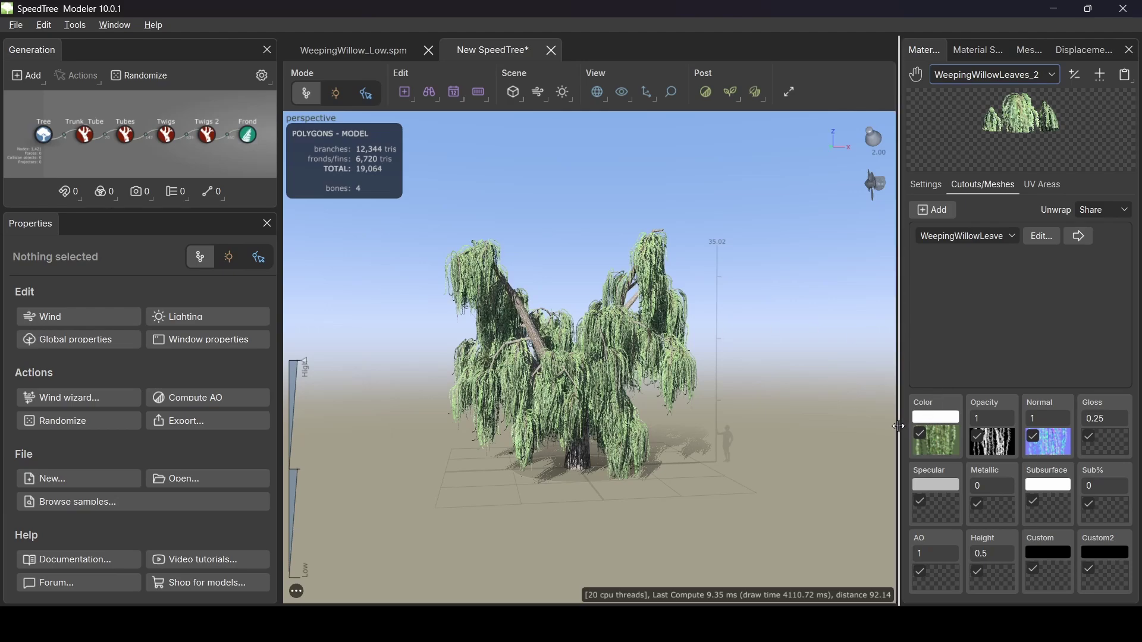
pyautogui.click(933, 442)
pyautogui.moveTo(766, 189); pyautogui.dragTo(1009, 98)
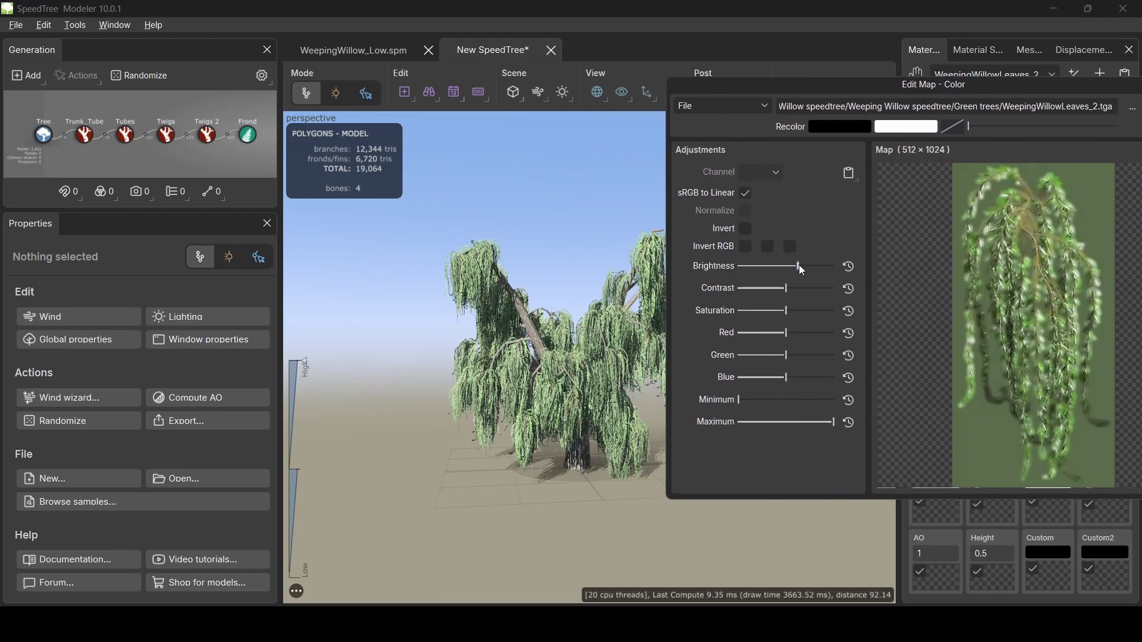
pyautogui.moveTo(799, 266)
pyautogui.mouseDown()
pyautogui.moveTo(759, 267)
pyautogui.moveTo(778, 272)
pyautogui.mouseUp()
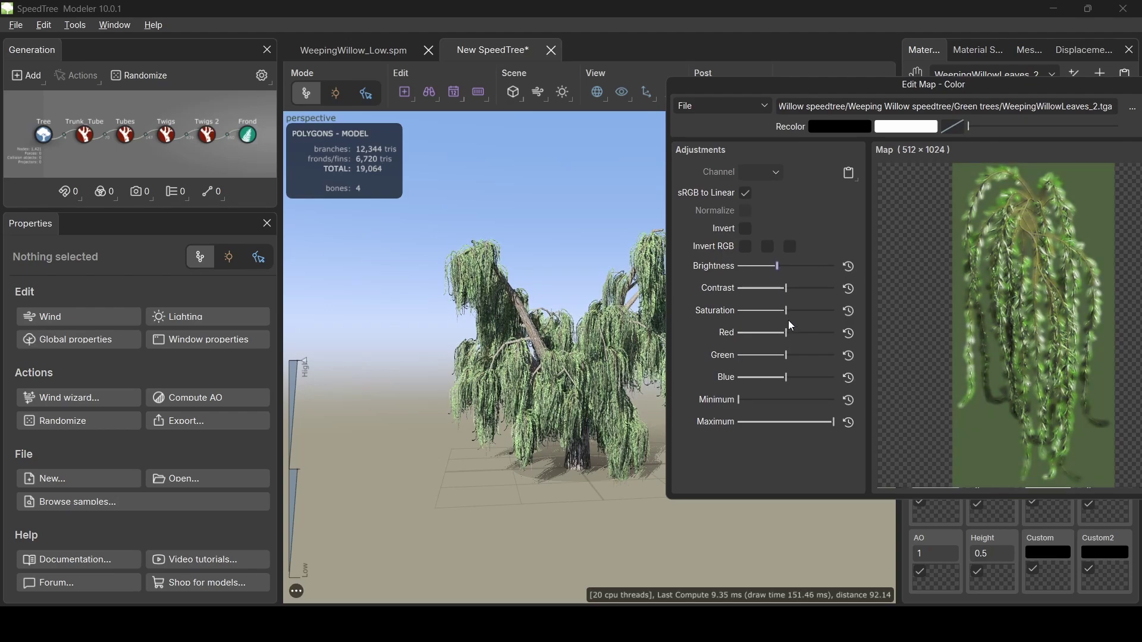
# Step: Raise the red and slightly lower the green of the leaf color map for a brownish tint, and inspect the tree
pyautogui.moveTo(785, 337)
pyautogui.mouseDown()
pyautogui.moveTo(804, 339)
pyautogui.moveTo(785, 359)
pyautogui.mouseUp()
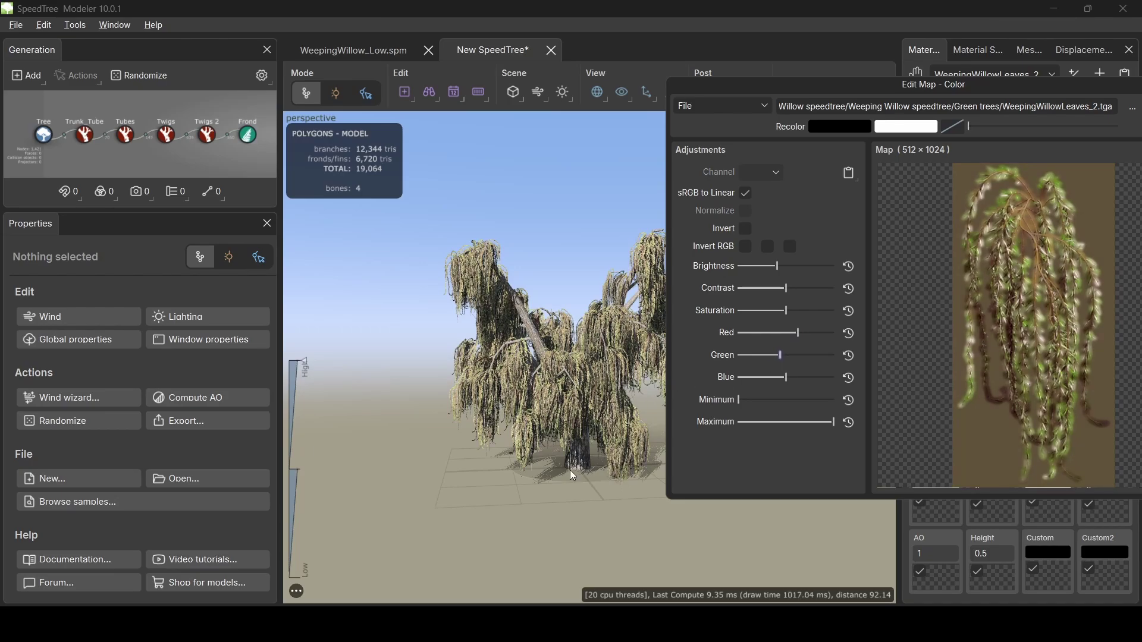
pyautogui.moveTo(474, 398); pyautogui.dragTo(595, 381)
pyautogui.scroll(5, 503, 423)
pyautogui.scroll(2, 580, 384)
pyautogui.press('f')
pyautogui.scroll(2, 560, 480)
# Step: Try raising the blue of the leaf color map to give the foliage a purple tint
pyautogui.click(932, 446)
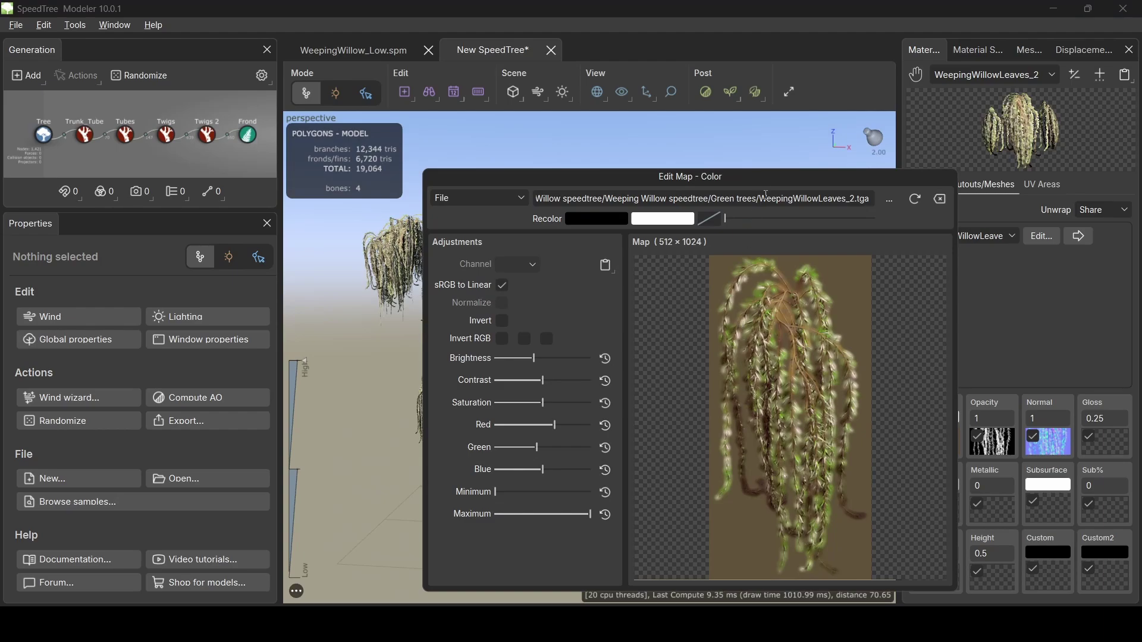
pyautogui.moveTo(774, 176); pyautogui.dragTo(1023, 69)
pyautogui.moveTo(779, 360)
pyautogui.mouseDown()
pyautogui.moveTo(744, 360)
pyautogui.moveTo(797, 364)
pyautogui.mouseUp()
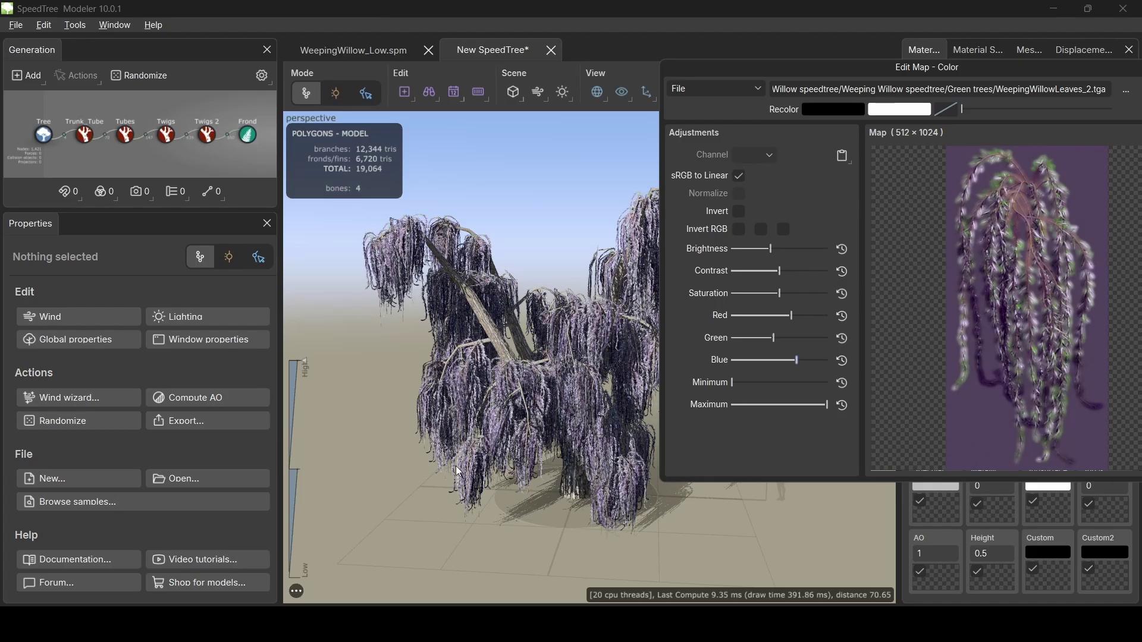
pyautogui.click(440, 467)
pyautogui.moveTo(426, 468); pyautogui.dragTo(783, 392)
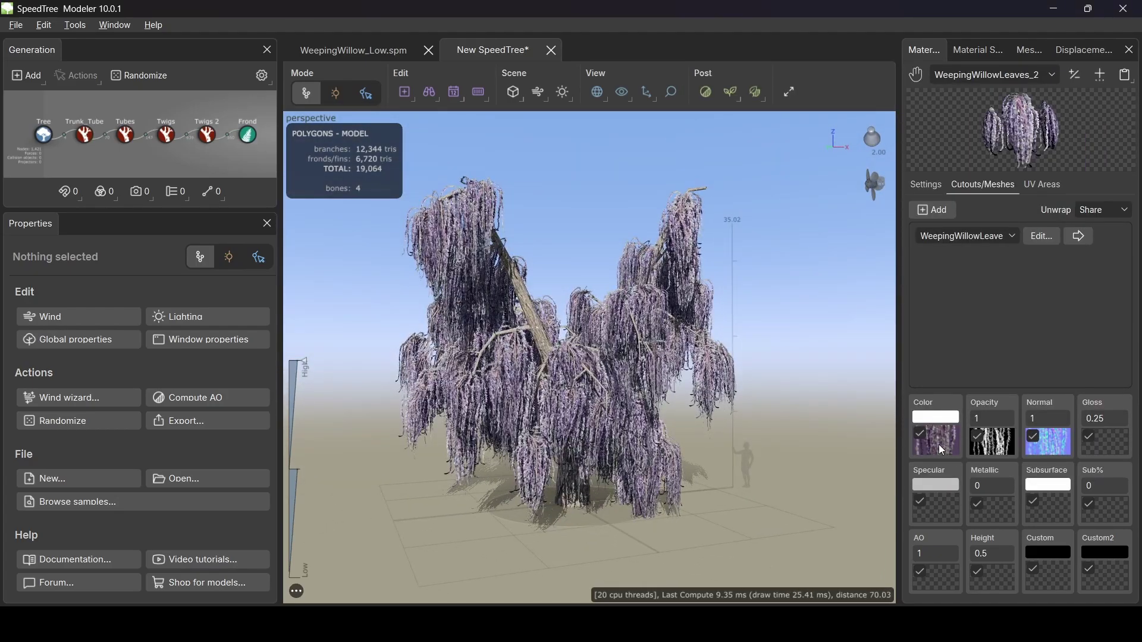
# Step: Reset the green, blue, red and brightness adjustments of the WeepingWillowLeaves_2 color map to their defaults
pyautogui.click(938, 443)
pyautogui.moveTo(711, 177); pyautogui.dragTo(915, 130)
pyautogui.click(804, 395)
pyautogui.click(804, 417)
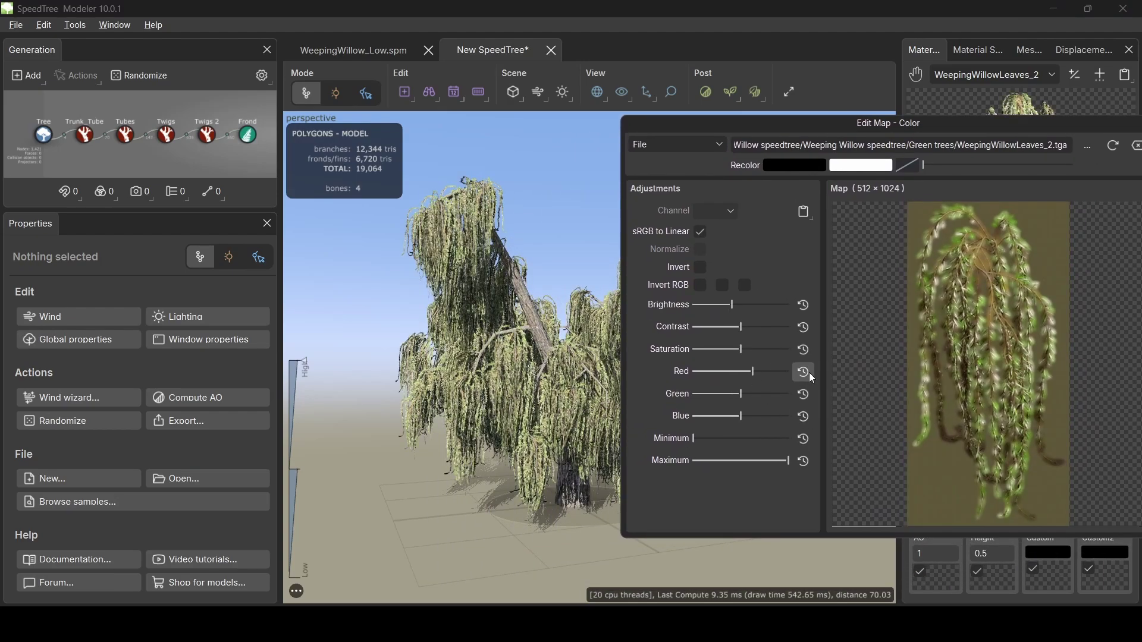
pyautogui.click(804, 372)
pyautogui.click(805, 306)
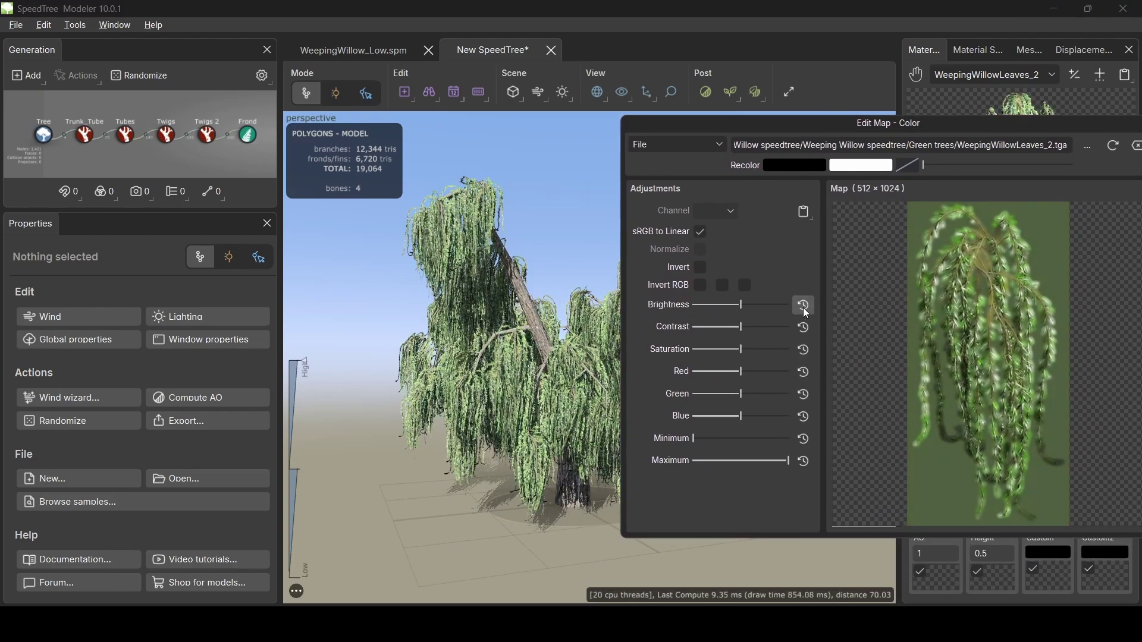
pyautogui.click(613, 253)
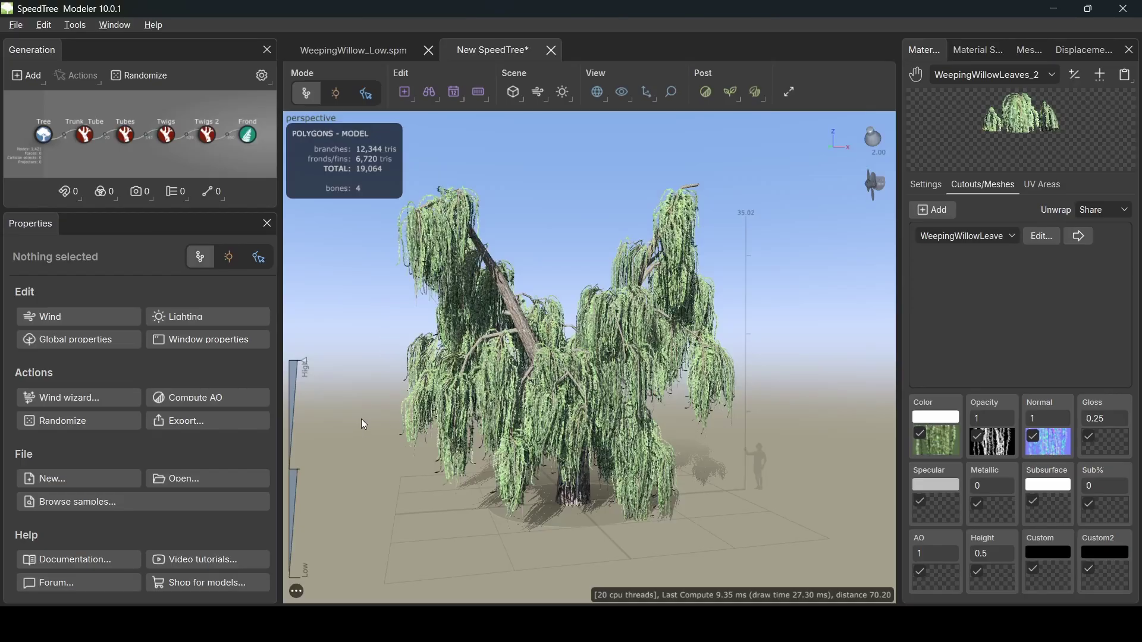
# Step: Hide the Frond, Twigs 2 and Twigs generators so only the trunk and main branches are shown
pyautogui.moveTo(538, 411); pyautogui.dragTo(520, 457)
pyautogui.click(256, 138)
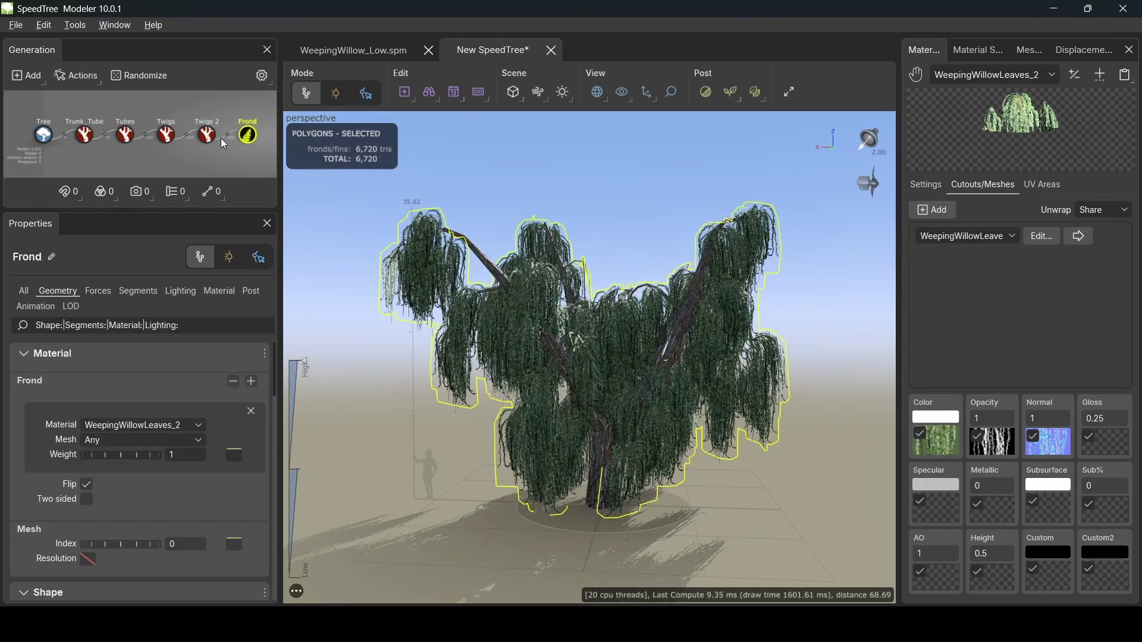
pyautogui.keyDown('ctrl'); pyautogui.click(200, 145); pyautogui.keyUp('ctrl')
pyautogui.keyDown('ctrl'); pyautogui.click(176, 141); pyautogui.keyUp('ctrl')
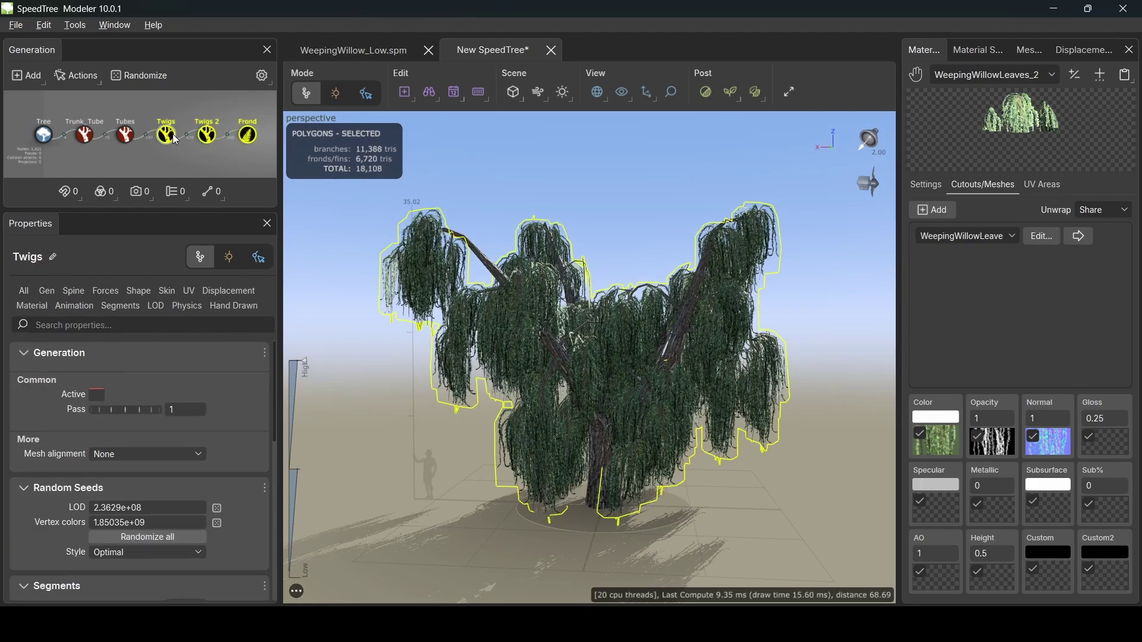
pyautogui.press('h')
pyautogui.moveTo(629, 462); pyautogui.dragTo(611, 479)
# Step: Add a capsule collision object to the trunk and raise it along Z by about 3.1
pyautogui.click(613, 479)
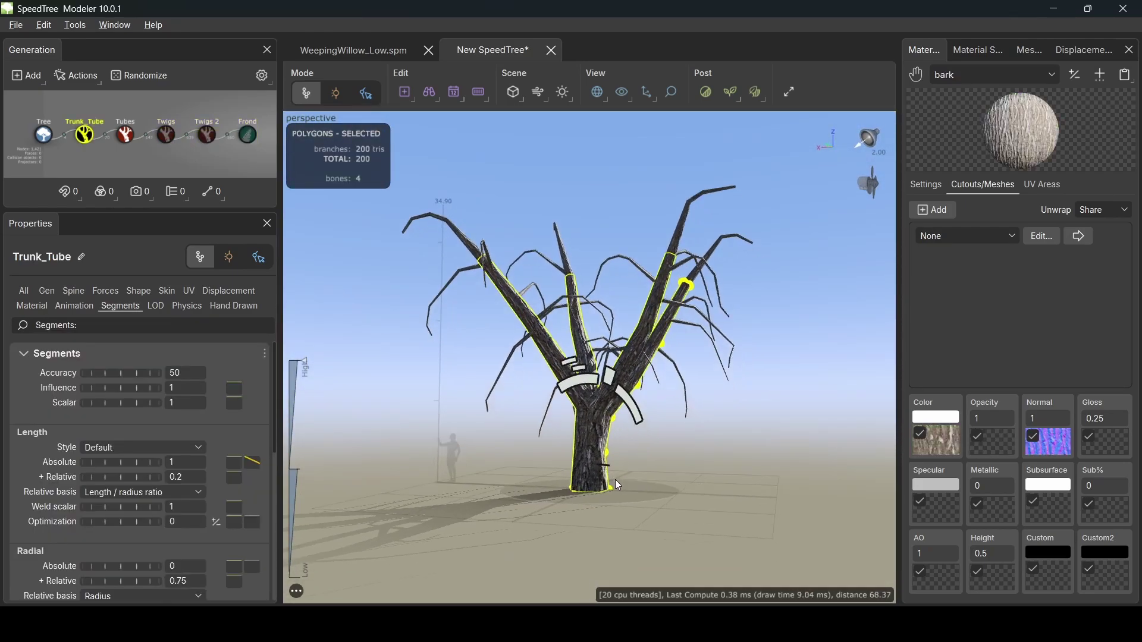
pyautogui.scroll(5, 607, 448)
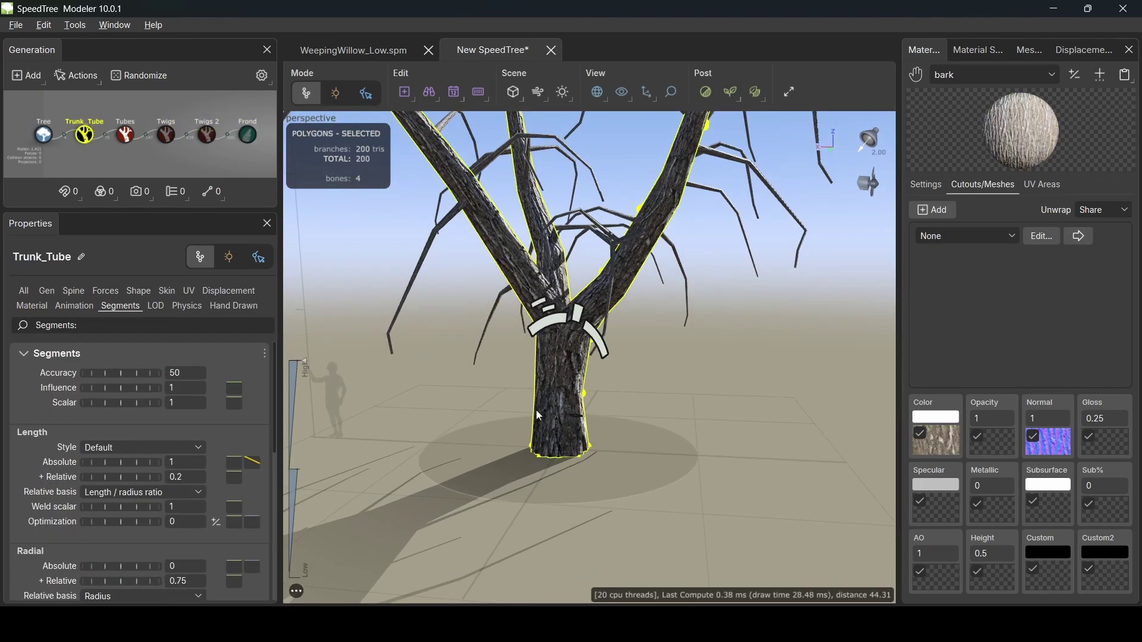
pyautogui.click(105, 192)
pyautogui.moveTo(156, 205)
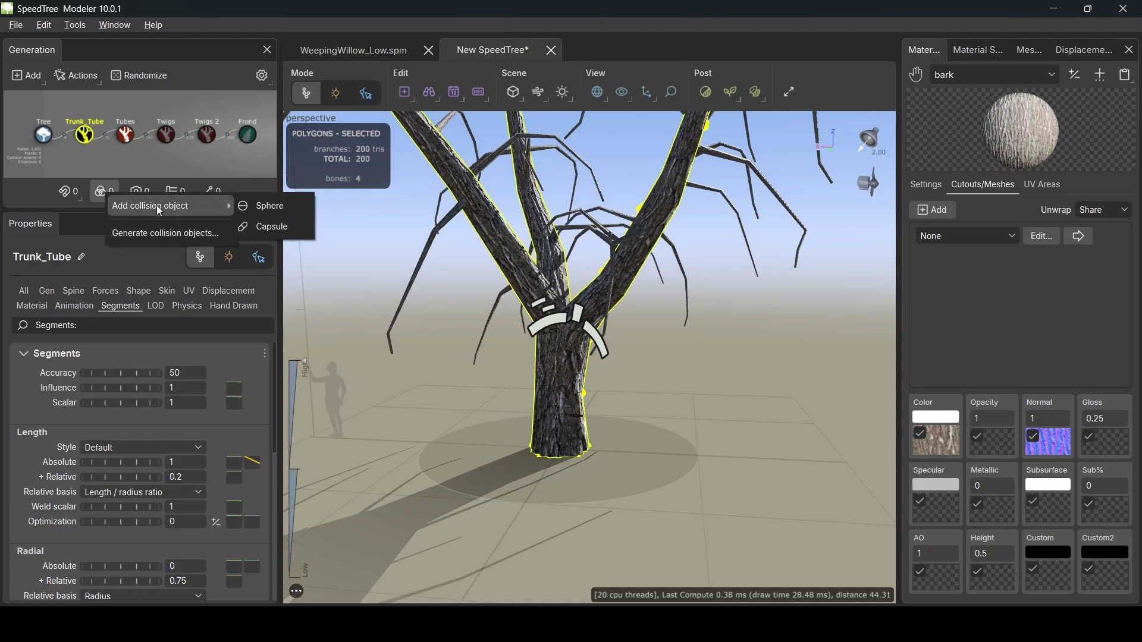
pyautogui.click(267, 227)
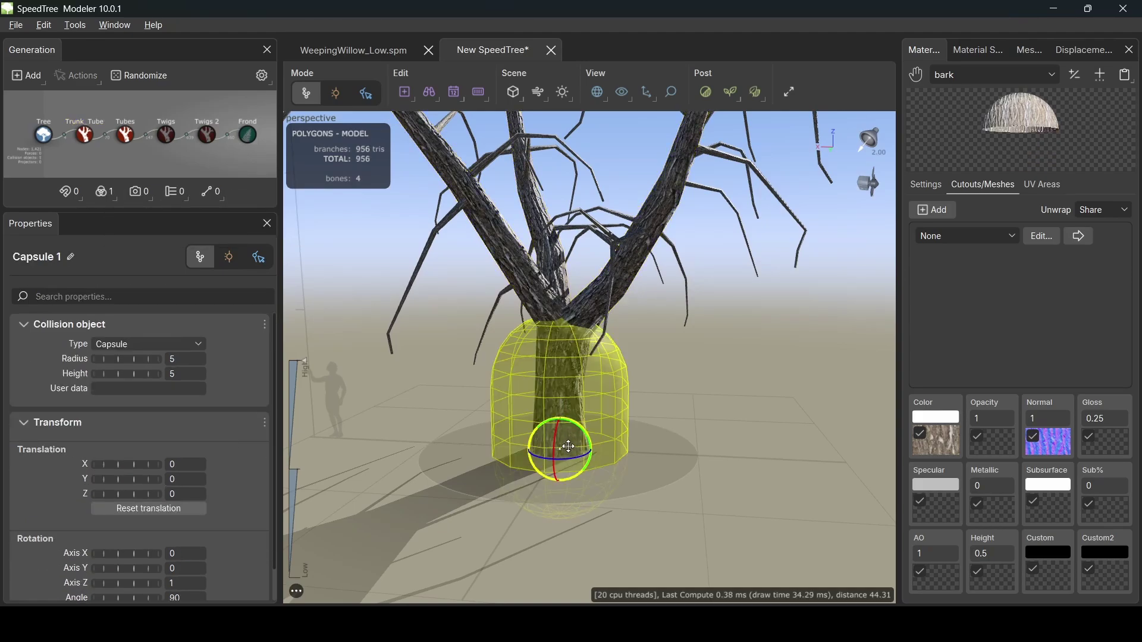
pyautogui.press('space')
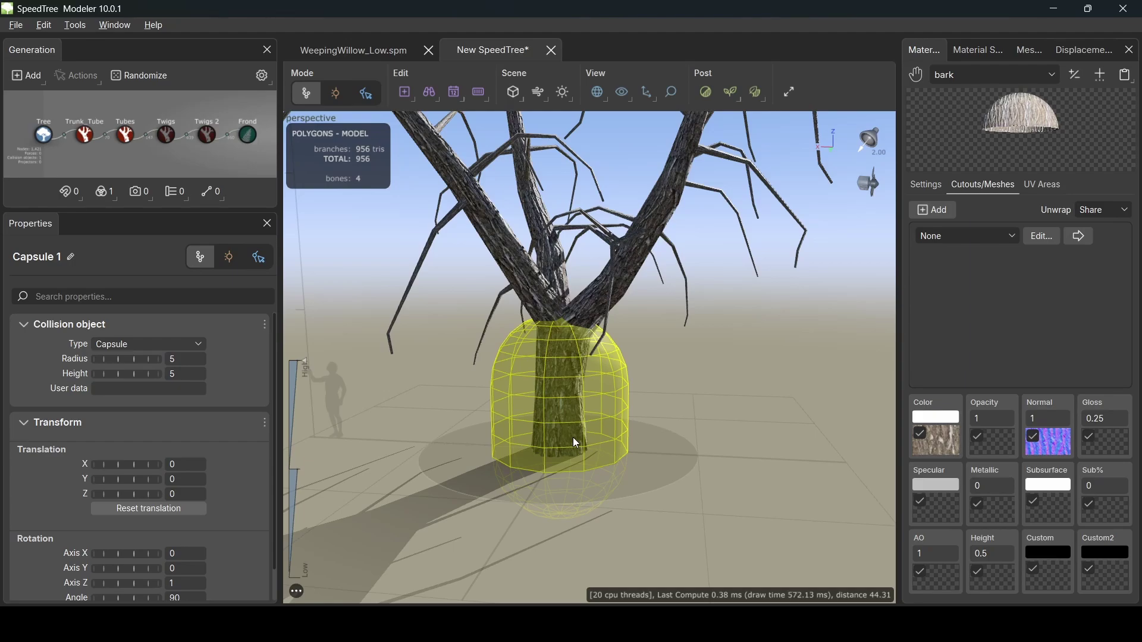
pyautogui.moveTo(563, 428); pyautogui.dragTo(565, 376)
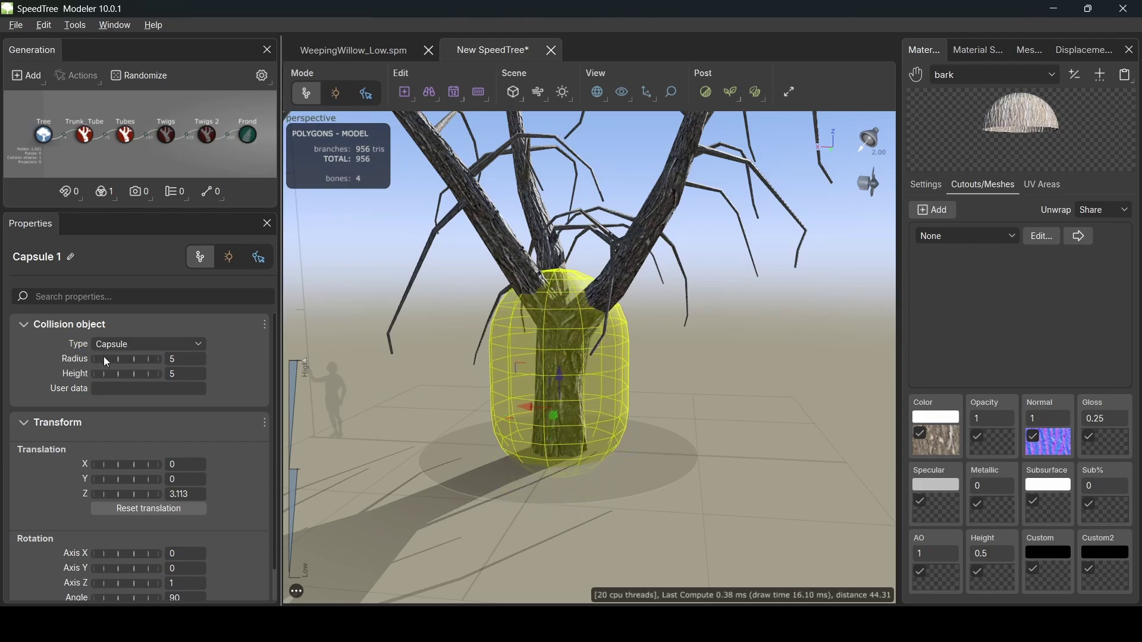
# Step: Fit the trunk capsule with a radius of about 2.89, a height of about 10.82 and a Z translation of about 0.24
pyautogui.moveTo(123, 359); pyautogui.dragTo(3, 372)
pyautogui.moveTo(142, 358); pyautogui.dragTo(563, 411)
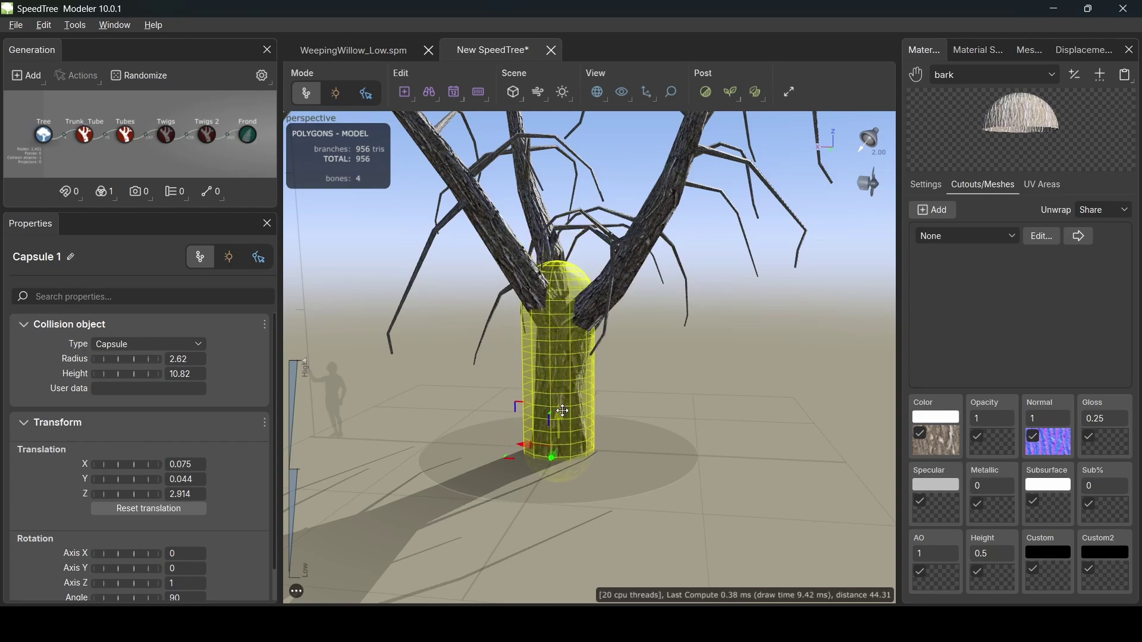
pyautogui.moveTo(142, 361); pyautogui.dragTo(161, 363)
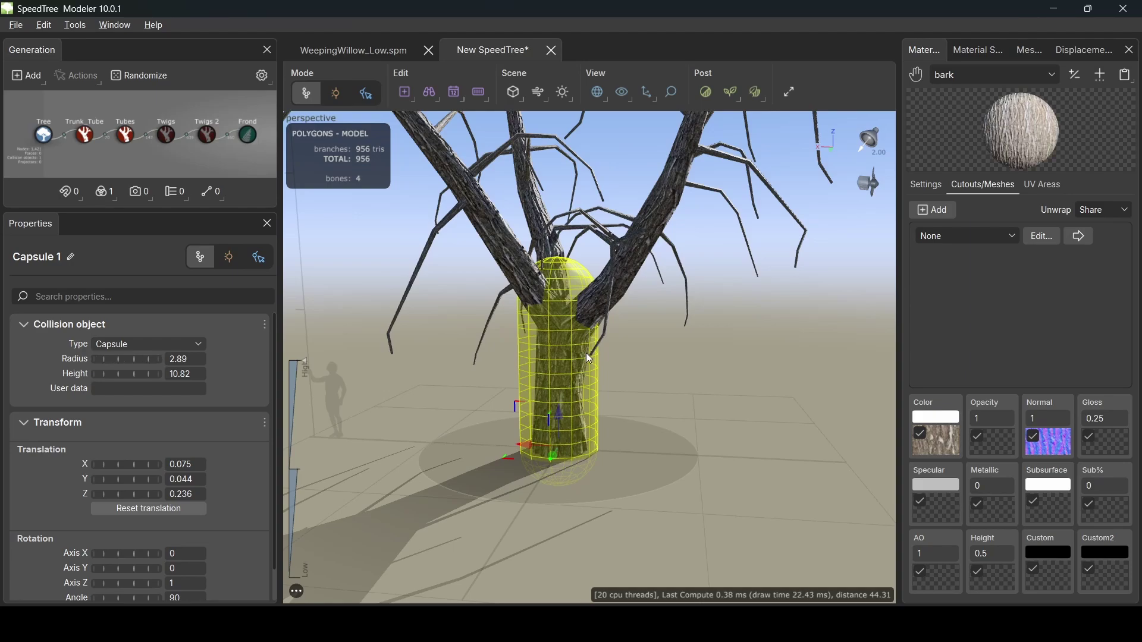
# Step: Add a second capsule collision object, about 2.03 in radius and 7.61 high, and tilt it along a main limb above the trunk
pyautogui.moveTo(586, 352); pyautogui.dragTo(589, 428, button='middle')
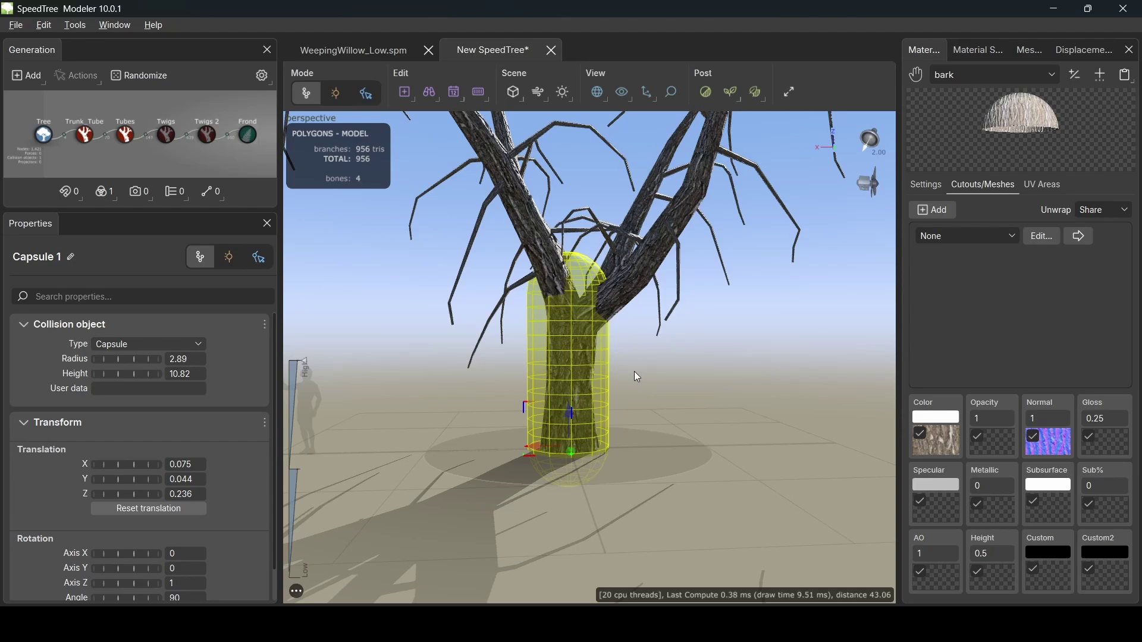
pyautogui.click(107, 192)
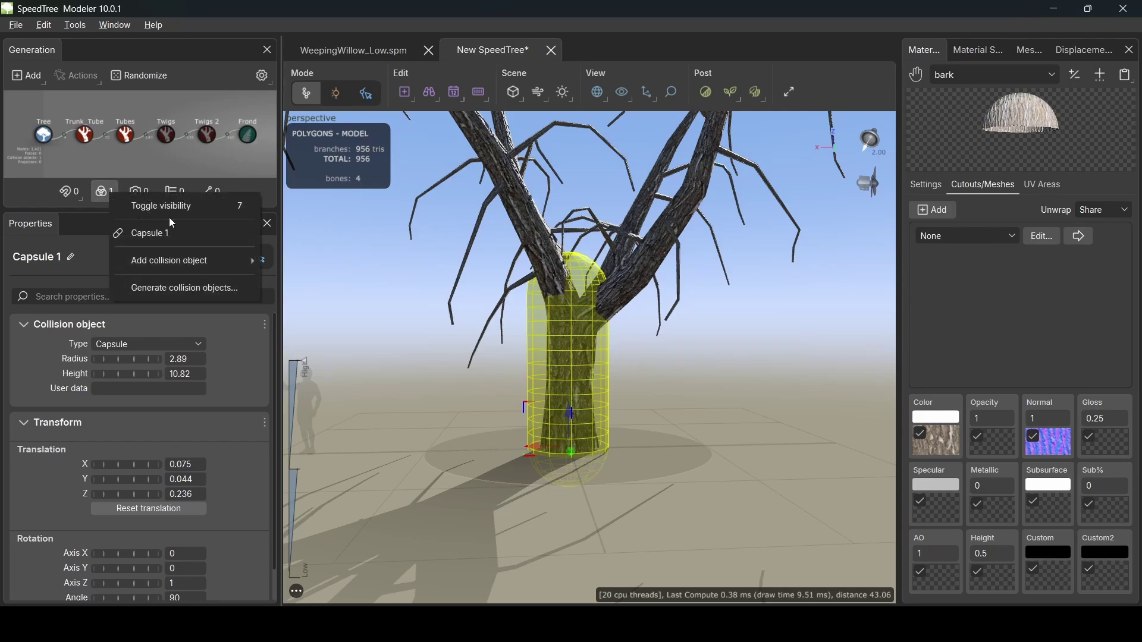
pyautogui.moveTo(189, 259)
pyautogui.click(297, 278)
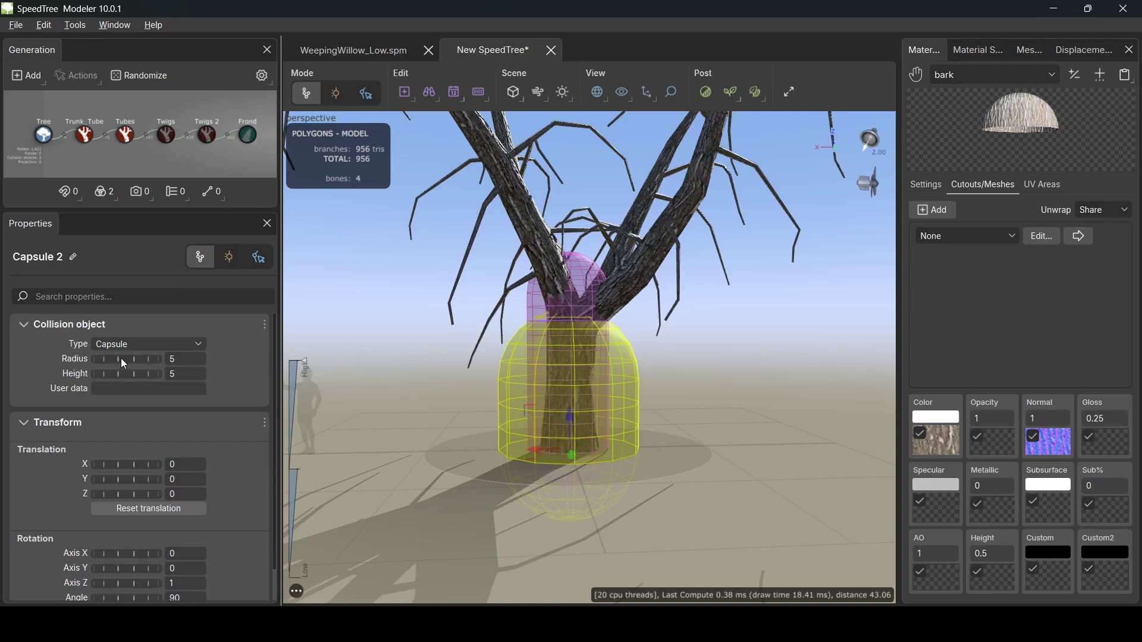
pyautogui.moveTo(120, 358)
pyautogui.mouseDown()
pyautogui.moveTo(92, 361)
pyautogui.moveTo(113, 354)
pyautogui.mouseUp()
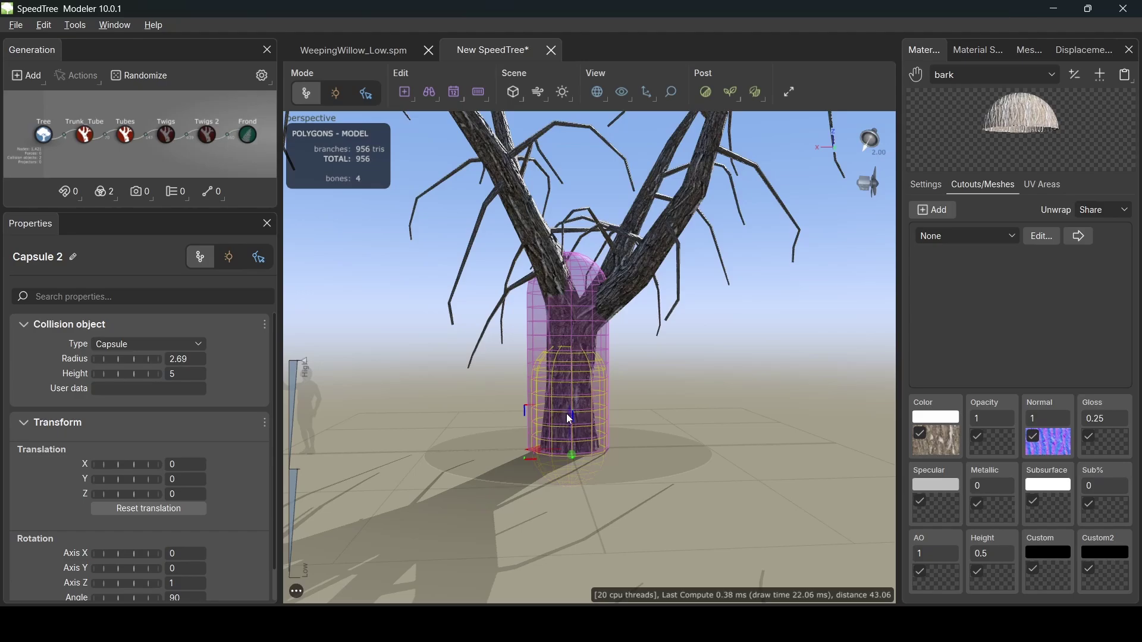
pyautogui.moveTo(567, 413); pyautogui.dragTo(627, 309)
pyautogui.click(628, 309)
pyautogui.click(627, 309)
# Step: Add a third capsule collision object, reduce its radius and align it with another main limb
pyautogui.click(104, 192)
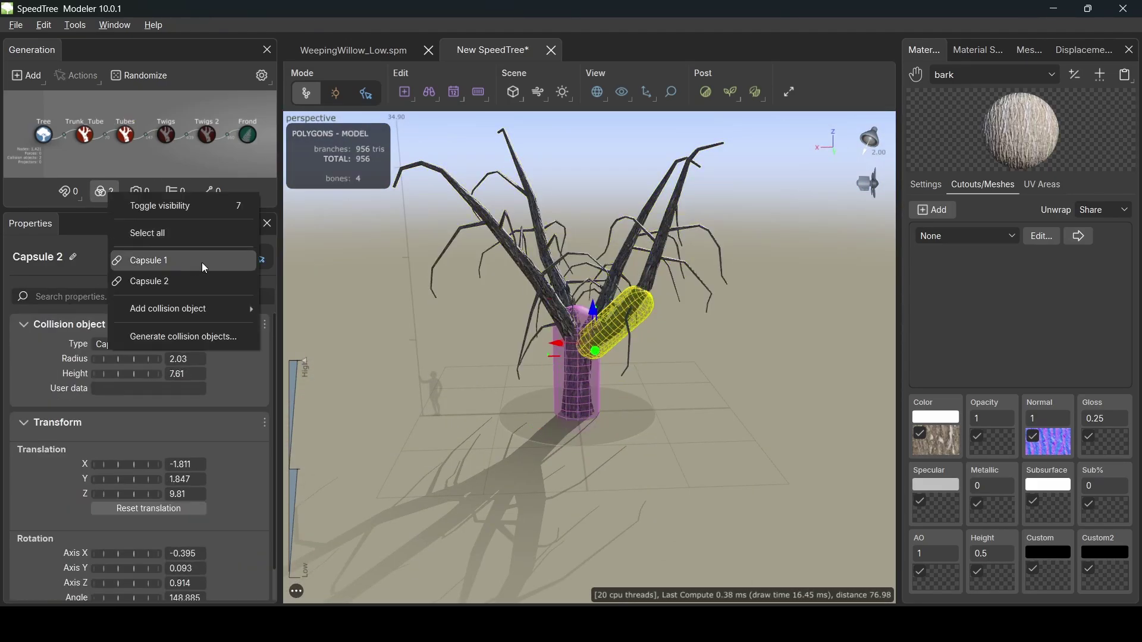
pyautogui.click(167, 288)
pyautogui.moveTo(124, 360); pyautogui.dragTo(119, 360)
pyautogui.moveTo(649, 392); pyautogui.dragTo(684, 334)
# Step: Add a fourth capsule collision object, about 2.27 in radius and 7.76 high, and align it with the next uncovered main limb
pyautogui.click(104, 191)
pyautogui.moveTo(166, 319)
pyautogui.click(286, 341)
pyautogui.moveTo(134, 361); pyautogui.dragTo(119, 360)
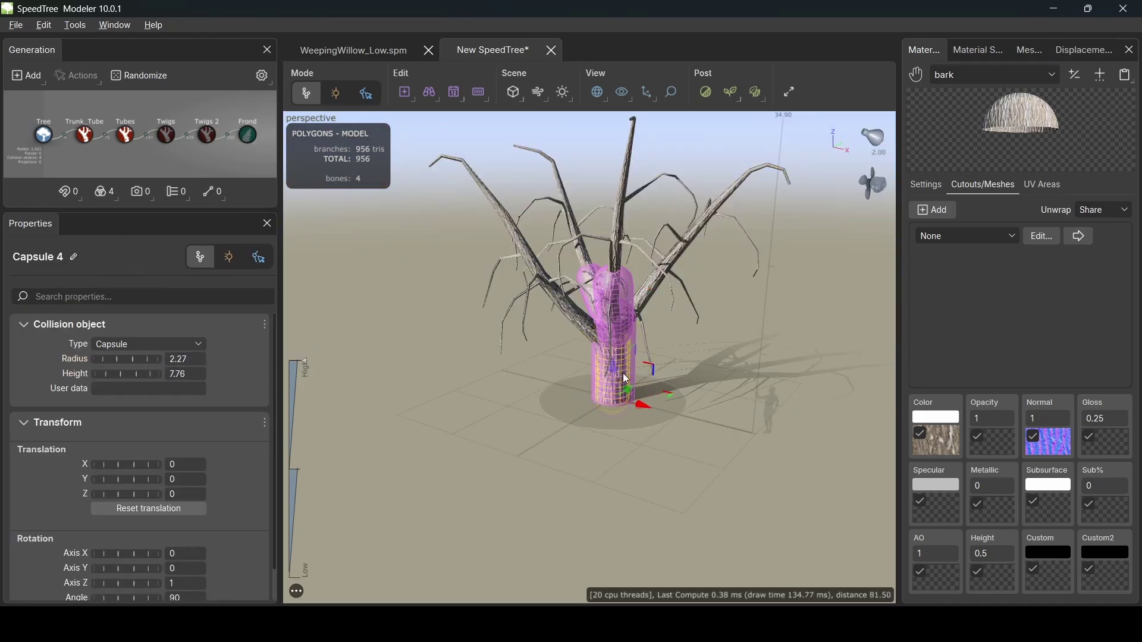
pyautogui.moveTo(619, 381); pyautogui.dragTo(684, 357)
pyautogui.moveTo(571, 333); pyautogui.dragTo(151, 274)
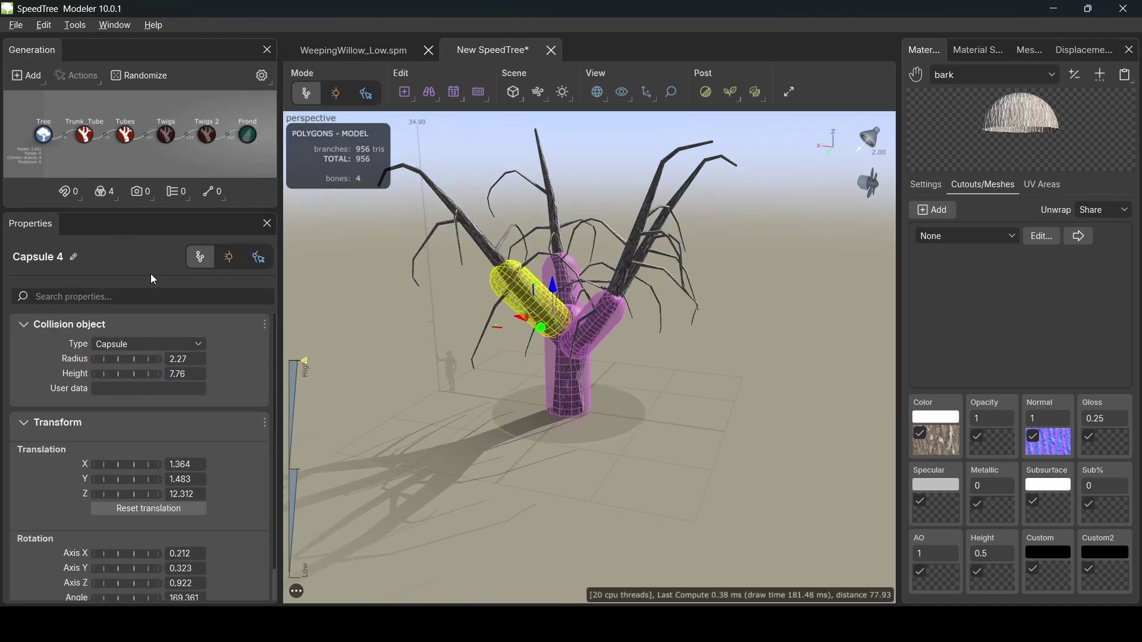
# Step: Add a fifth capsule collision object and fit it to the remaining uncovered main limb
pyautogui.click(104, 191)
pyautogui.click(179, 321)
pyautogui.moveTo(373, 377); pyautogui.dragTo(625, 365)
pyautogui.click(631, 359)
# Step: Unhide the twigs and place a sphere collision object with a radius of about 9.43 around one side of the canopy
pyautogui.click(104, 192)
pyautogui.click(178, 303)
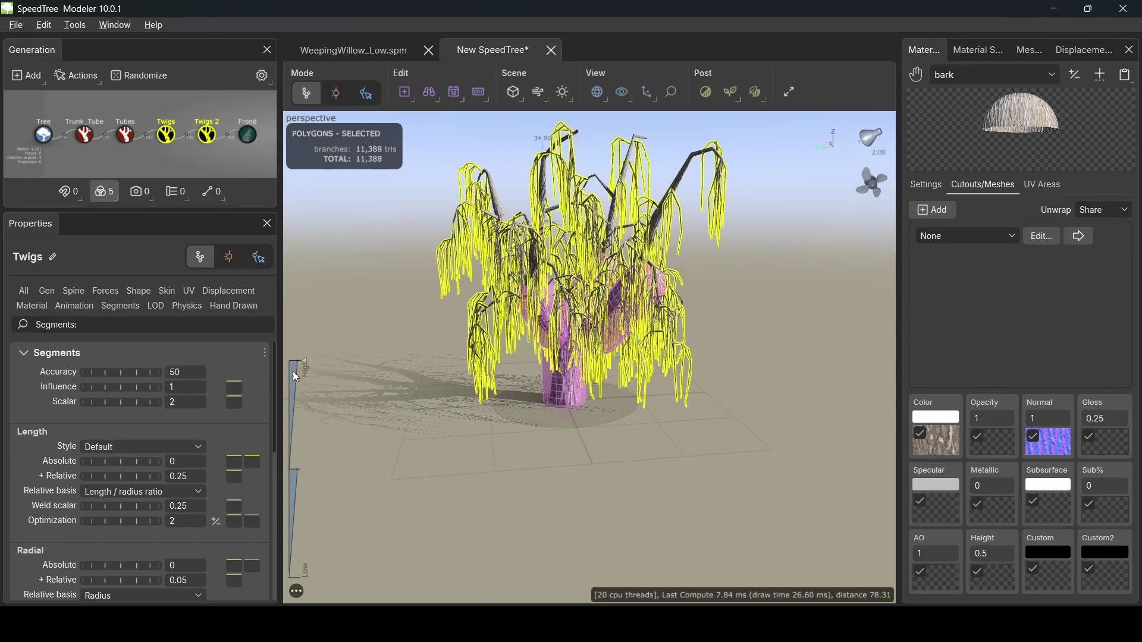
pyautogui.moveTo(555, 392); pyautogui.dragTo(477, 283)
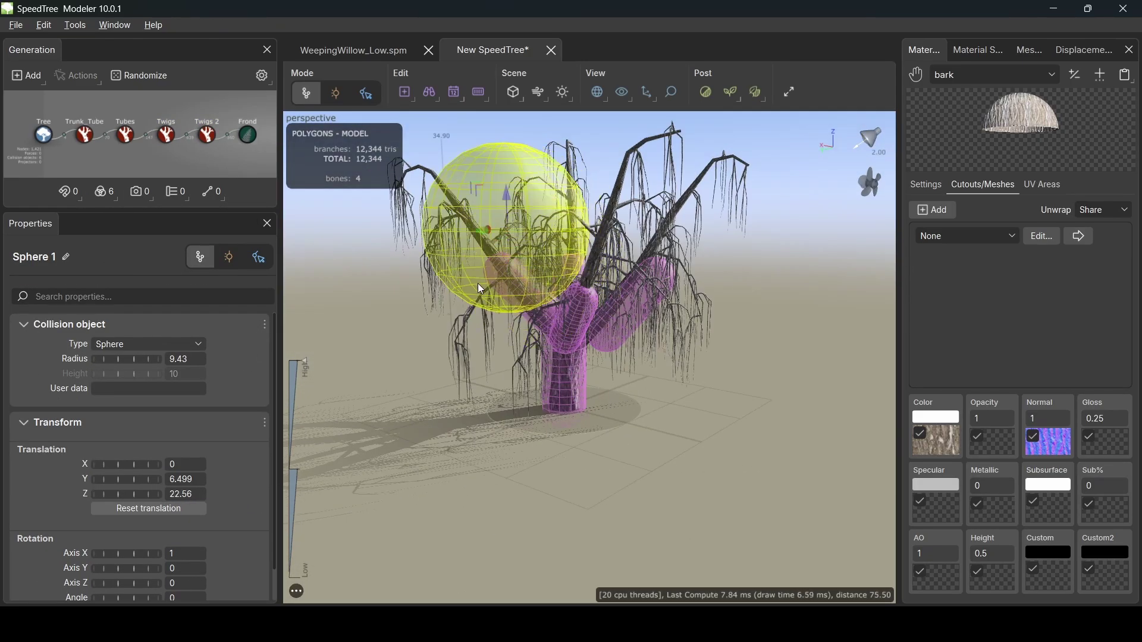
# Step: Add two more sphere collision objects for the canopy, and unhide the fronds
pyautogui.click(104, 191)
pyautogui.click(179, 303)
pyautogui.moveTo(305, 363); pyautogui.dragTo(646, 418)
pyautogui.click(104, 192)
pyautogui.click(279, 403)
pyautogui.click(249, 135)
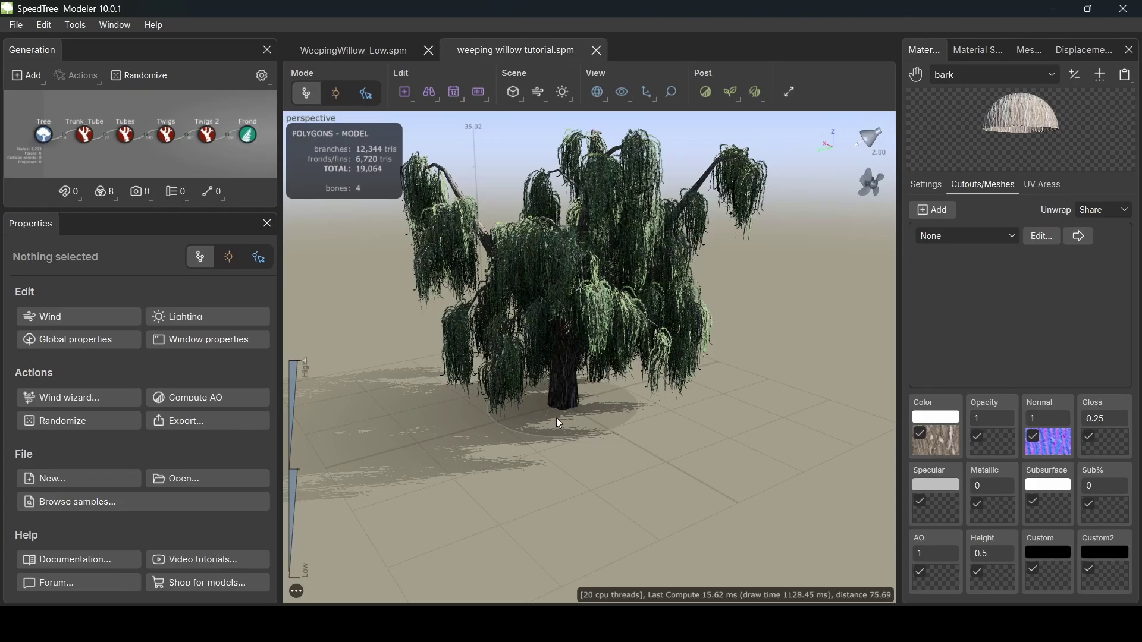
# Step: Inspect the whole willow and rotate the directional light so it illuminates the shaded side of the tree
pyautogui.moveTo(558, 407); pyautogui.dragTo(608, 450)
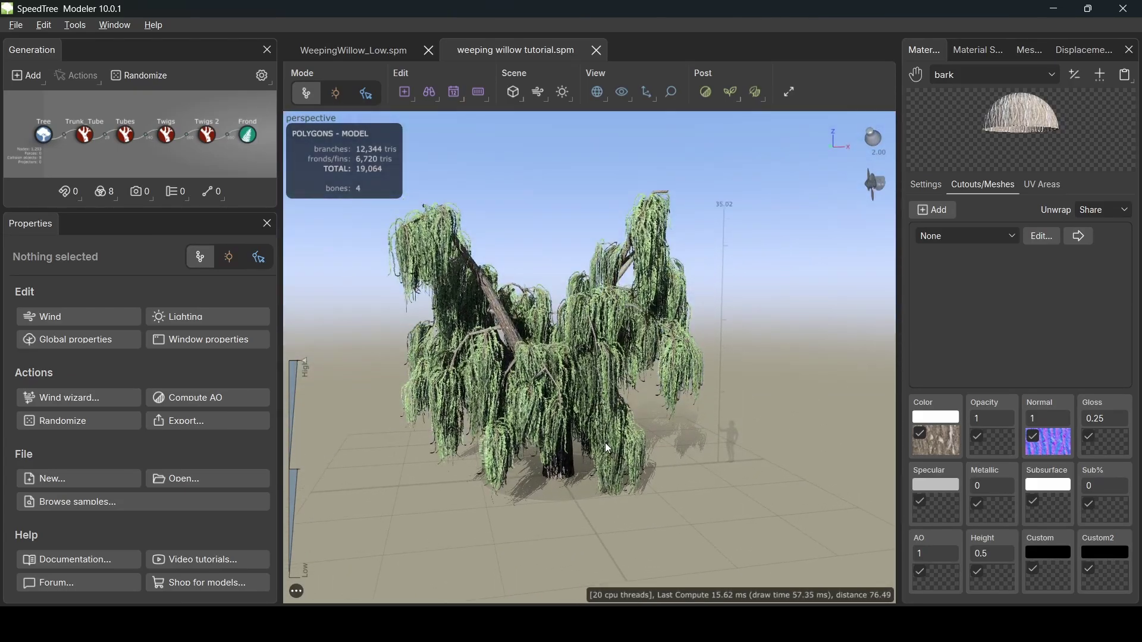
pyautogui.moveTo(581, 413); pyautogui.dragTo(629, 365)
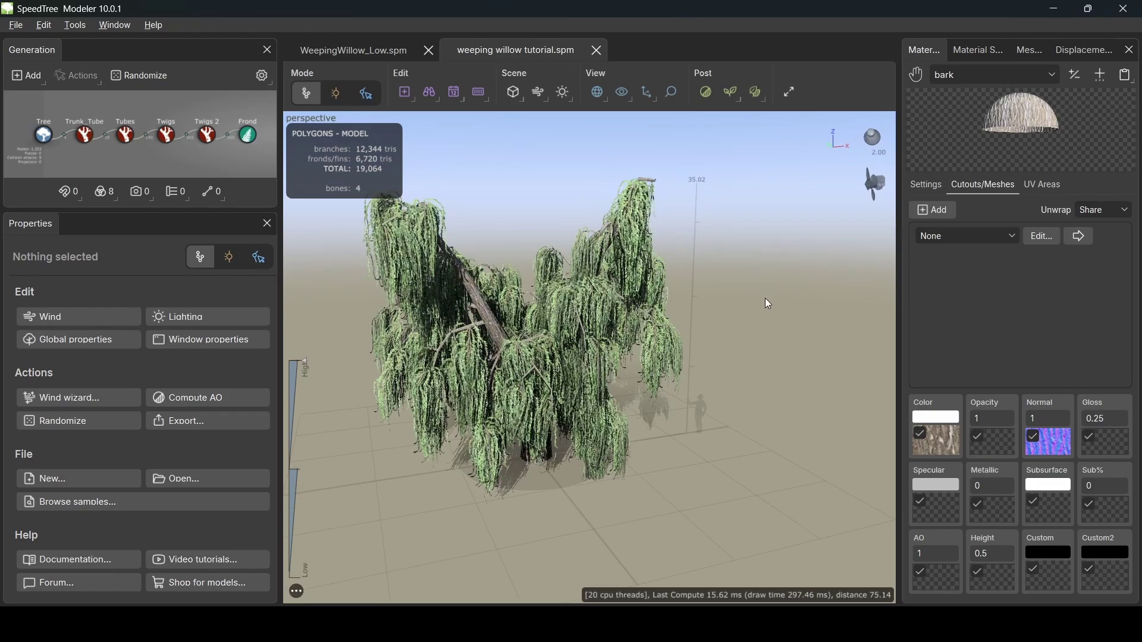
pyautogui.moveTo(768, 303); pyautogui.dragTo(587, 360)
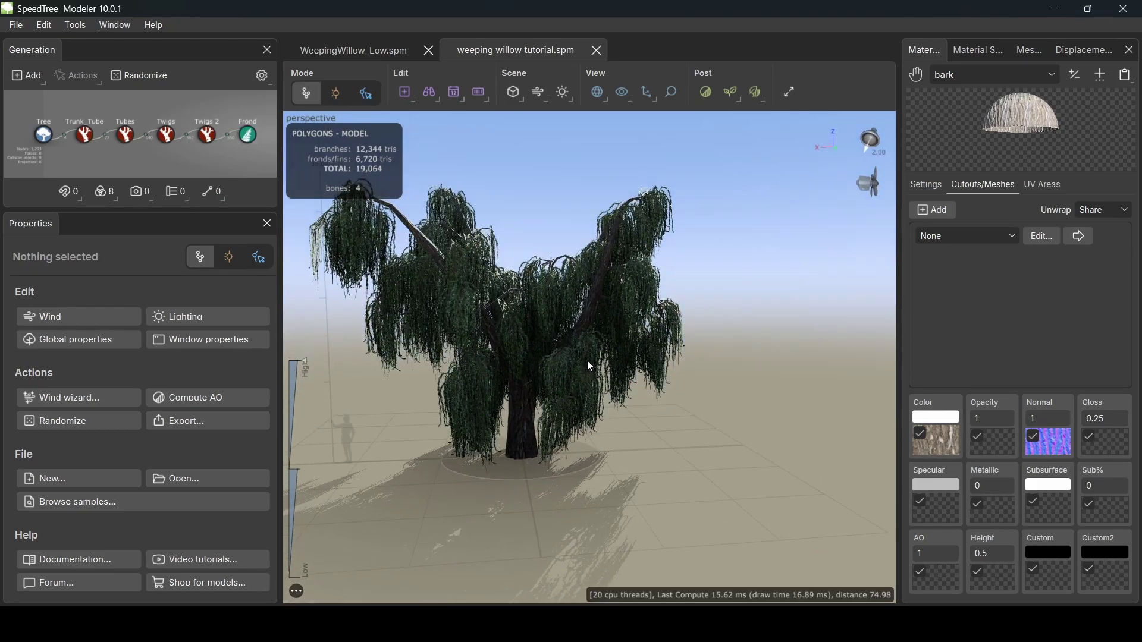
pyautogui.click(872, 141)
pyautogui.moveTo(871, 141)
pyautogui.mouseDown()
pyautogui.moveTo(637, 237)
pyautogui.moveTo(636, 248)
pyautogui.mouseUp()
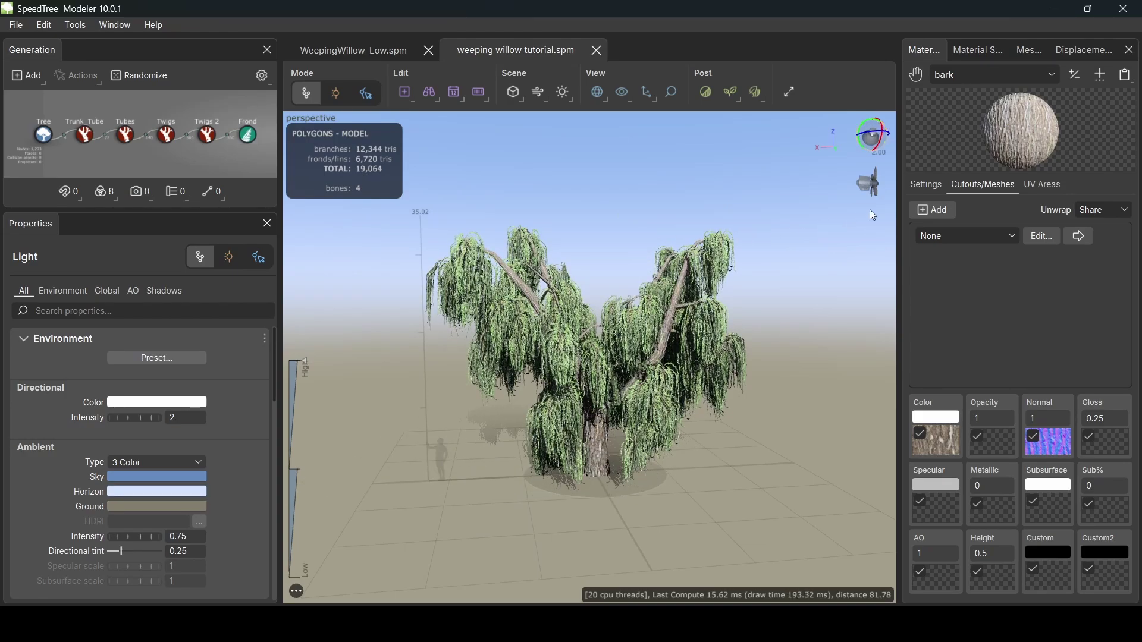
pyautogui.click(756, 303)
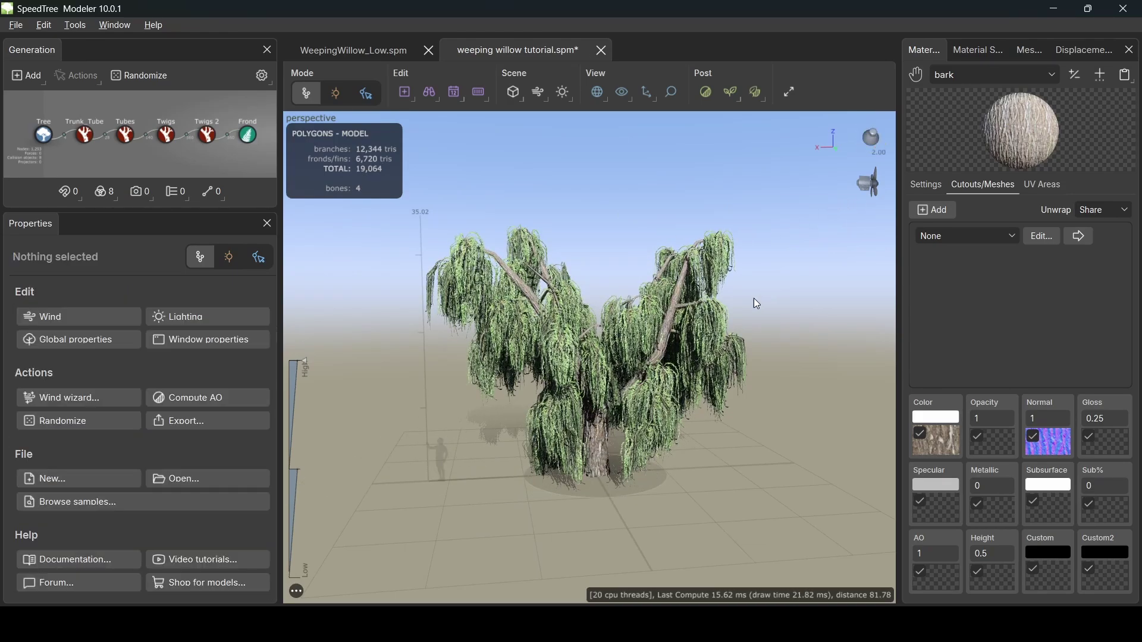
# Step: Apply wind with the Wind Wizard, using the Stately shade tree model type and Breezy conditions
pyautogui.click(90, 317)
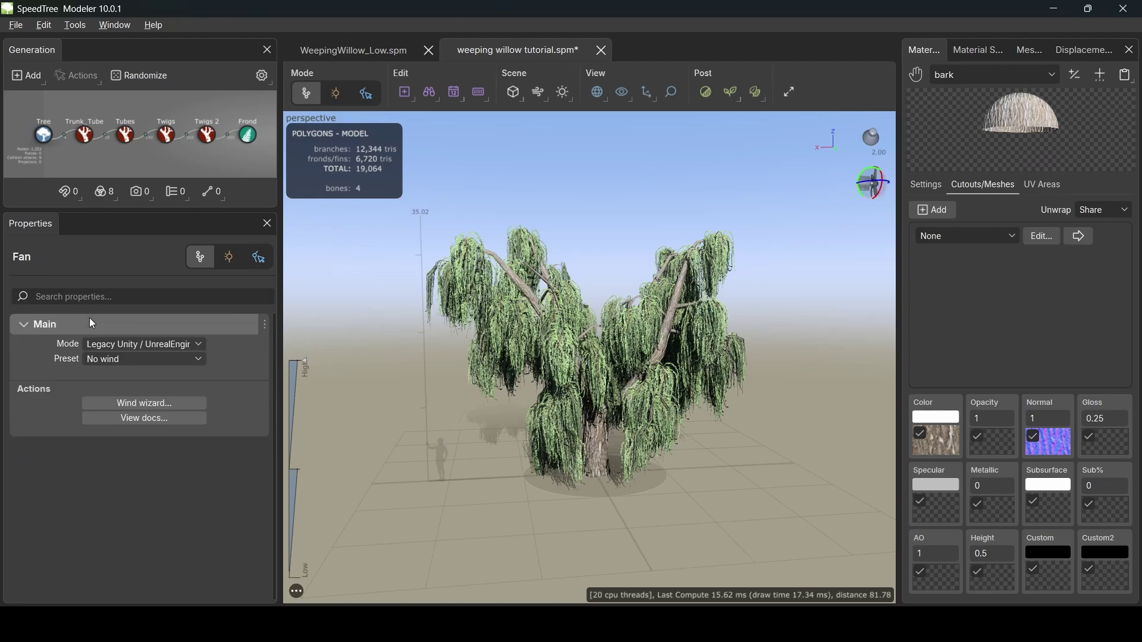
pyautogui.click(158, 400)
pyautogui.click(652, 100)
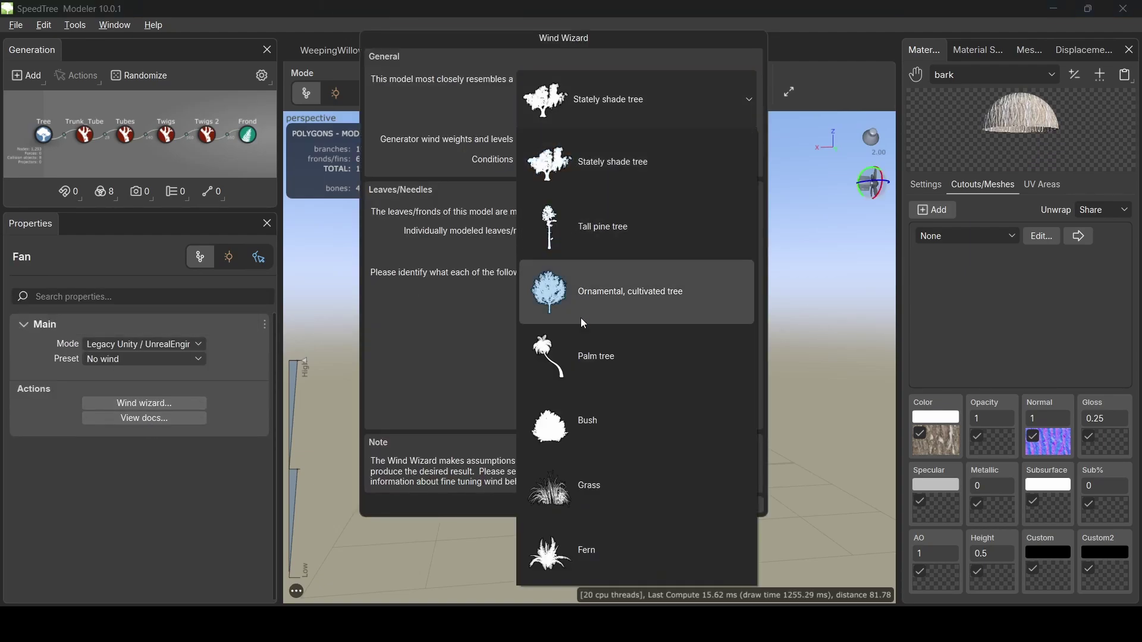
pyautogui.click(631, 117)
pyautogui.click(587, 160)
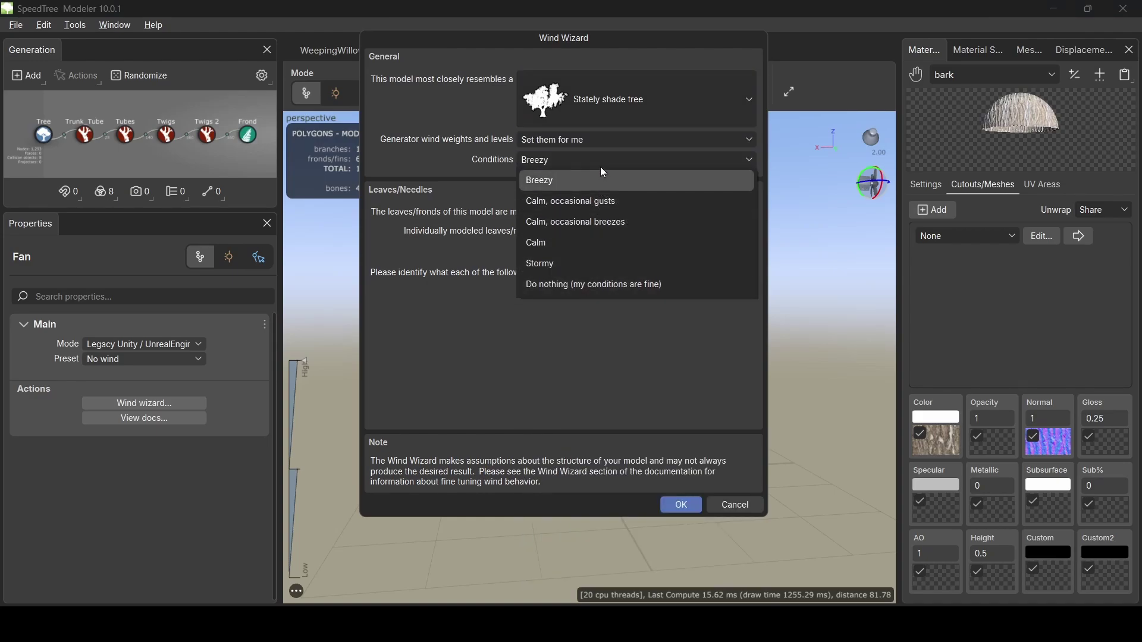
pyautogui.click(600, 163)
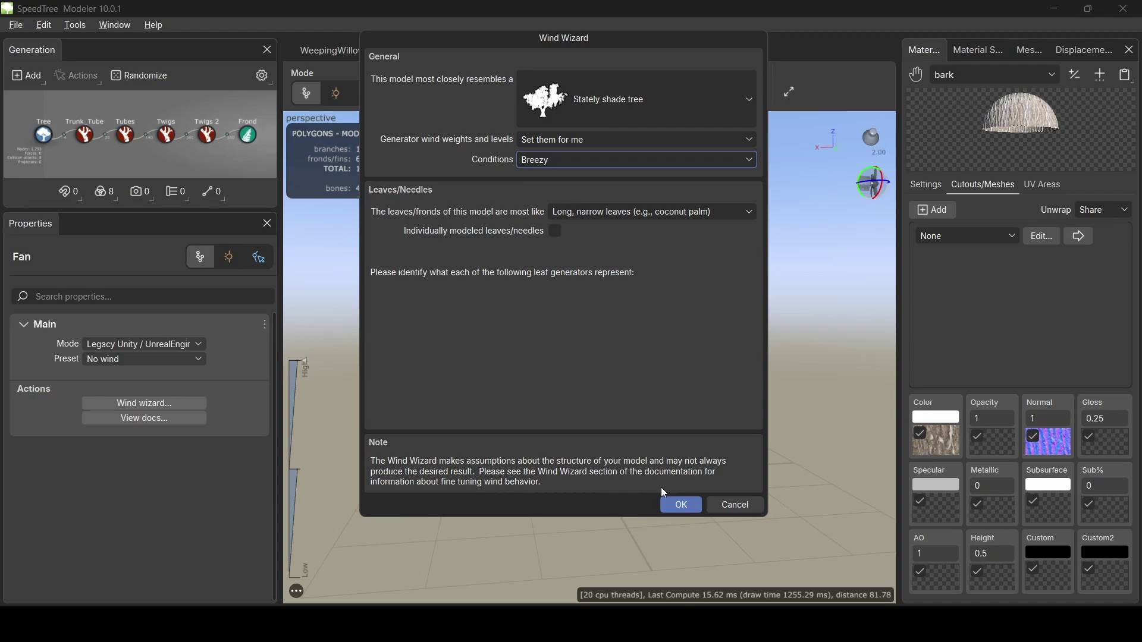
pyautogui.click(680, 505)
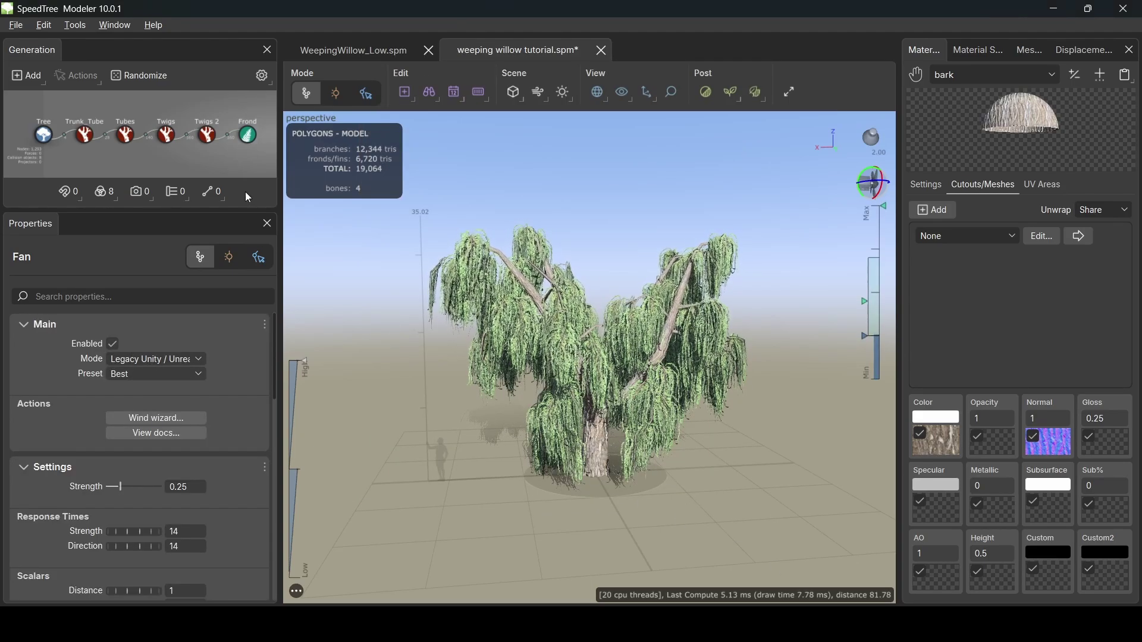
# Step: Set up a game mesh export with the UnrealEngine (ST) preset and limit the LOD grouping to Highest only
pyautogui.click(16, 26)
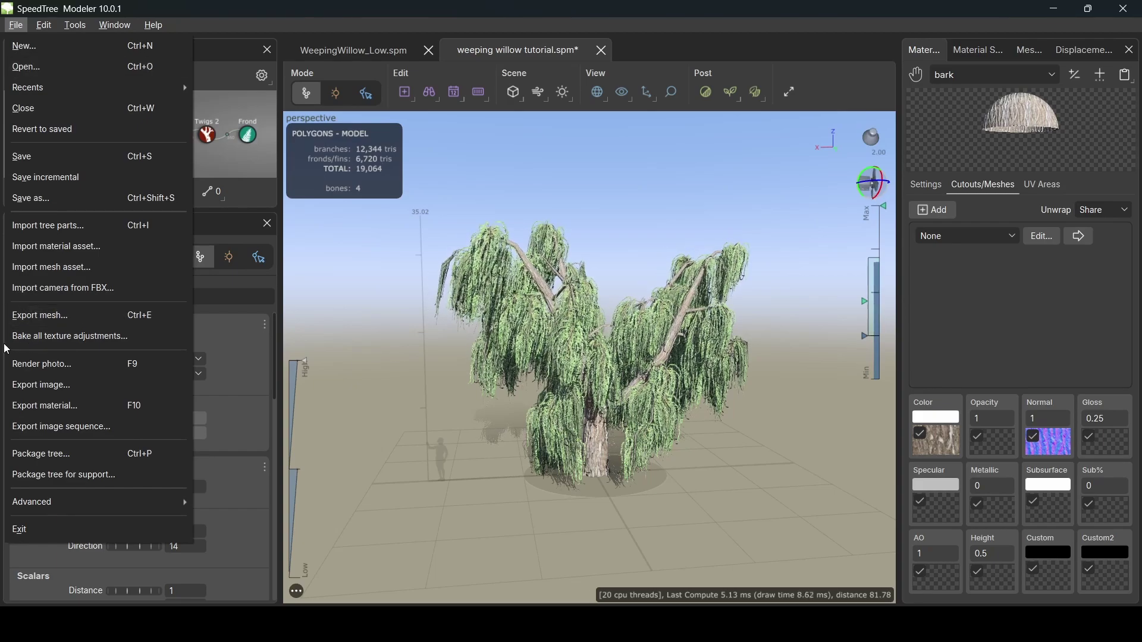
pyautogui.click(62, 315)
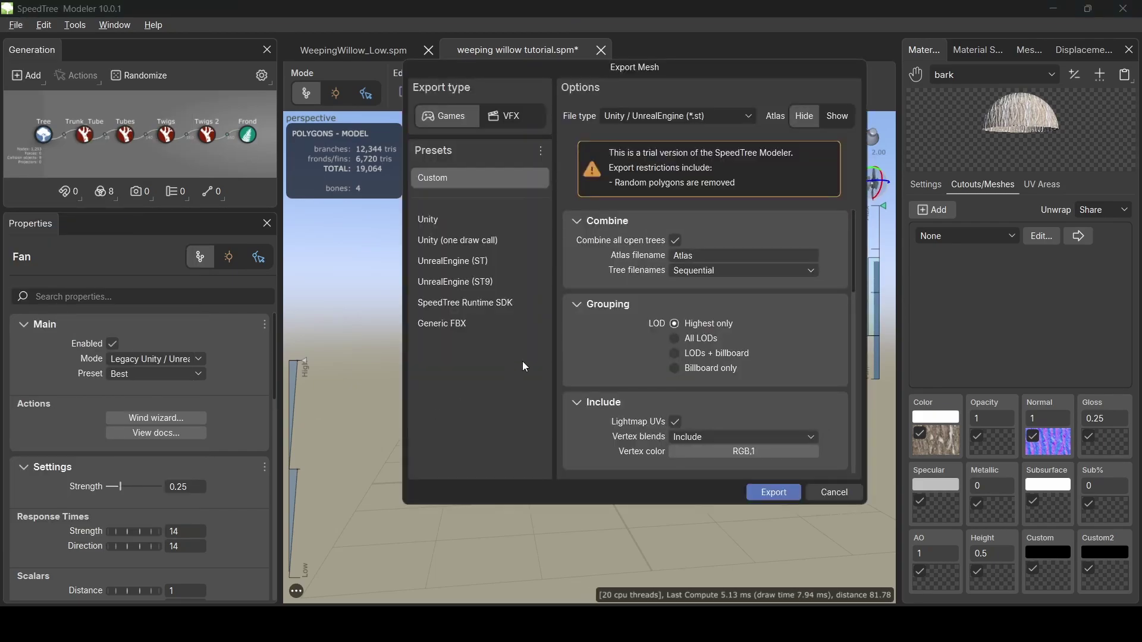
pyautogui.click(455, 220)
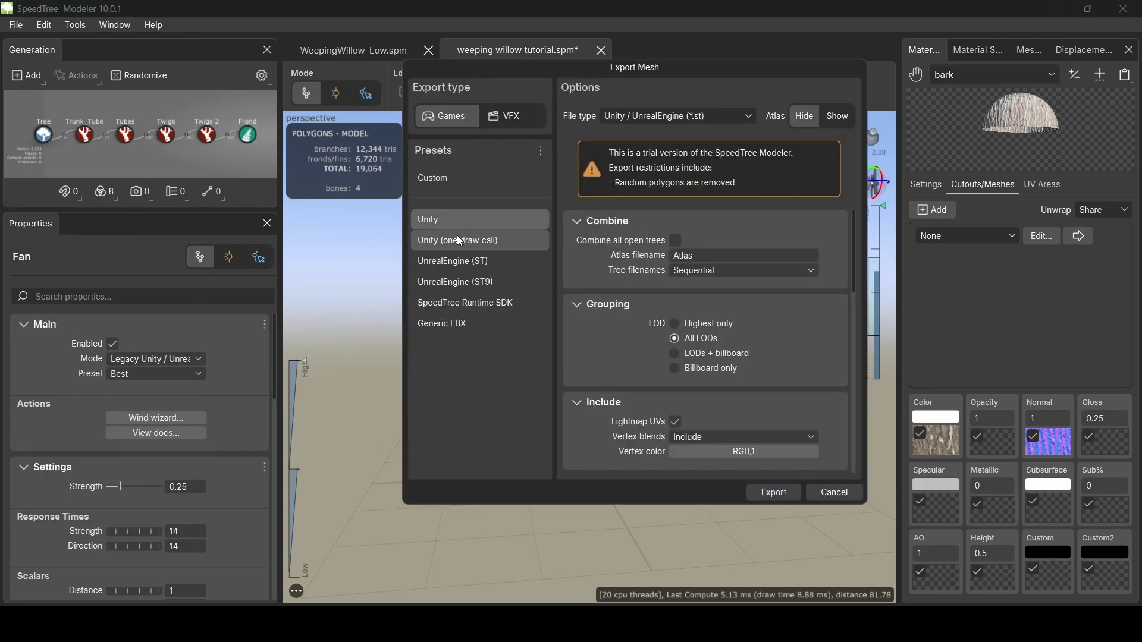
pyautogui.click(460, 263)
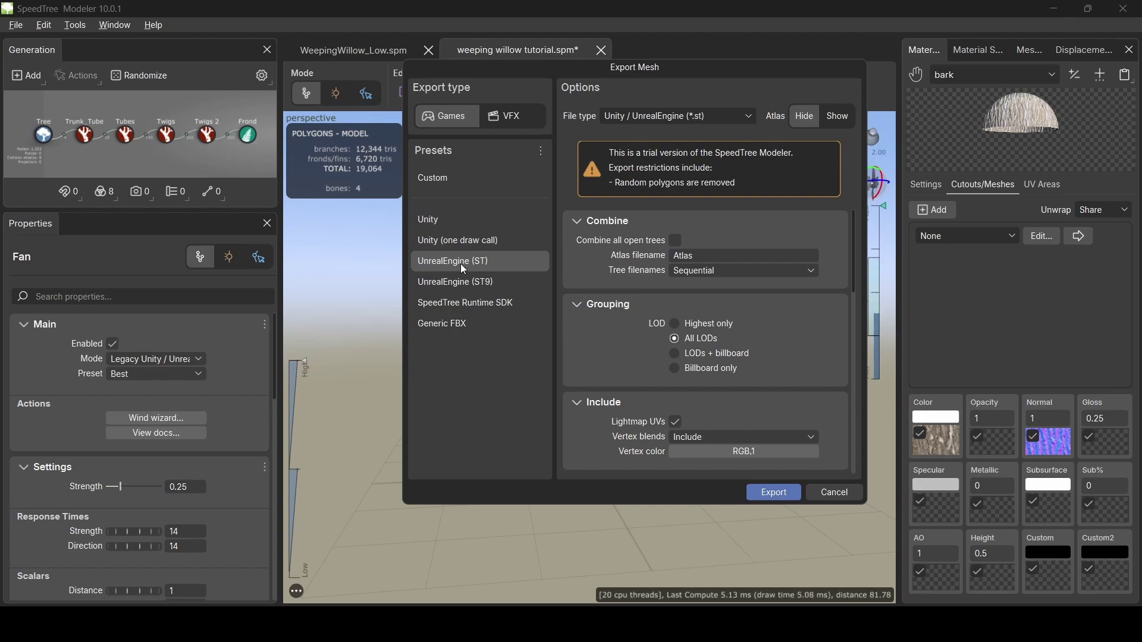
pyautogui.moveTo(705, 57); pyautogui.dragTo(561, 84)
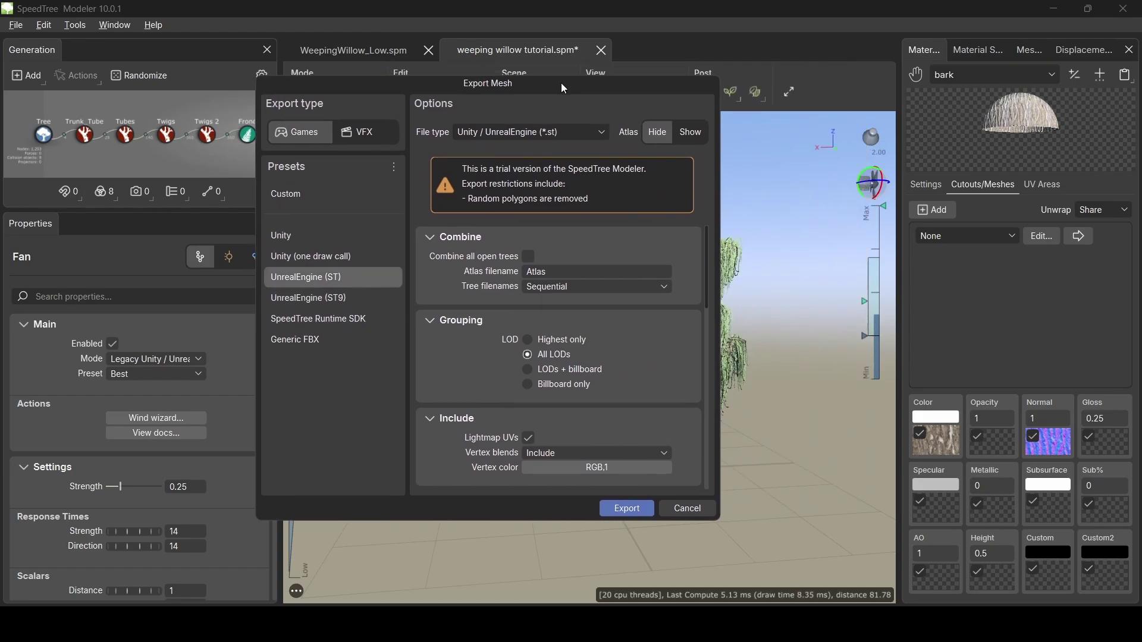
pyautogui.click(529, 340)
# Step: Turn off Flip X in the export's transform options and convert the mesh to the Foot unit
pyautogui.scroll(-2, 575, 364)
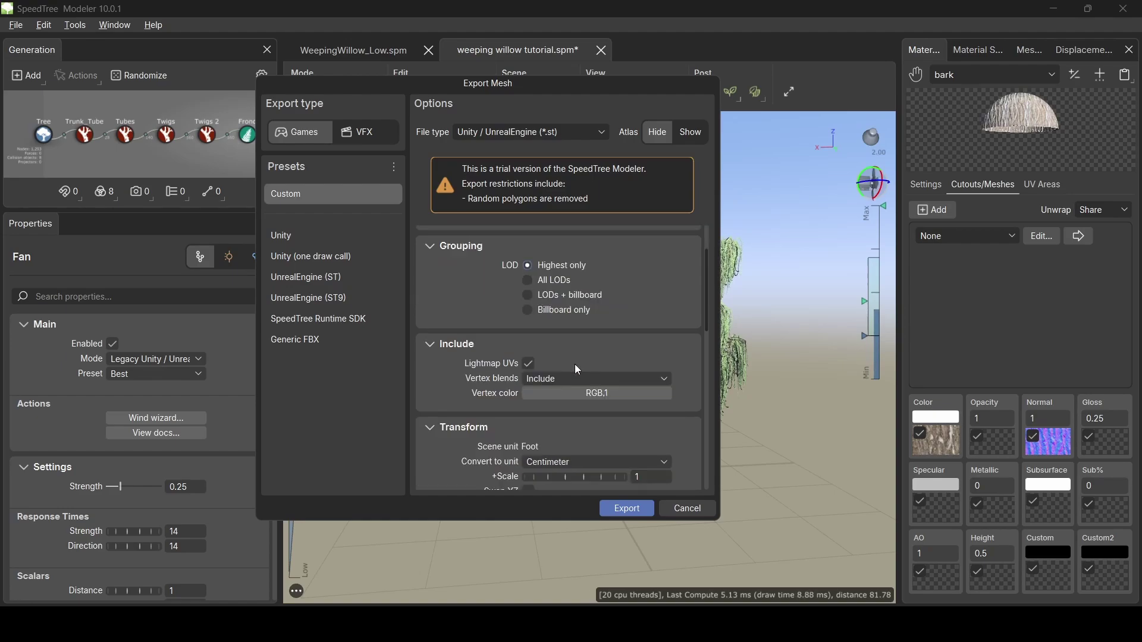
pyautogui.scroll(-2, 561, 338)
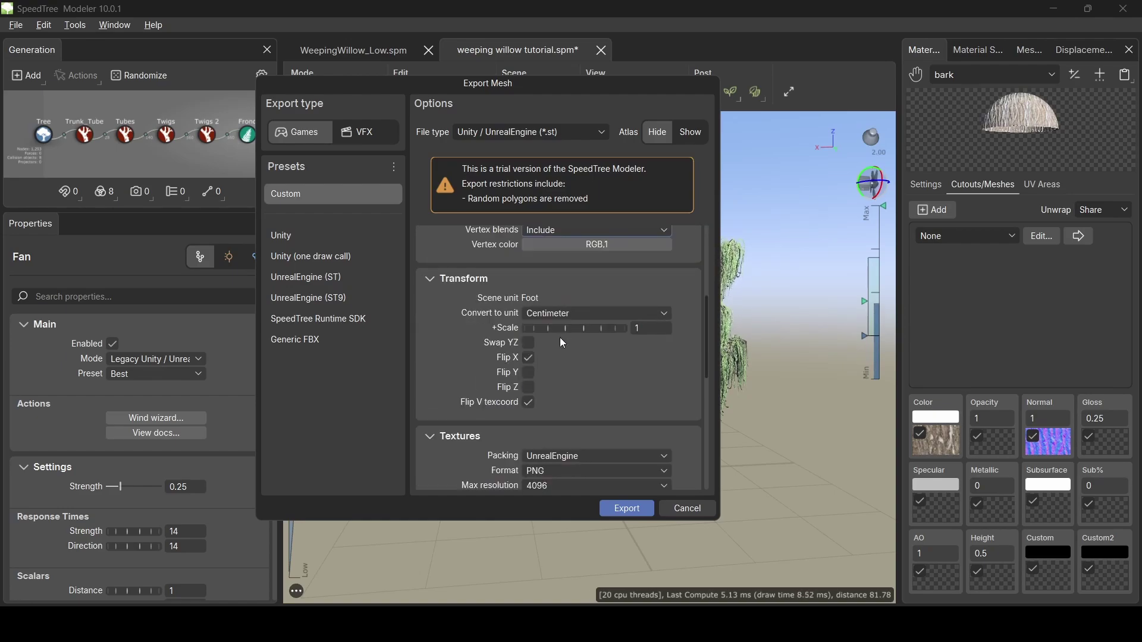
pyautogui.click(530, 357)
pyautogui.scroll(-1, 546, 388)
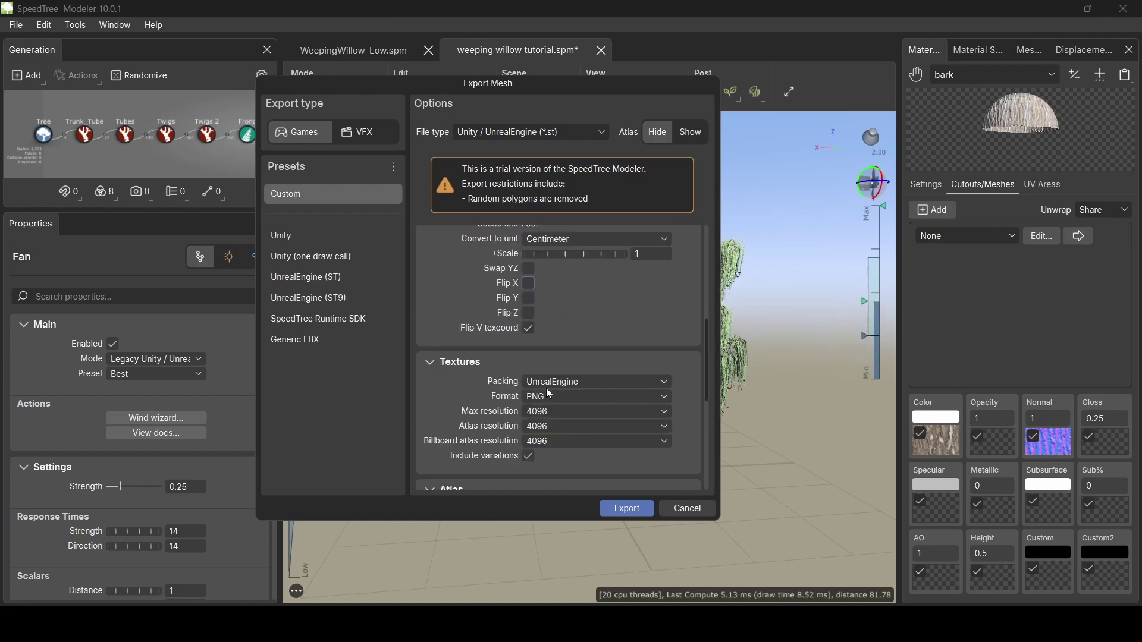
pyautogui.scroll(3, 559, 411)
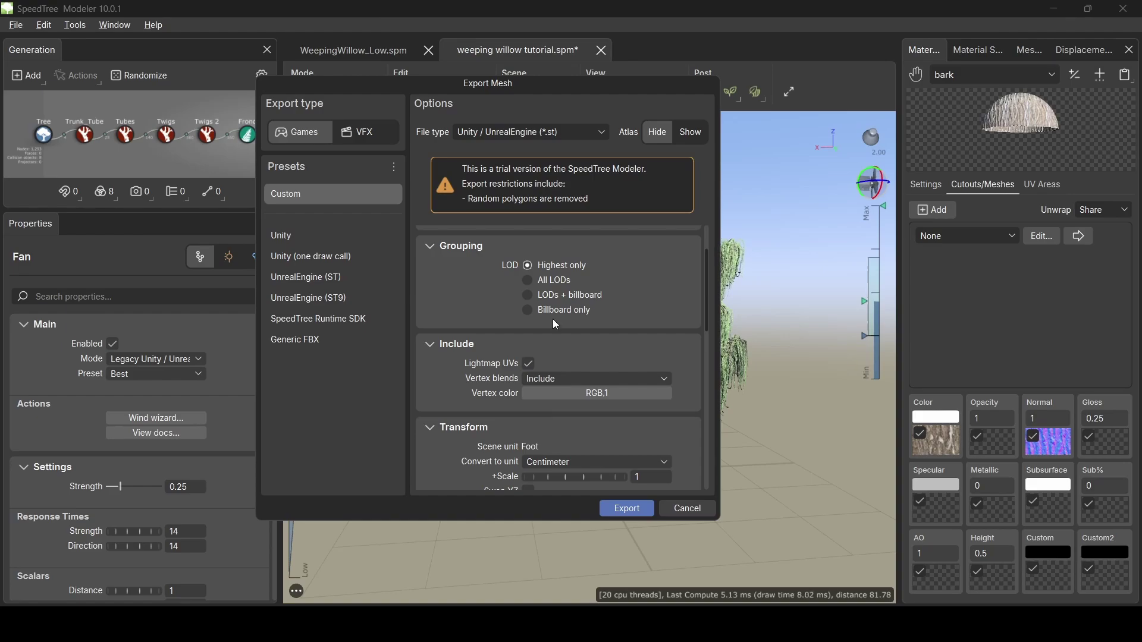
pyautogui.scroll(-2, 556, 324)
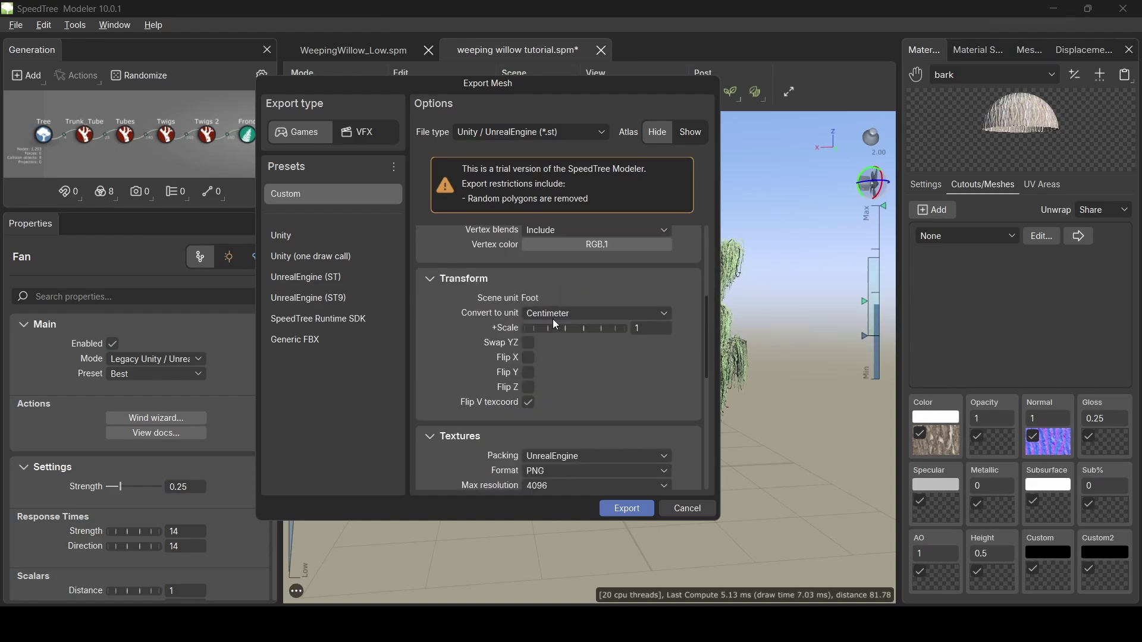
pyautogui.click(573, 320)
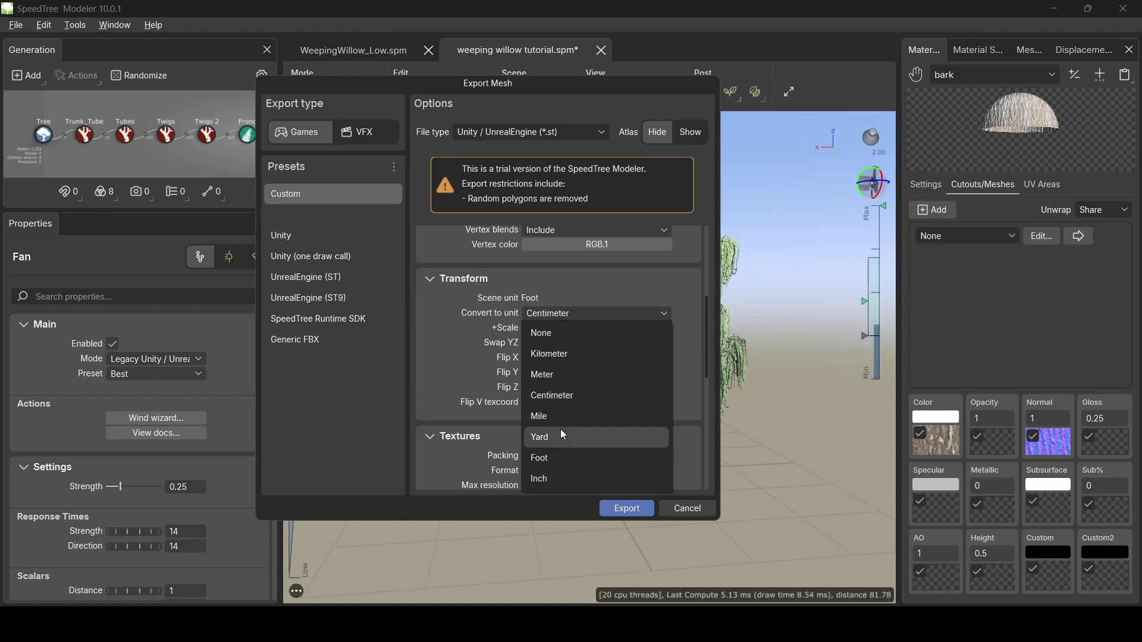
pyautogui.click(563, 465)
# Step: Set the atlas to include Nothing without separate atlases or V wrapping, and export as weeping willow tutorial.st into the unreal exports folder
pyautogui.scroll(-1, 570, 361)
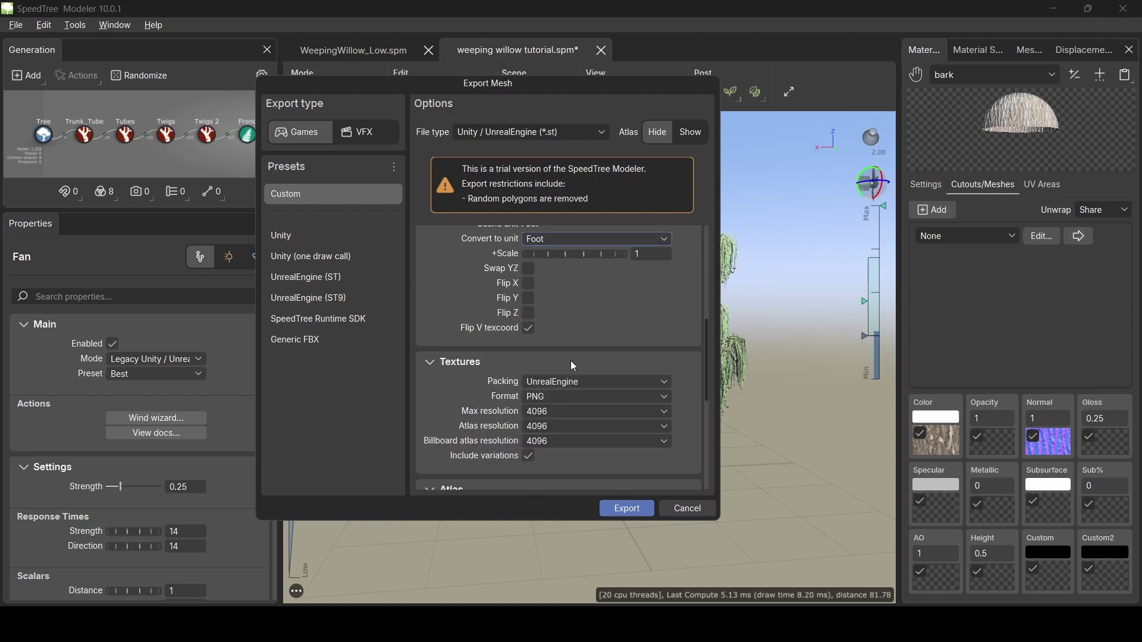
pyautogui.scroll(-1, 597, 309)
pyautogui.scroll(-1, 597, 309)
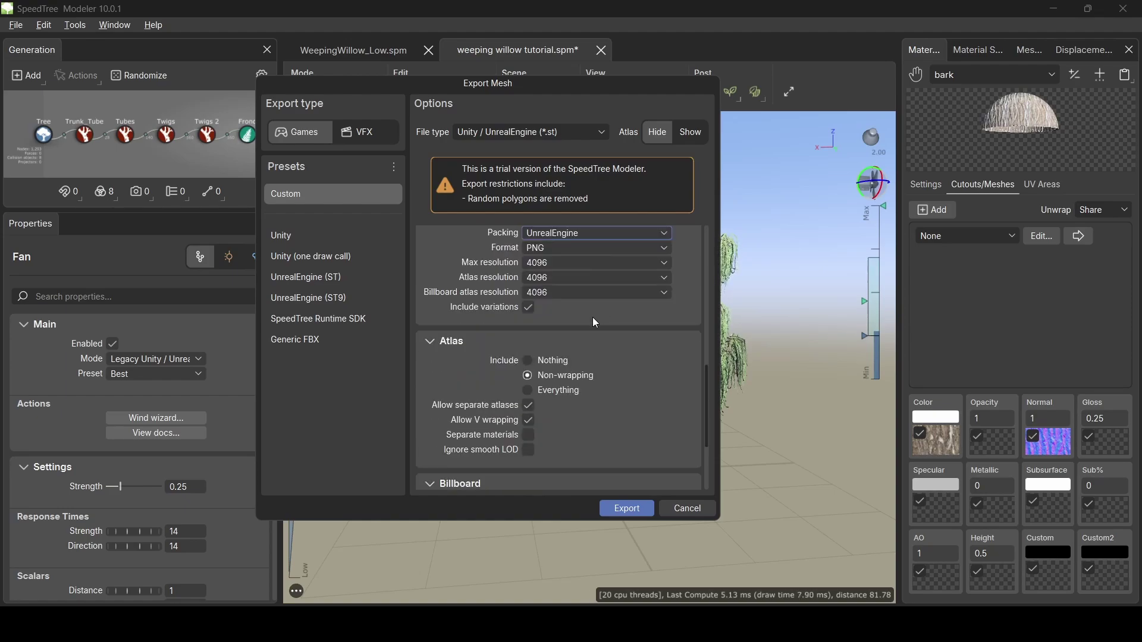
pyautogui.click(537, 364)
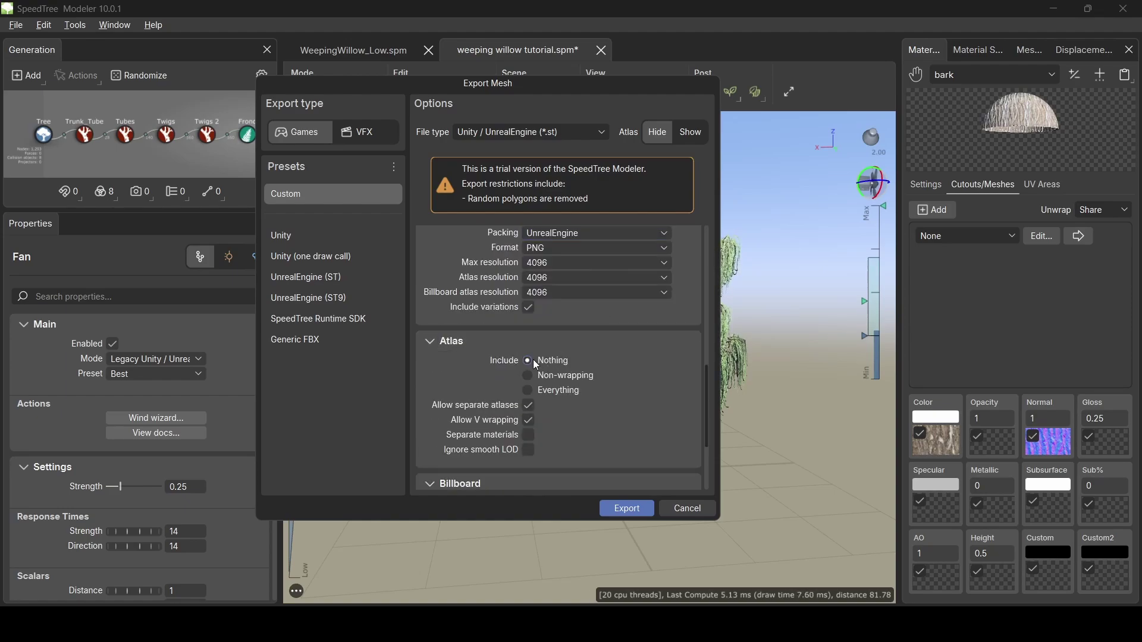
pyautogui.click(529, 421)
pyautogui.click(529, 407)
pyautogui.scroll(-2, 576, 403)
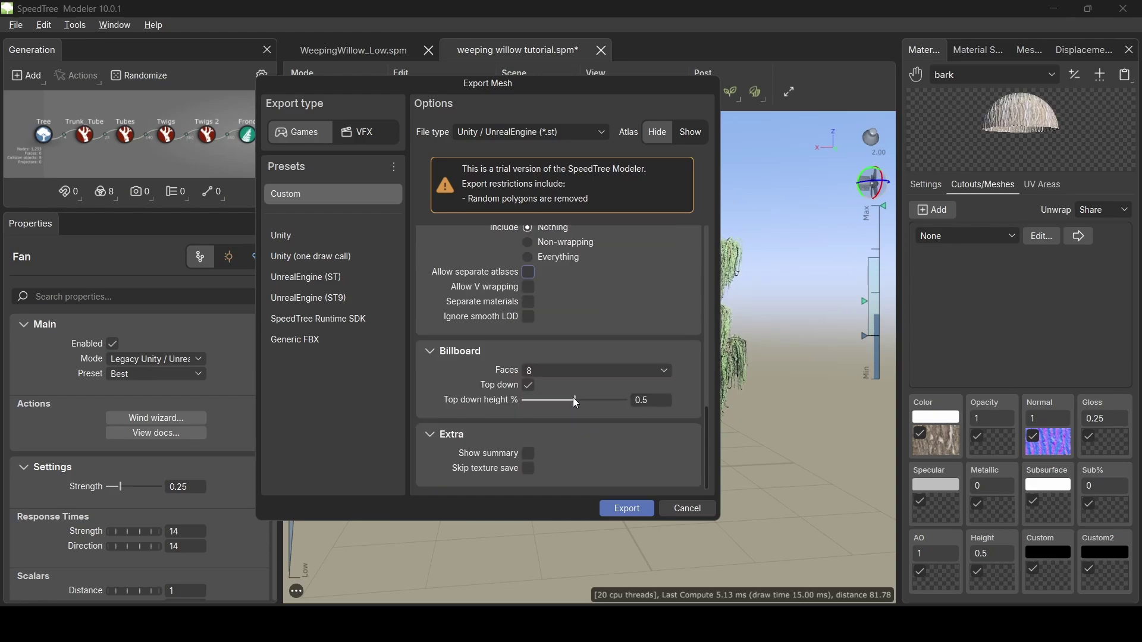
pyautogui.click(622, 508)
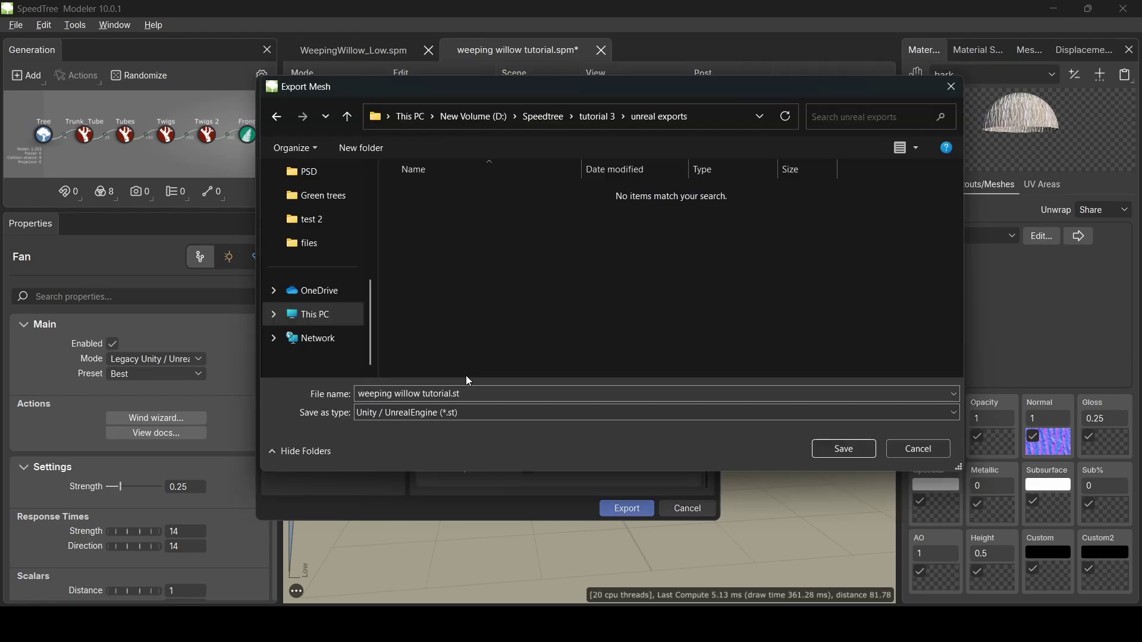
pyautogui.click(845, 450)
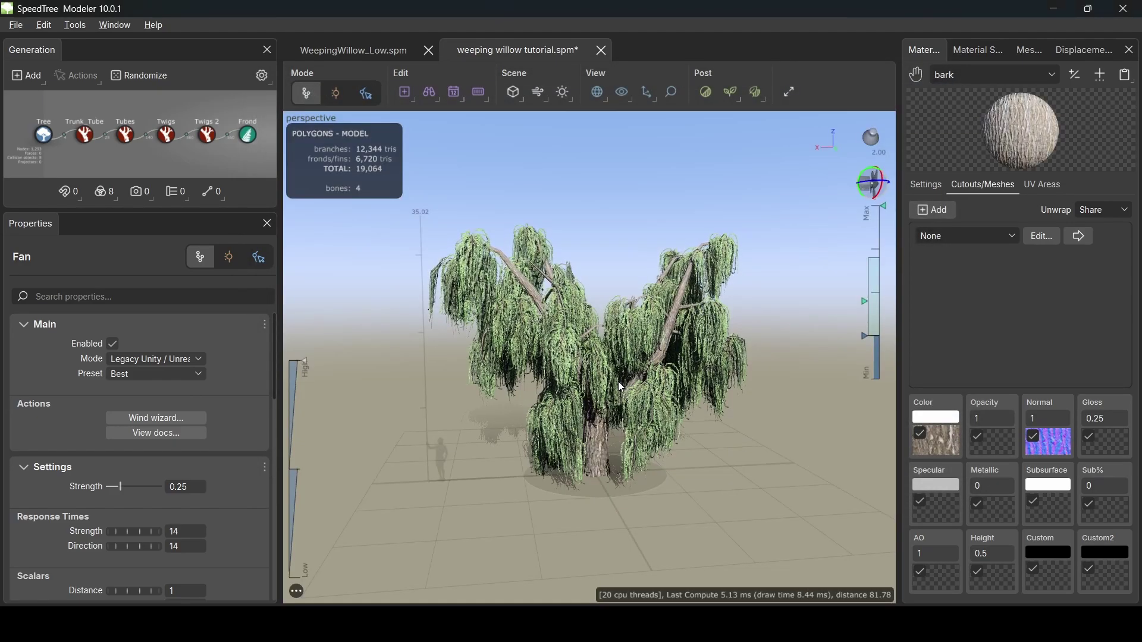
# Step: Switch to Unreal Engine and create a folder named exports inside the project's Content folder
pyautogui.click(813, 625)
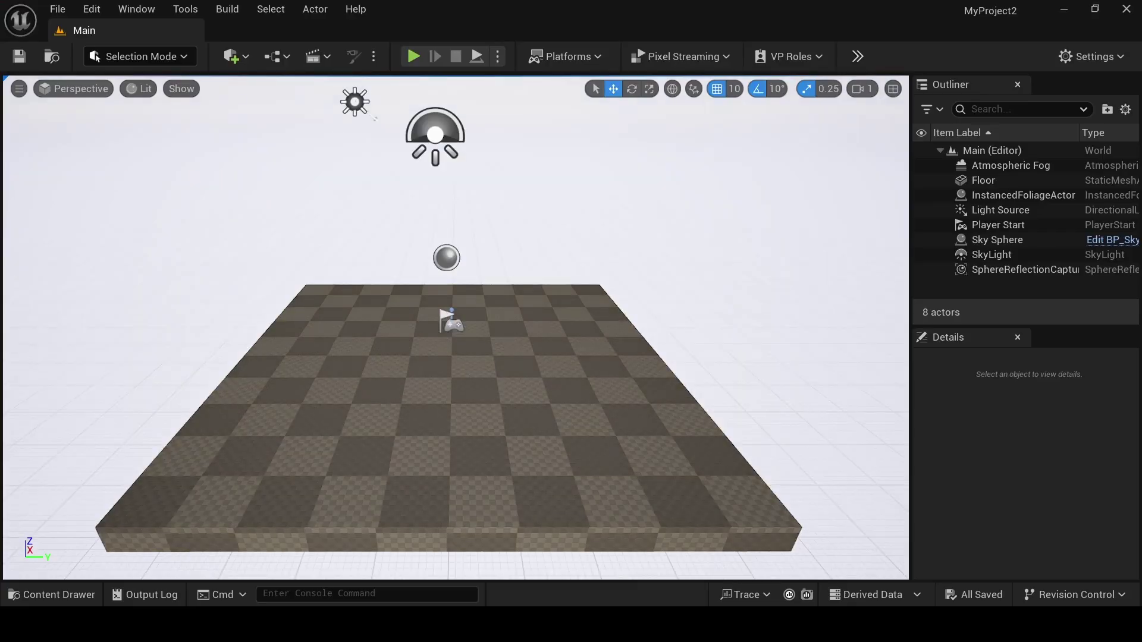
pyautogui.moveTo(449, 416)
pyautogui.mouseDown(button='right')
pyautogui.moveTo(385, 442)
pyautogui.moveTo(501, 450)
pyautogui.mouseUp(button='right')
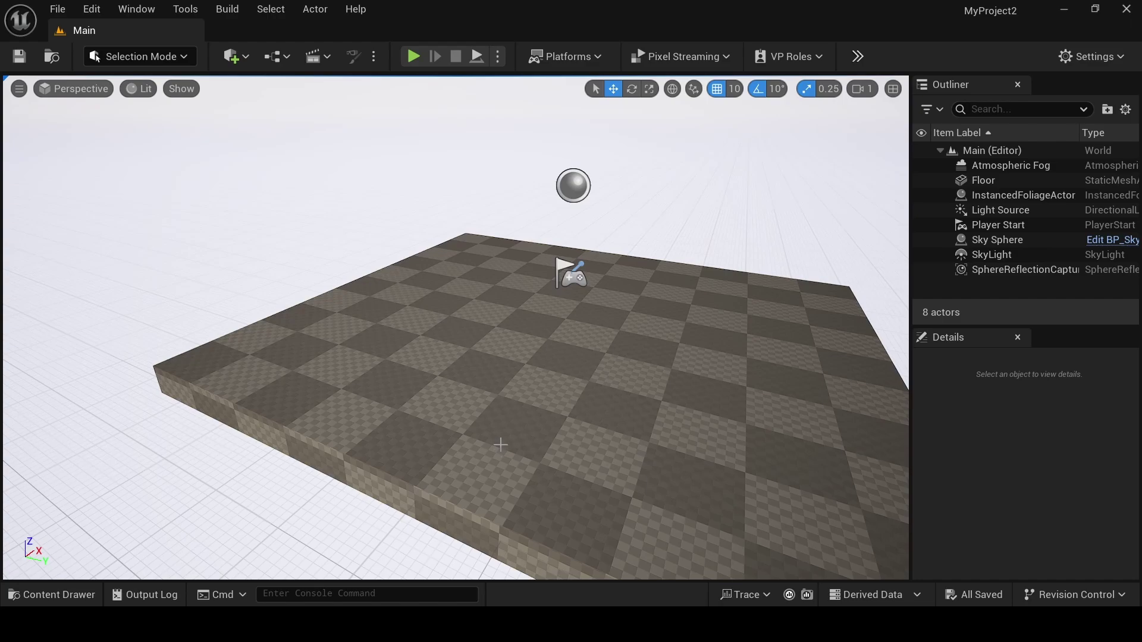
pyautogui.hotkey('ctrl', 'space')
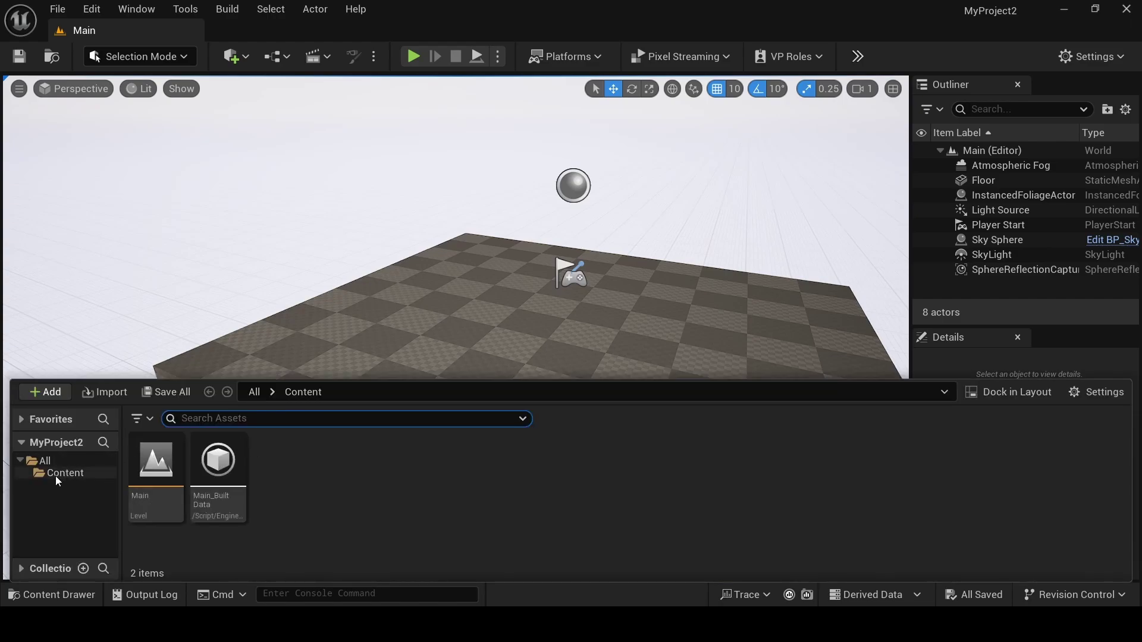
pyautogui.click(82, 494)
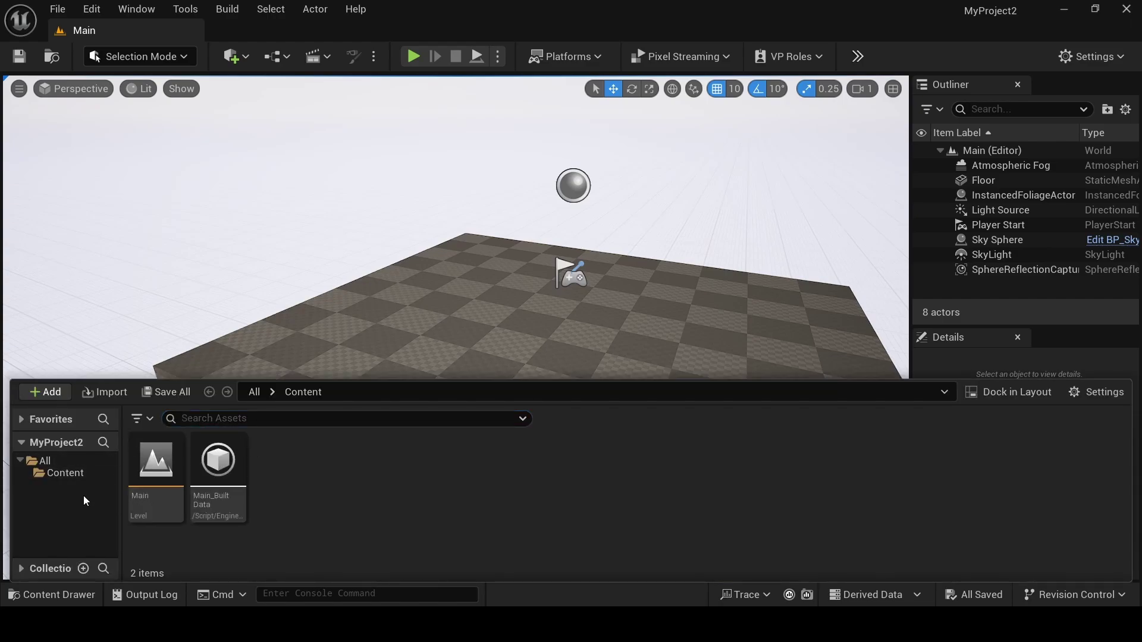
pyautogui.click(41, 473)
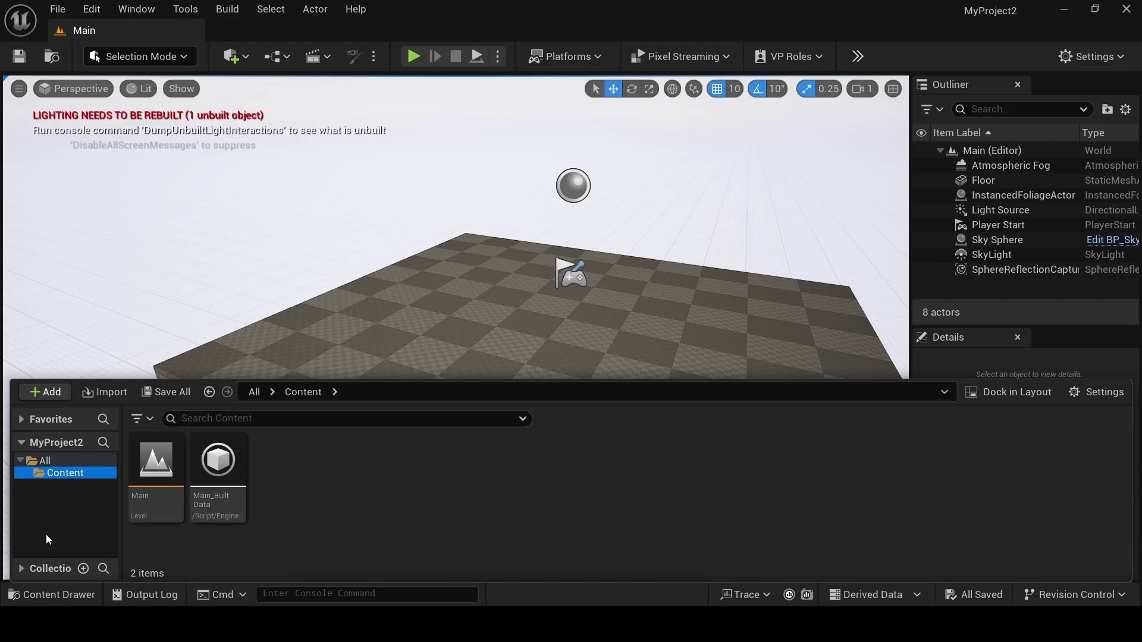
pyautogui.rightClick(66, 475)
pyautogui.click(89, 133)
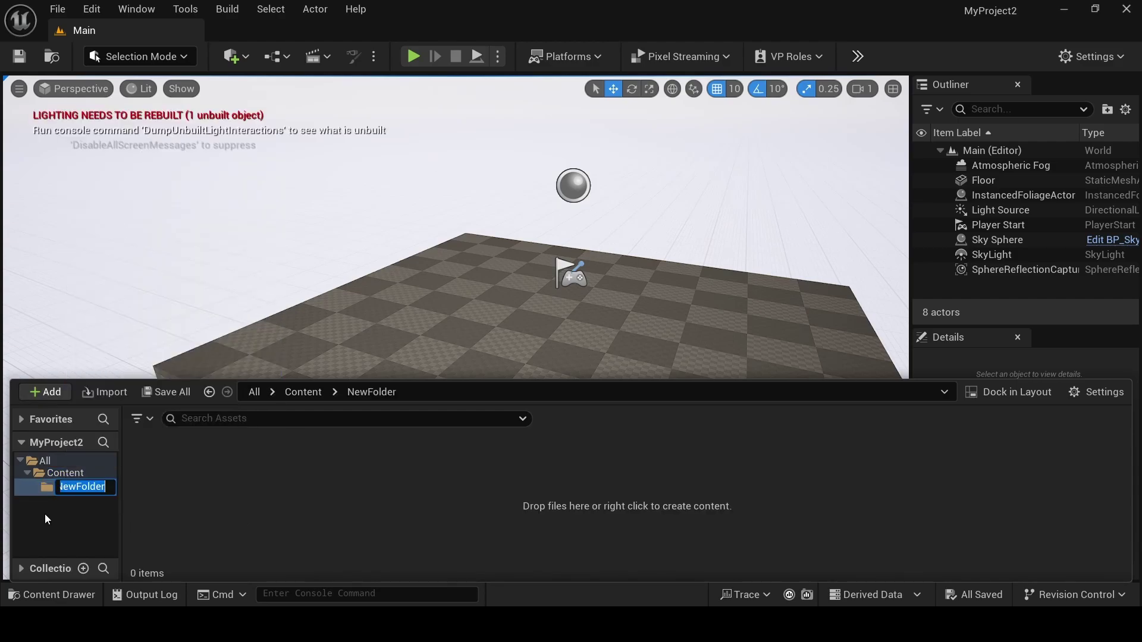
pyautogui.write('exports')
pyautogui.press('Return')
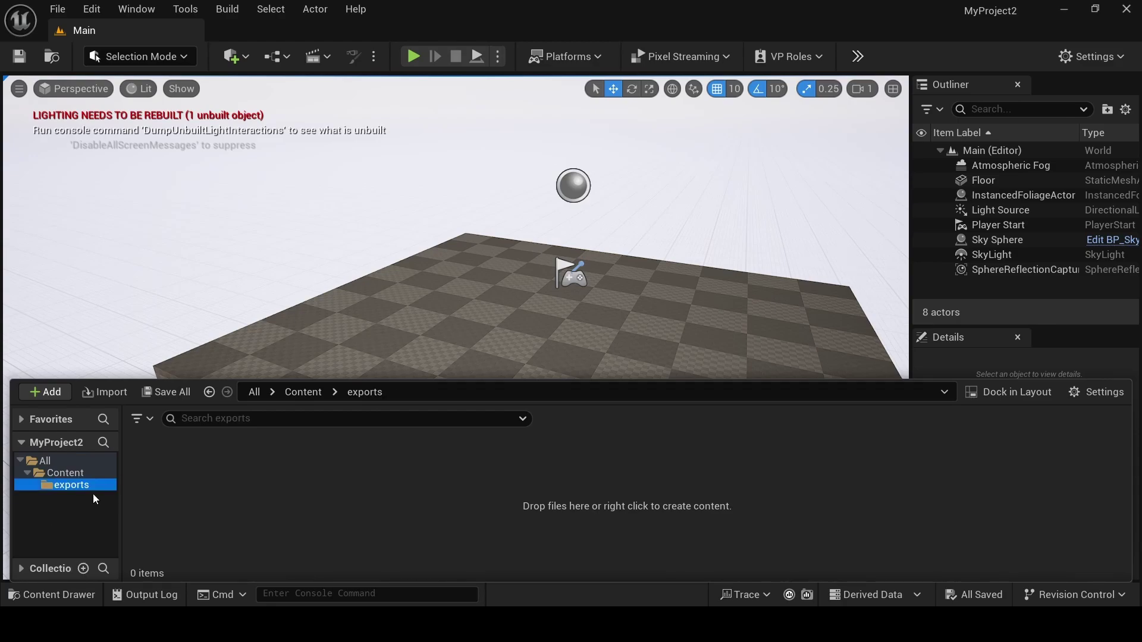
# Step: Import weeping willow tutorial.st into the exports folder with collision, created materials, subsurface and vertex processing included
pyautogui.click(104, 392)
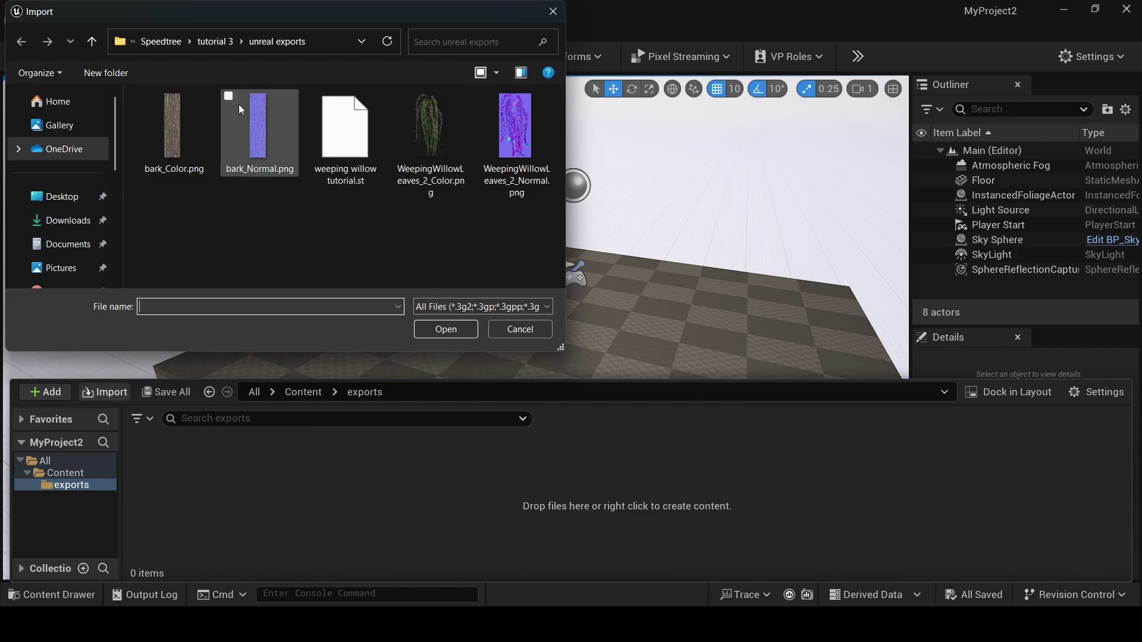
pyautogui.click(367, 168)
pyautogui.click(460, 335)
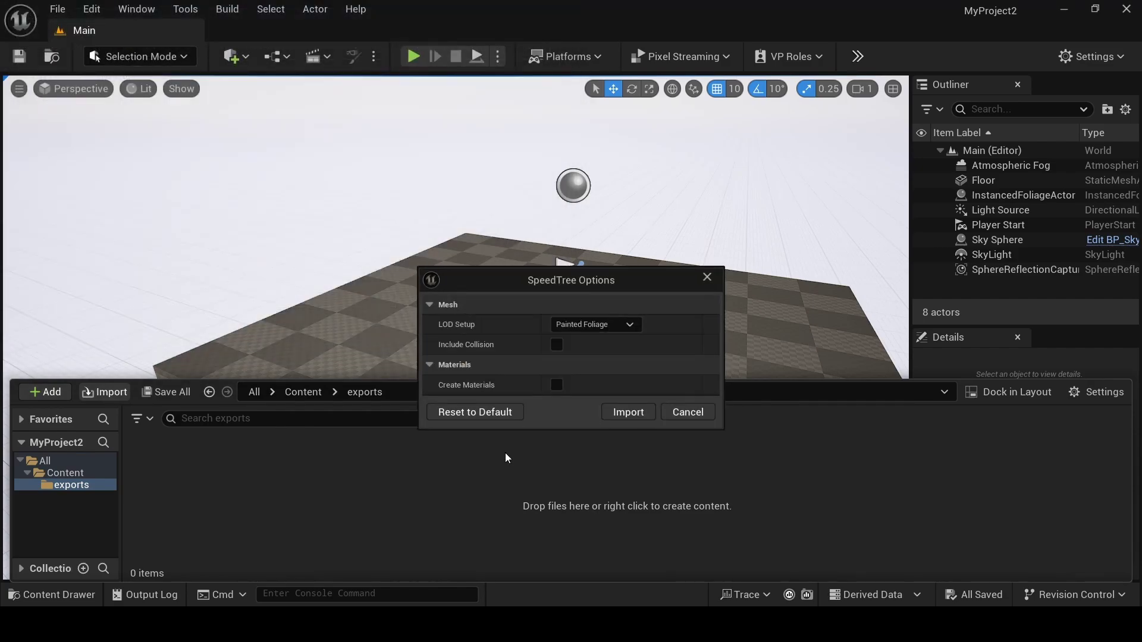
pyautogui.click(557, 344)
pyautogui.click(556, 385)
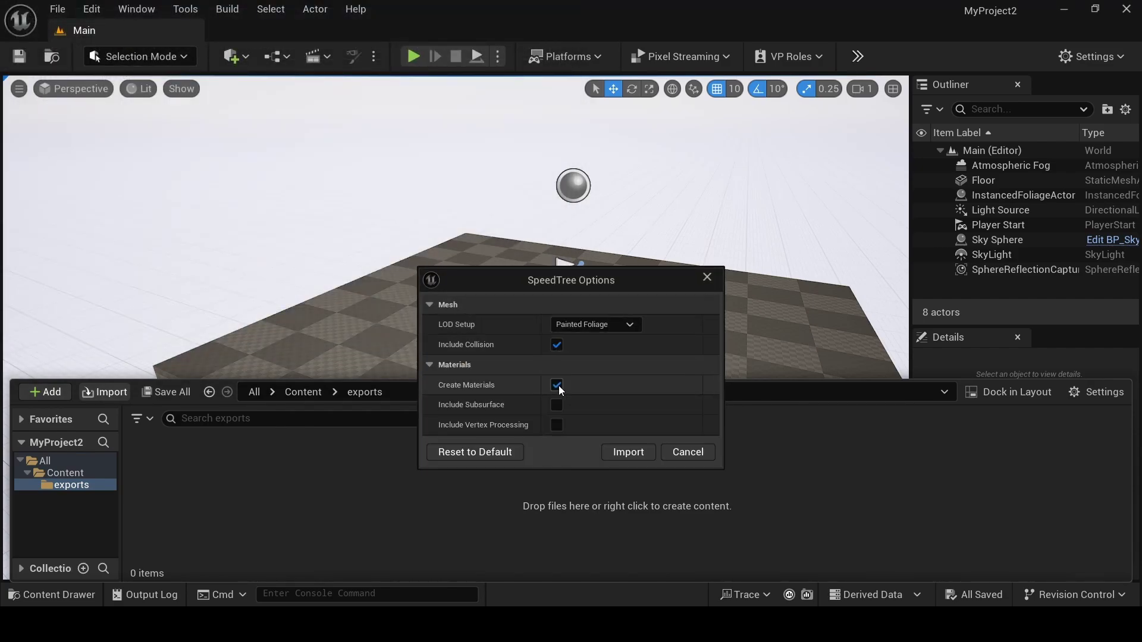
pyautogui.click(557, 404)
pyautogui.click(556, 424)
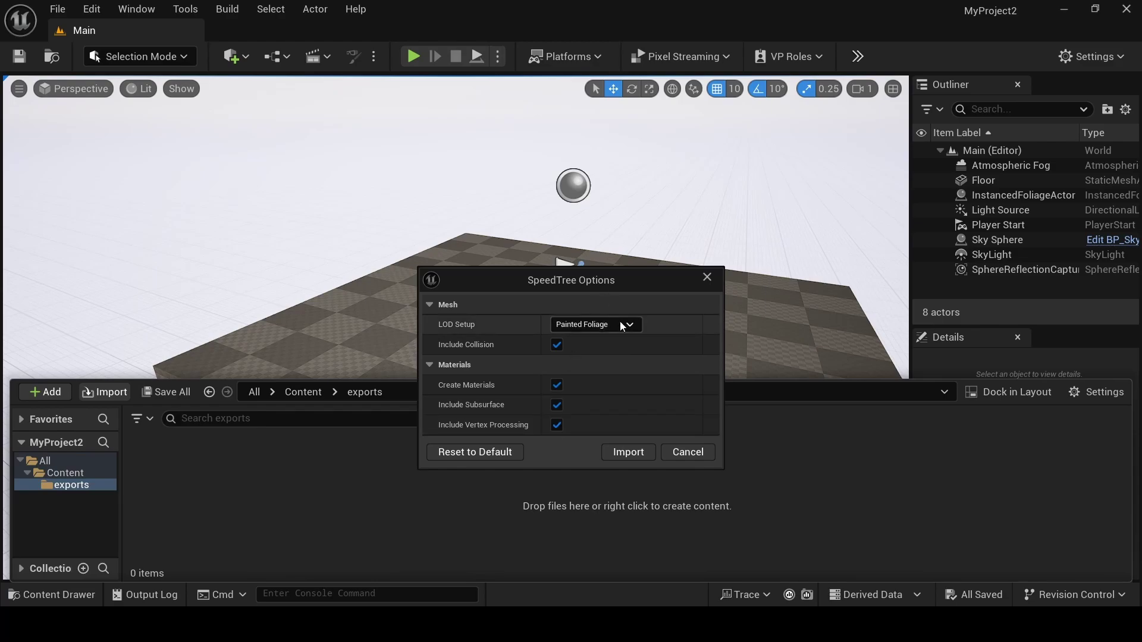
pyautogui.click(629, 453)
# Step: Place the weeping willow static mesh on the floor near its edge and scale it uniformly to 5.25
pyautogui.moveTo(612, 351); pyautogui.dragTo(576, 356)
pyautogui.hotkey('ctrl', 'space')
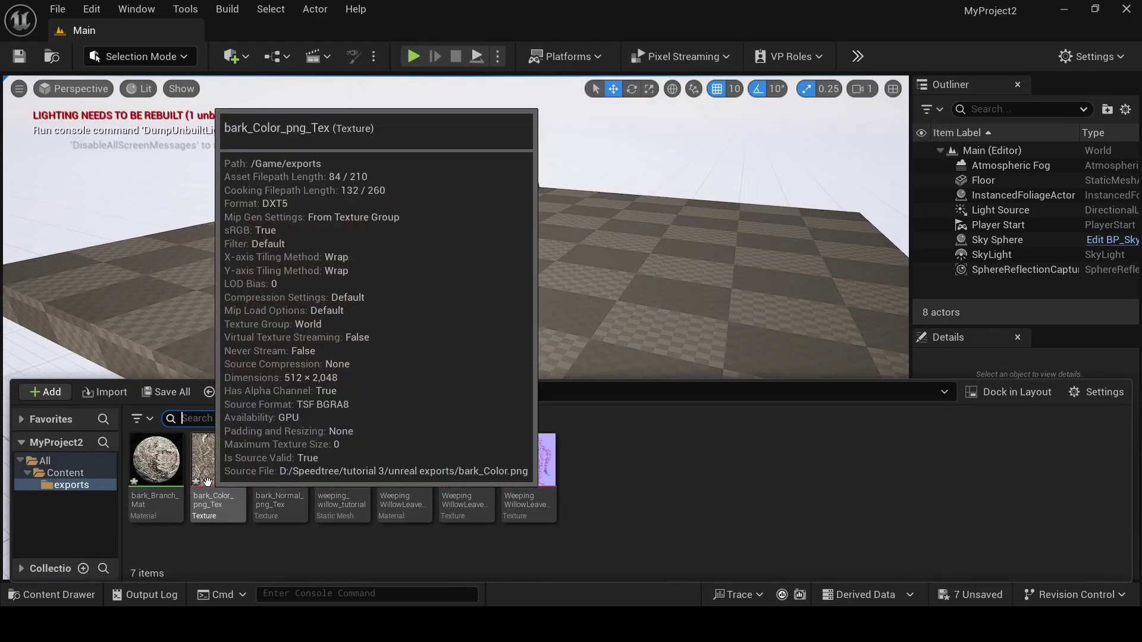
pyautogui.moveTo(344, 468); pyautogui.dragTo(335, 373)
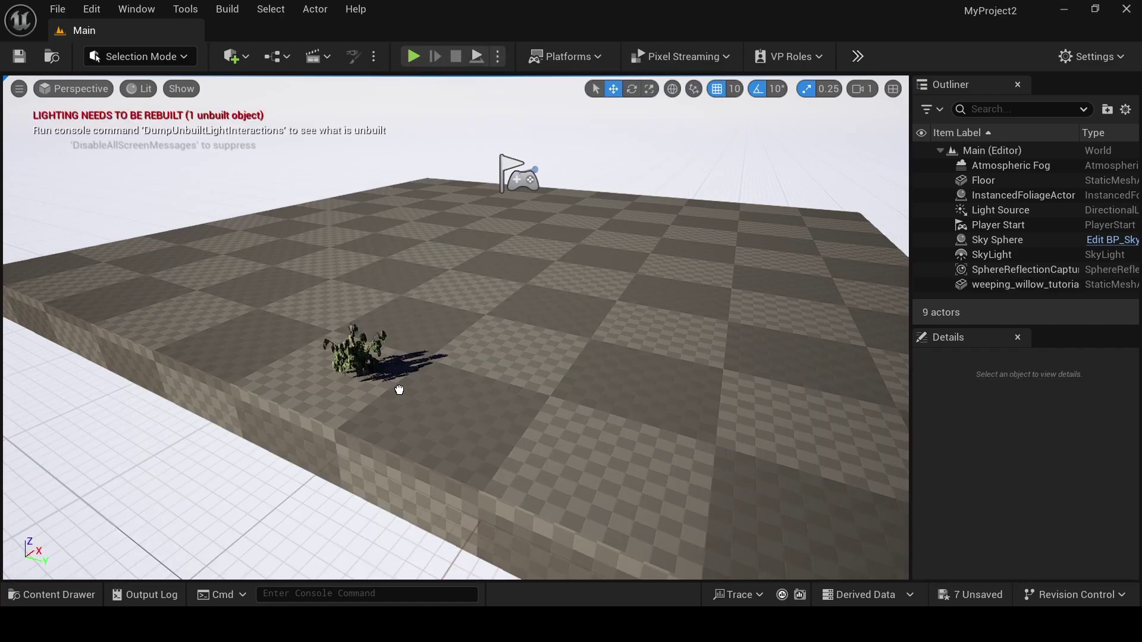
pyautogui.click(383, 367)
pyautogui.press('space')
pyautogui.press('space')
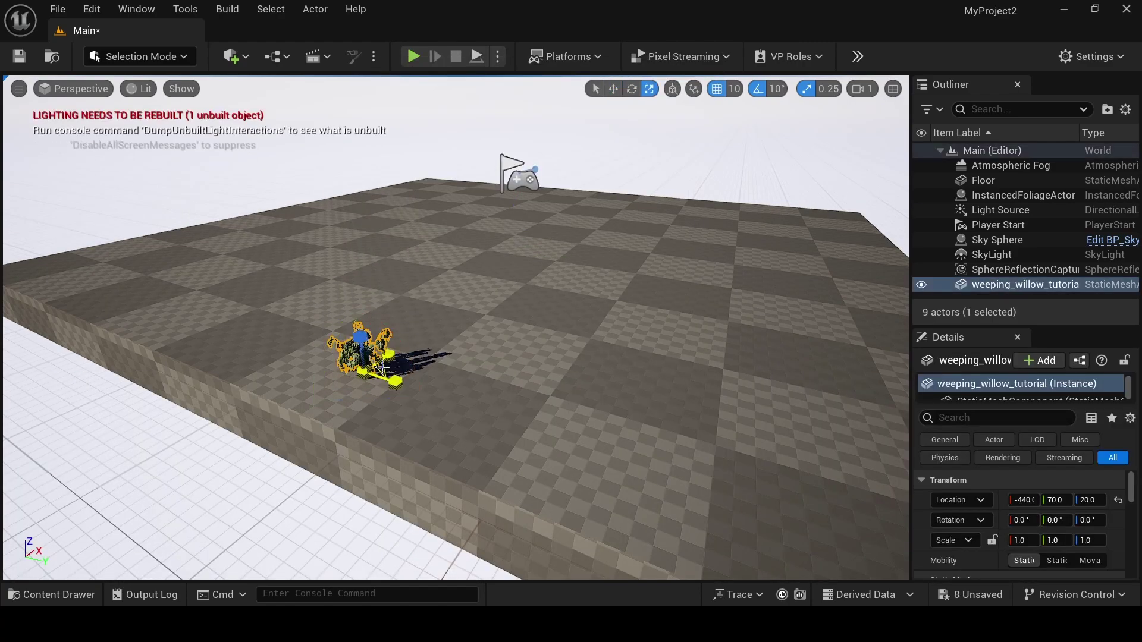
pyautogui.moveTo(368, 373); pyautogui.dragTo(328, 495)
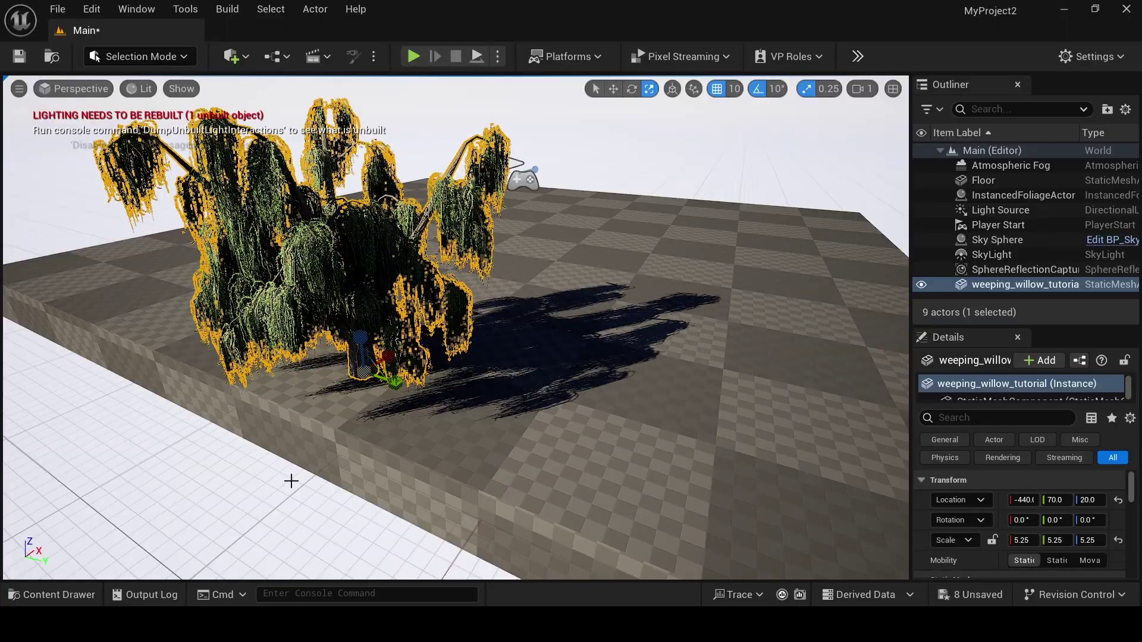
# Step: Add a Wind Directional Source actor to the level near the willow and scale it uniformly to -2.25
pyautogui.moveTo(291, 481); pyautogui.dragTo(344, 452, button='right')
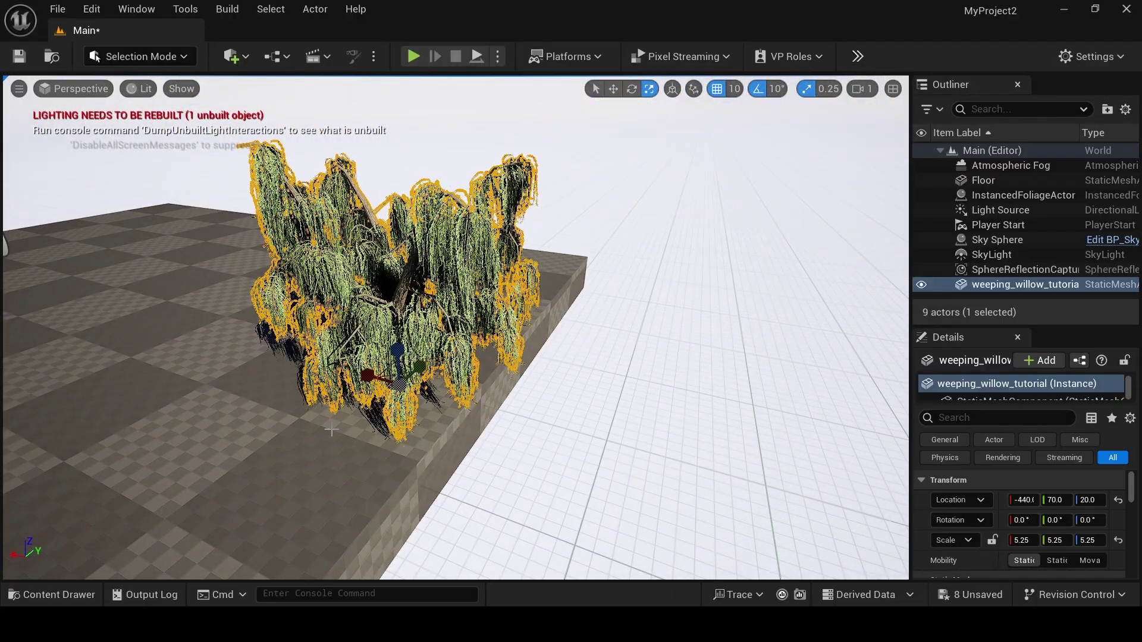
pyautogui.press('F2')
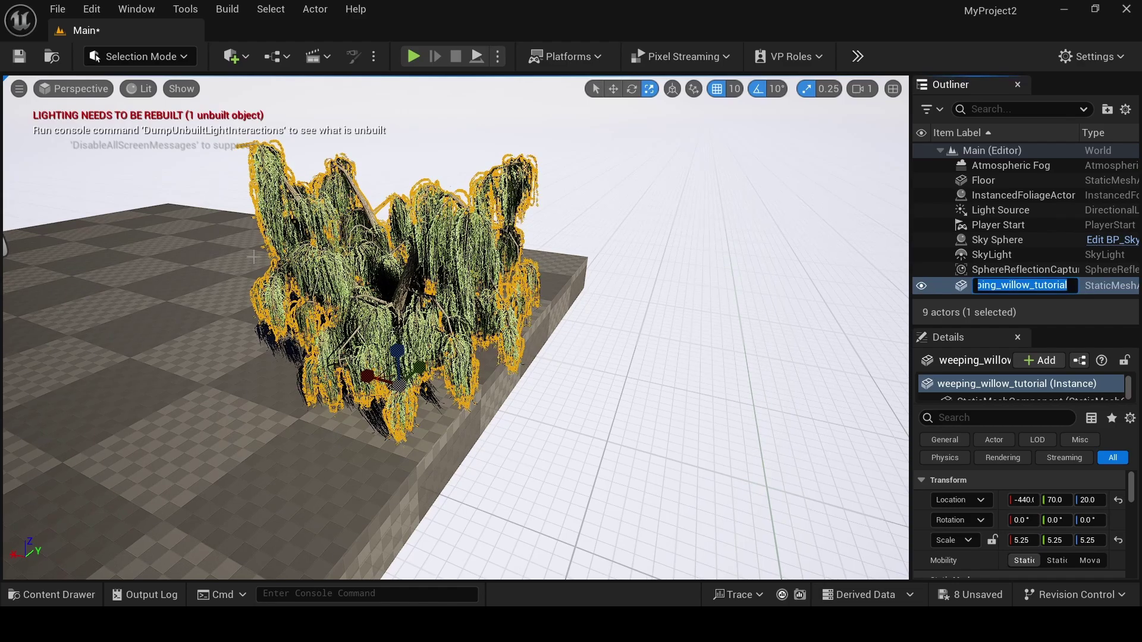
pyautogui.click(233, 56)
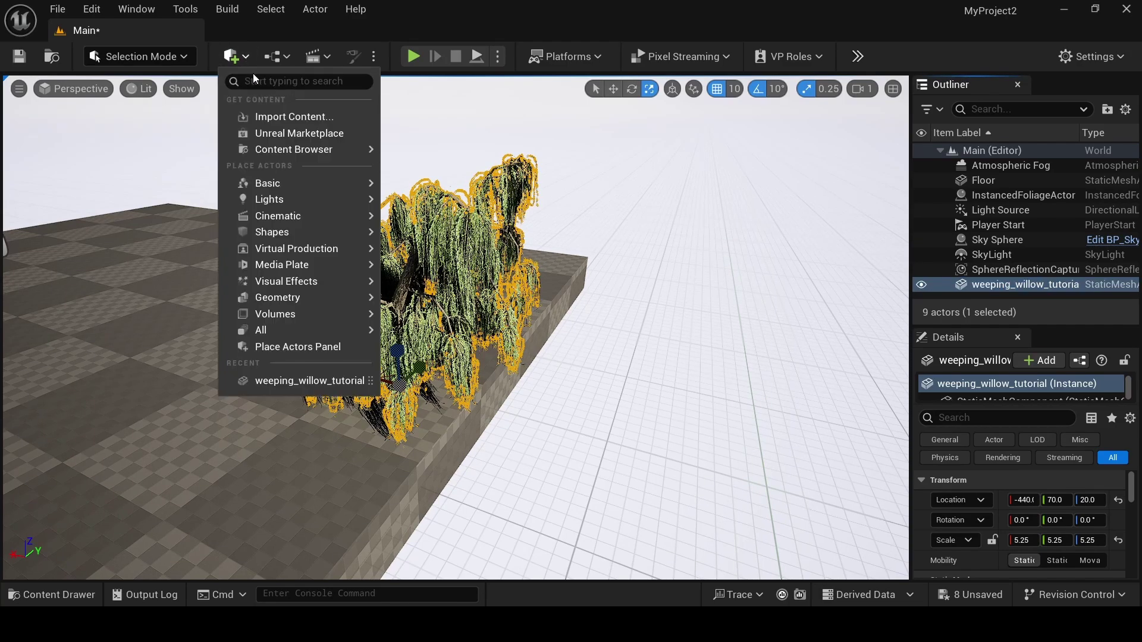
pyautogui.write('wind')
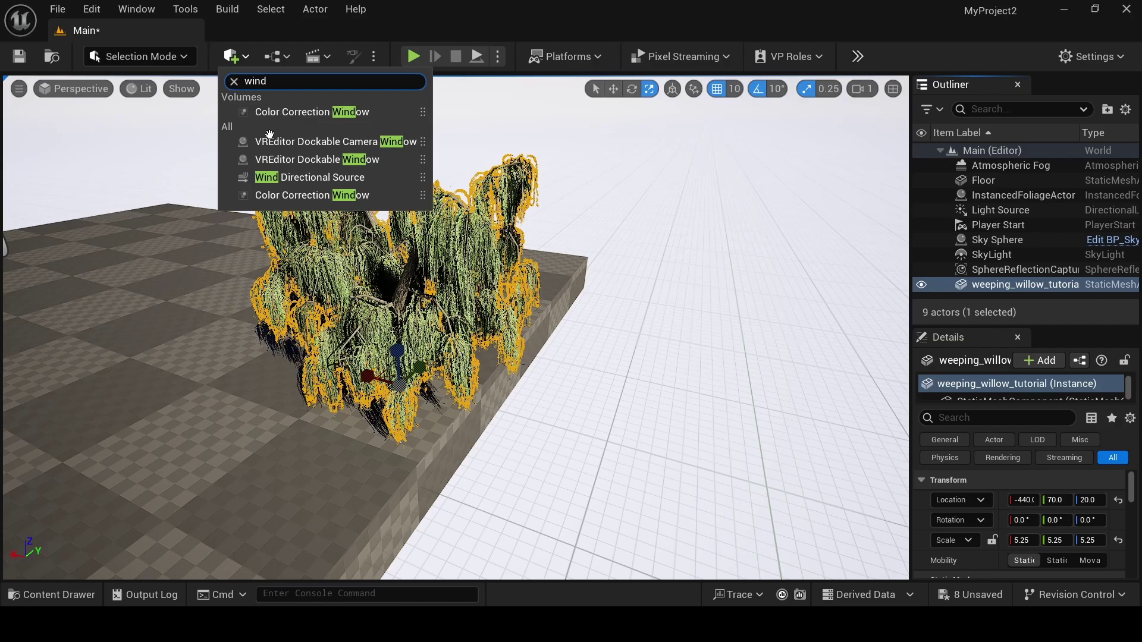
pyautogui.click(306, 177)
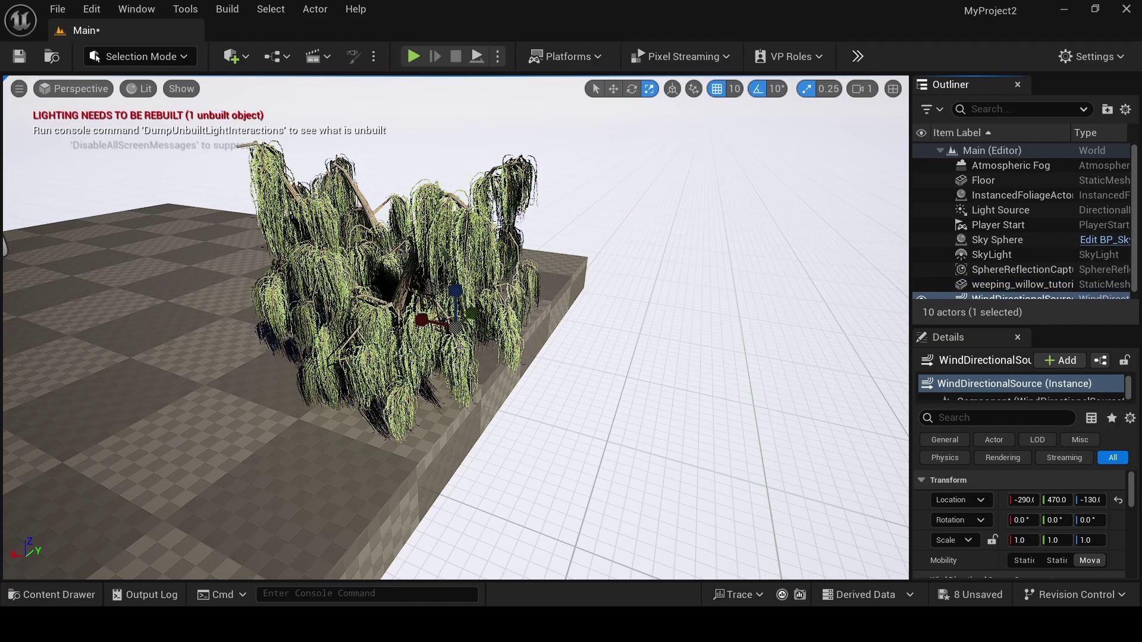
pyautogui.moveTo(457, 330); pyautogui.dragTo(443, 340)
pyautogui.scroll(-2, 983, 518)
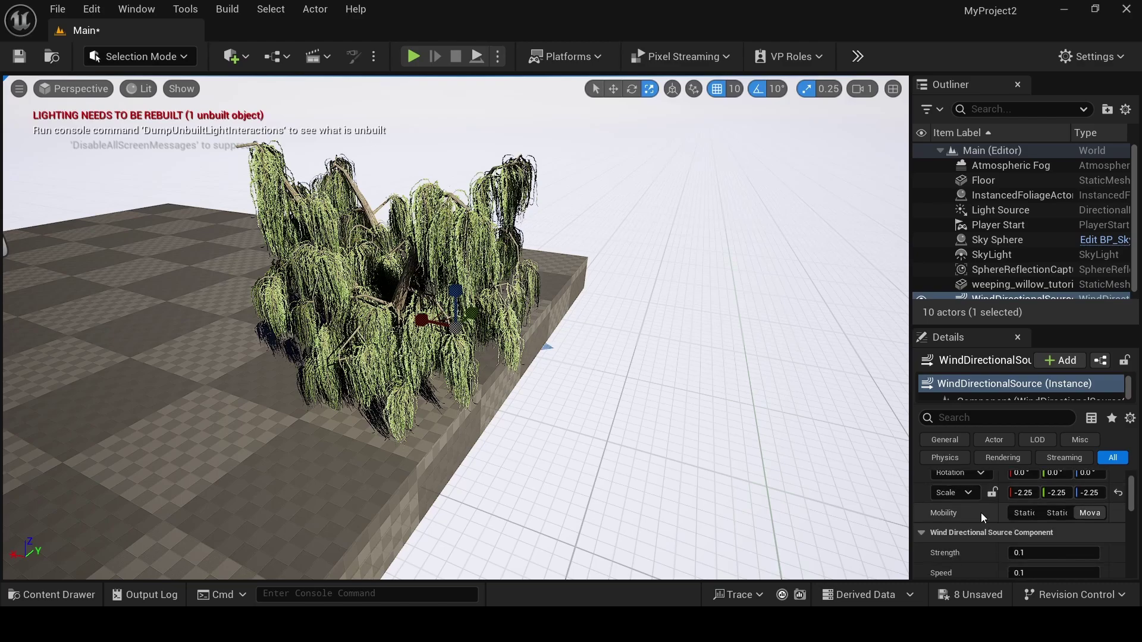
pyautogui.scroll(-1, 983, 518)
pyautogui.click(1021, 529)
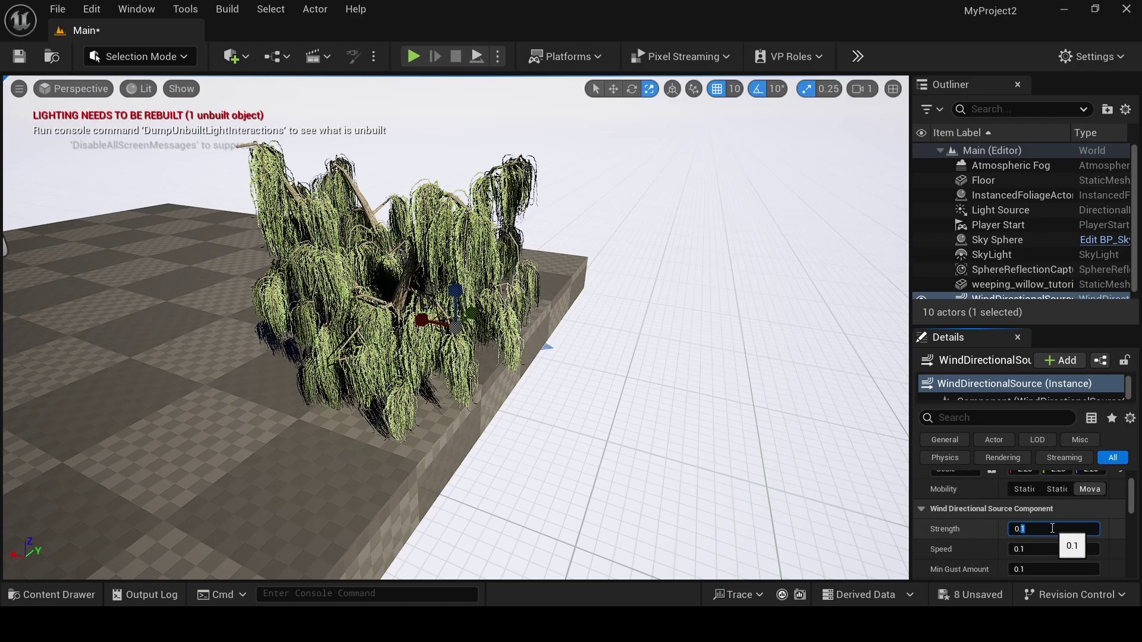
pyautogui.scroll(5, 535, 357)
pyautogui.click(670, 433)
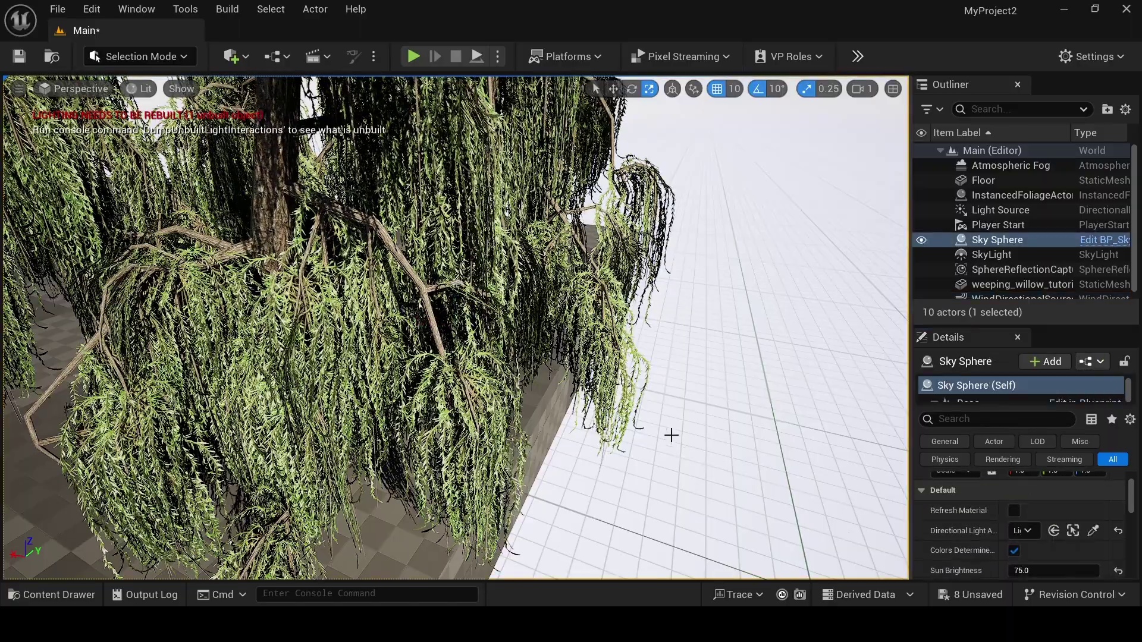
pyautogui.scroll(-3, 594, 387)
pyautogui.scroll(4, 496, 344)
pyautogui.scroll(-6, 496, 344)
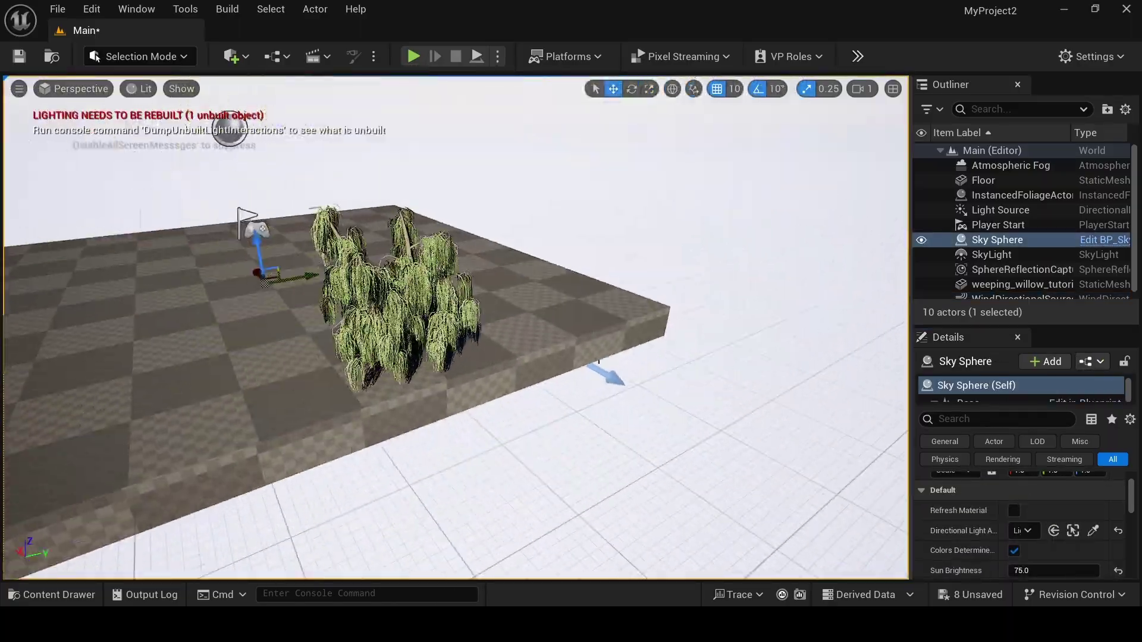
# Step: Select the wind directional source near the willow and set its Strength to 1.0 and its Speed to -0.5
pyautogui.click(243, 229)
pyautogui.scroll(3, 244, 229)
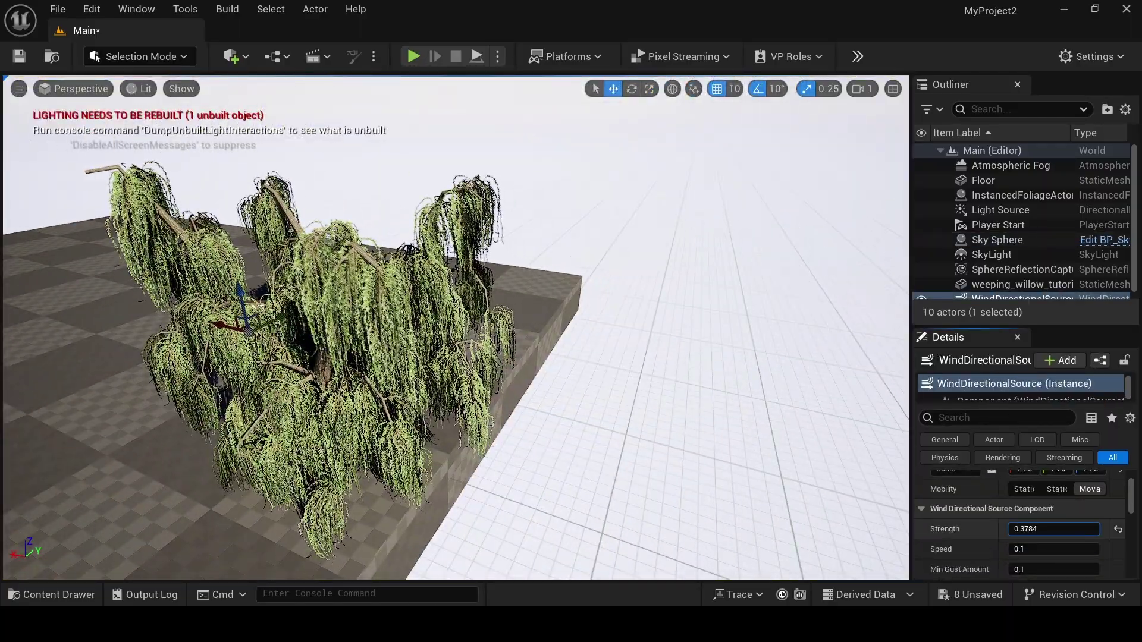
pyautogui.moveTo(1035, 529); pyautogui.dragTo(1036, 534)
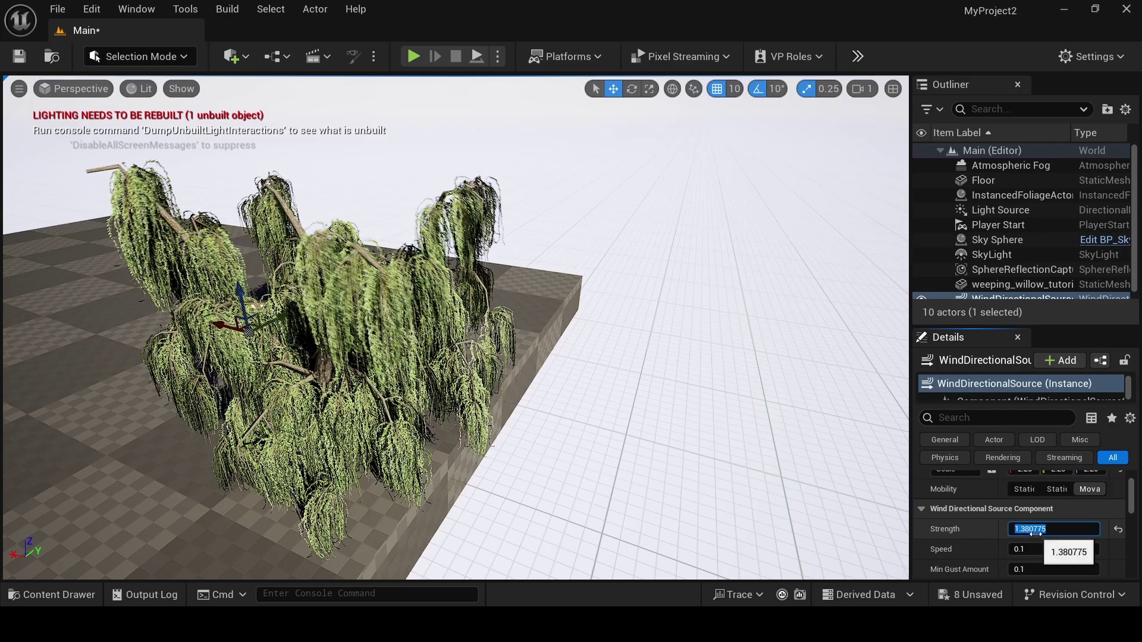
pyautogui.write('1')
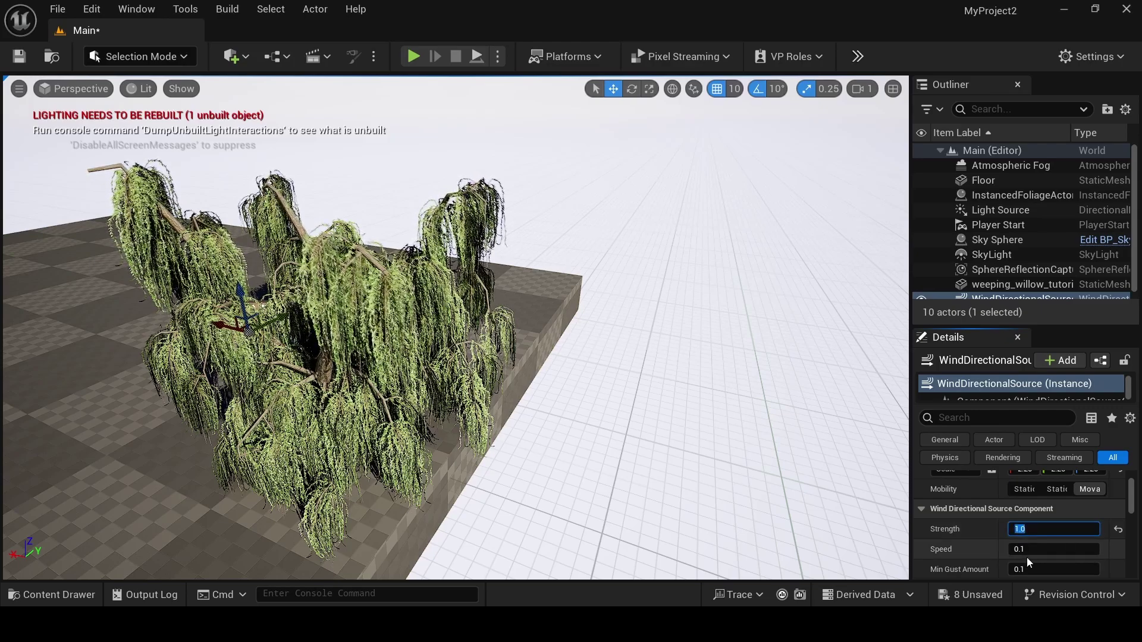
pyautogui.click(1030, 550)
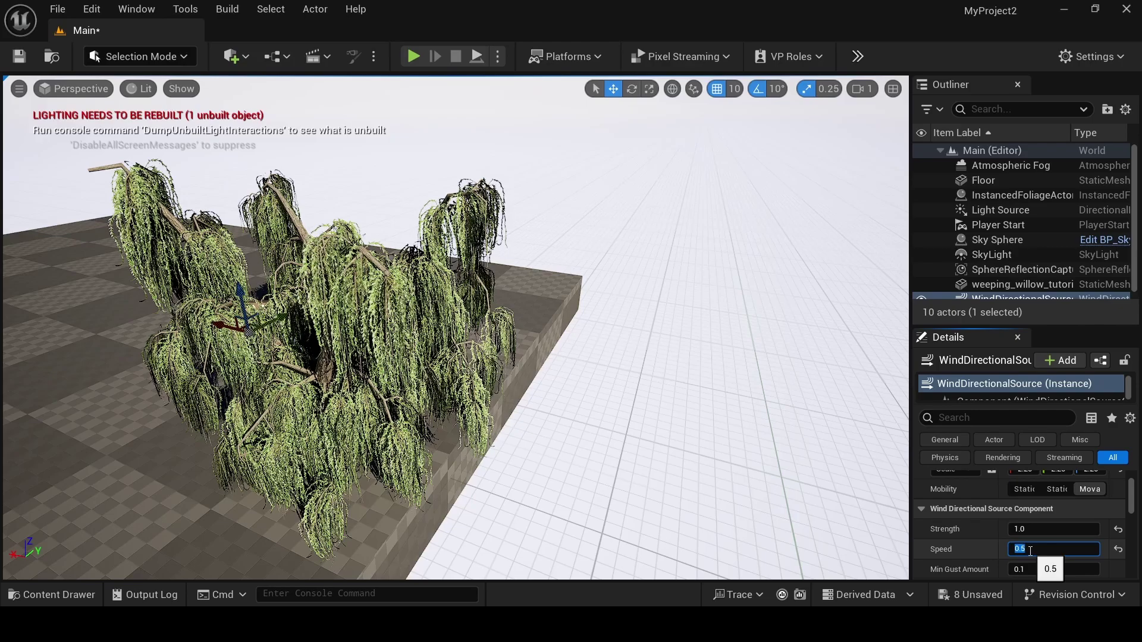
pyautogui.press('Return')
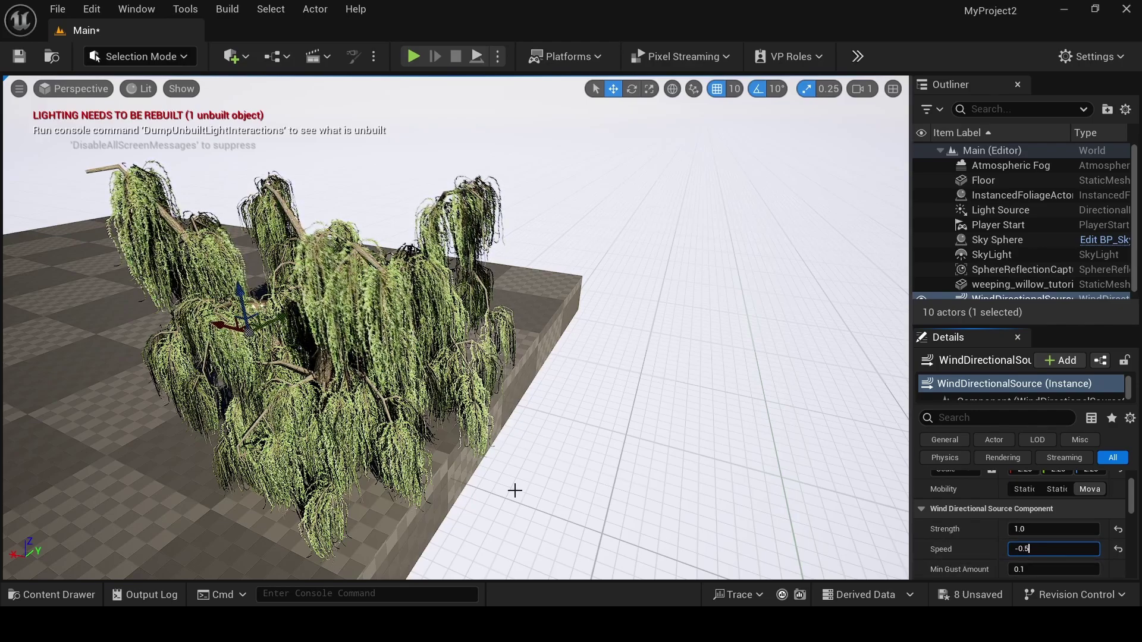